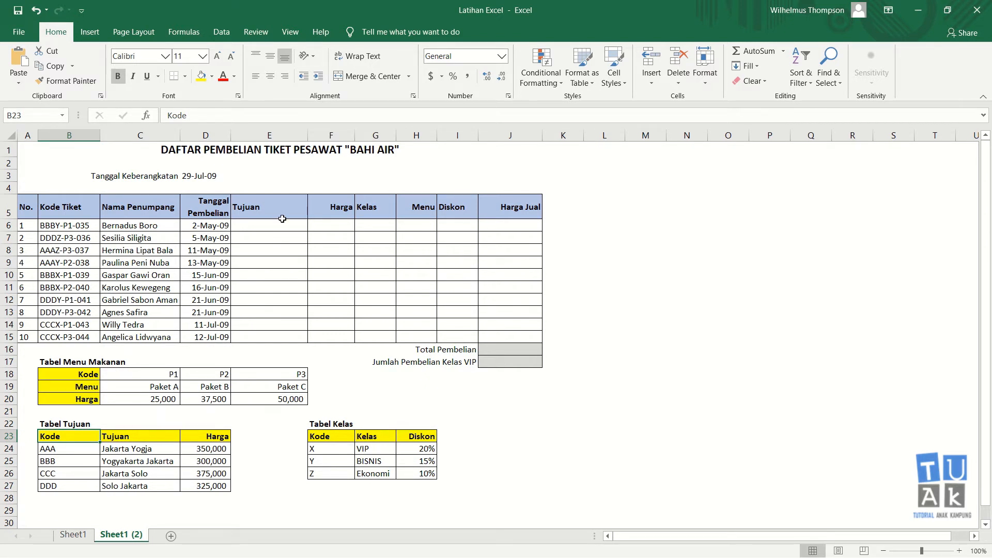
# Highlight the empty Tujuan, Harga, Kelas, Menu, Diskon and Harga Jual columns, then deselect
pyautogui.moveTo(282, 222); pyautogui.dragTo(279, 325)
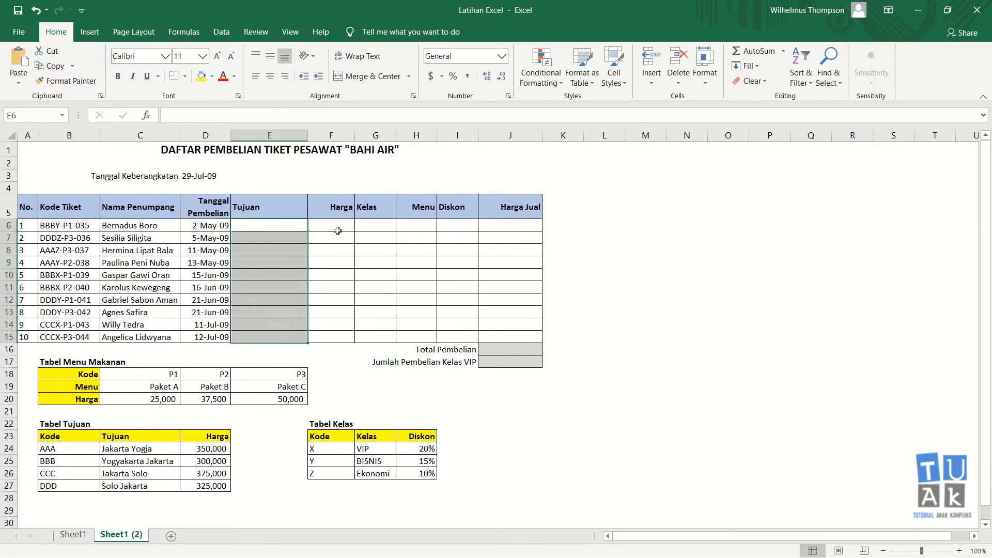
pyautogui.moveTo(337, 230); pyautogui.dragTo(343, 336)
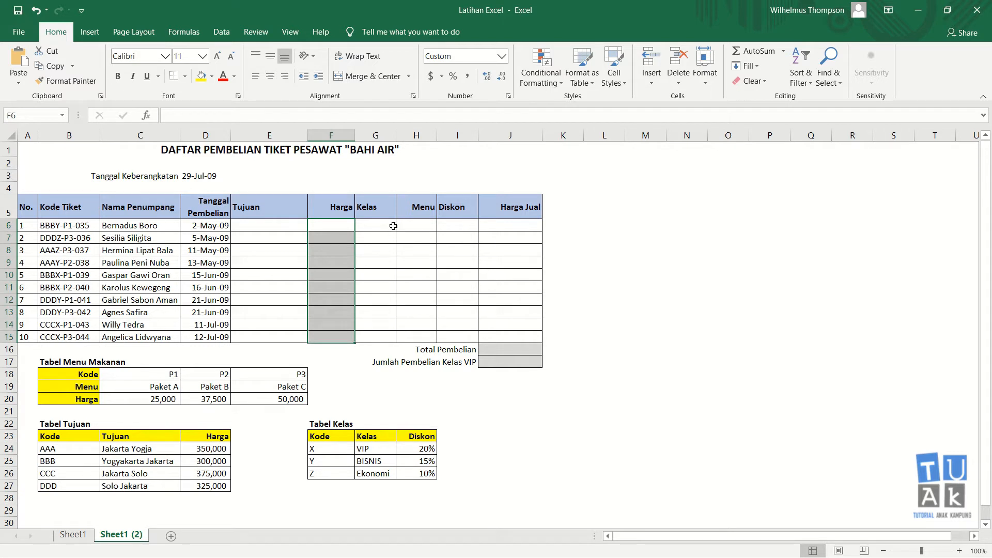
pyautogui.moveTo(394, 226); pyautogui.dragTo(387, 337)
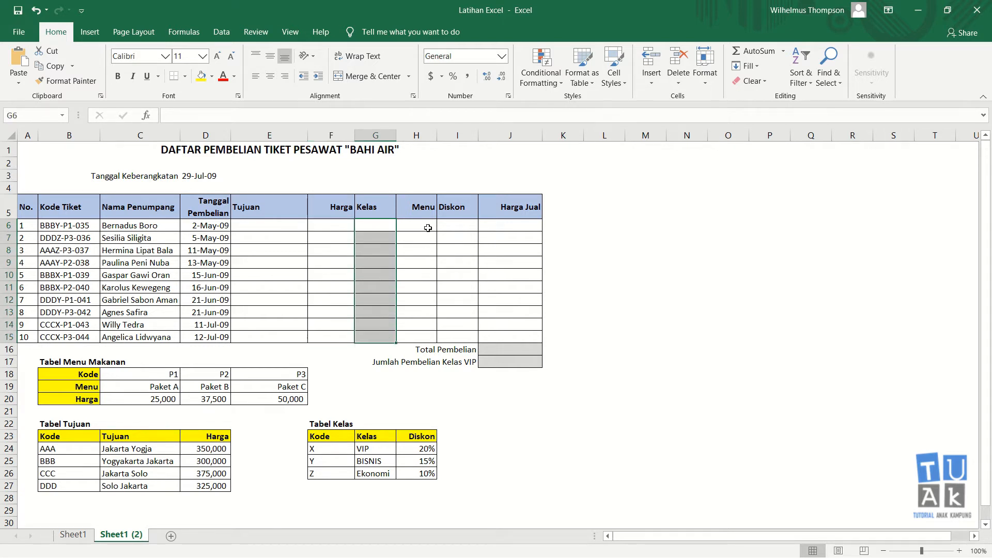
pyautogui.moveTo(428, 228); pyautogui.dragTo(421, 337)
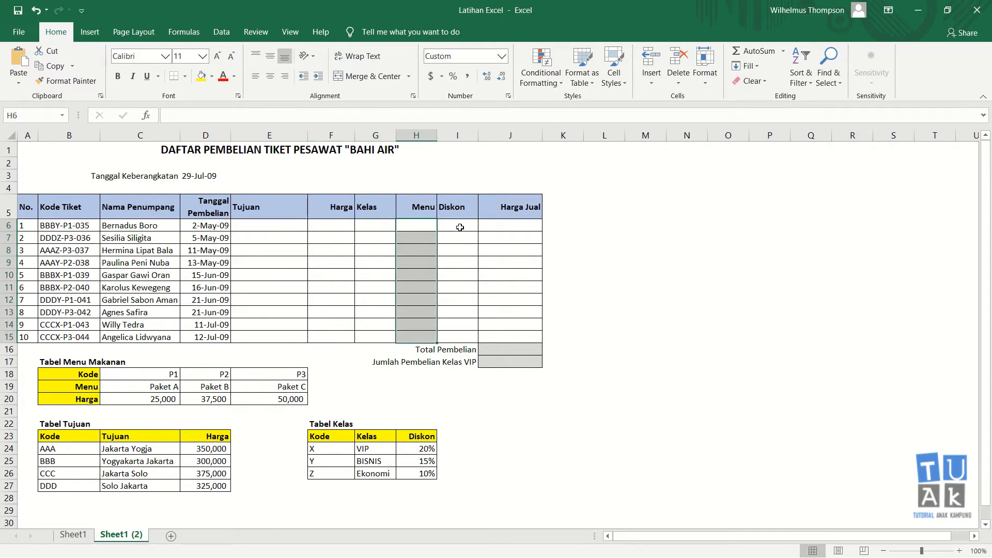
pyautogui.moveTo(460, 227); pyautogui.dragTo(458, 336)
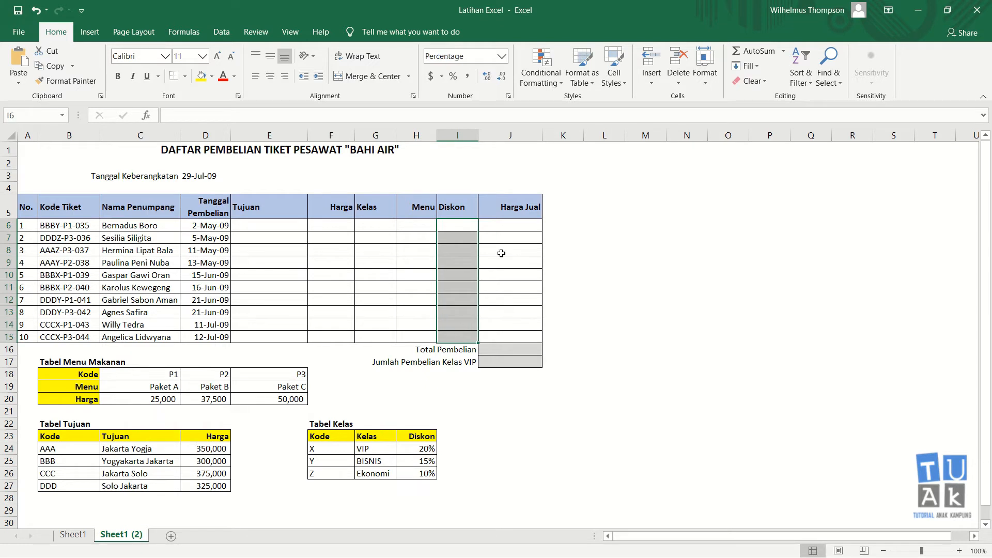
pyautogui.moveTo(510, 228); pyautogui.dragTo(506, 332)
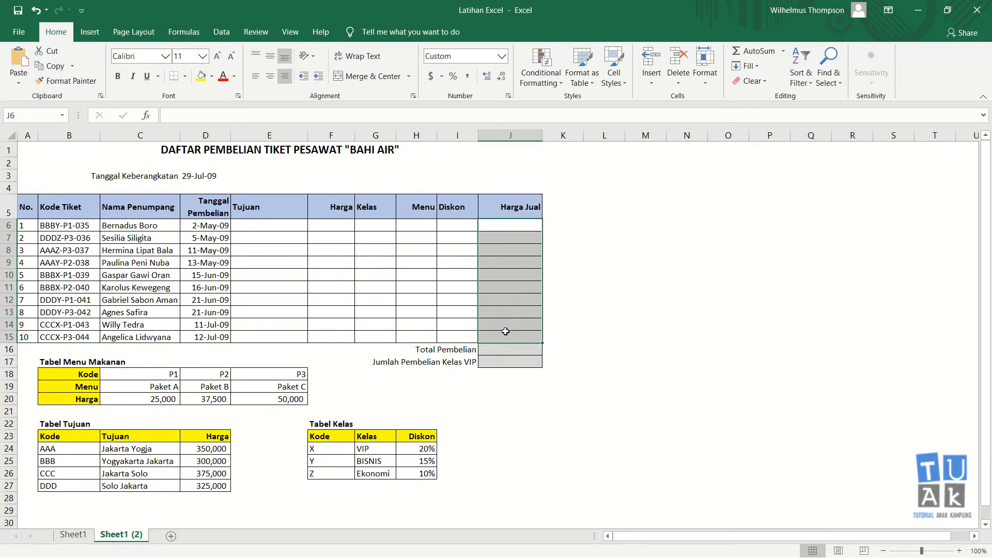
pyautogui.click(572, 286)
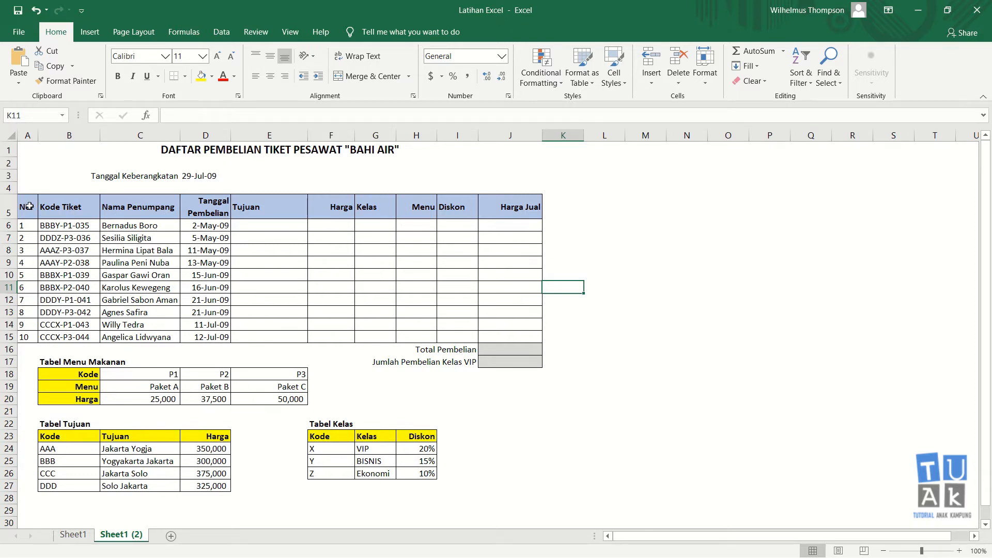
# Highlight the No. and Kode Tiket columns, inspect code AAAZ-P3-037, and zoom to 130%
pyautogui.moveTo(29, 207); pyautogui.dragTo(30, 312)
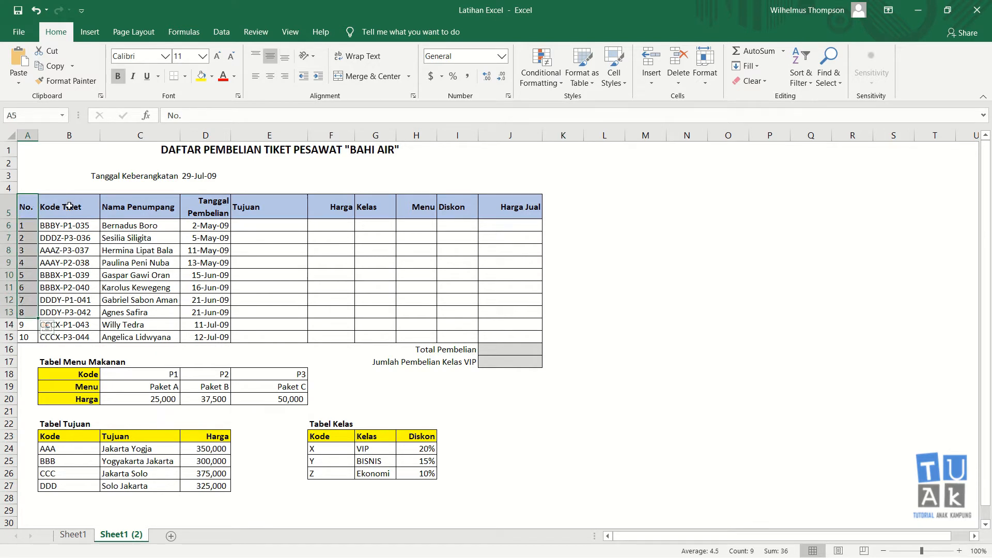
pyautogui.moveTo(69, 207); pyautogui.dragTo(69, 337)
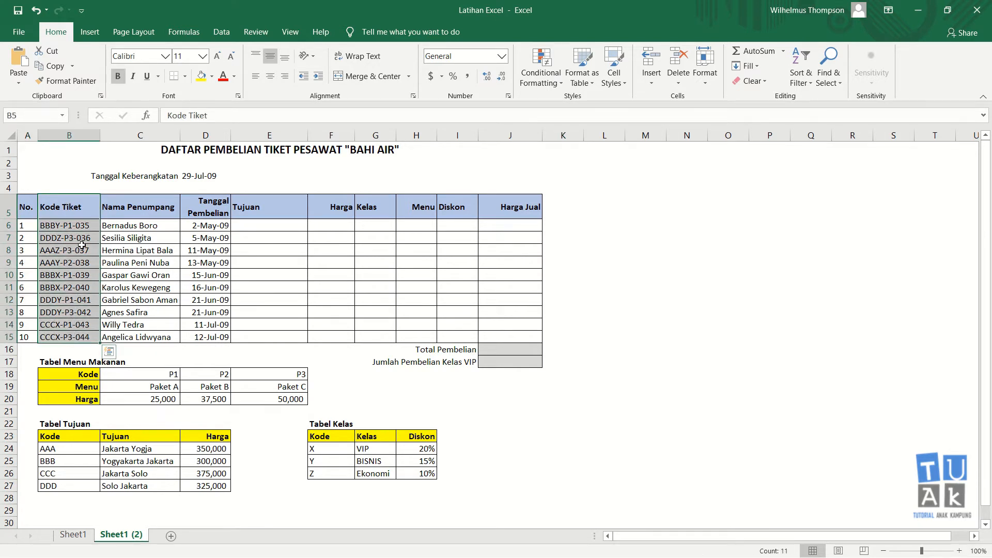
pyautogui.click(81, 246)
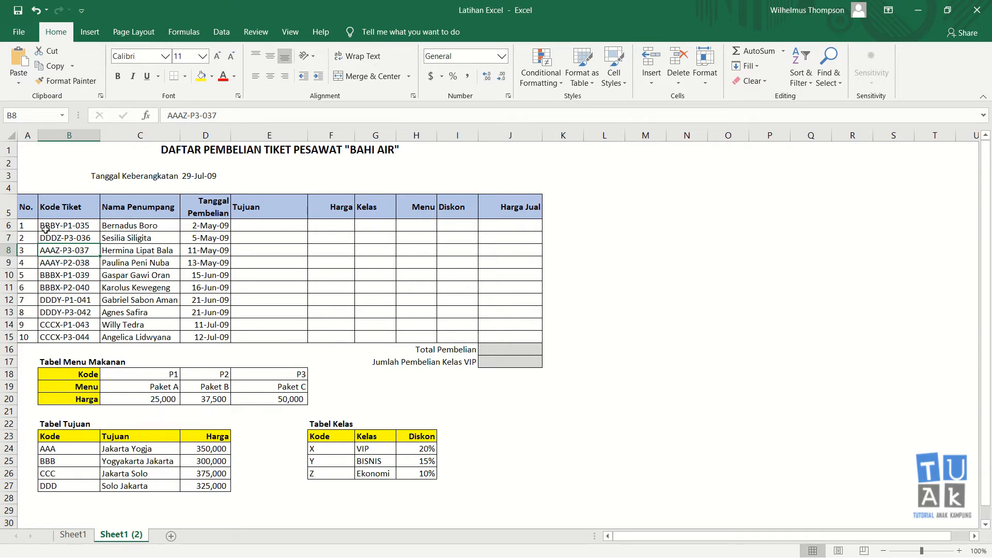
pyautogui.keyDown('ctrl'); pyautogui.scroll(2, 80, 245); pyautogui.keyUp('ctrl')
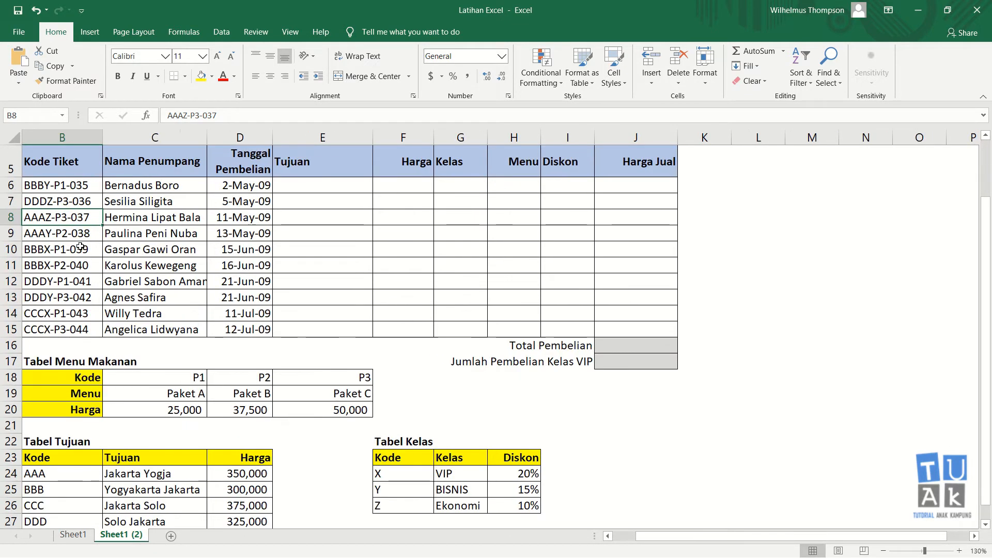
pyautogui.moveTo(735, 538); pyautogui.dragTo(712, 524)
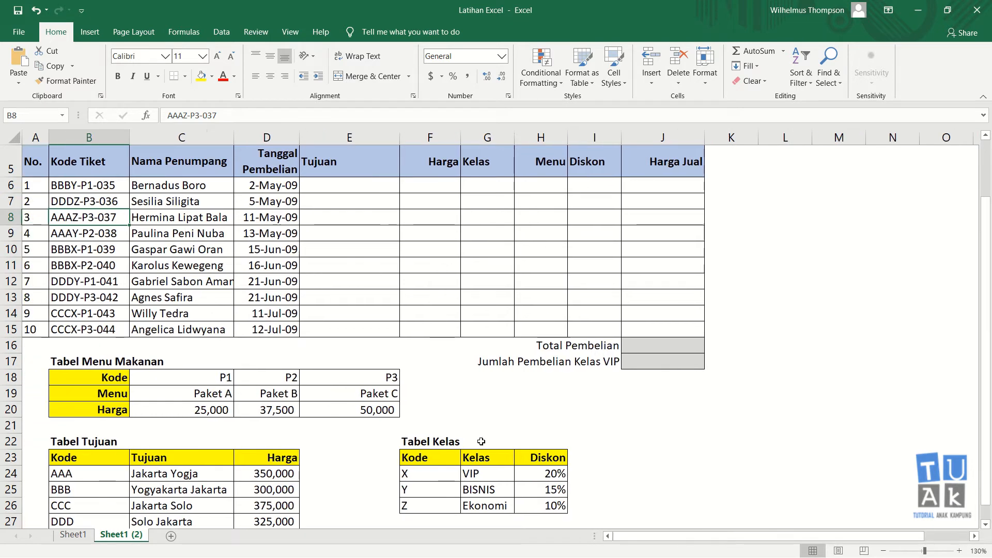
pyautogui.scroll(2, 224, 282)
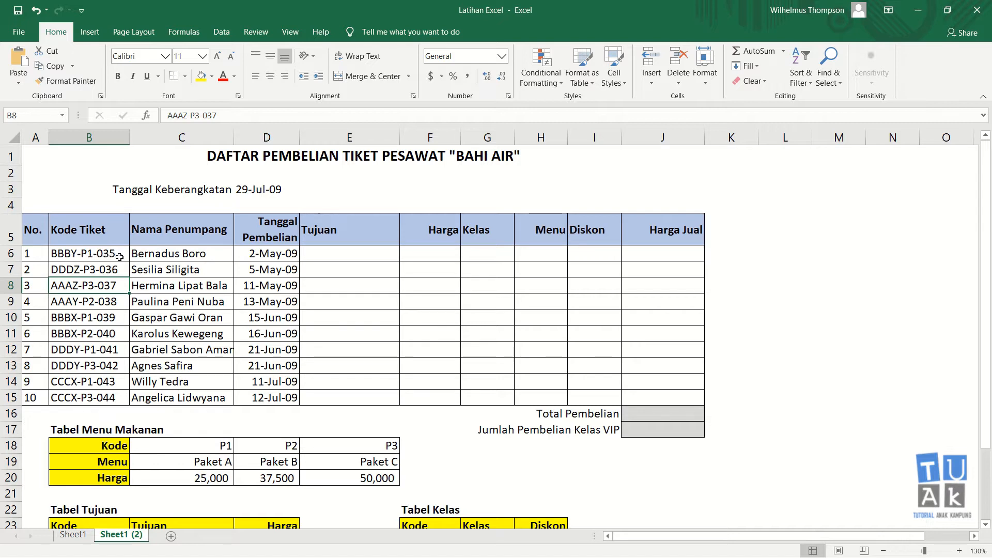
pyautogui.click(88, 256)
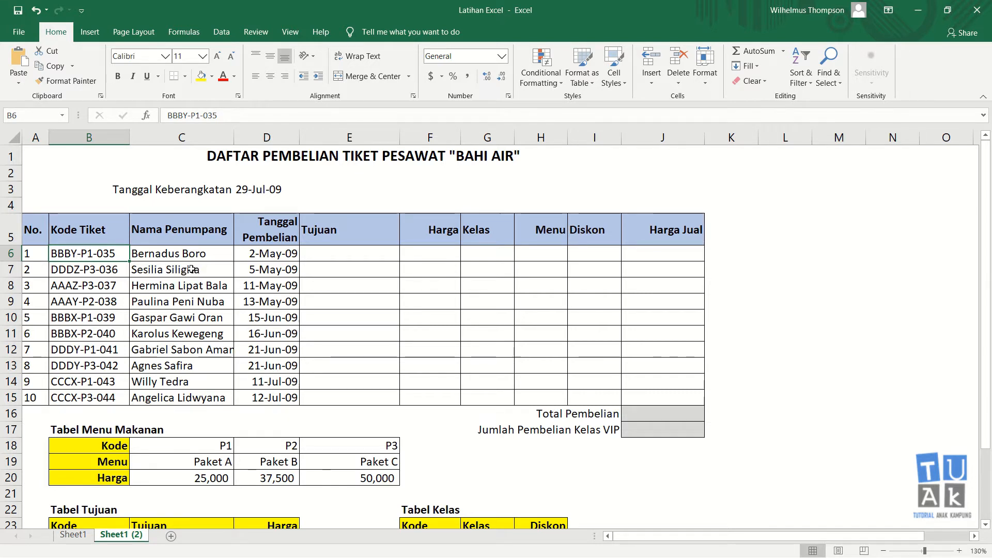
pyautogui.click(104, 233)
pyautogui.click(106, 254)
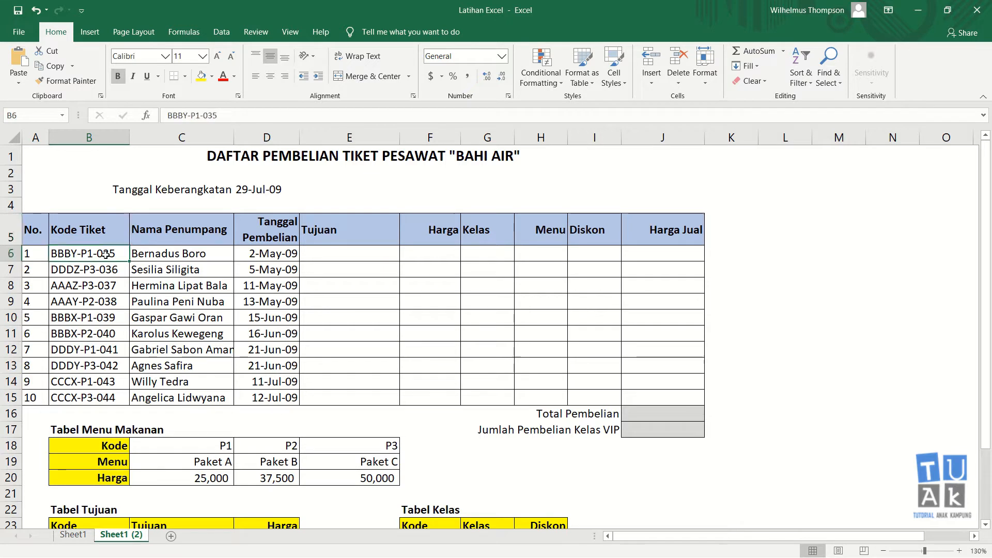
pyautogui.click(100, 394)
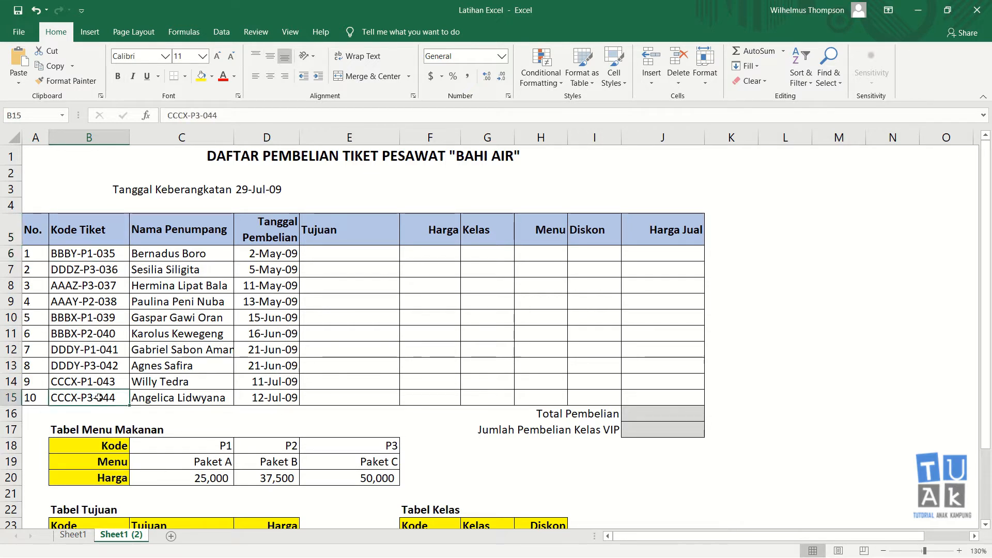
pyautogui.click(110, 256)
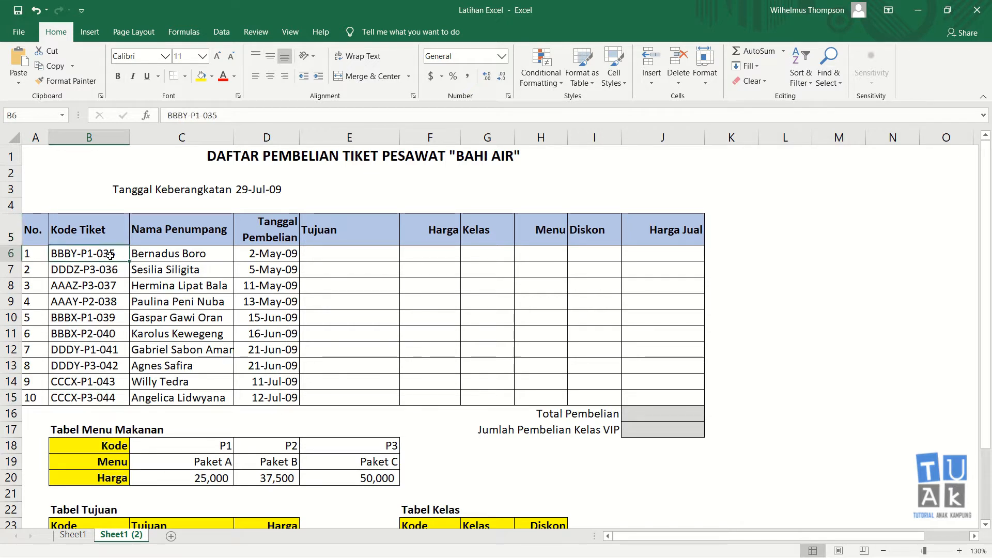
pyautogui.click(174, 230)
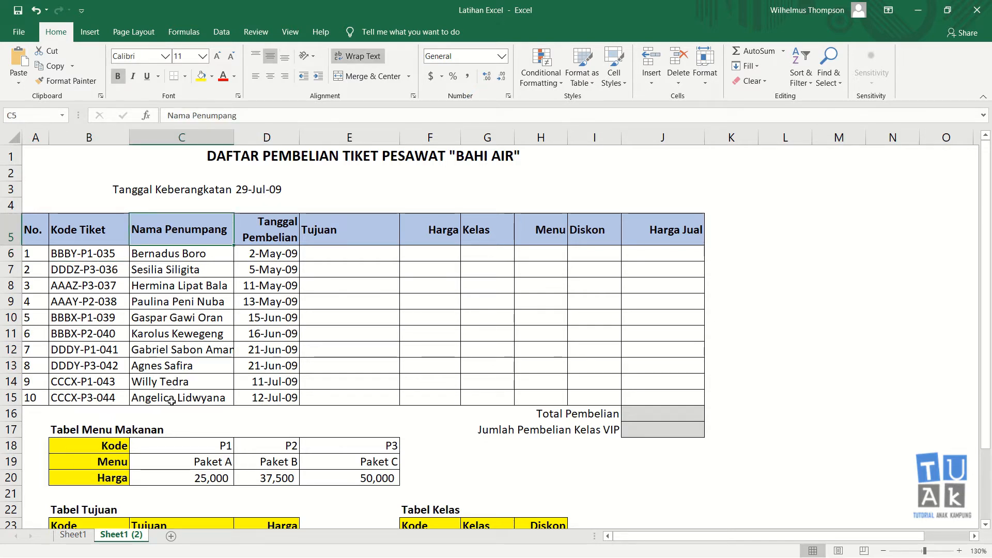
pyautogui.click(261, 232)
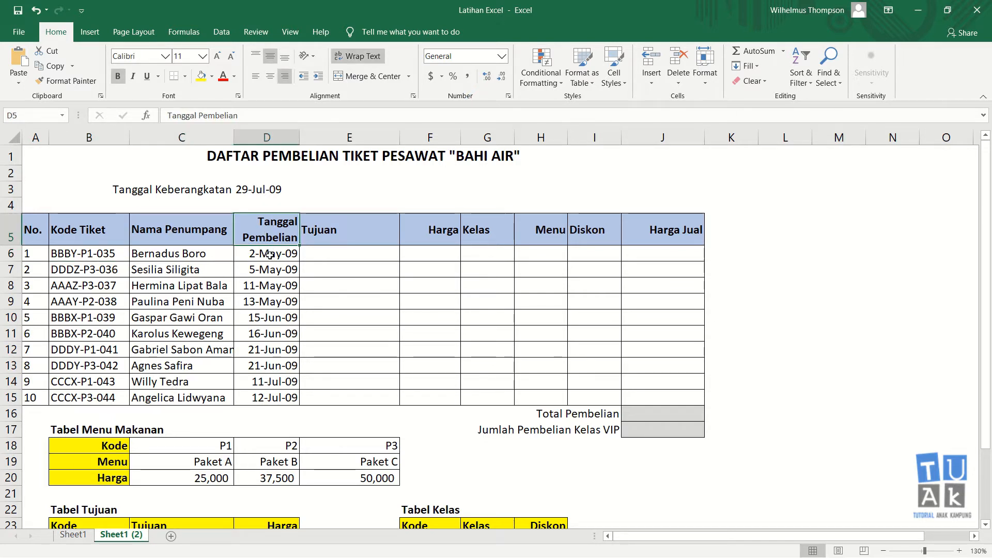
pyautogui.moveTo(270, 256); pyautogui.dragTo(270, 398)
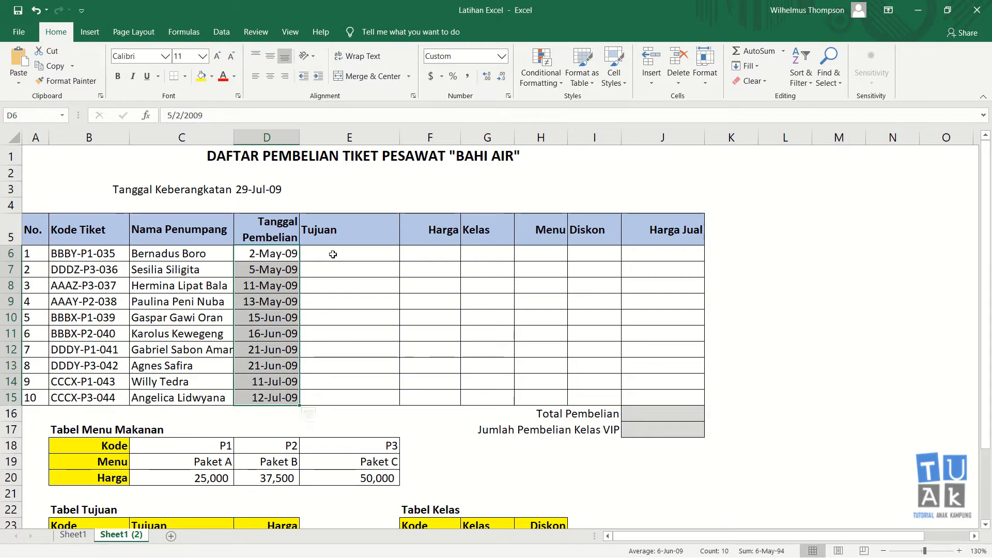
pyautogui.click(339, 239)
pyautogui.click(340, 254)
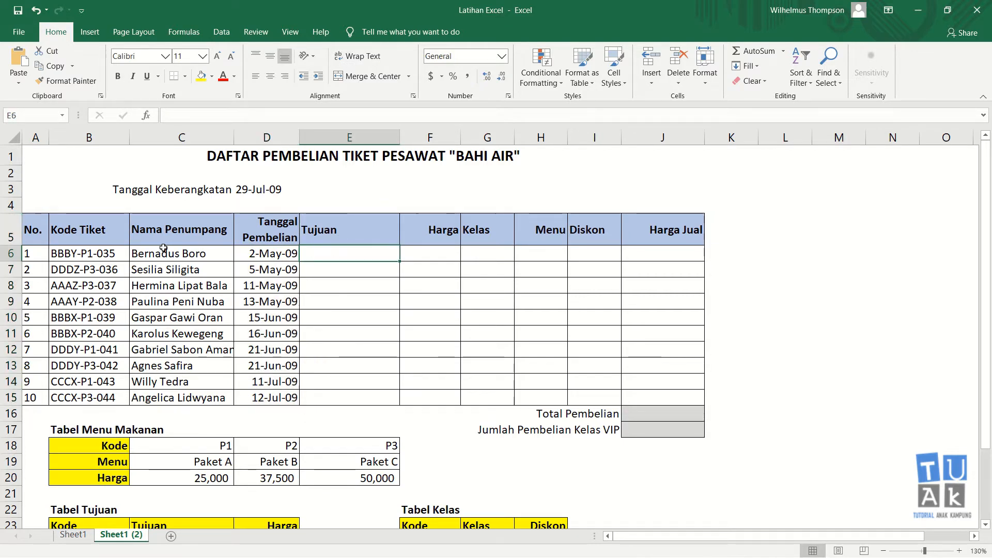
pyautogui.scroll(-2, 311, 361)
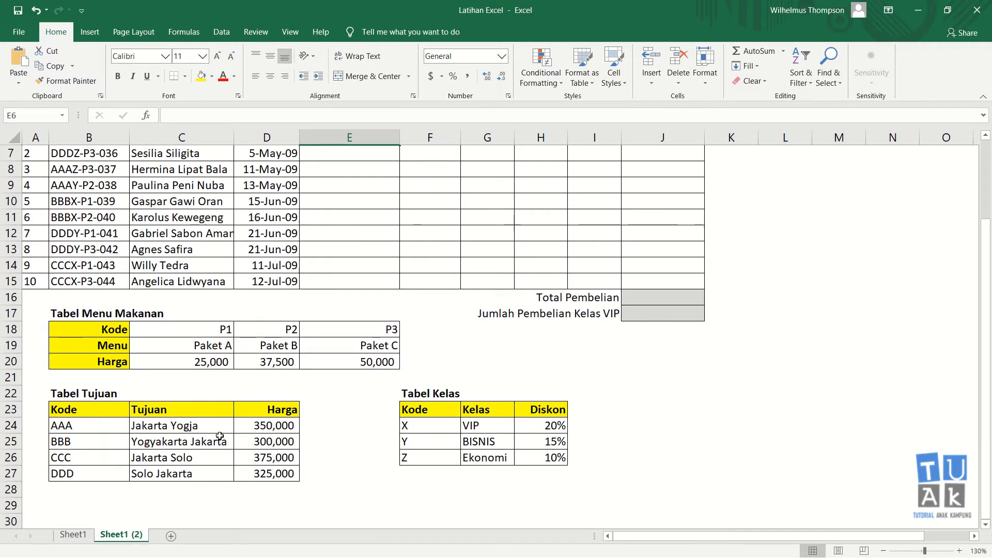
pyautogui.scroll(2, 229, 406)
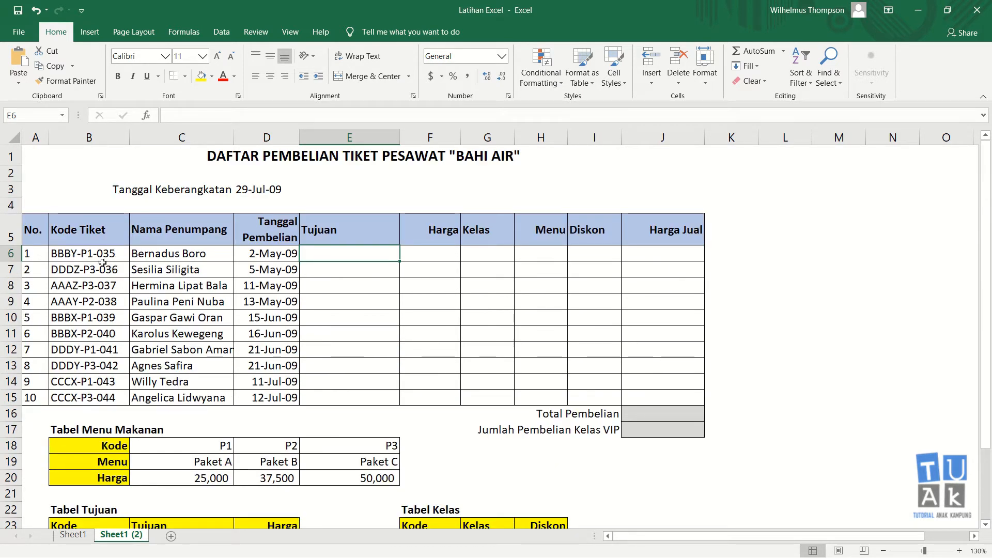
pyautogui.scroll(-1, 116, 315)
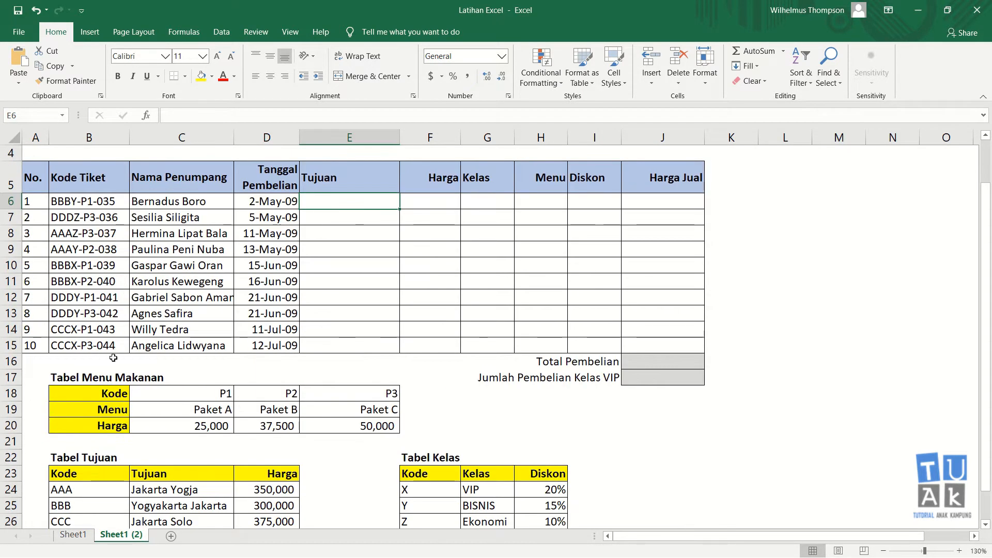
pyautogui.click(190, 203)
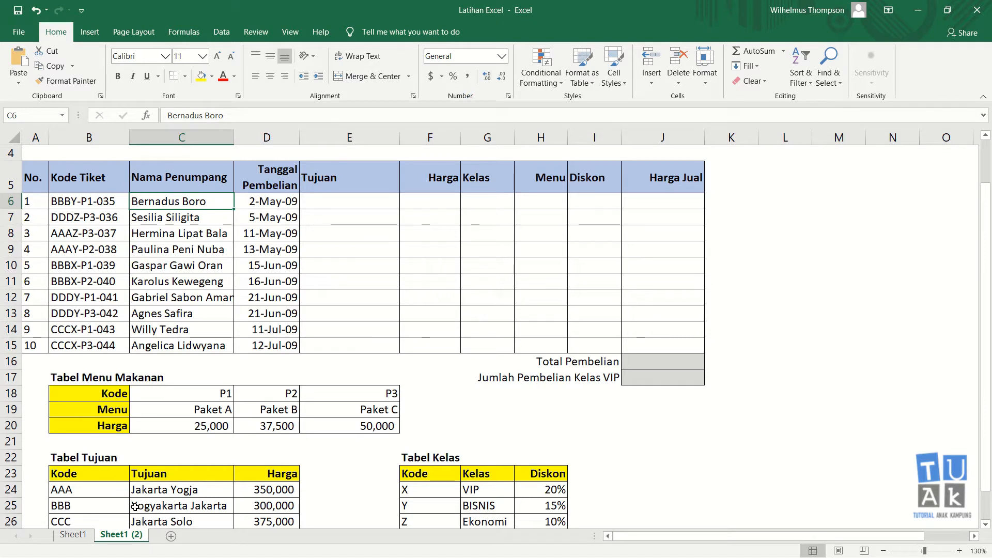
pyautogui.click(162, 506)
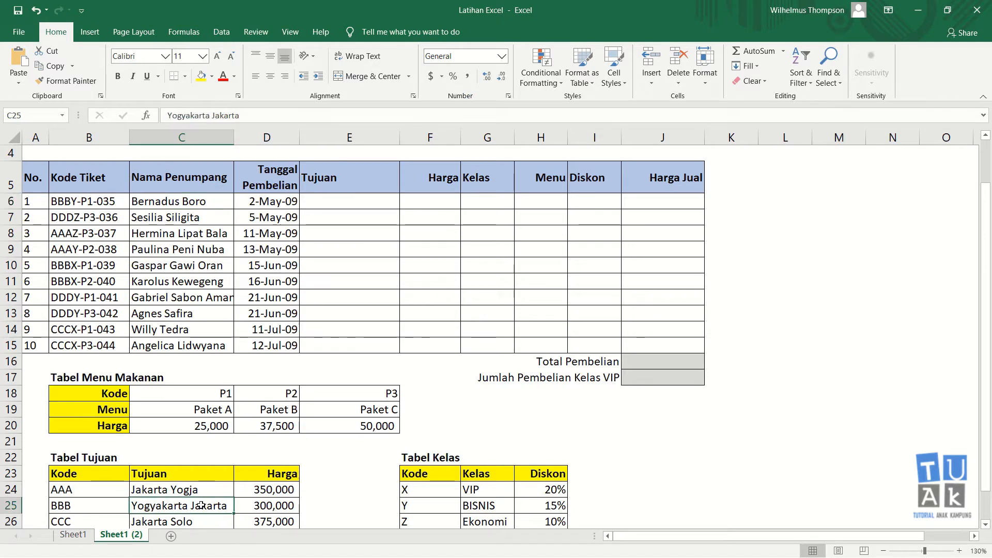
pyautogui.click(366, 199)
pyautogui.click(427, 199)
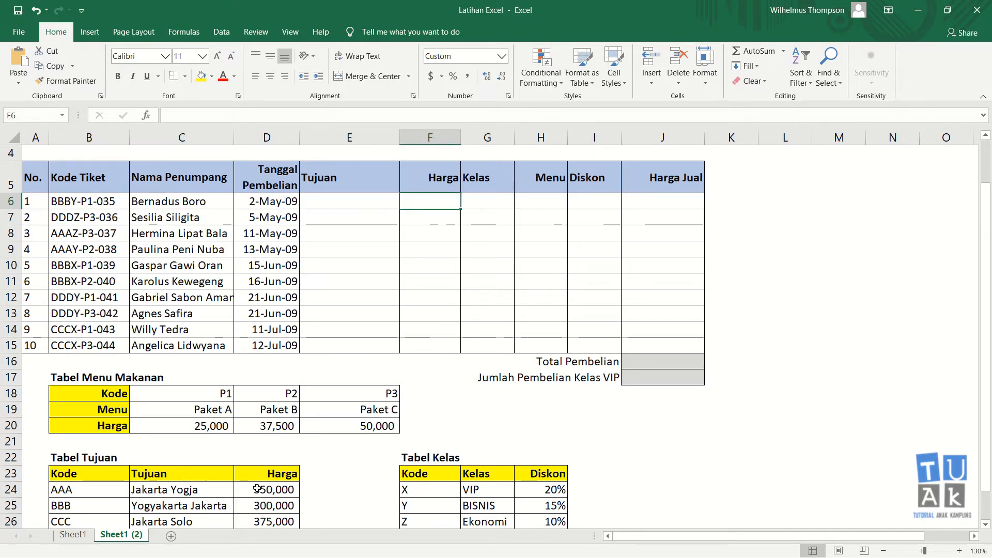
pyautogui.scroll(-1, 241, 415)
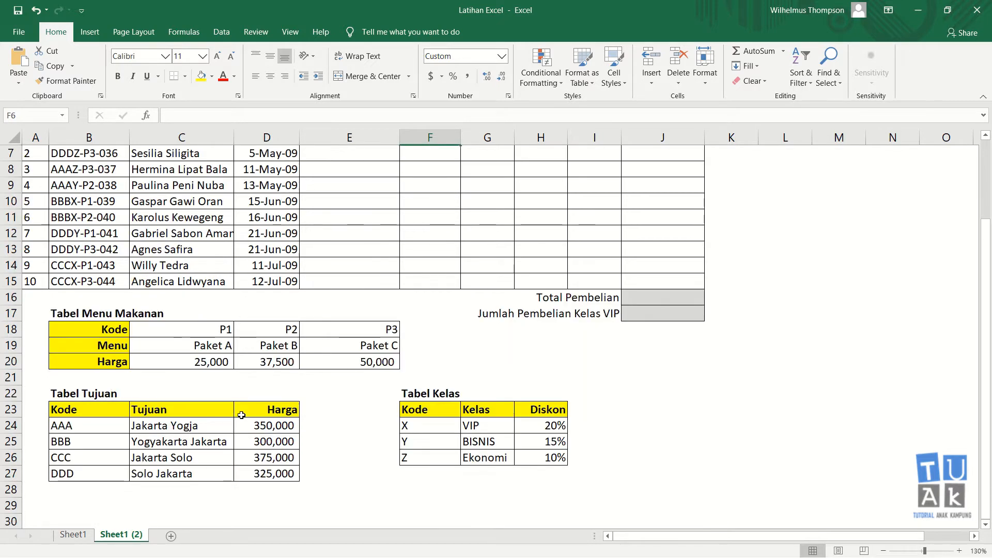
pyautogui.click(289, 425)
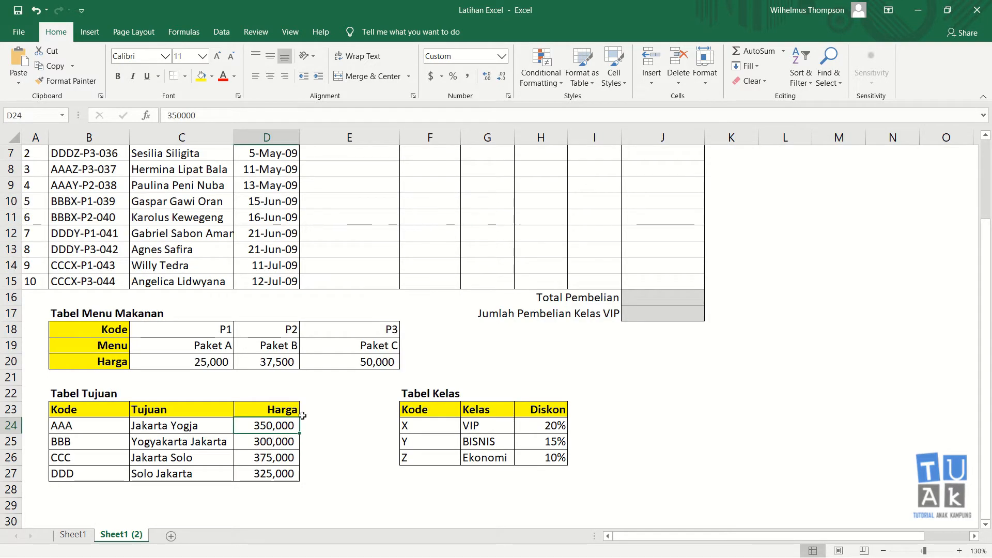
pyautogui.scroll(2, 302, 411)
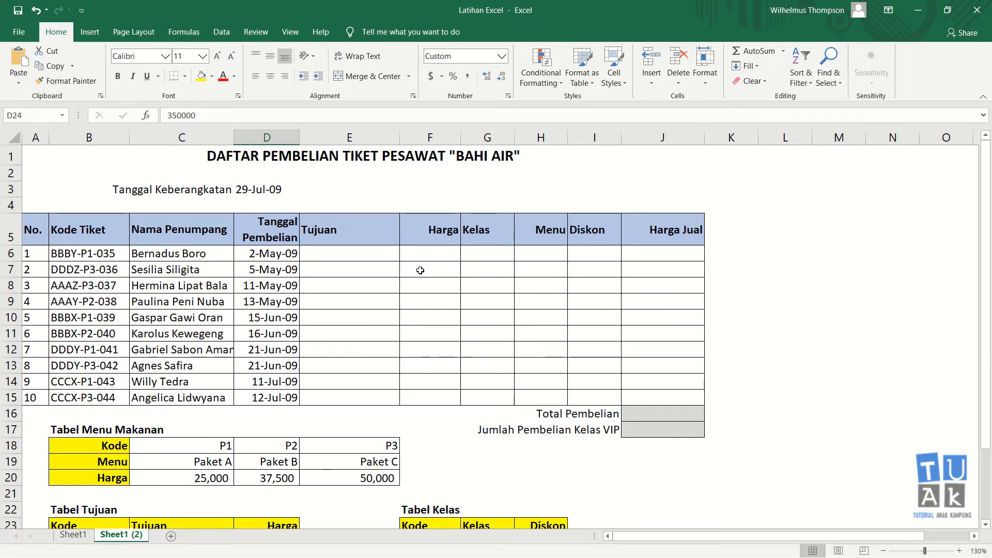
pyautogui.click(478, 252)
pyautogui.scroll(-1, 497, 276)
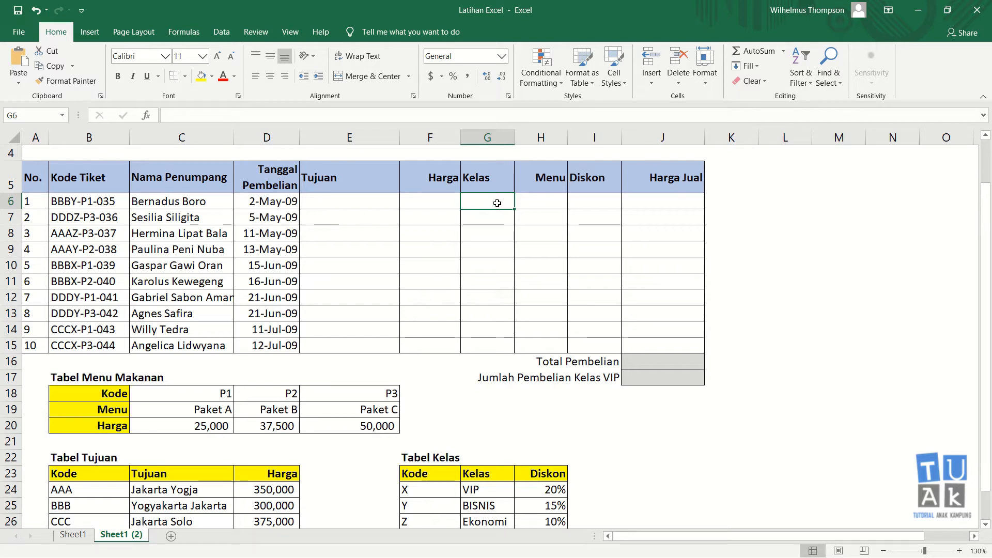
pyautogui.click(543, 197)
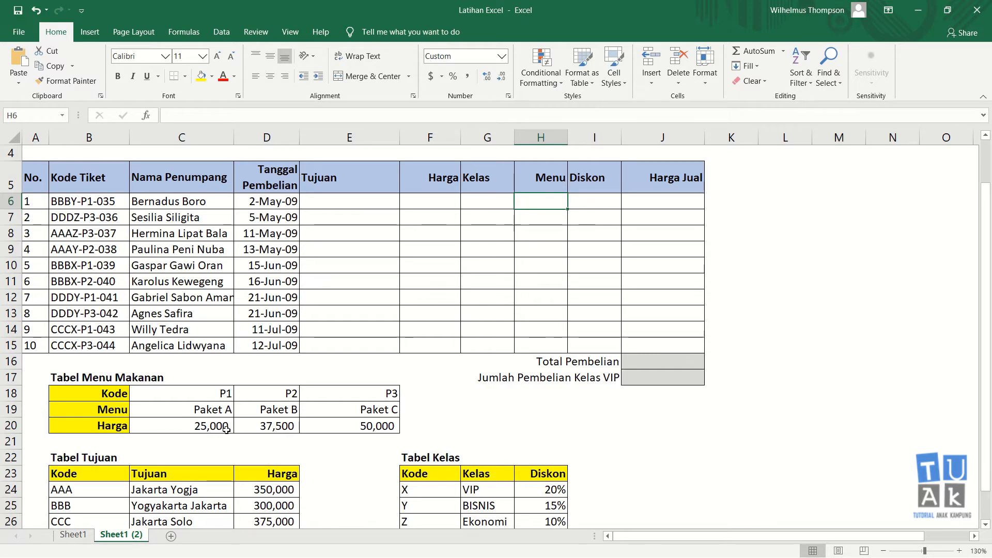
pyautogui.click(595, 202)
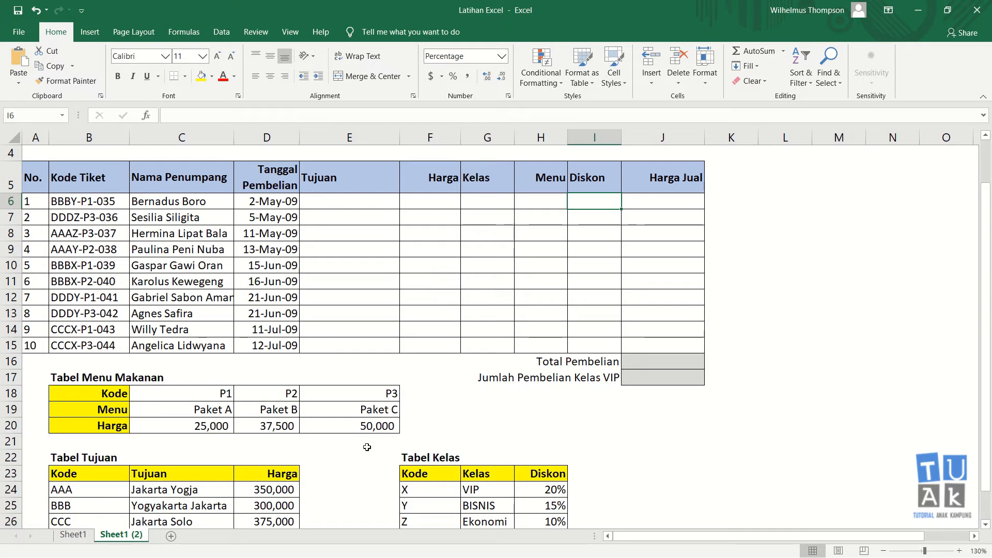
pyautogui.click(478, 507)
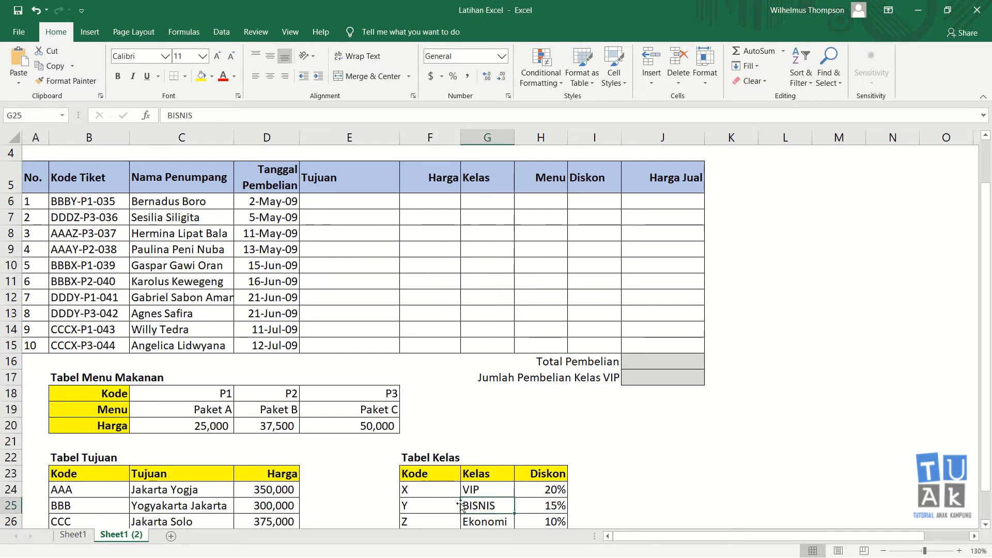
pyautogui.click(532, 507)
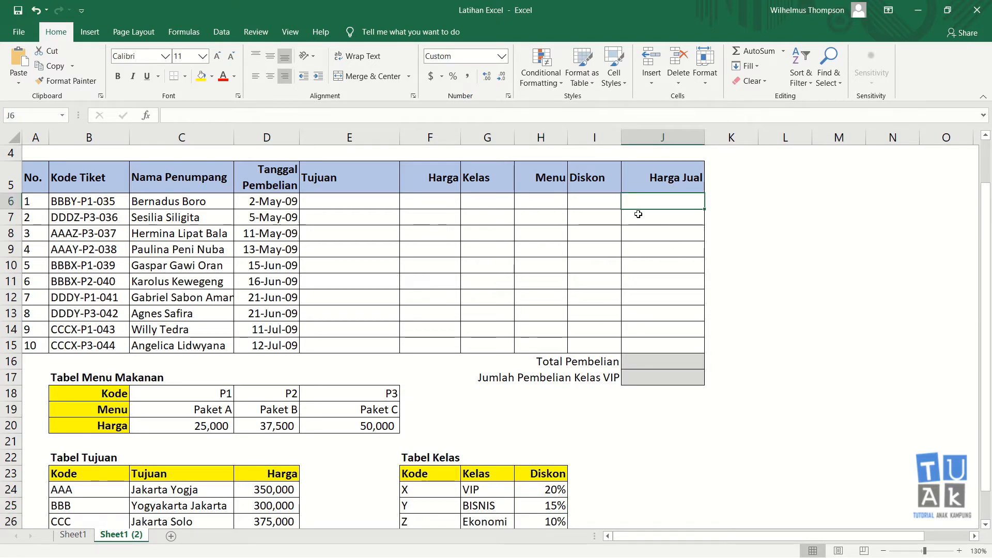
pyautogui.click(432, 200)
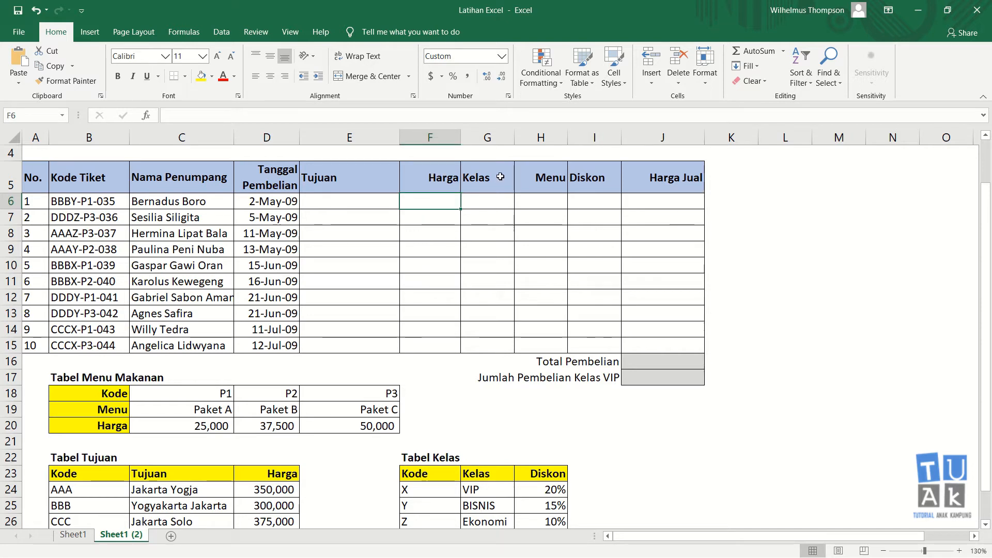
pyautogui.click(541, 204)
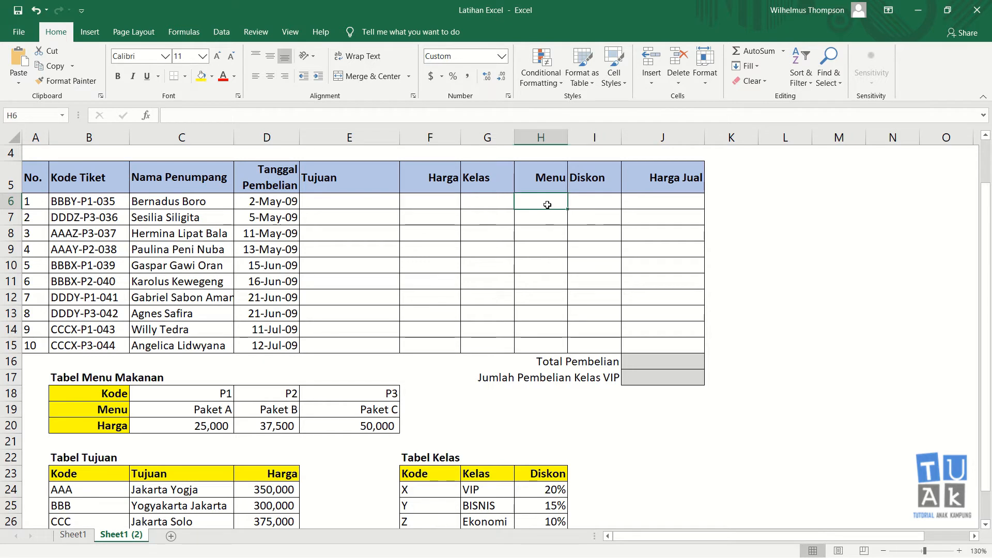
pyautogui.click(594, 206)
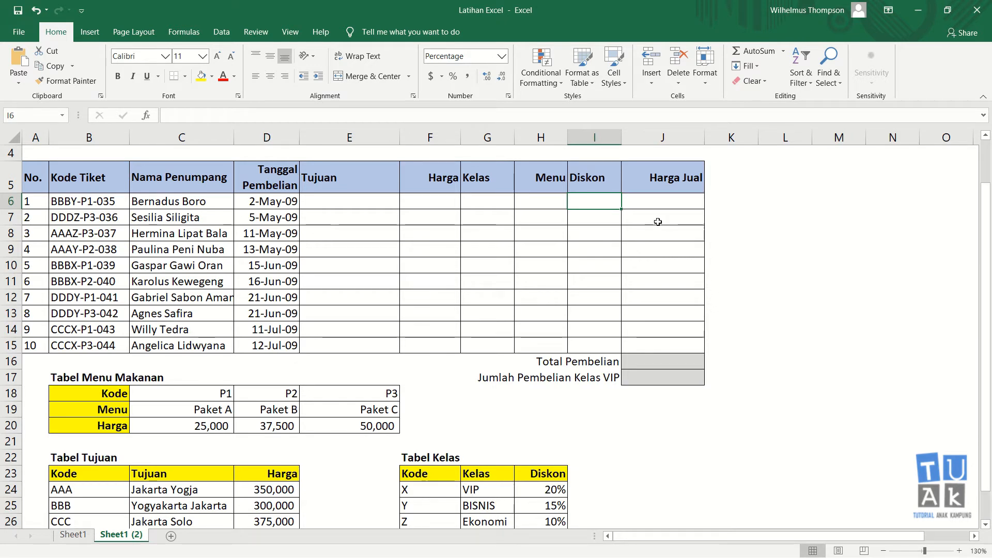
pyautogui.click(649, 359)
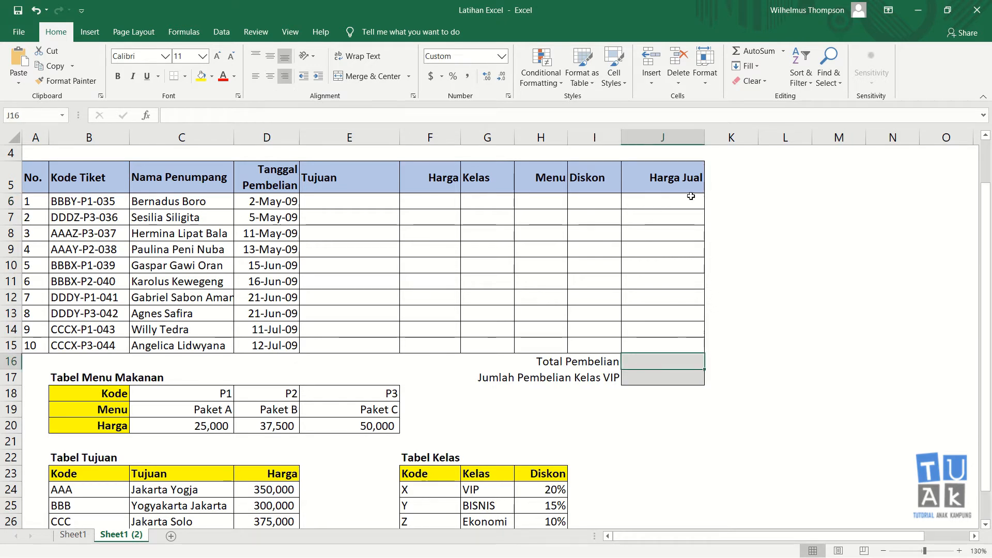
pyautogui.moveTo(690, 197); pyautogui.dragTo(672, 345)
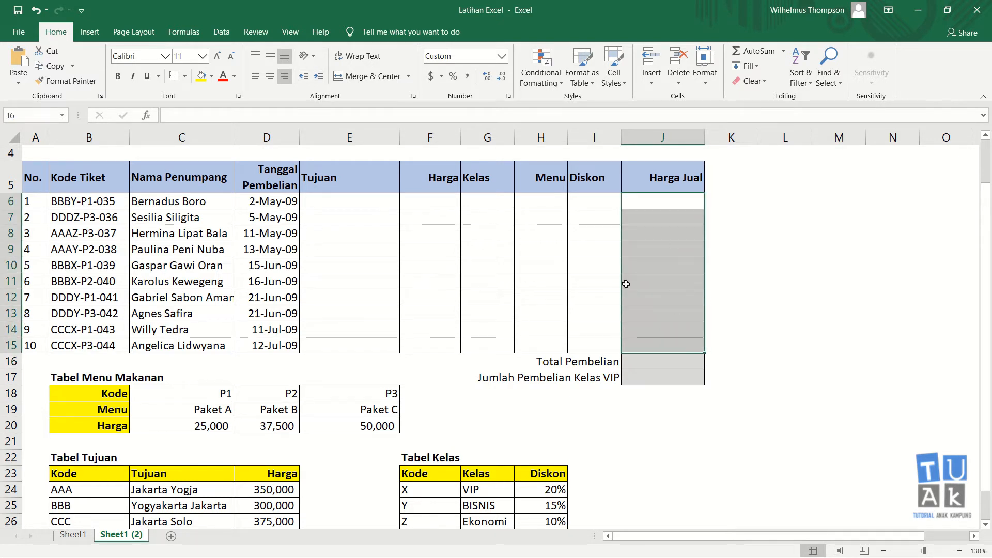
pyautogui.click(648, 380)
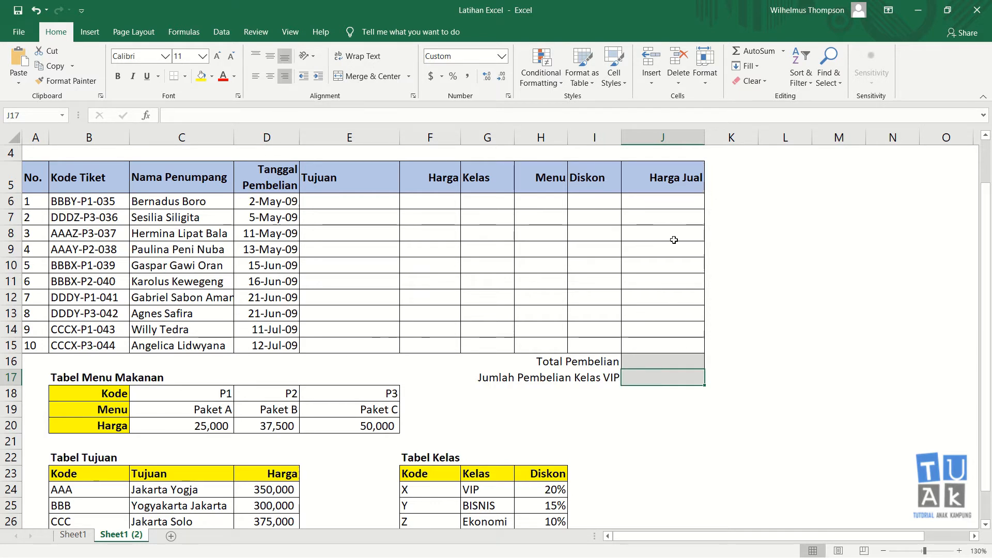
pyautogui.click(765, 267)
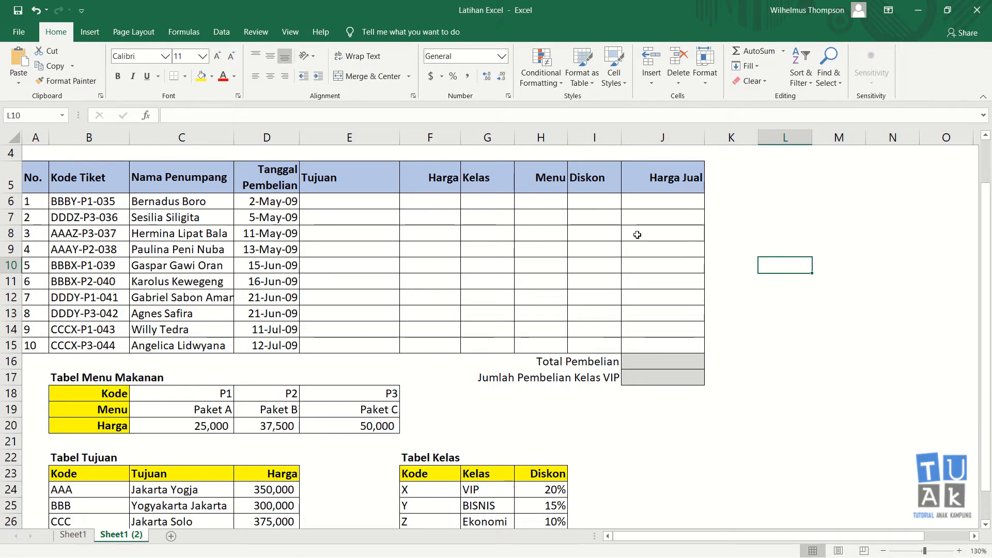
pyautogui.scroll(1, 637, 235)
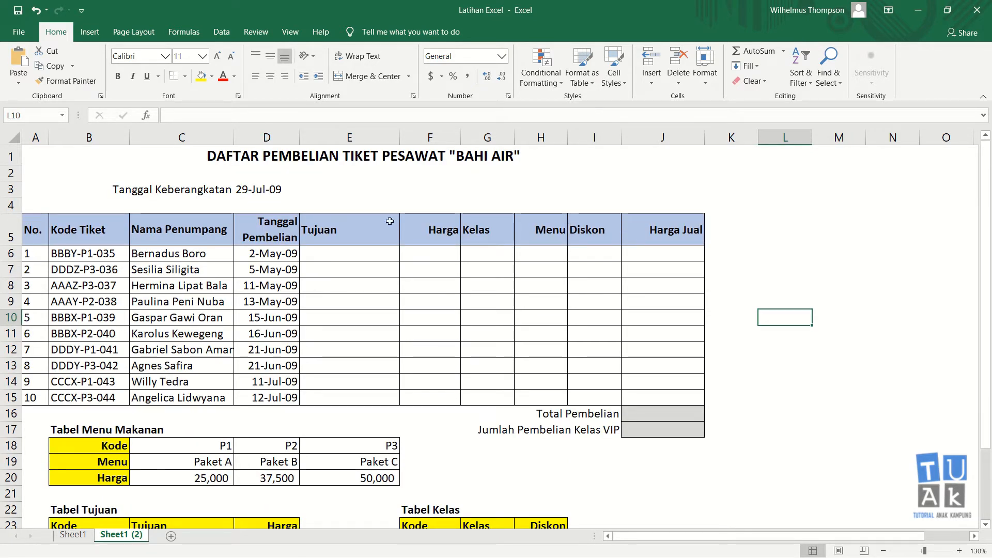
pyautogui.click(353, 255)
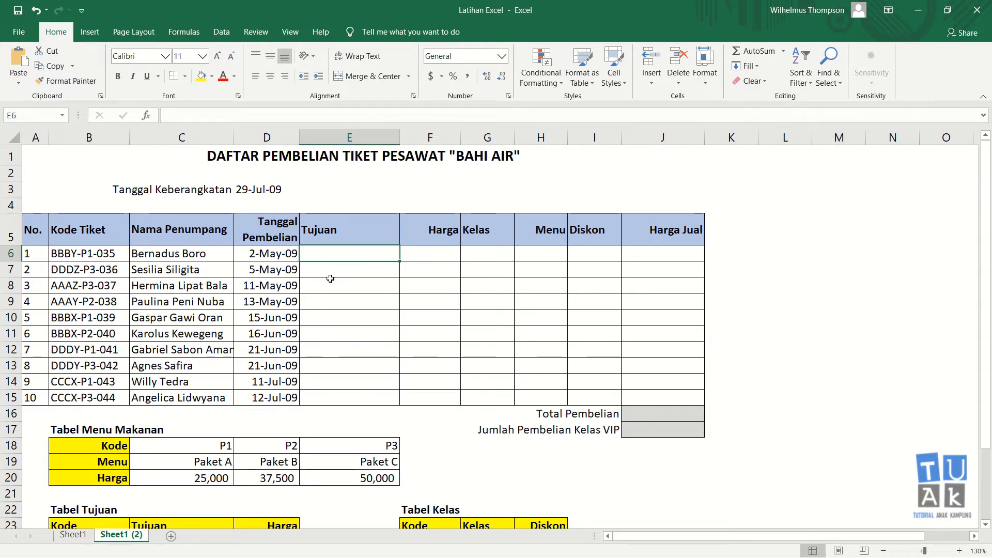
pyautogui.scroll(-1, 264, 401)
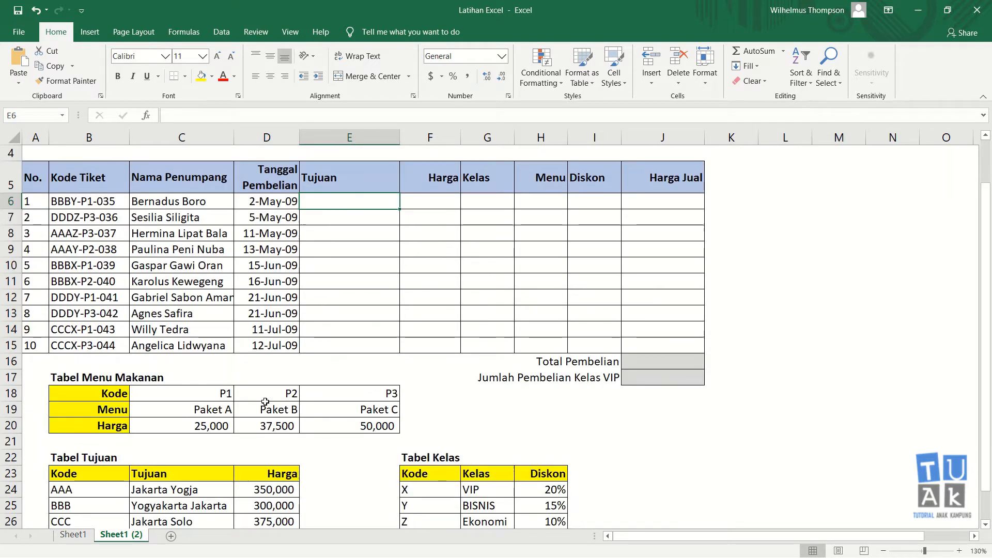
pyautogui.click(162, 202)
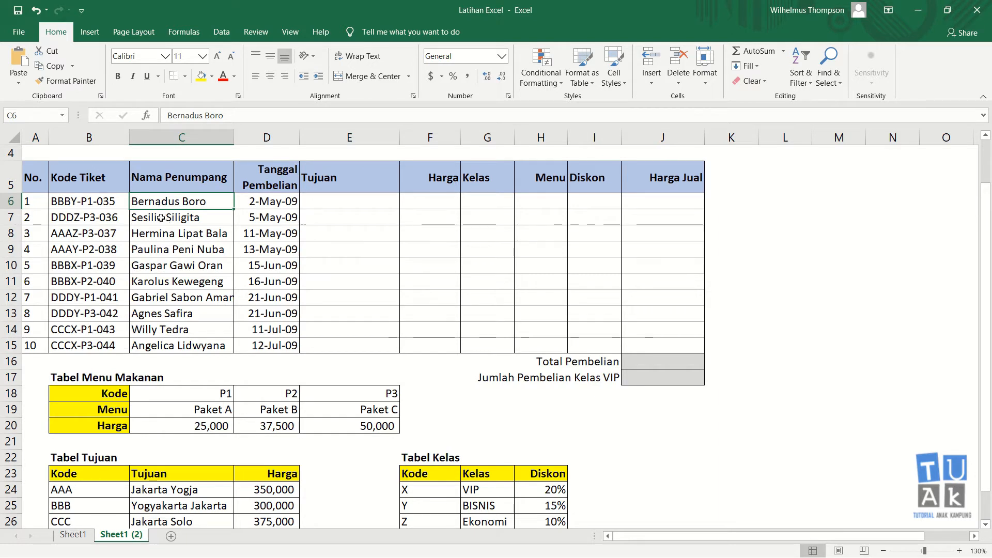
# Check the first ticket code in B6, then begin a formula with = in E6
pyautogui.click(330, 204)
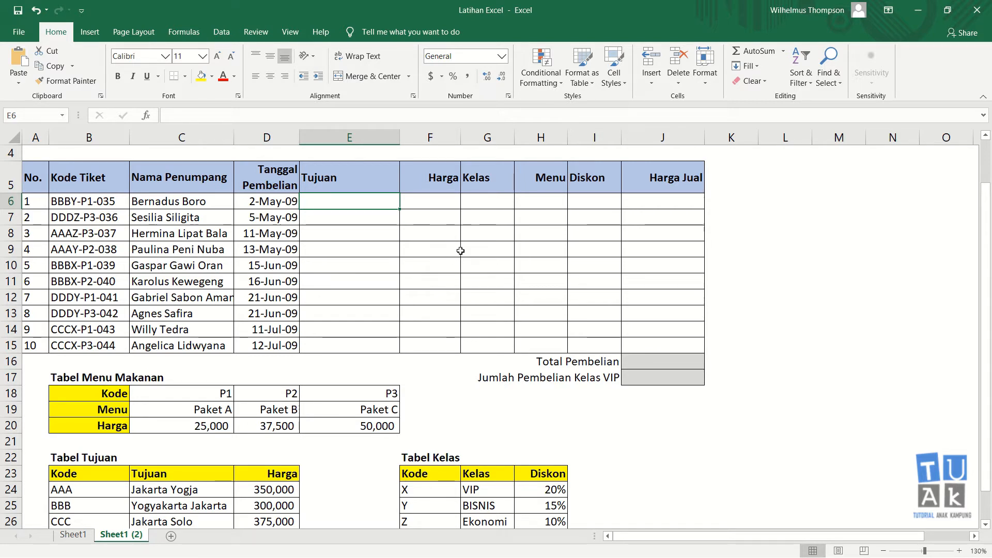
pyautogui.click(117, 201)
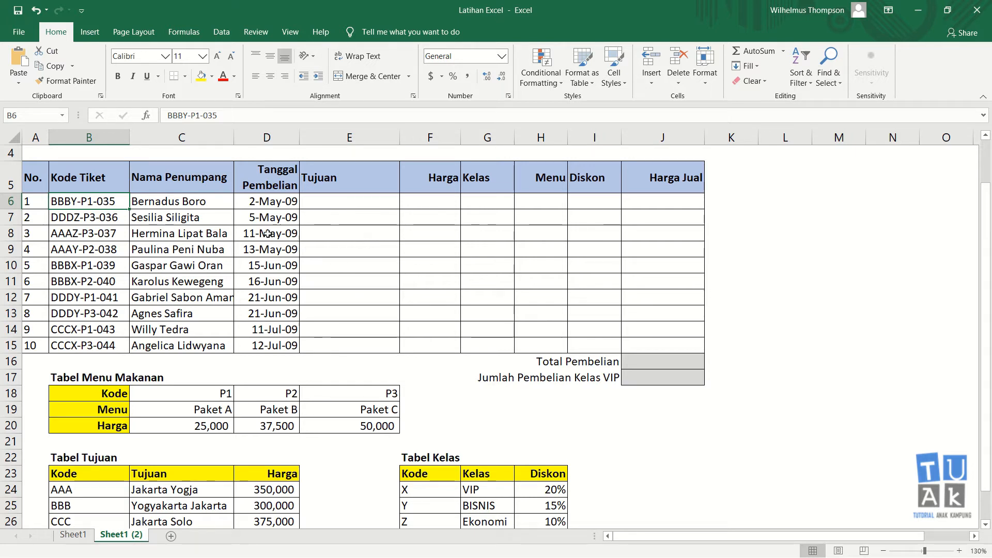
pyautogui.click(349, 203)
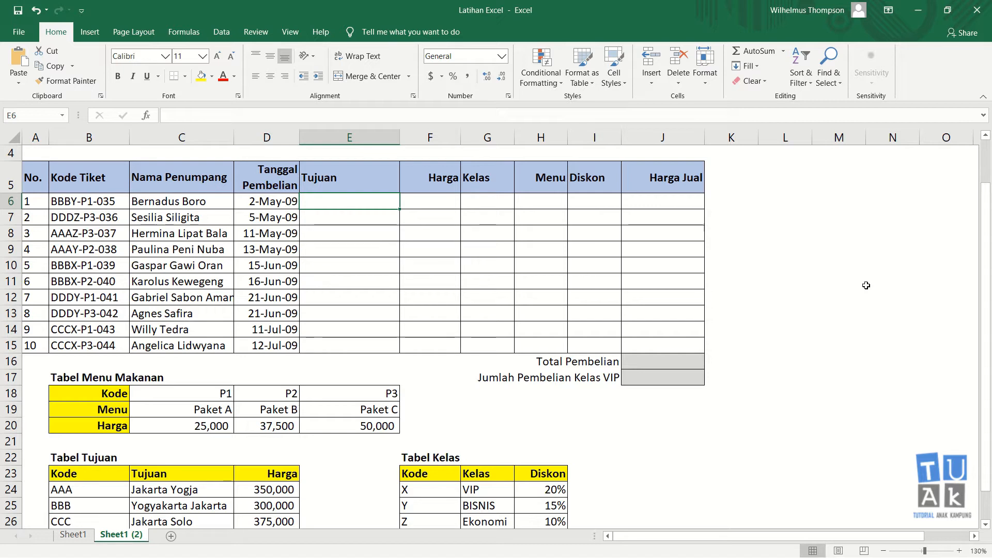
pyautogui.write('=')
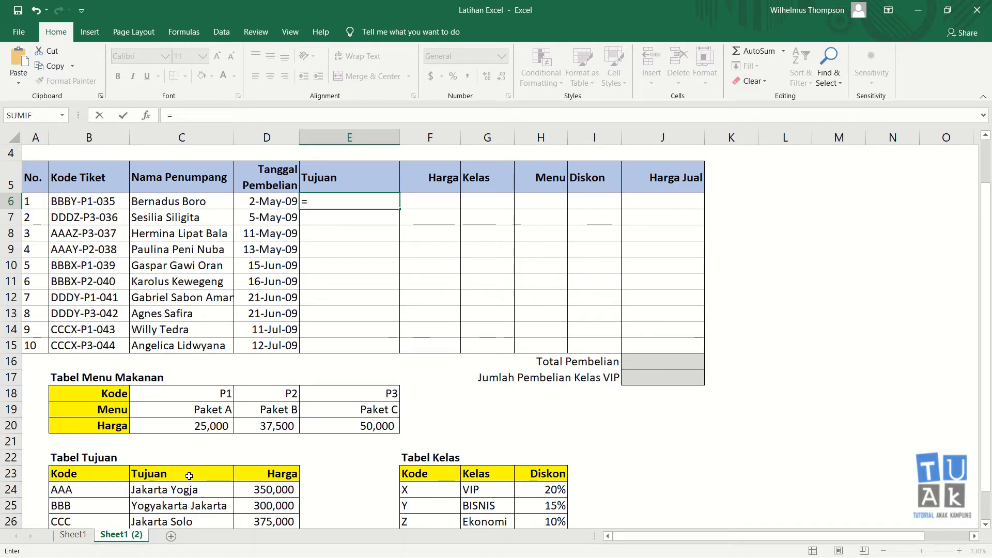
# In E6, build =VLOOKUP(LEFT(B6,3), taking the first three letters of the ticket code
pyautogui.write('vlookup')
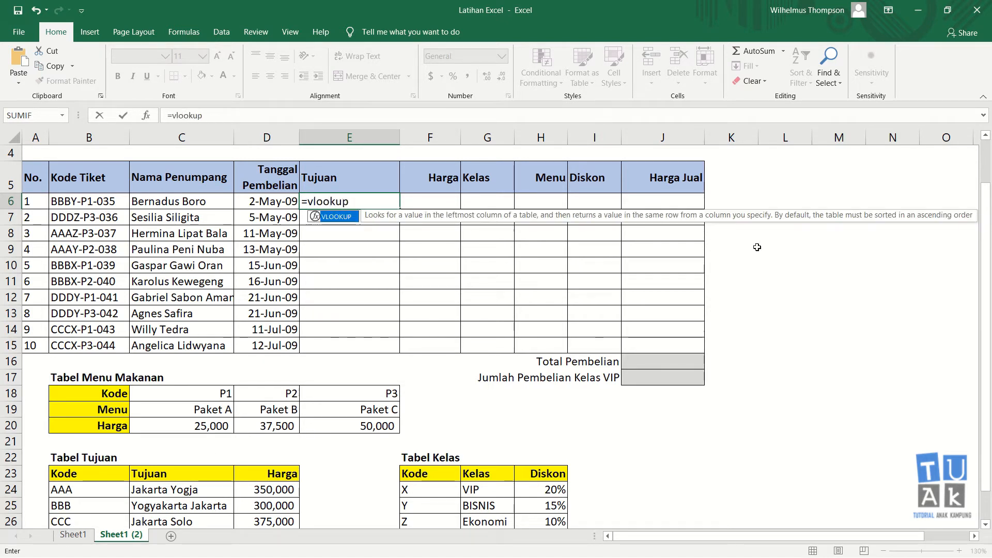
pyautogui.write('(')
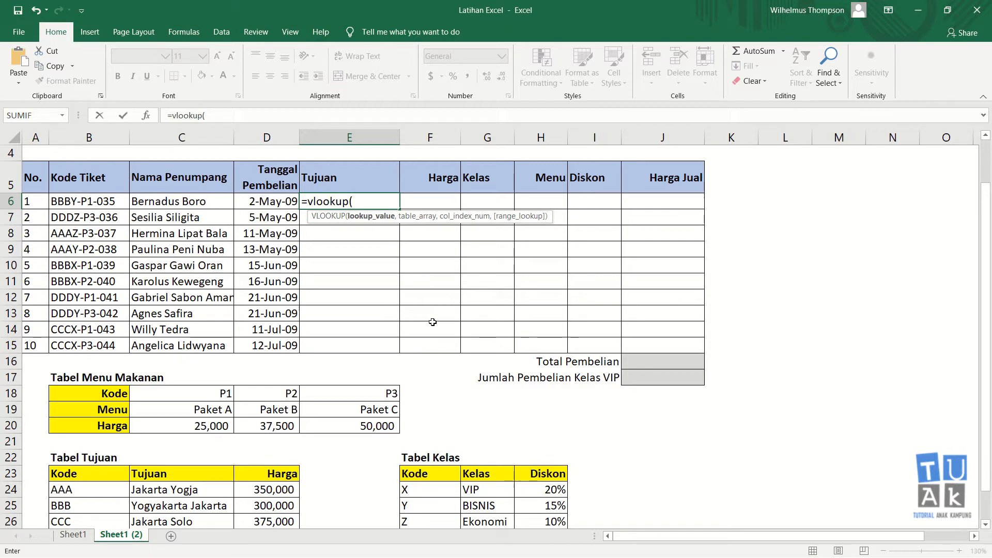
pyautogui.write('left')
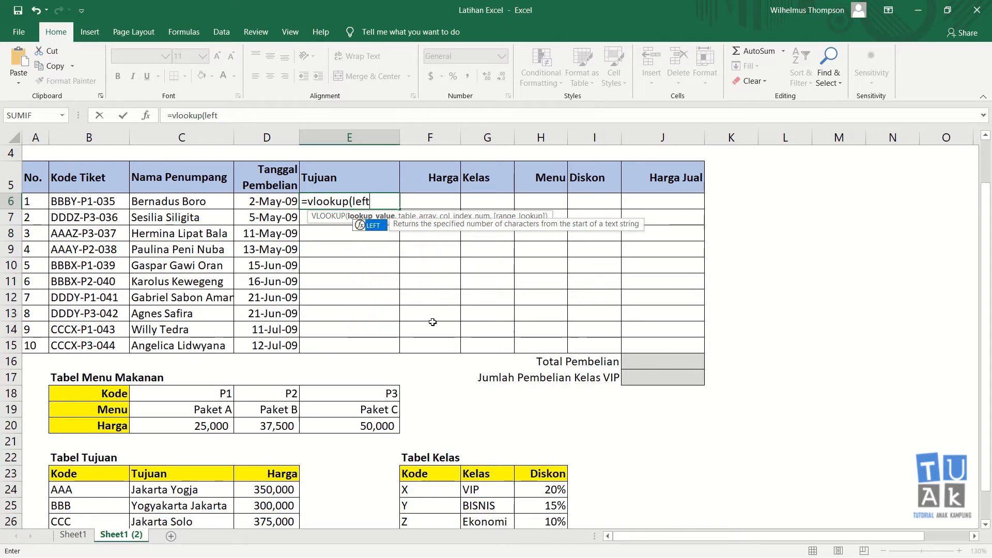
pyautogui.write('(')
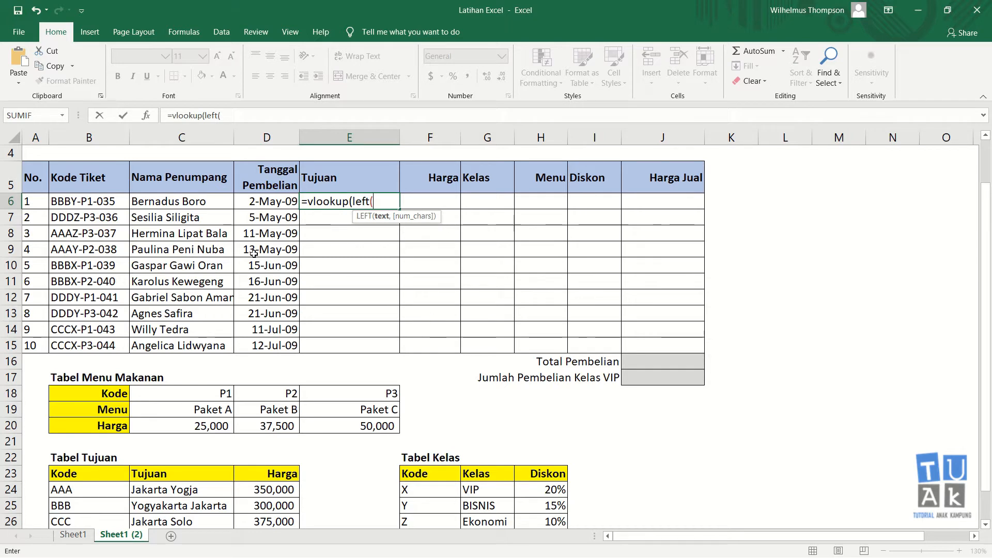
pyautogui.click(111, 201)
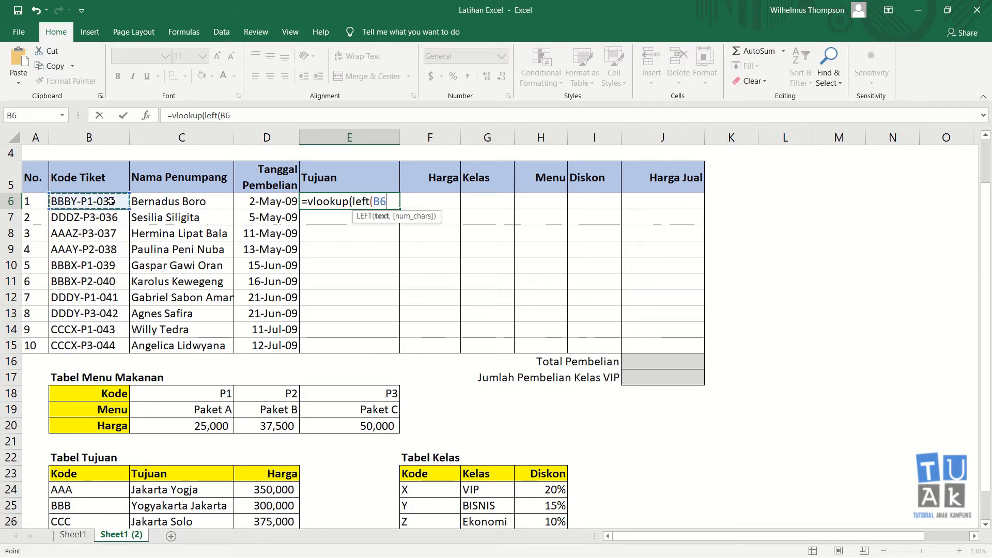
pyautogui.write(',')
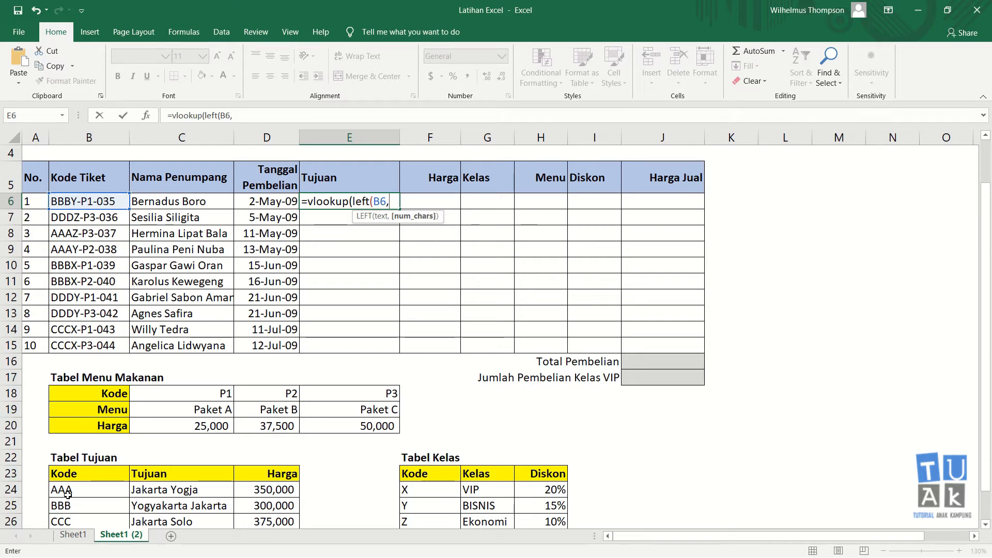
pyautogui.write('3')
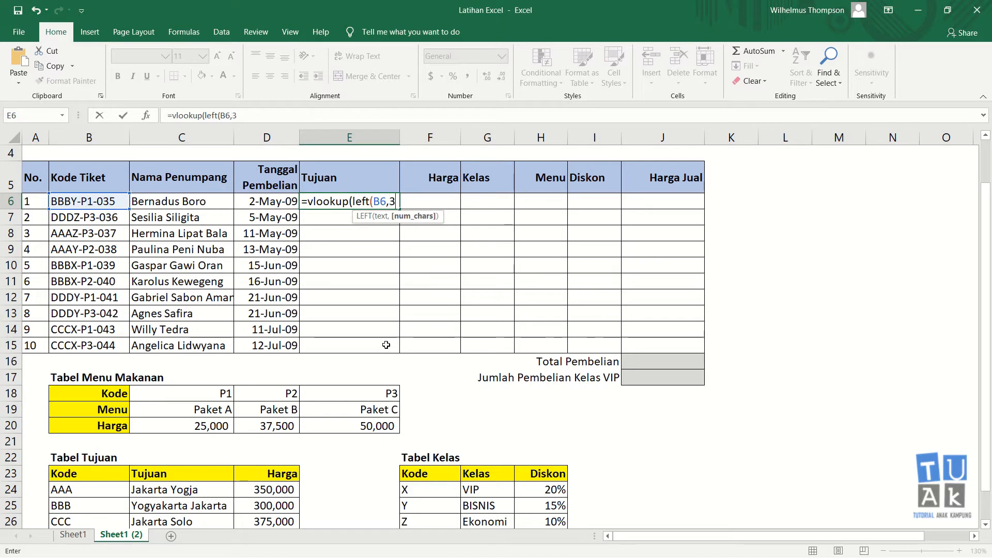
pyautogui.write(')')
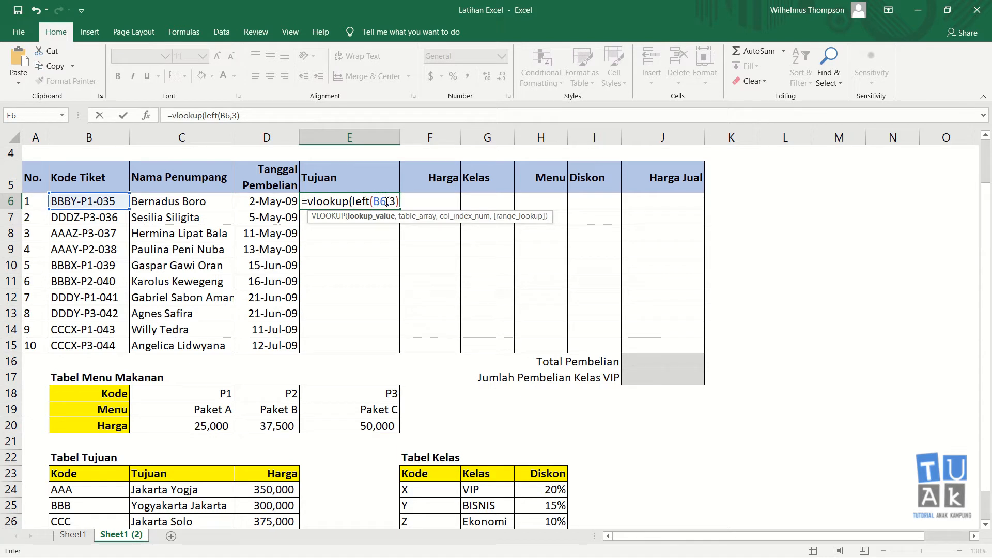
pyautogui.write(',')
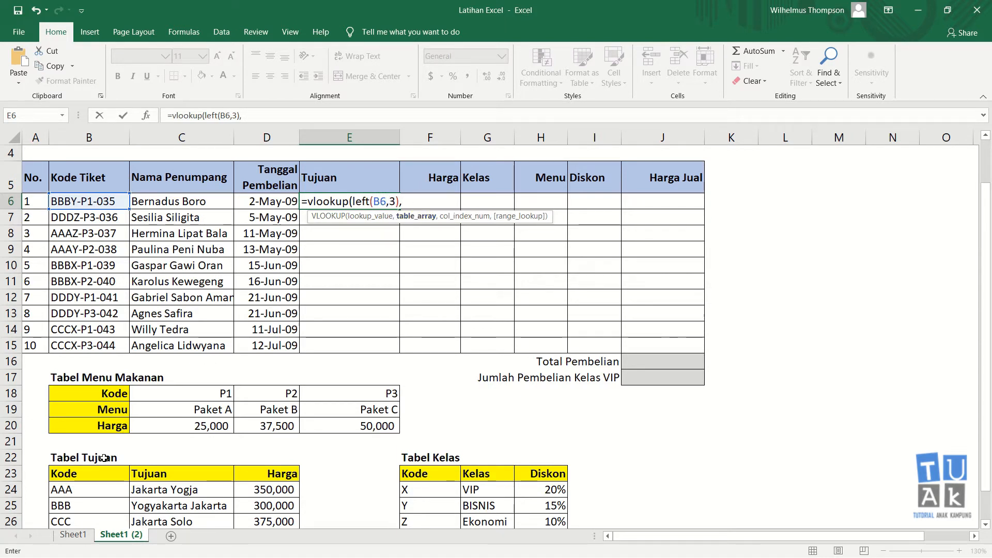
# Finish with absolute range $B$23:$D$27, column 2, exact match, showing Yogyakarta Jakarta
pyautogui.moveTo(88, 473); pyautogui.dragTo(272, 491)
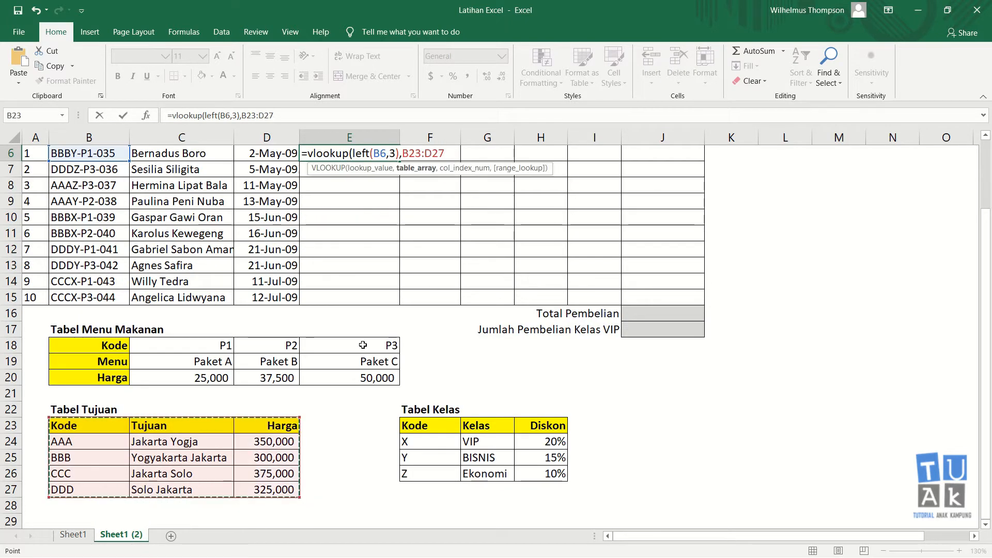
pyautogui.scroll(1, 524, 216)
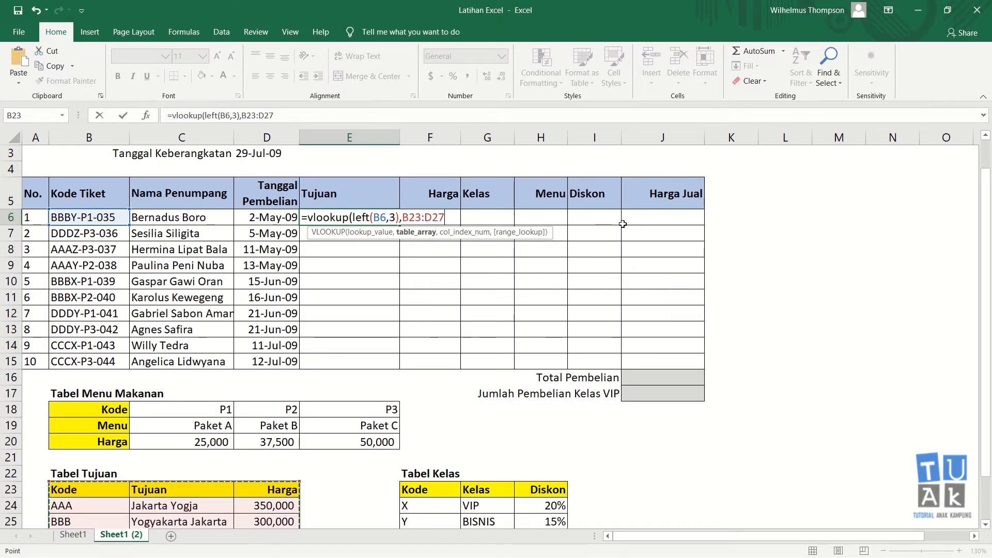
pyautogui.press('F4')
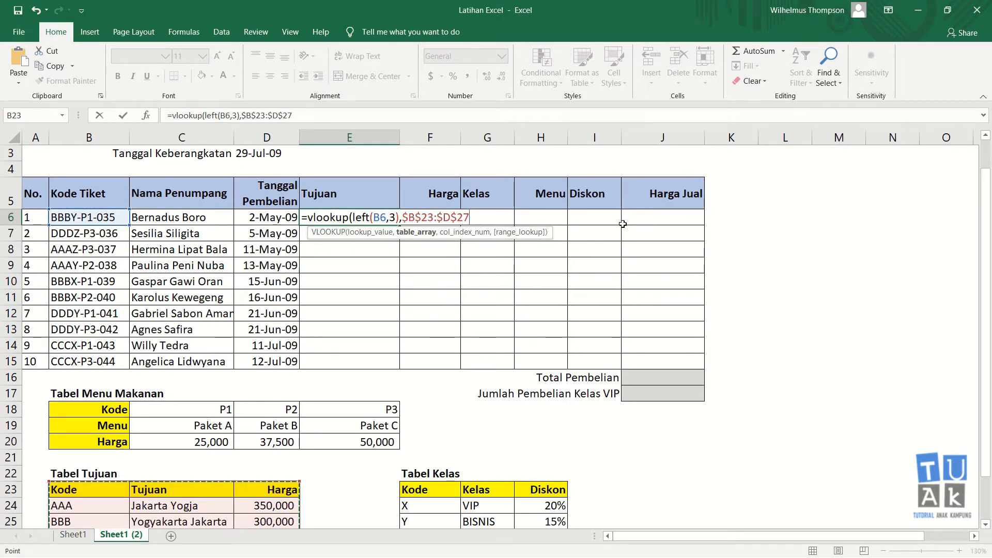
pyautogui.write(',')
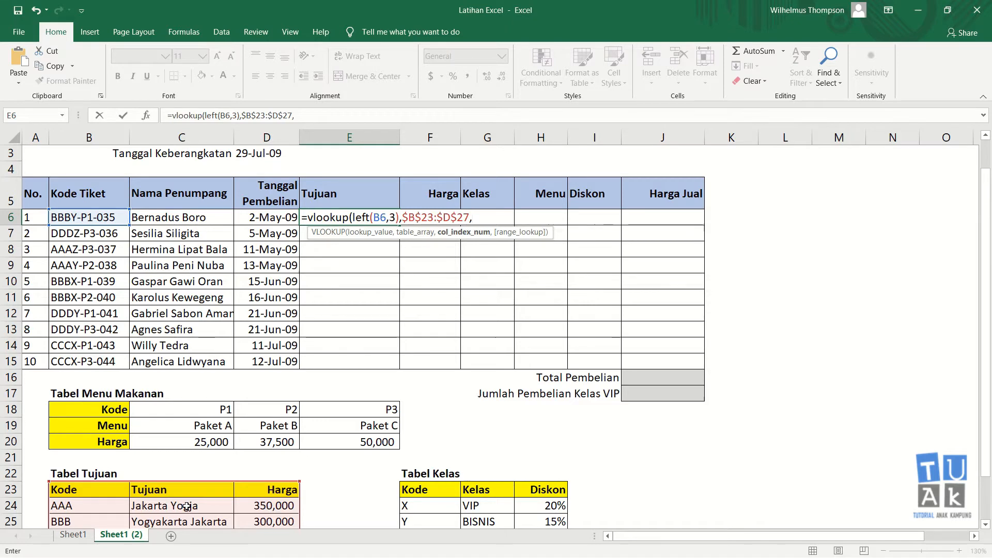
pyautogui.scroll(-1, 186, 505)
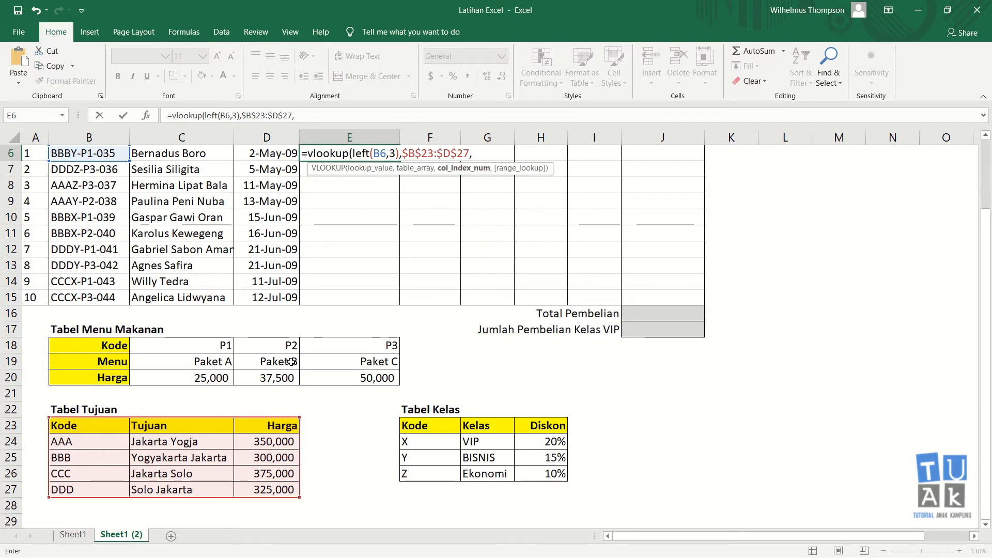
pyautogui.scroll(1, 635, 184)
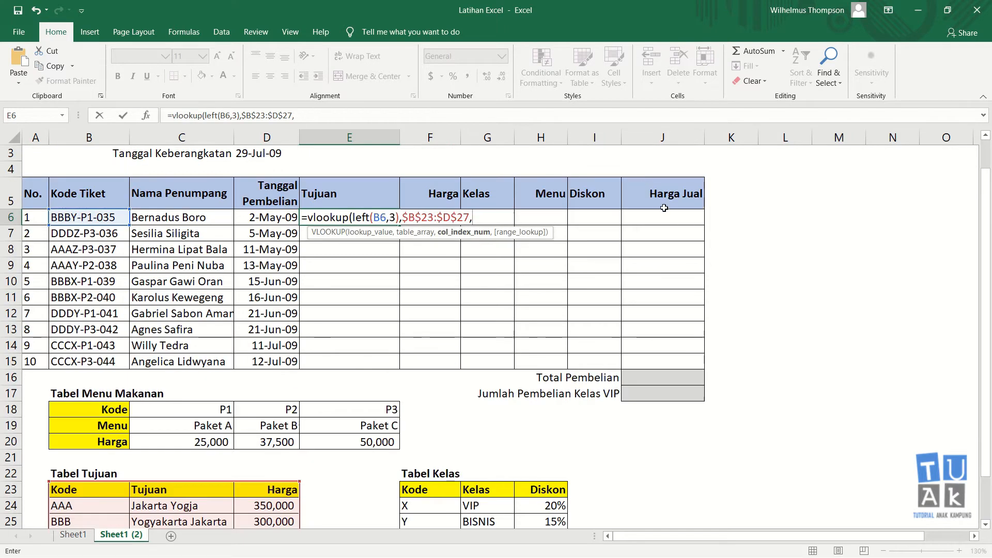
pyautogui.write('2')
pyautogui.write(',0)')
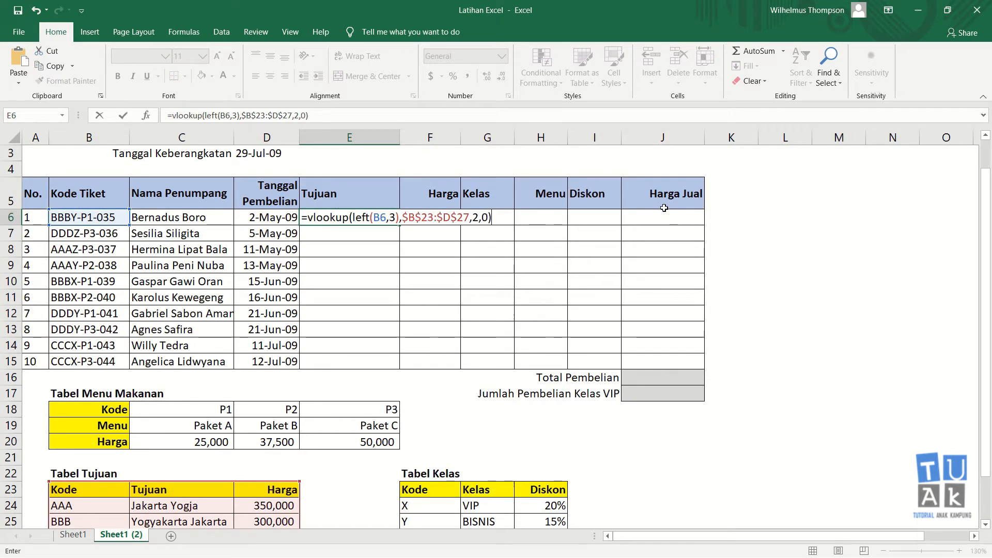
pyautogui.press('Return')
pyautogui.press('Up')
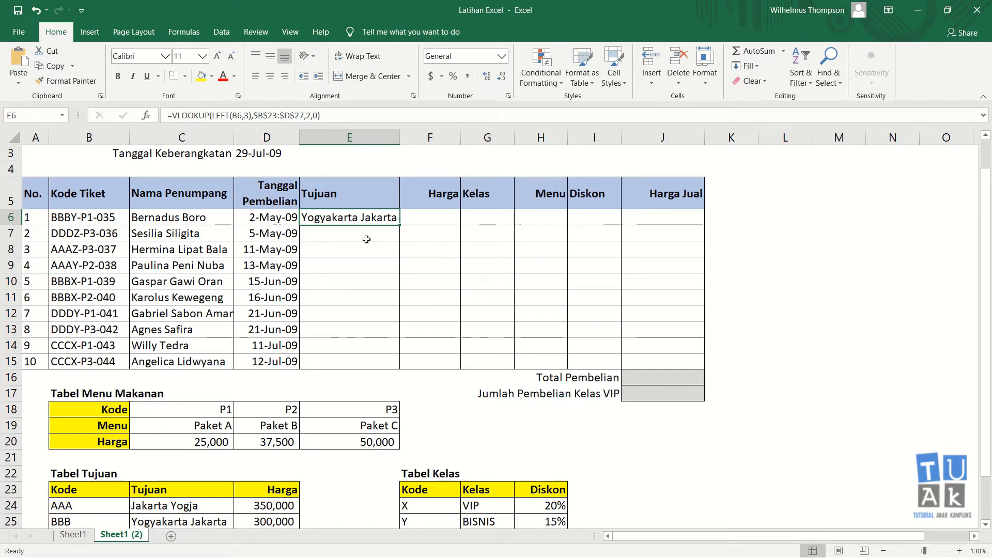
pyautogui.click(120, 217)
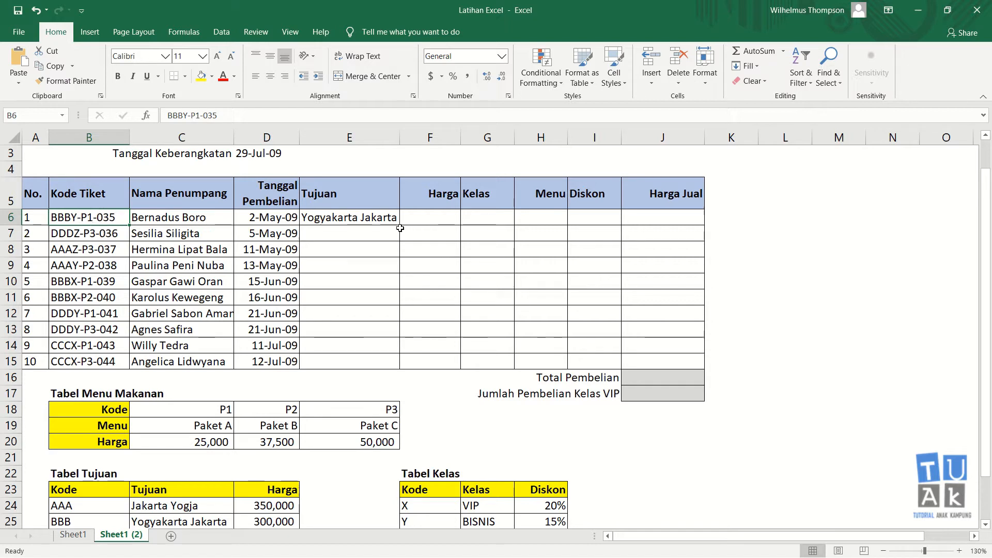
pyautogui.click(80, 502)
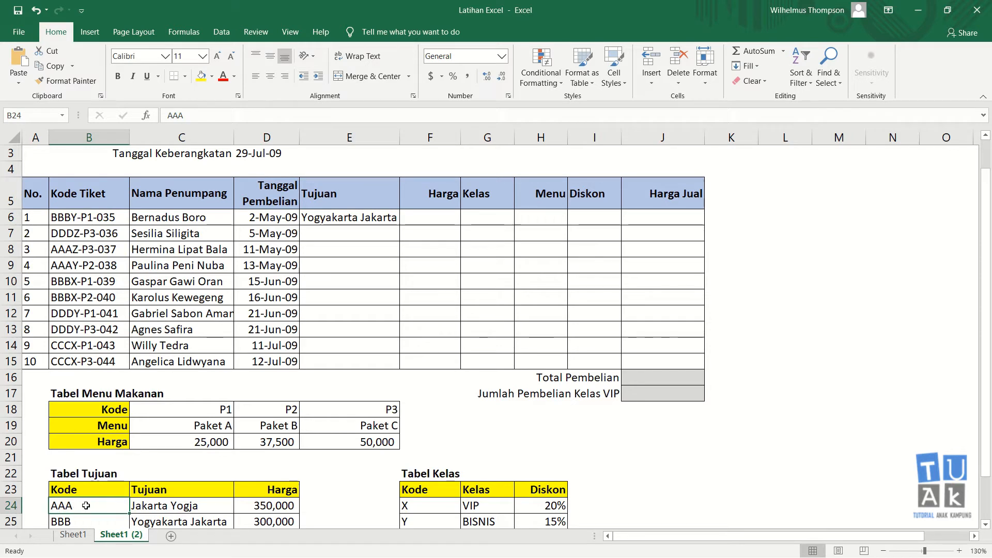
pyautogui.click(98, 222)
pyautogui.click(91, 501)
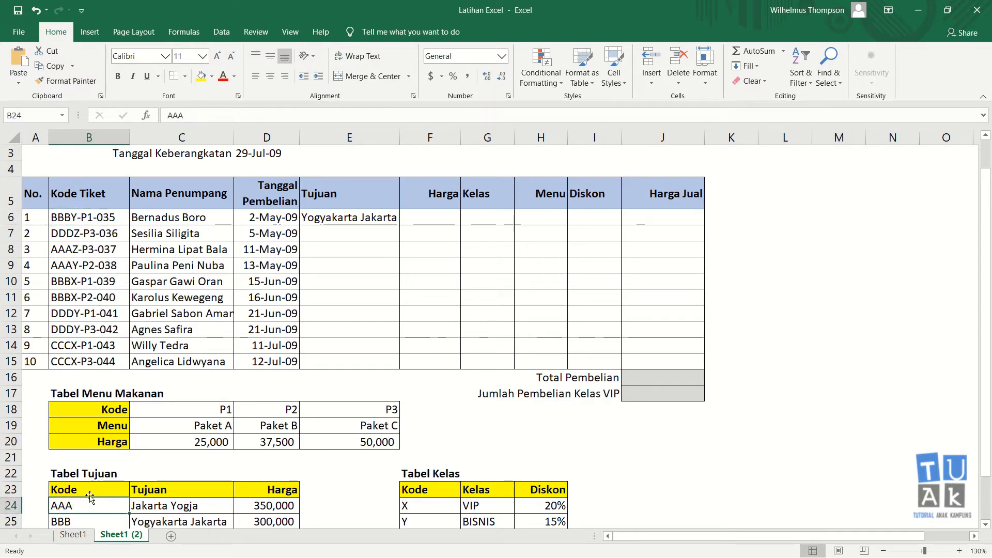
pyautogui.click(84, 225)
pyautogui.click(84, 506)
pyautogui.click(90, 220)
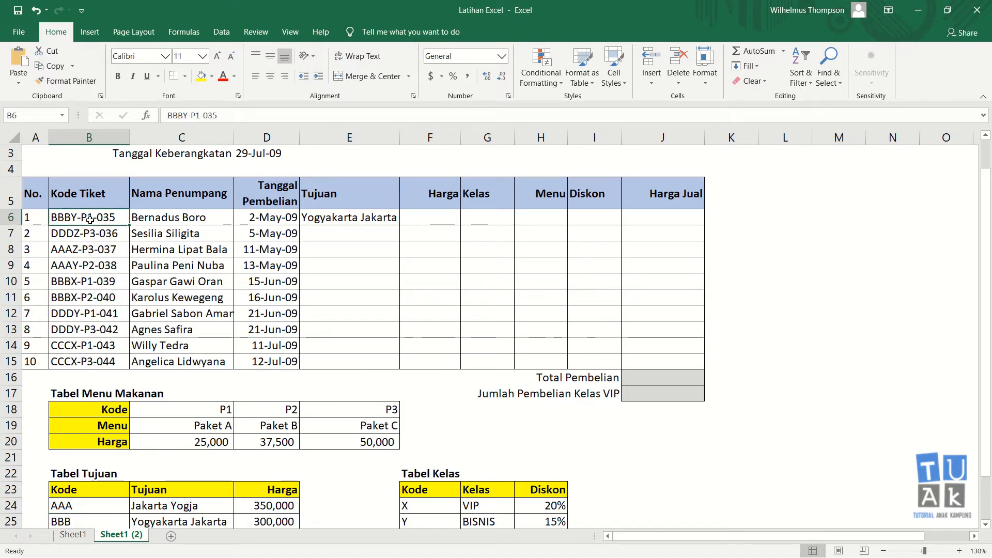
pyautogui.click(376, 234)
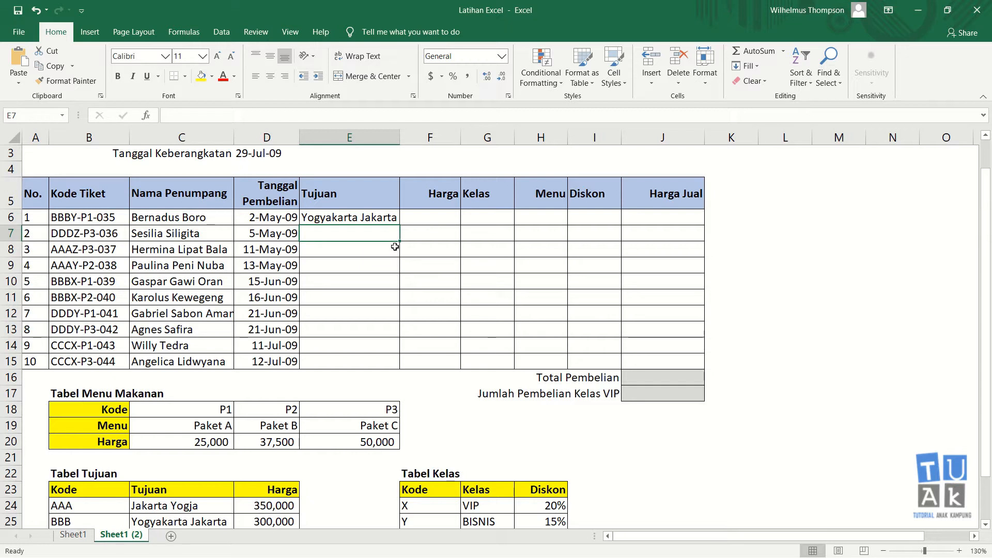
# In E7, begin =VLOOKUP(LEFT(B7,3), using the second ticket's code
pyautogui.write('=')
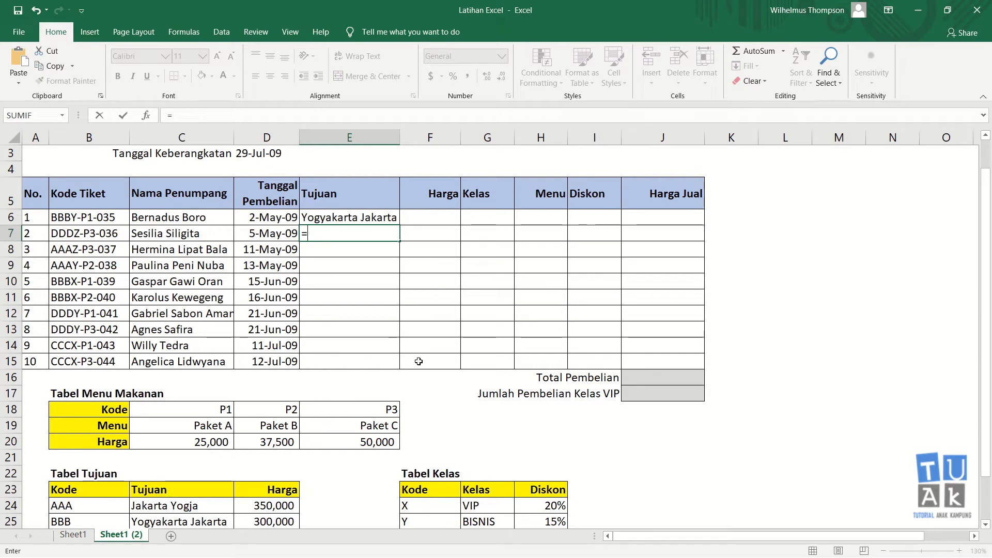
pyautogui.write('vlo')
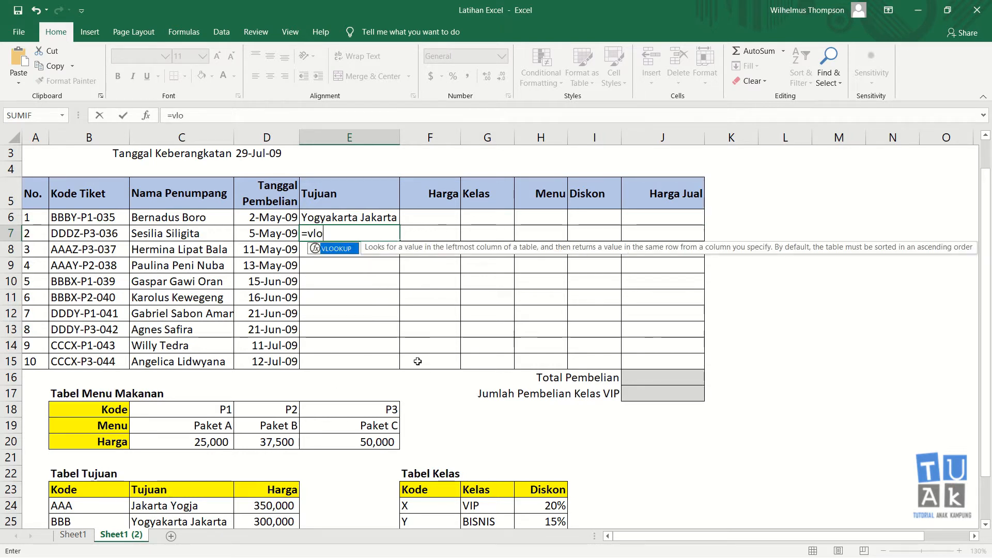
pyautogui.write('okup')
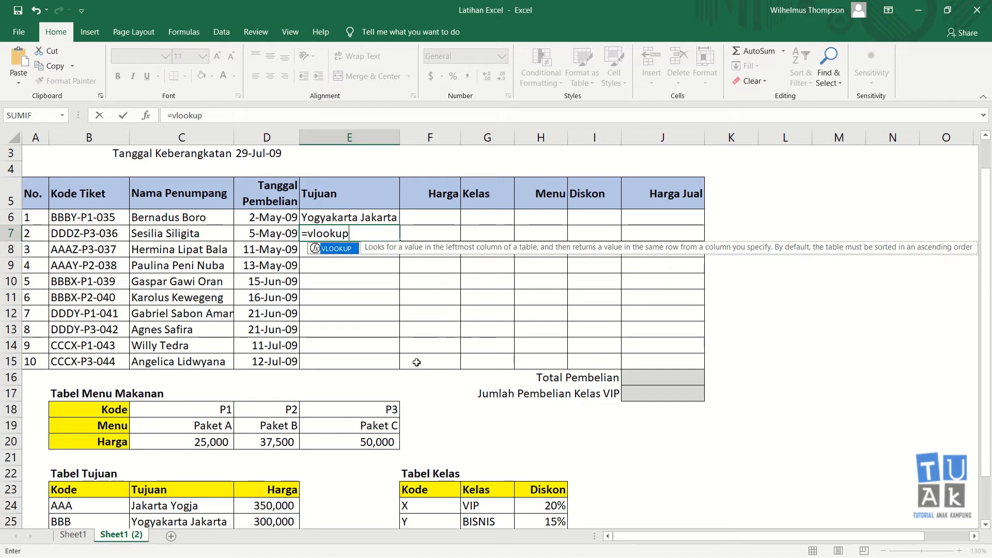
pyautogui.write('(')
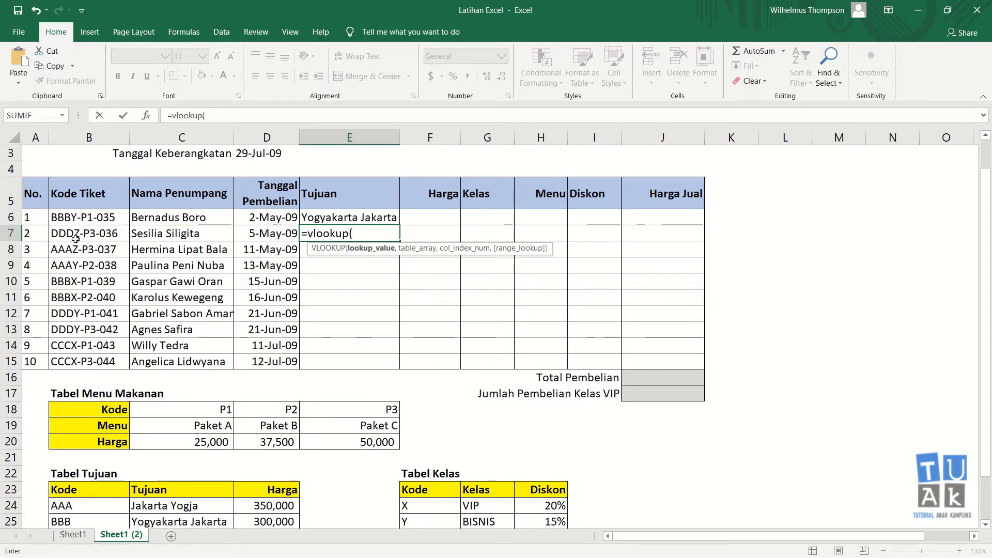
pyautogui.write('left(')
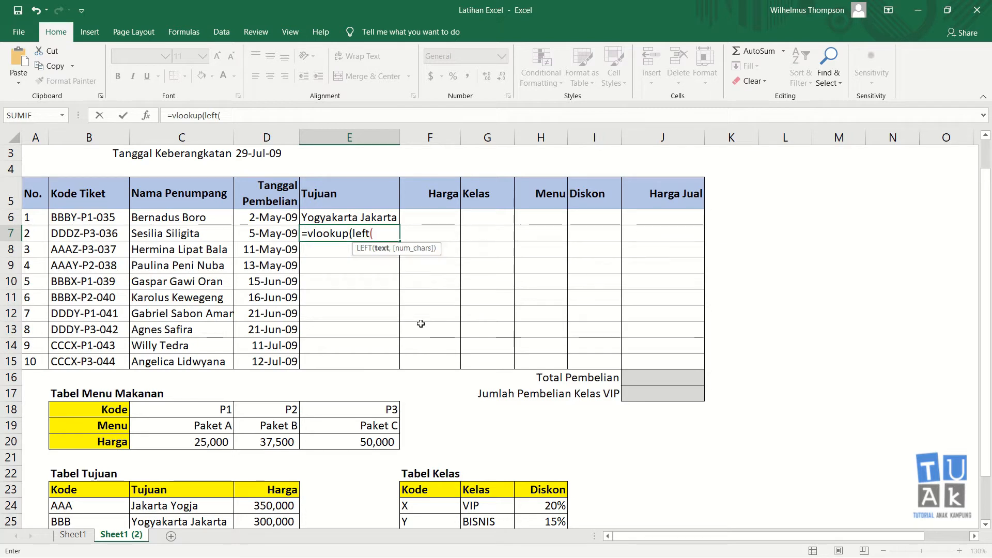
pyautogui.click(89, 234)
pyautogui.write(',')
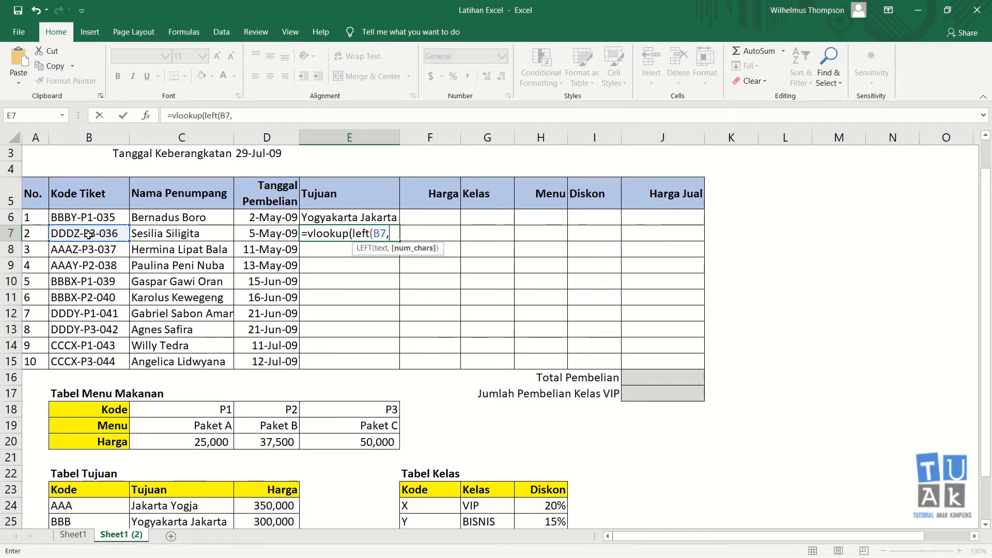
pyautogui.write('3)')
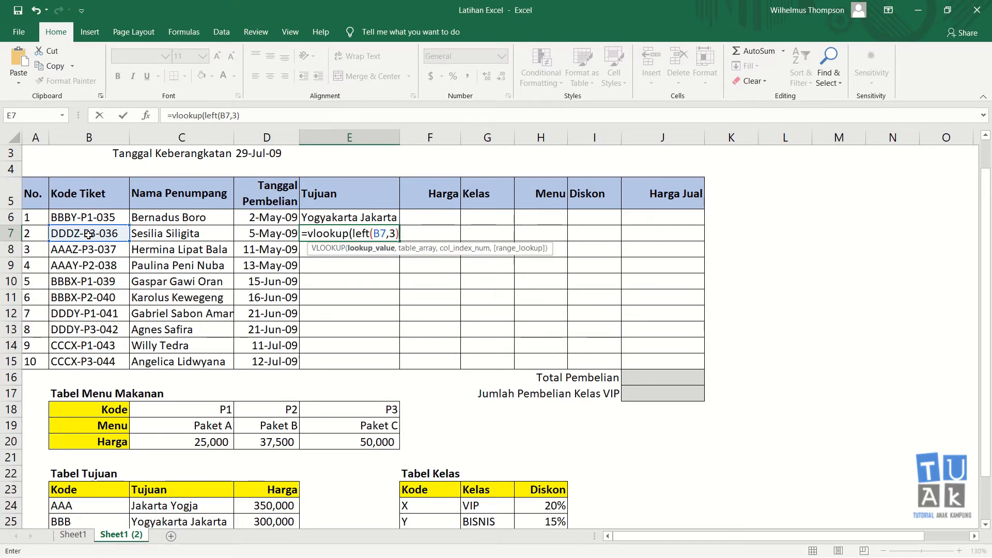
pyautogui.write(',')
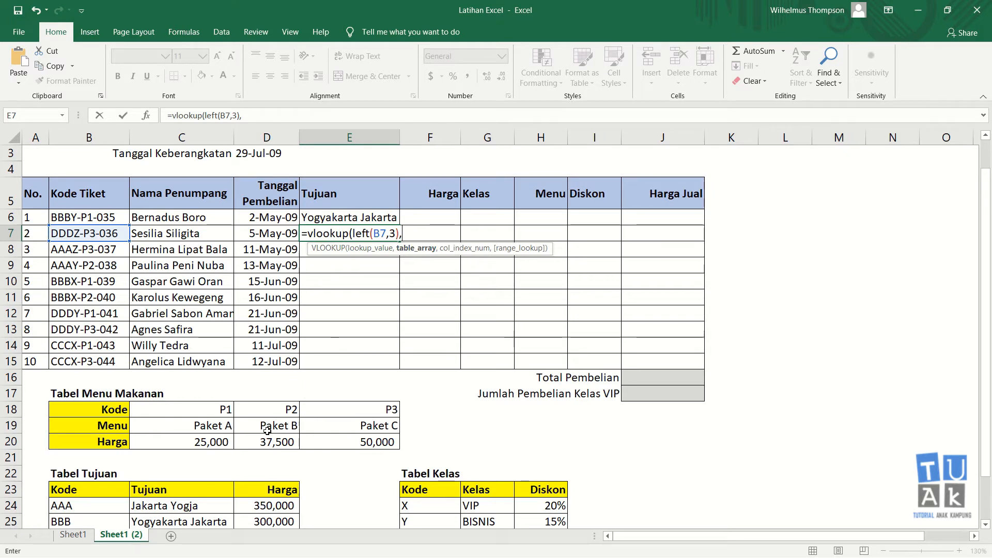
# Complete it with absolute Tabel Tujuan range $B$23:$D$27, column 2, exact match, giving Solo Jakarta
pyautogui.scroll(-2, 216, 419)
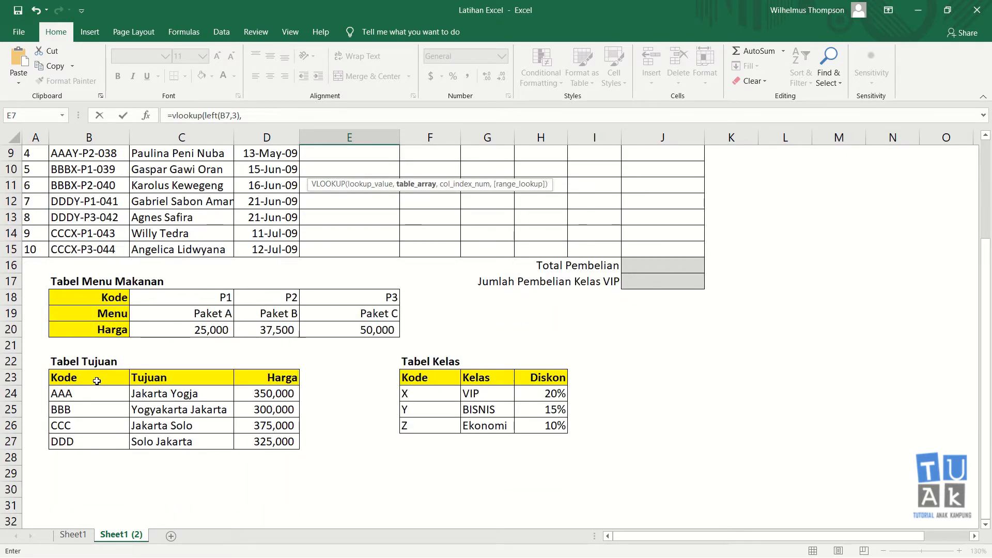
pyautogui.moveTo(93, 378); pyautogui.dragTo(252, 442)
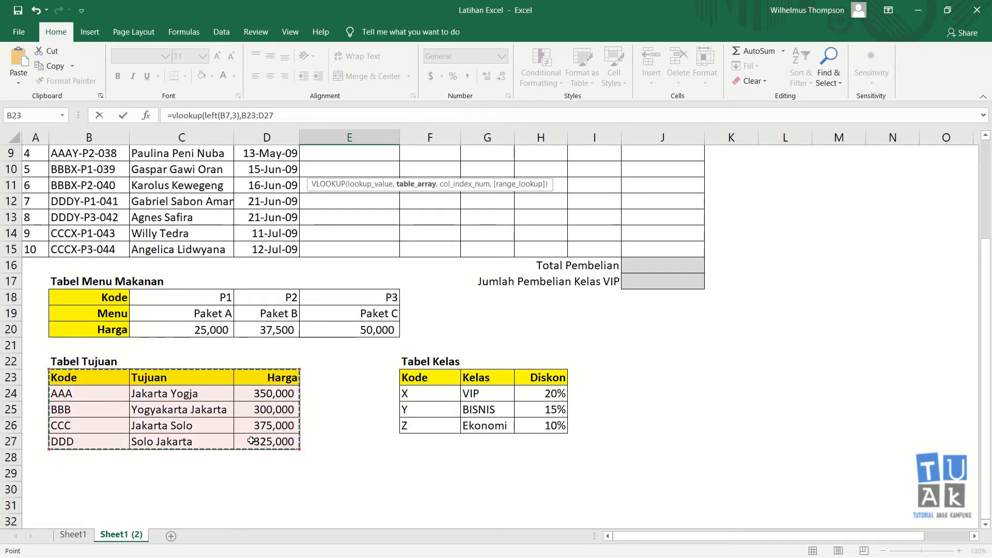
pyautogui.press('F4')
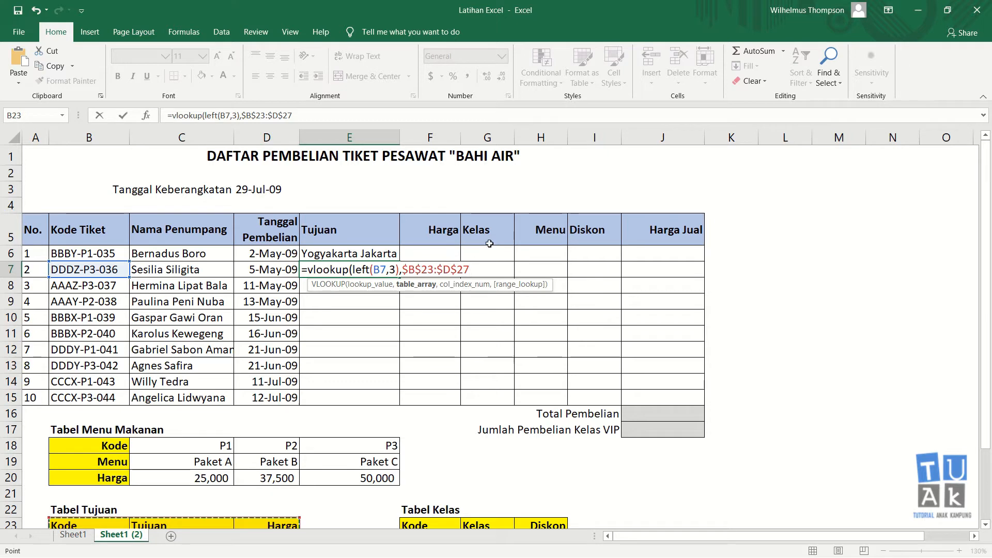
pyautogui.write(',')
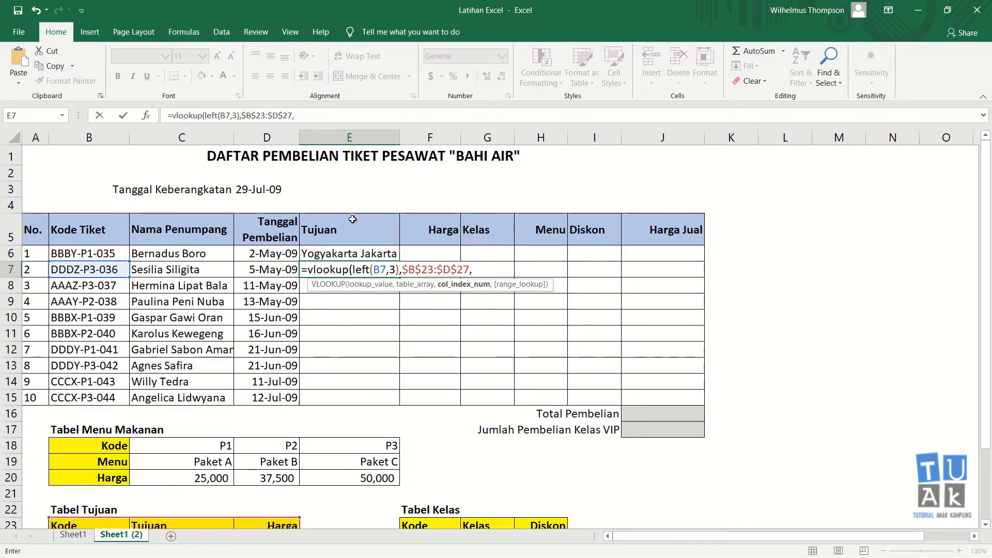
pyautogui.scroll(-1, 217, 432)
pyautogui.scroll(-1, 191, 473)
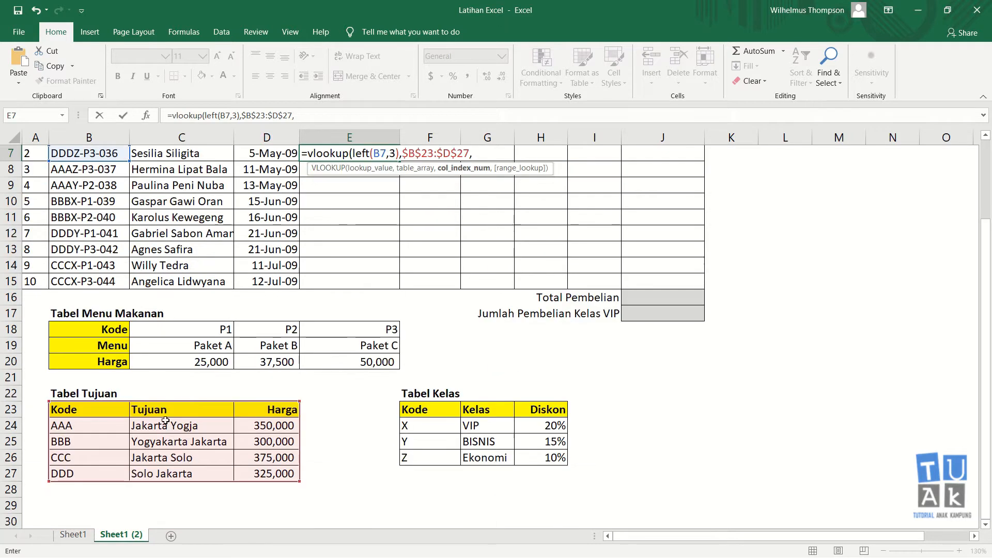
pyautogui.scroll(2, 256, 390)
pyautogui.write('2')
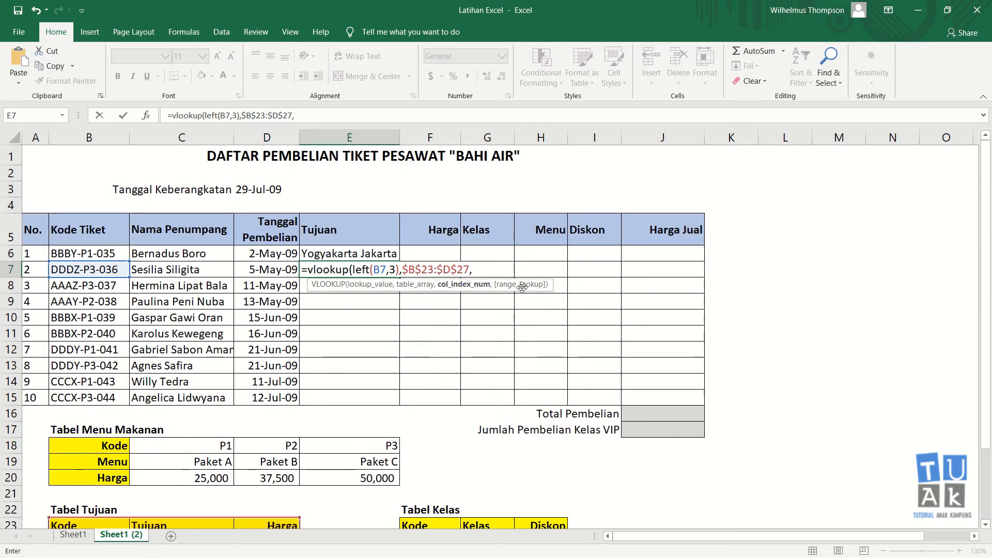
pyautogui.write(',0')
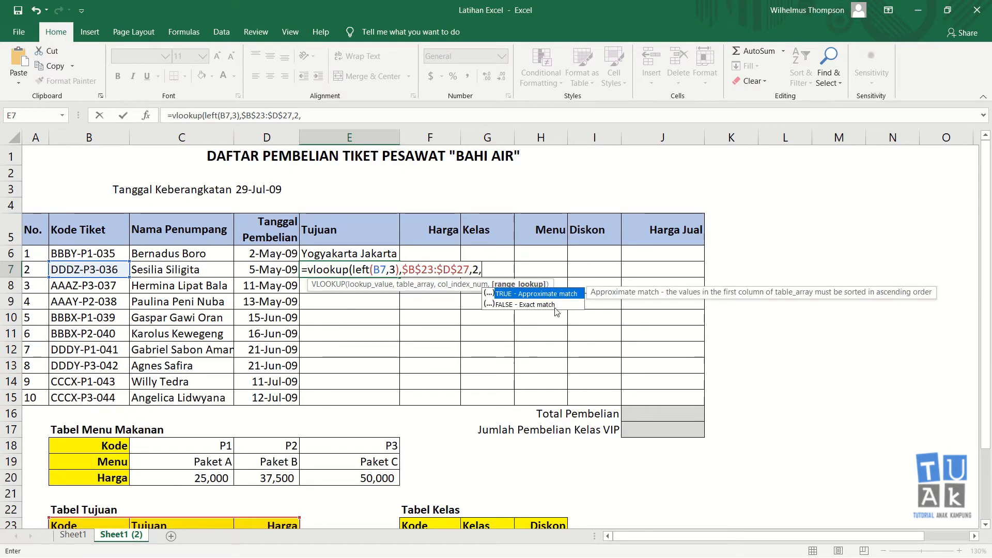
pyautogui.press('Return')
pyautogui.press('Up')
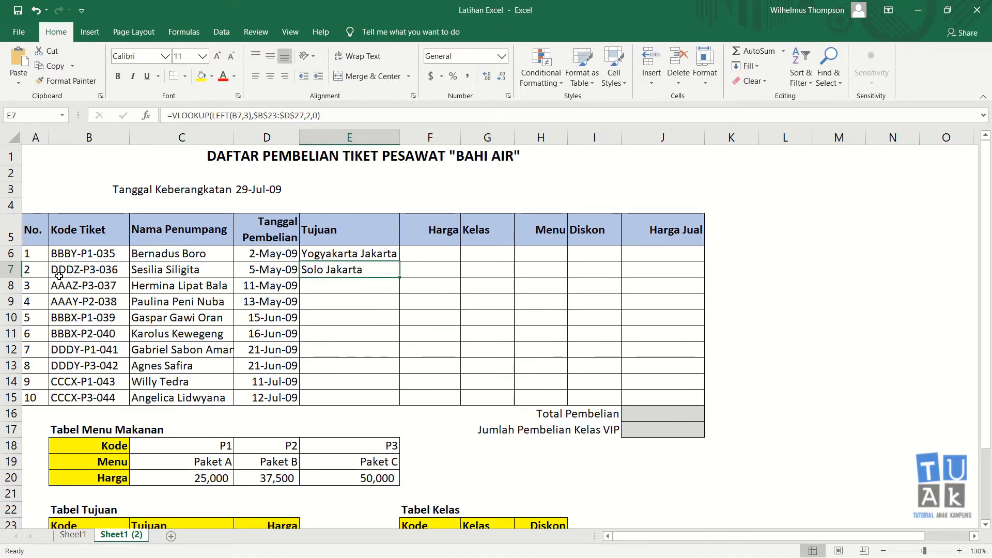
pyautogui.scroll(-2, 75, 287)
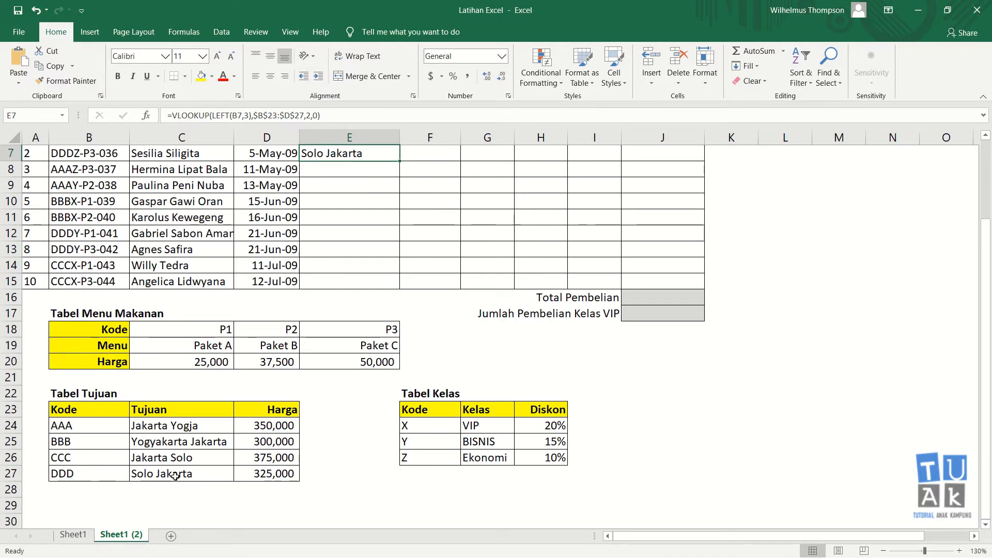
pyautogui.scroll(2, 260, 403)
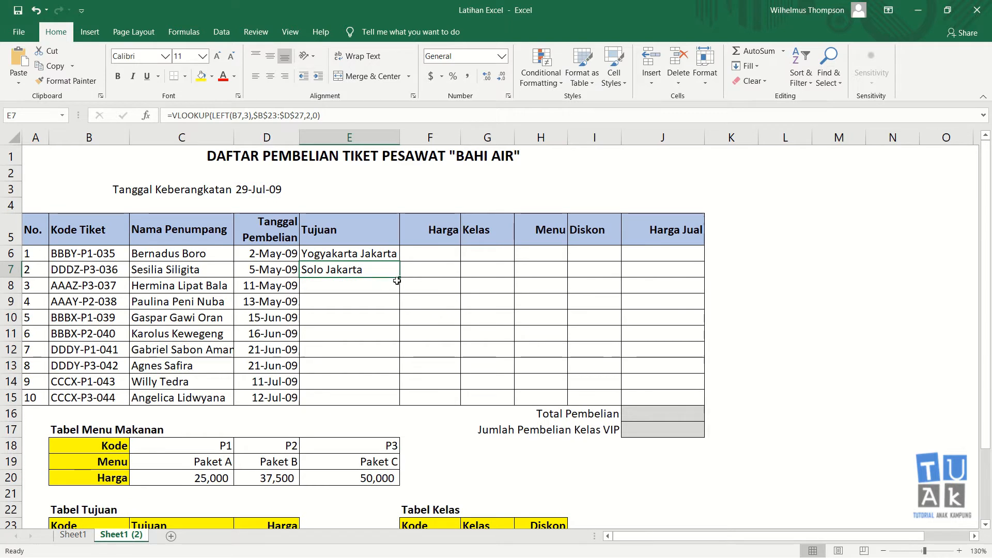
pyautogui.moveTo(402, 278); pyautogui.dragTo(402, 438)
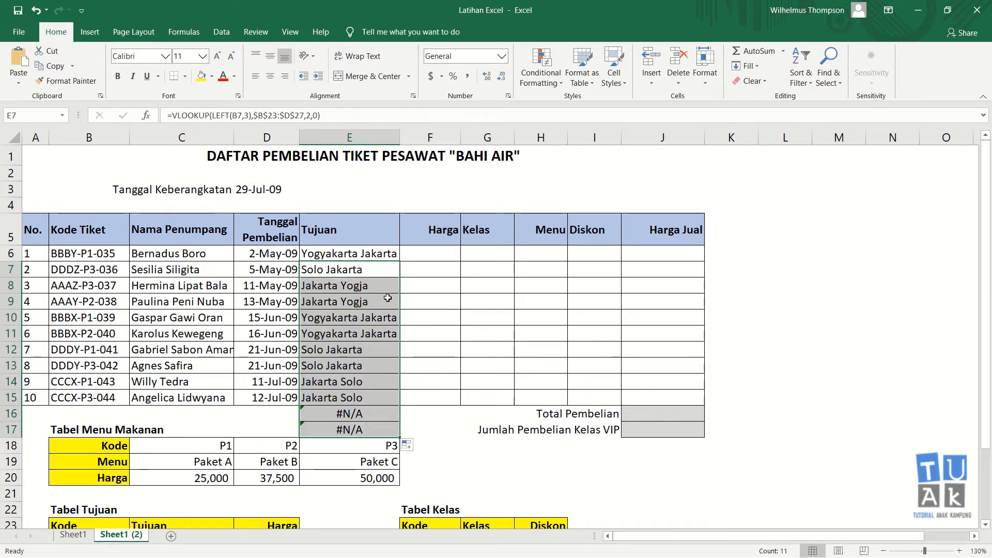
pyautogui.hotkey('ctrl', 'z')
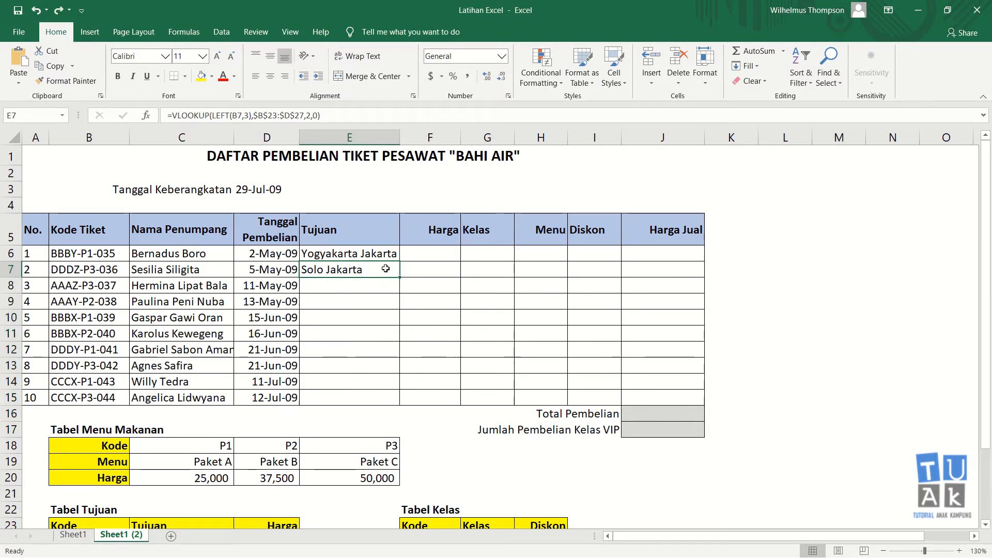
# Copy E7's destination formula down to E15 and verify the copies in E10 and E14
pyautogui.moveTo(400, 278); pyautogui.dragTo(396, 402)
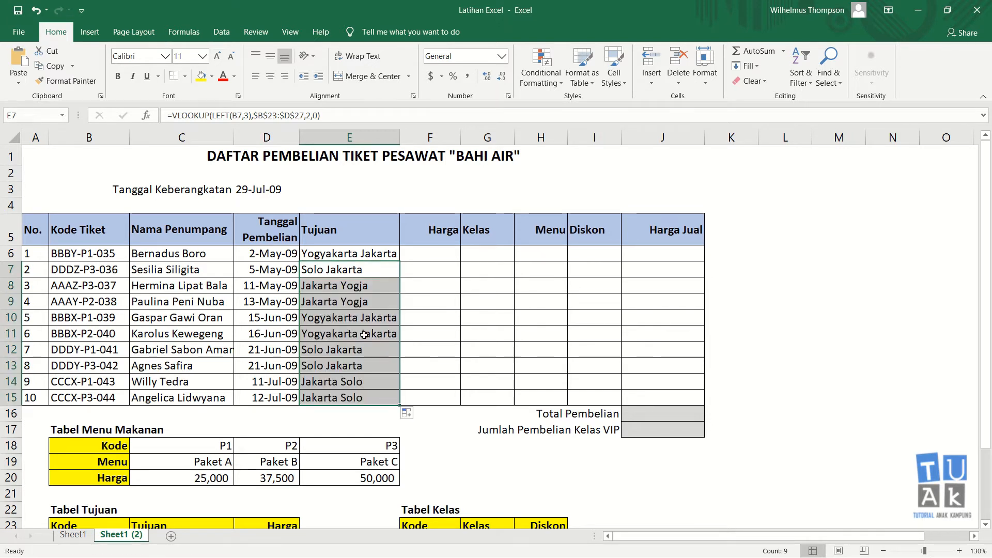
pyautogui.click(359, 321)
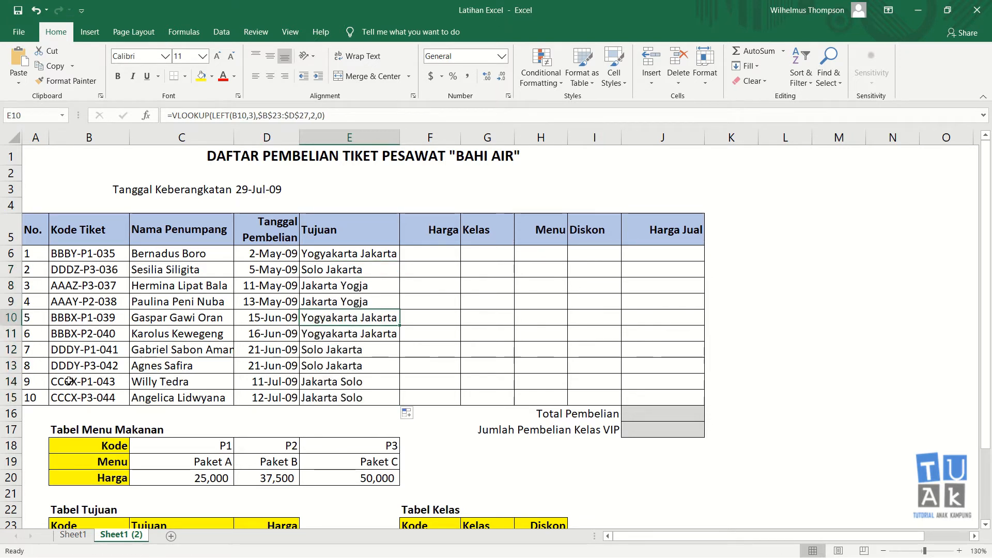
pyautogui.scroll(-1, 142, 392)
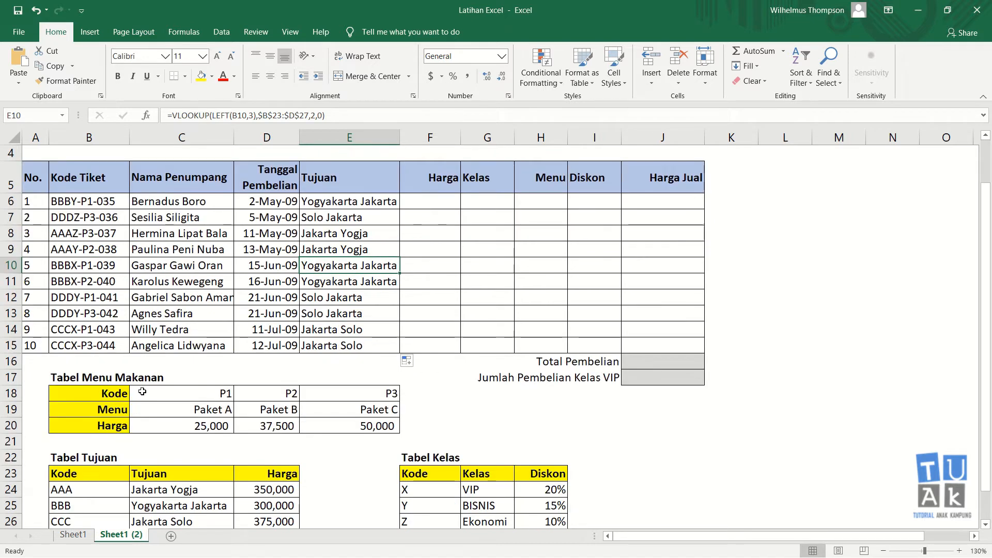
pyautogui.scroll(-1, 142, 393)
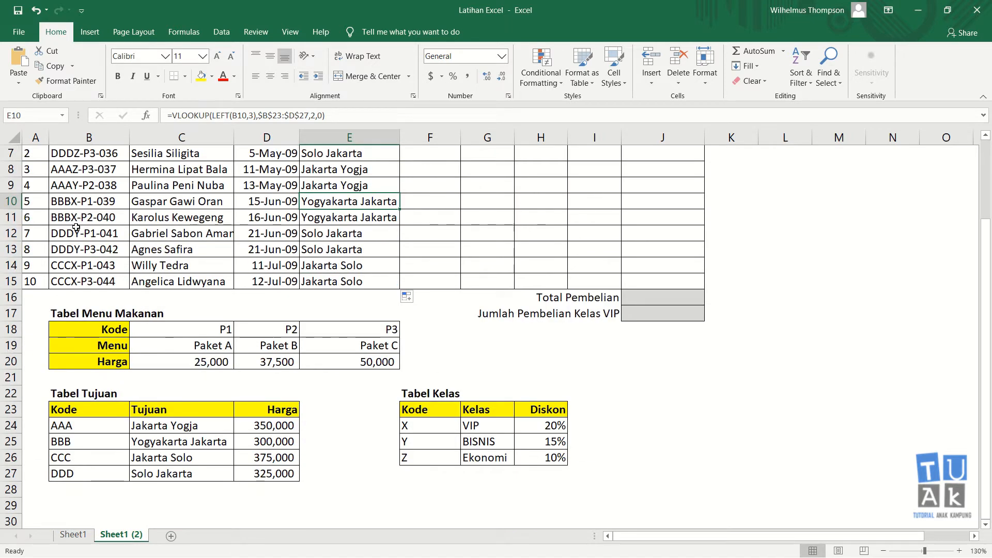
pyautogui.click(75, 265)
pyautogui.click(332, 264)
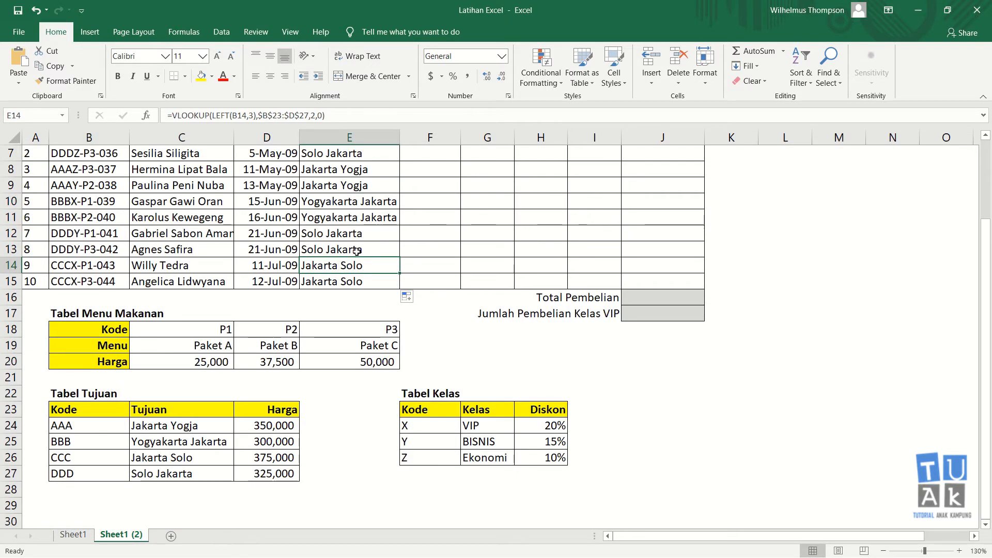
pyautogui.scroll(2, 357, 251)
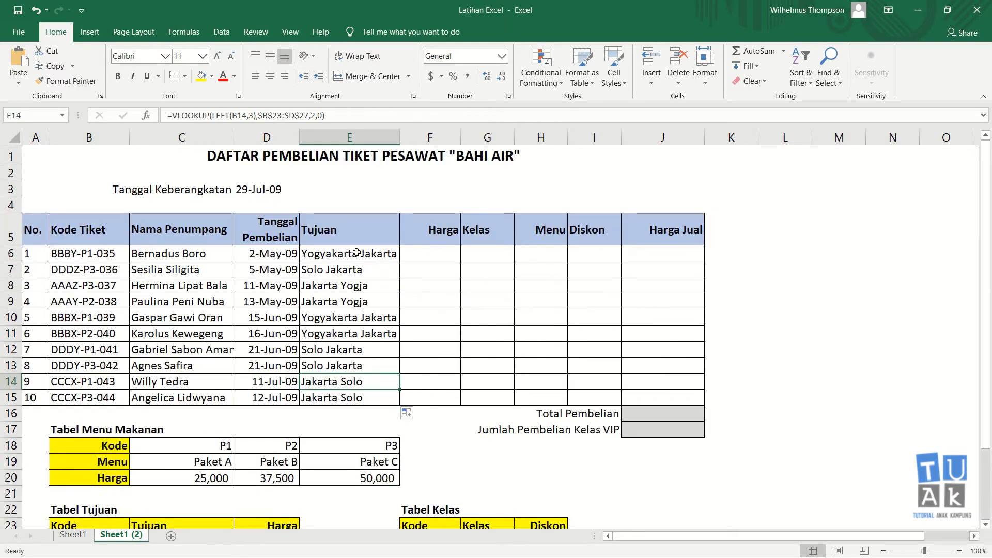
pyautogui.click(433, 257)
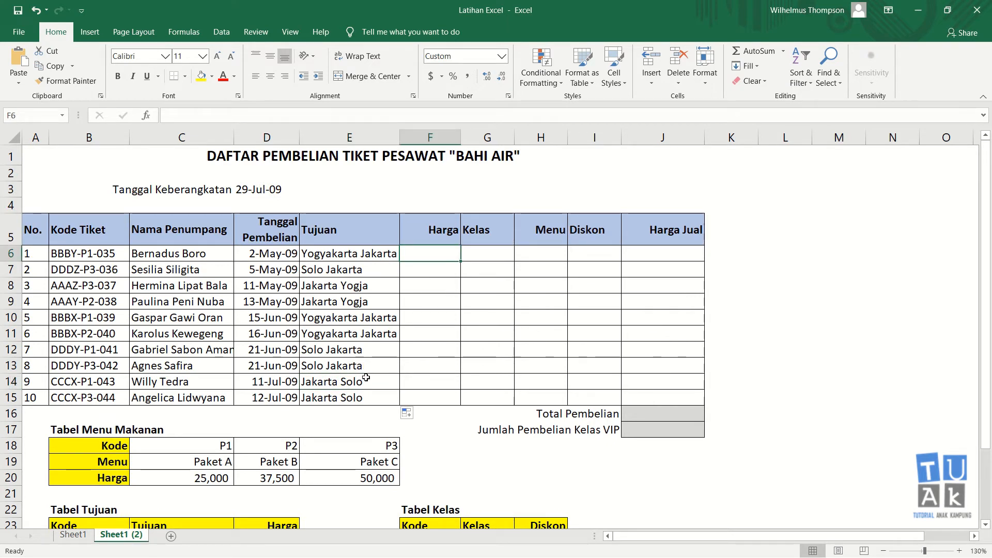
# In F6, start =VLOOKUP(LEFT(B6,3), using the first ticket code
pyautogui.scroll(-1, 366, 373)
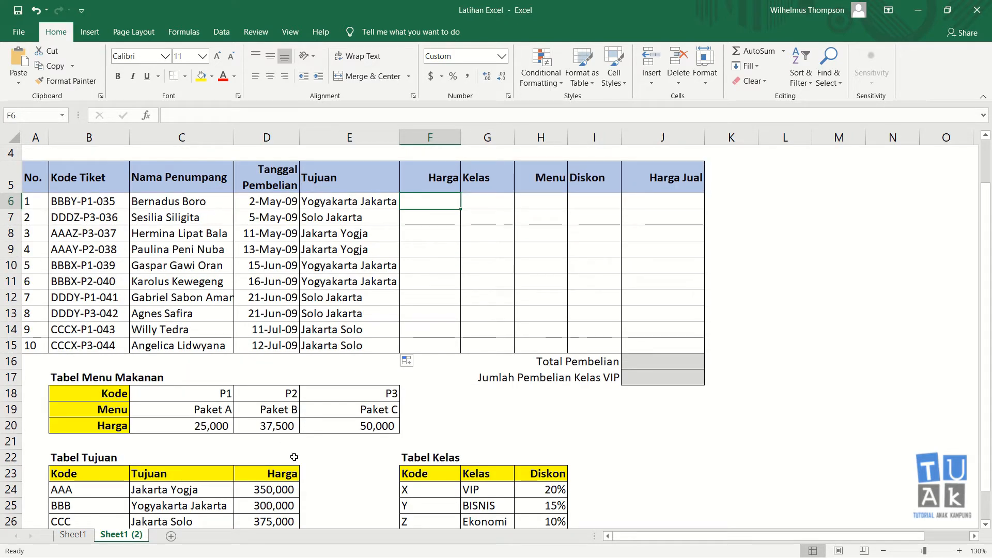
pyautogui.scroll(1, 294, 457)
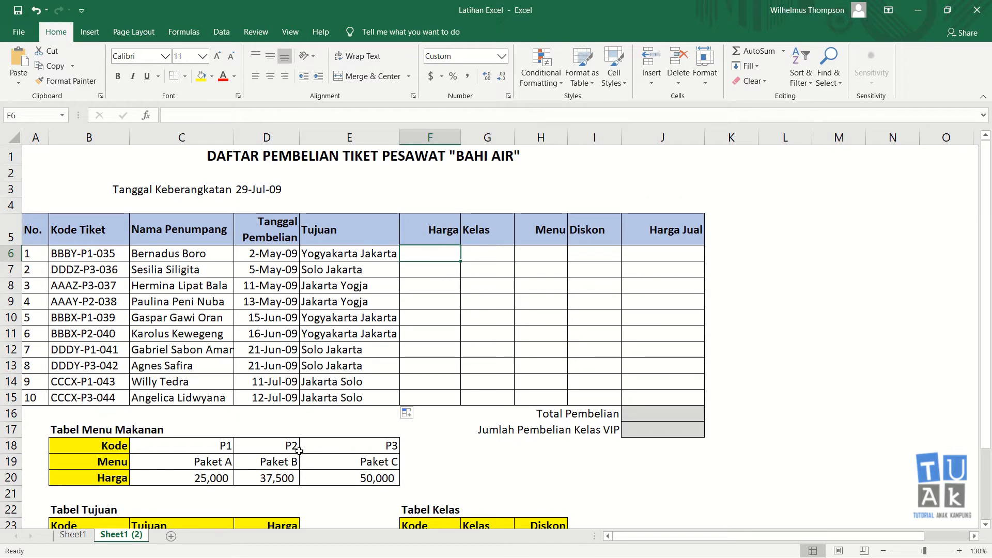
pyautogui.write('=')
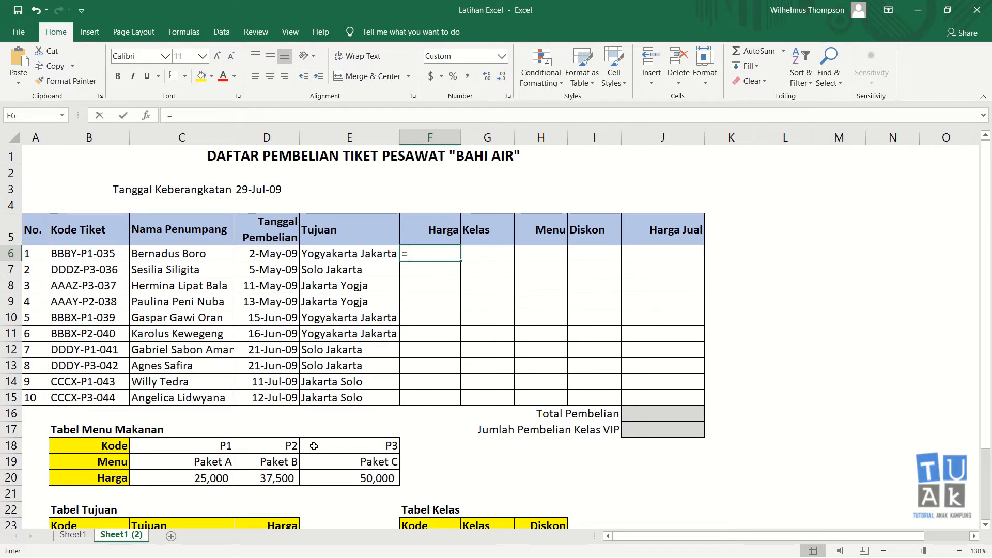
pyautogui.write('vlooku')
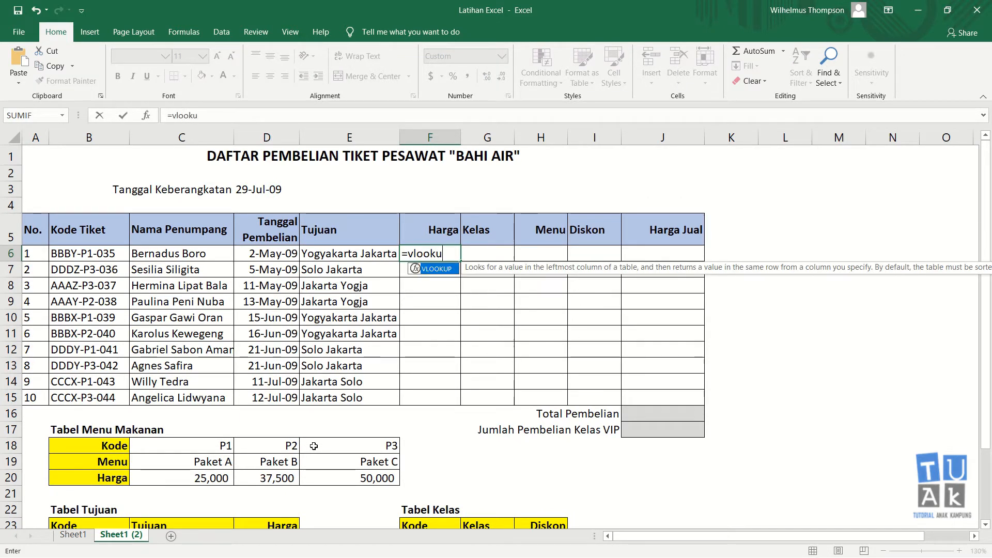
pyautogui.write('p(')
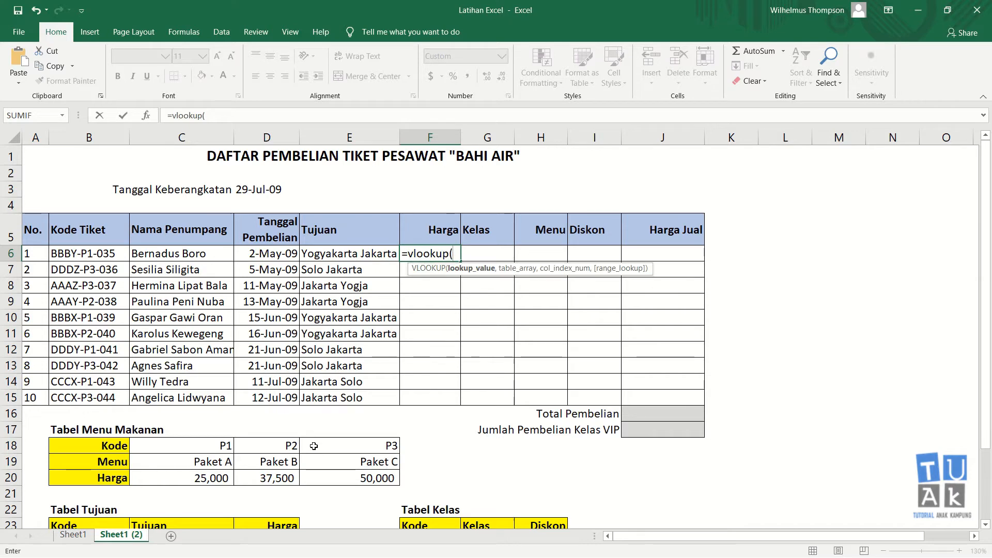
pyautogui.scroll(-1, 233, 458)
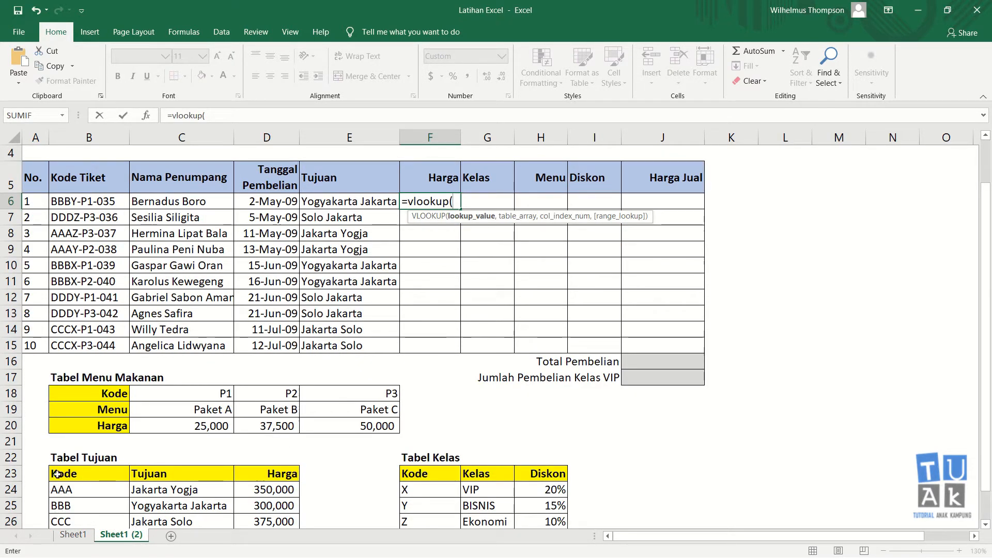
pyautogui.scroll(1, 519, 349)
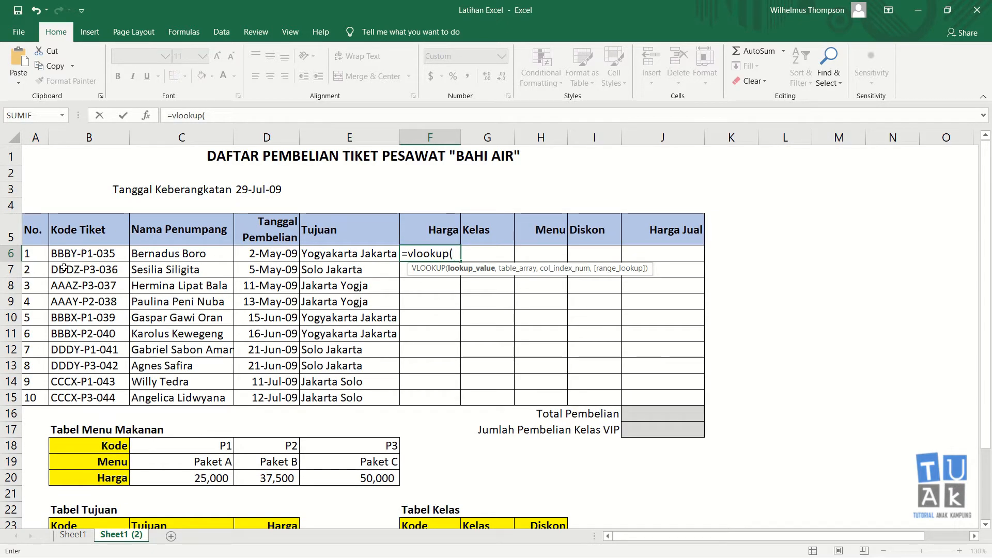
pyautogui.scroll(-2, 73, 487)
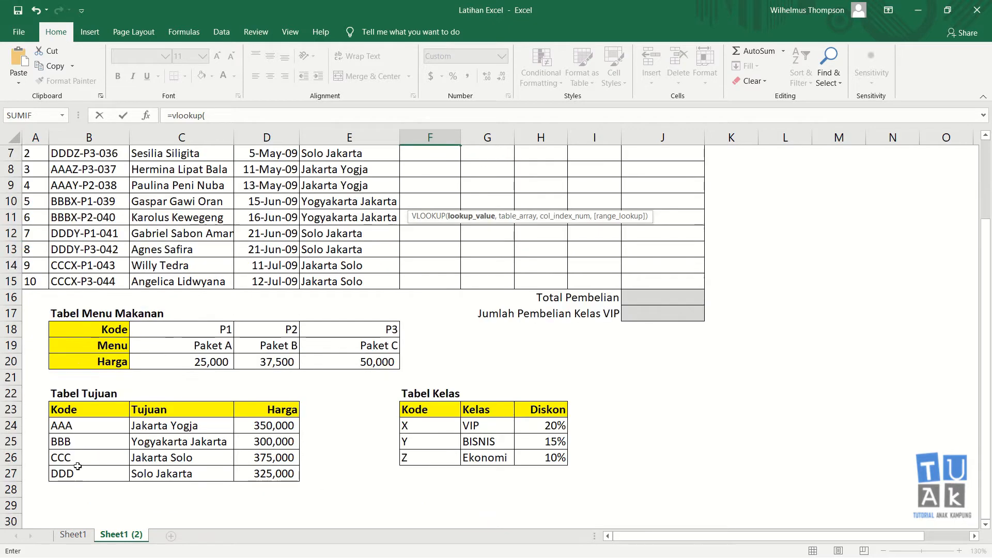
pyautogui.scroll(2, 67, 241)
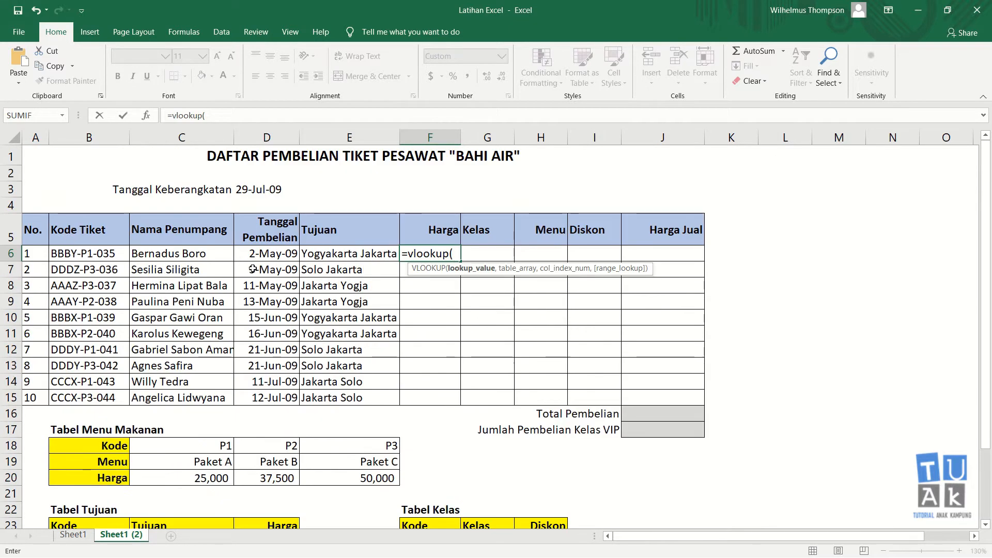
pyautogui.write('left')
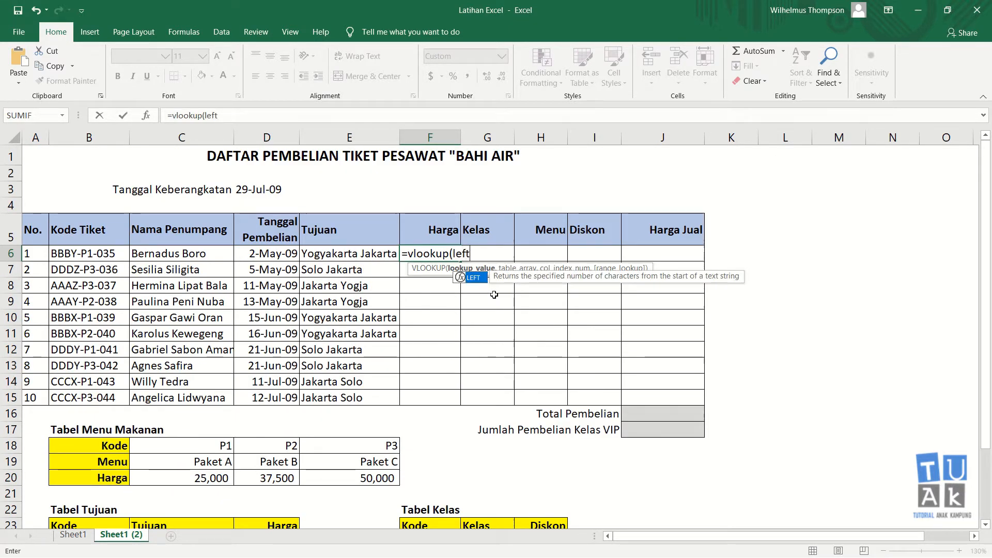
pyautogui.write('(')
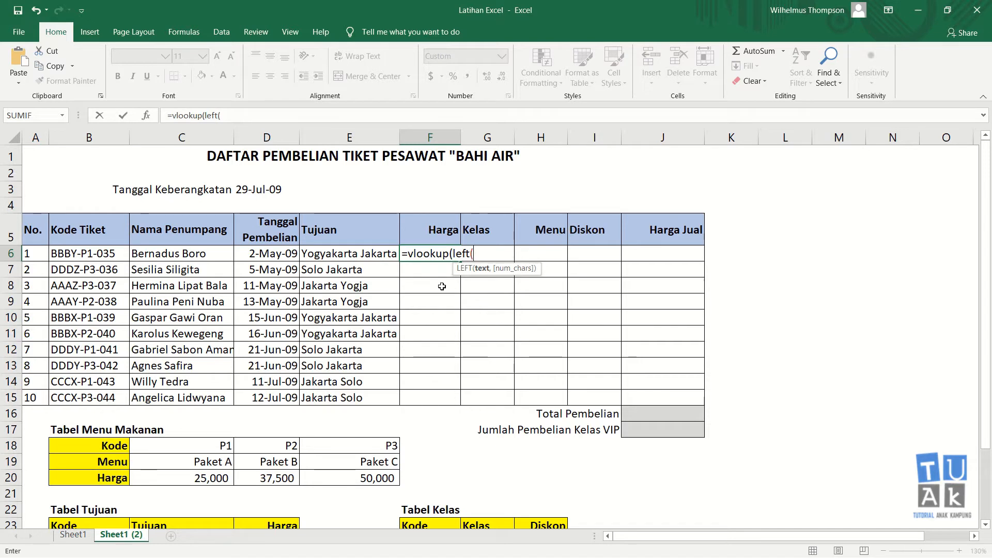
pyautogui.click(105, 254)
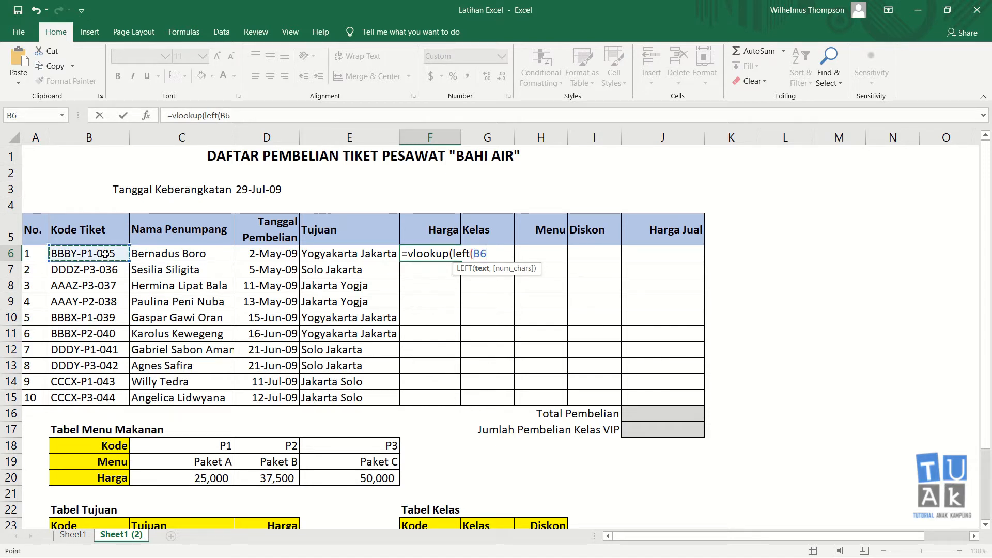
pyautogui.write(',')
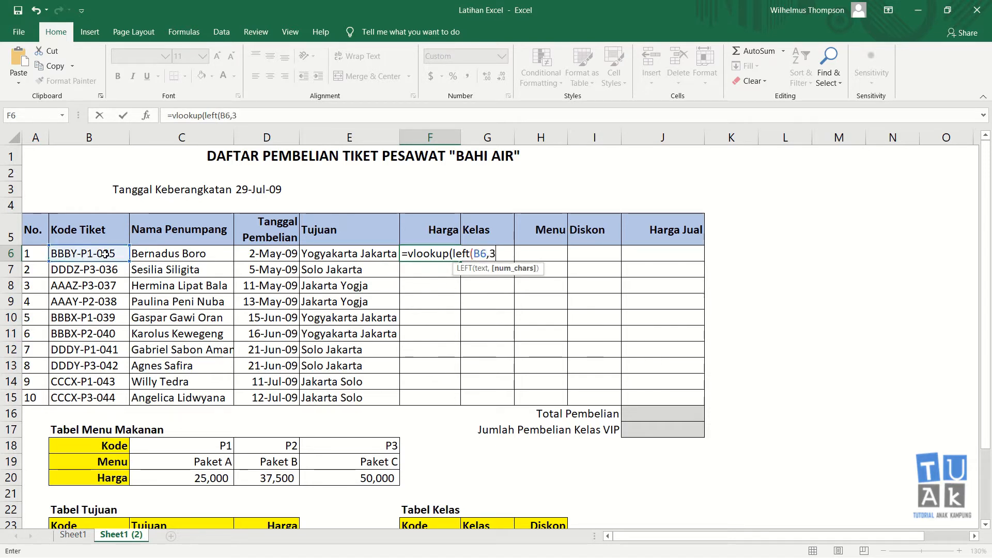
pyautogui.write('3),')
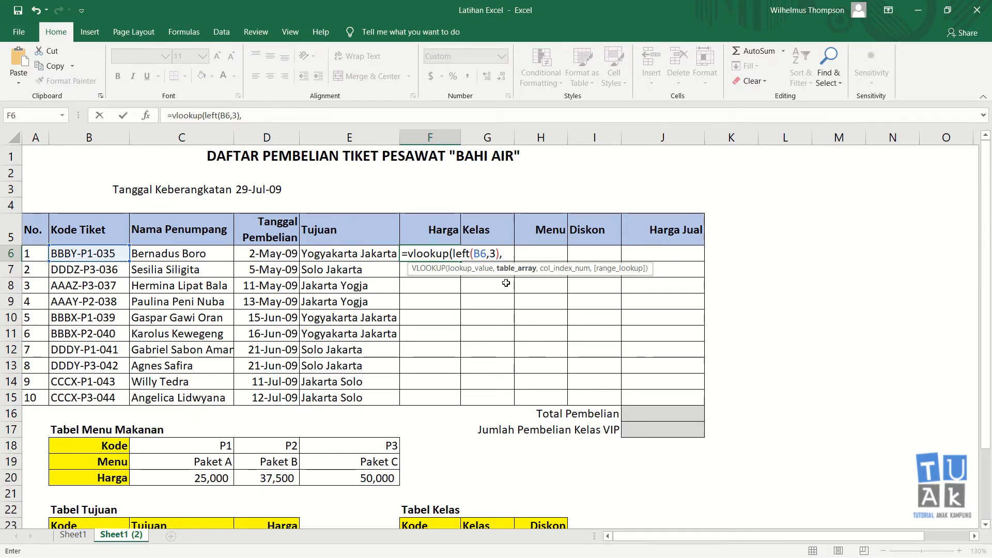
# Finish with absolute range $B$23:$D$27, column 3, exact match, returning 300,000
pyautogui.scroll(-2, 504, 285)
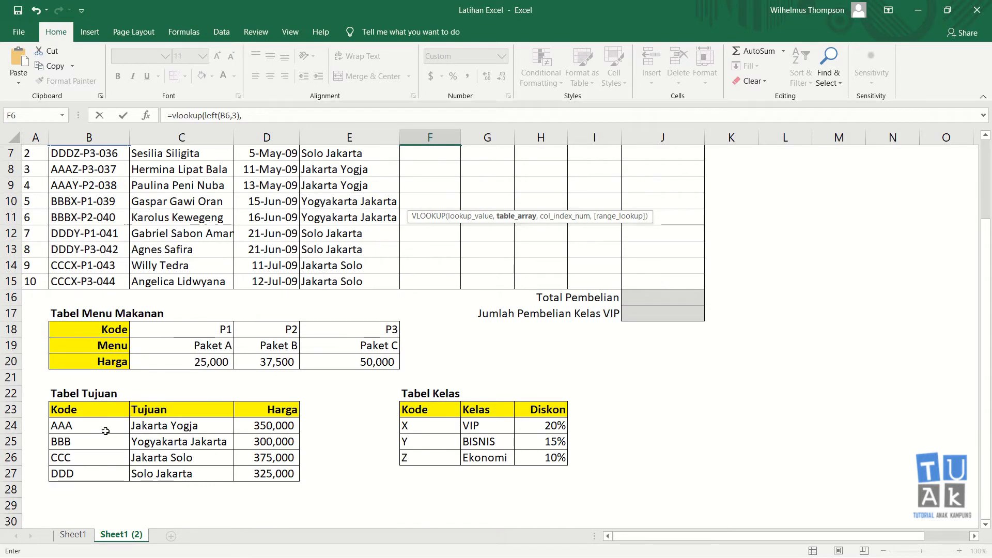
pyautogui.moveTo(90, 407); pyautogui.dragTo(325, 467)
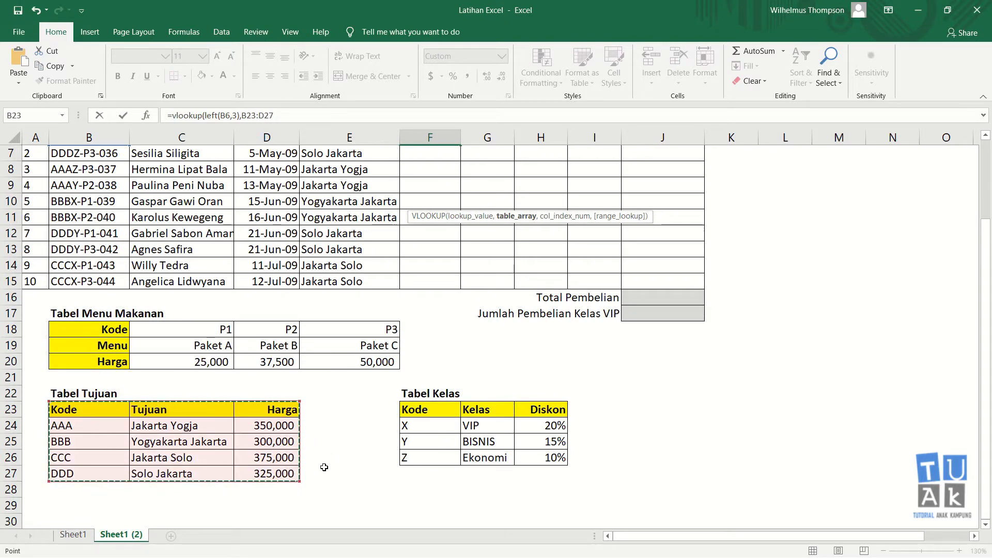
pyautogui.press('F4')
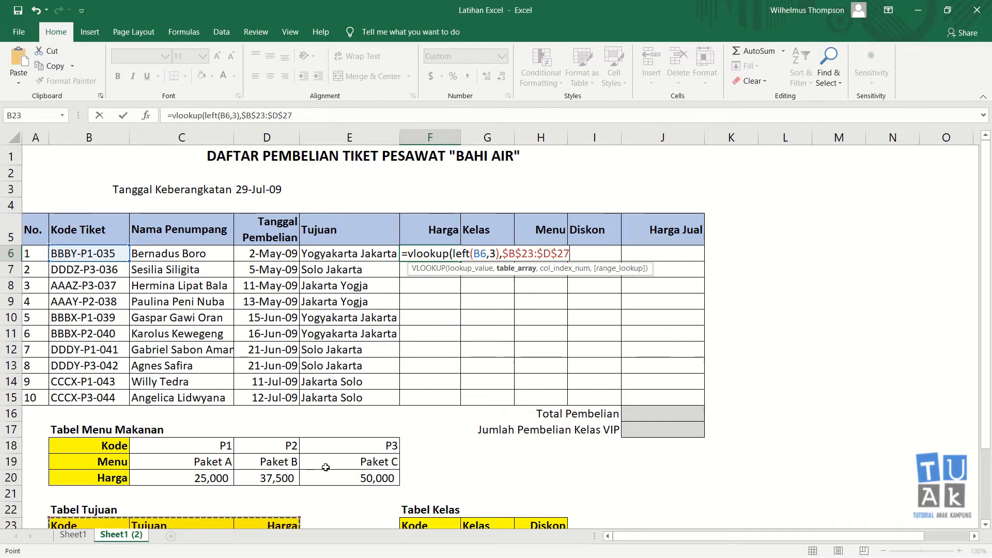
pyautogui.write(',')
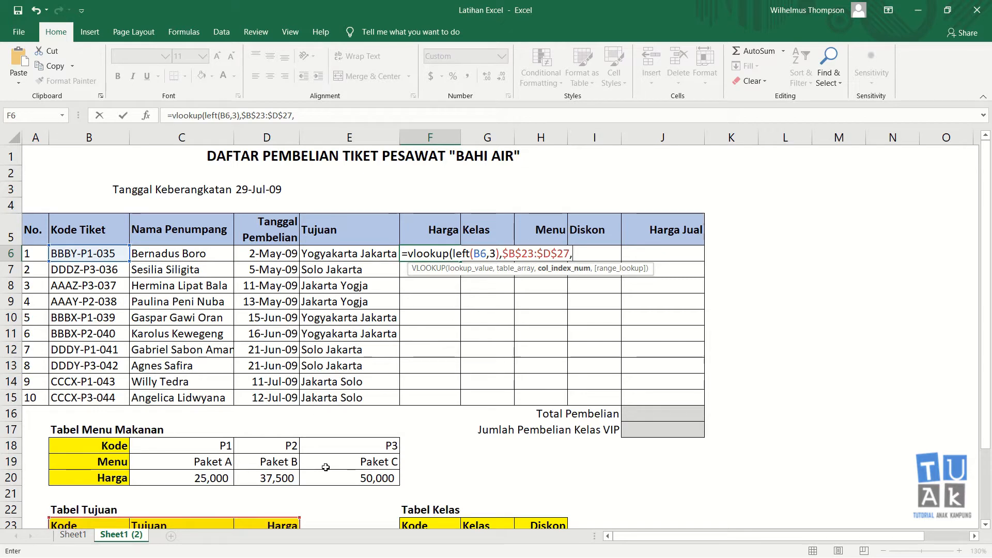
pyautogui.scroll(-2, 329, 468)
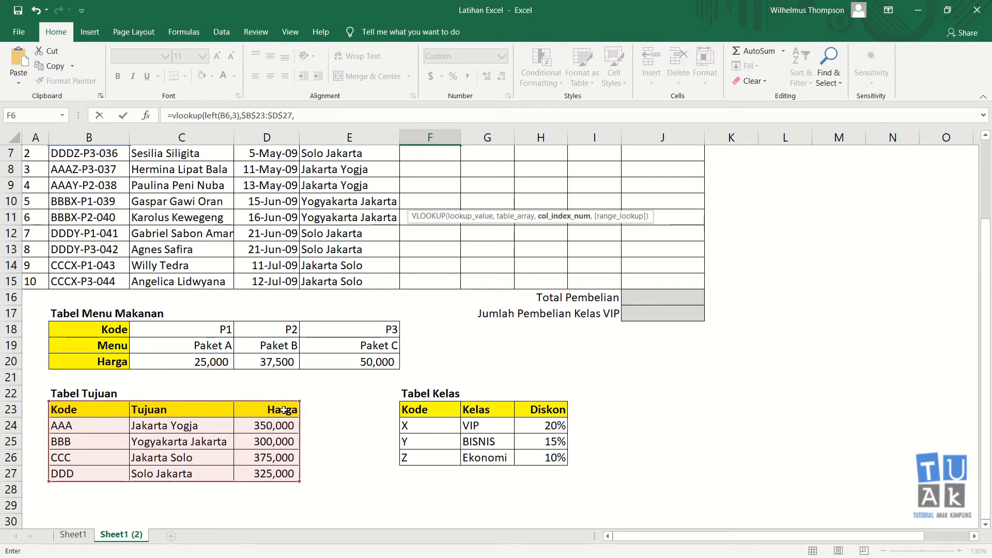
pyautogui.scroll(2, 282, 473)
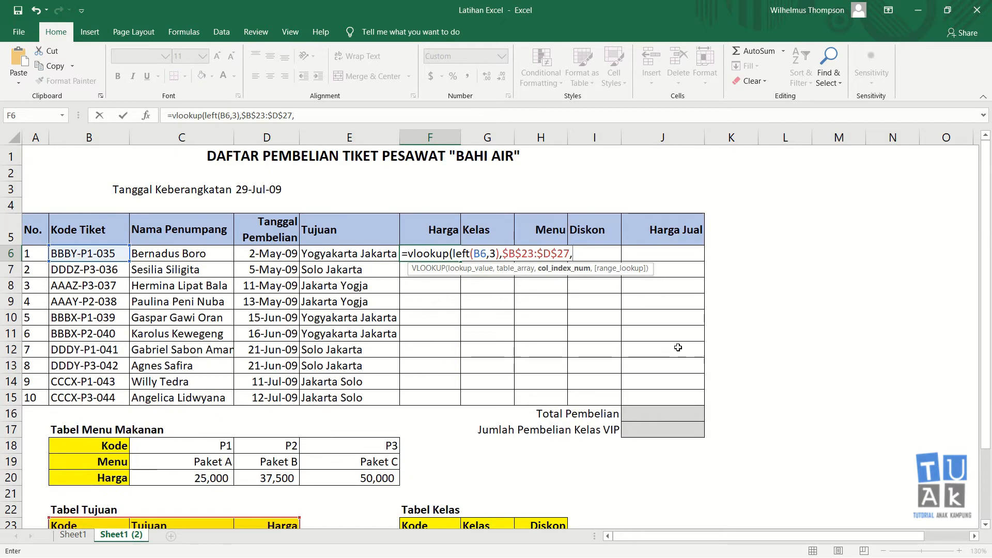
pyautogui.write('300')
pyautogui.write(',0')
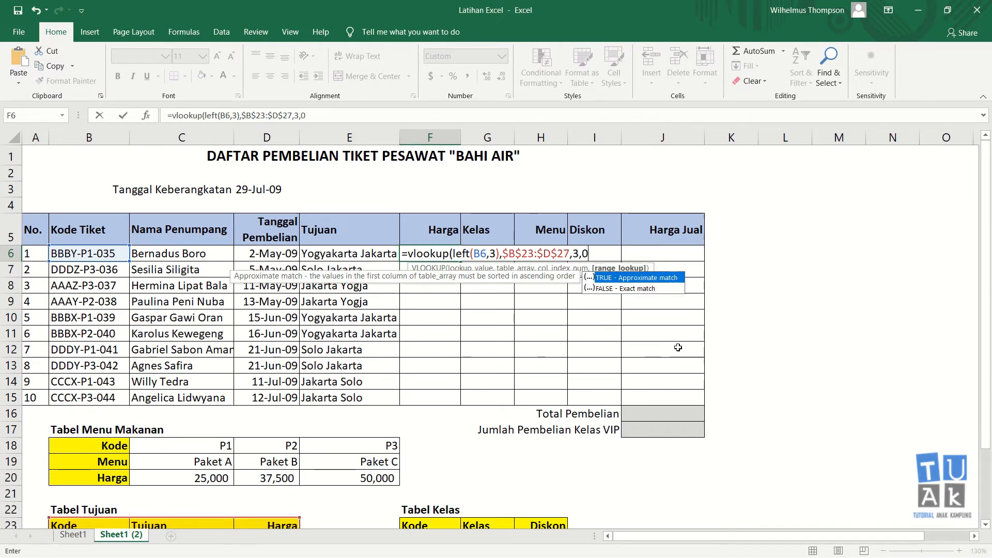
pyautogui.press('Return')
pyautogui.press('Up')
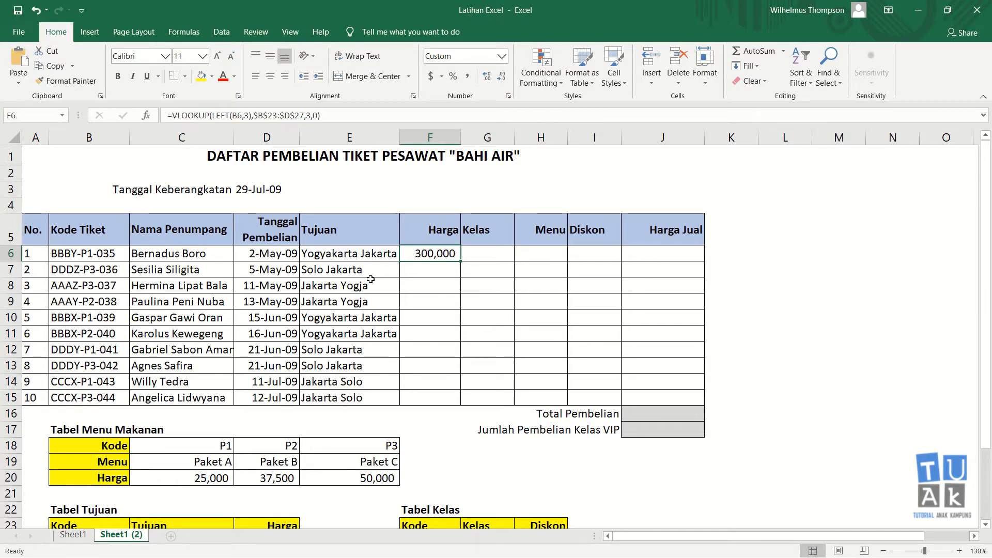
pyautogui.scroll(-1, 334, 292)
pyautogui.scroll(-1, 329, 298)
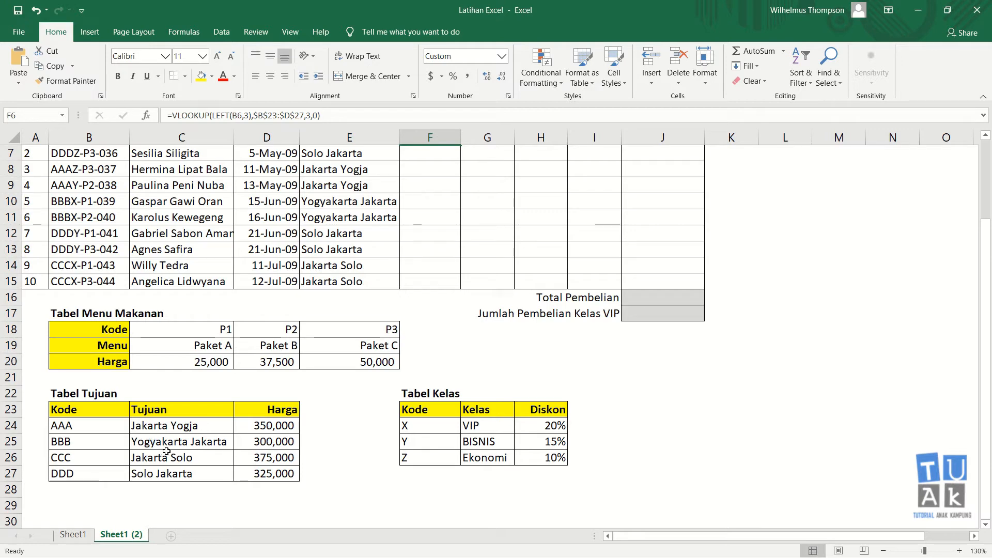
pyautogui.scroll(2, 279, 450)
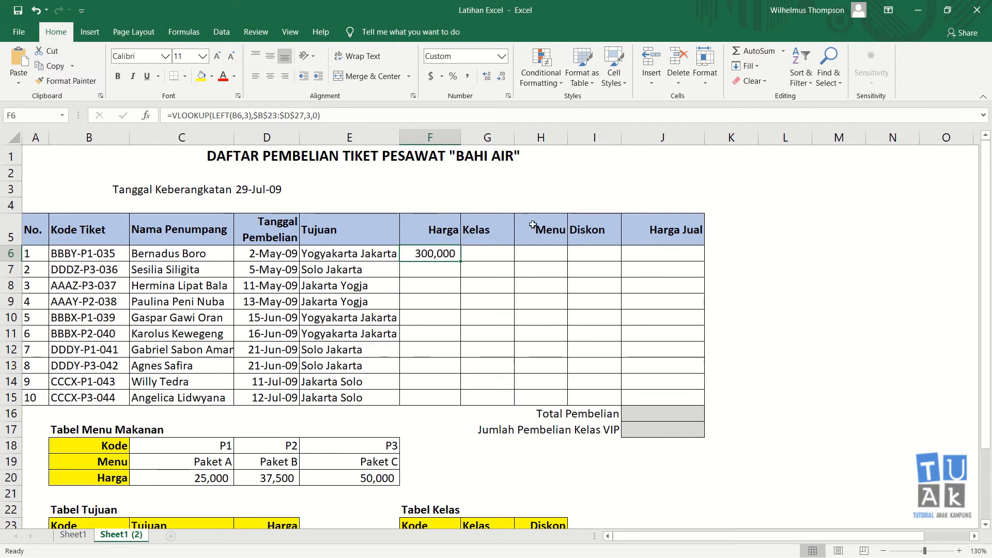
pyautogui.click(446, 268)
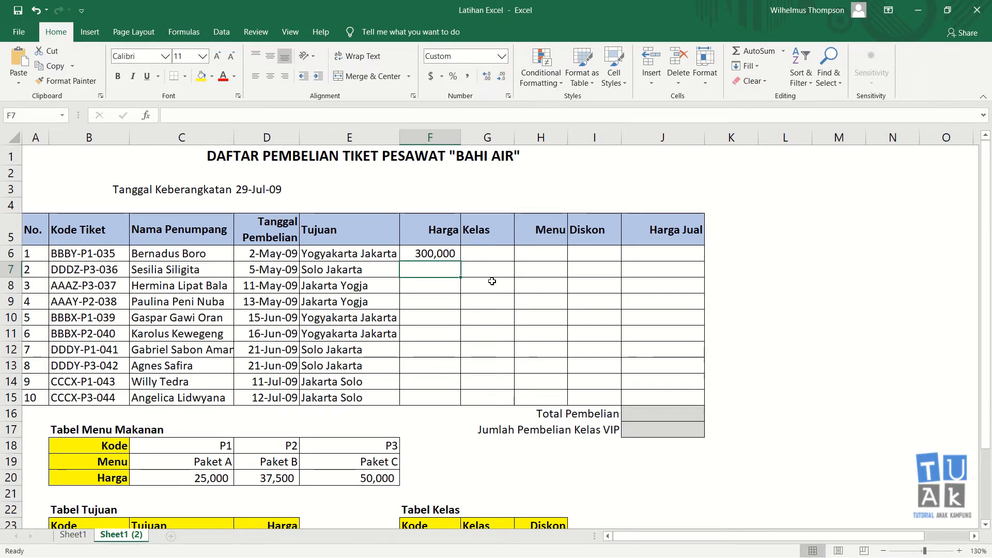
# In F7, begin =VLOOKUP(LEFT(B7,3), for the second ticket's price
pyautogui.write('=')
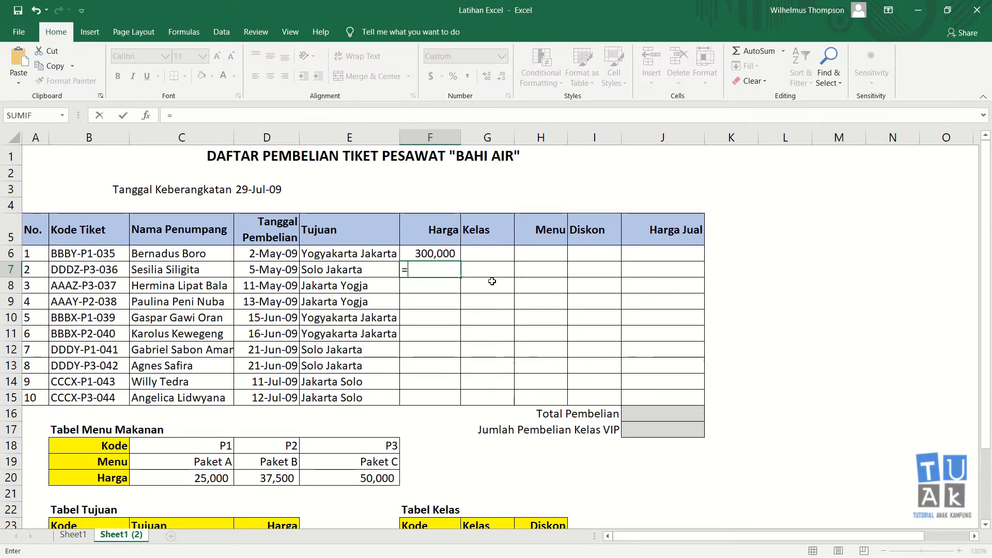
pyautogui.write('vlooku')
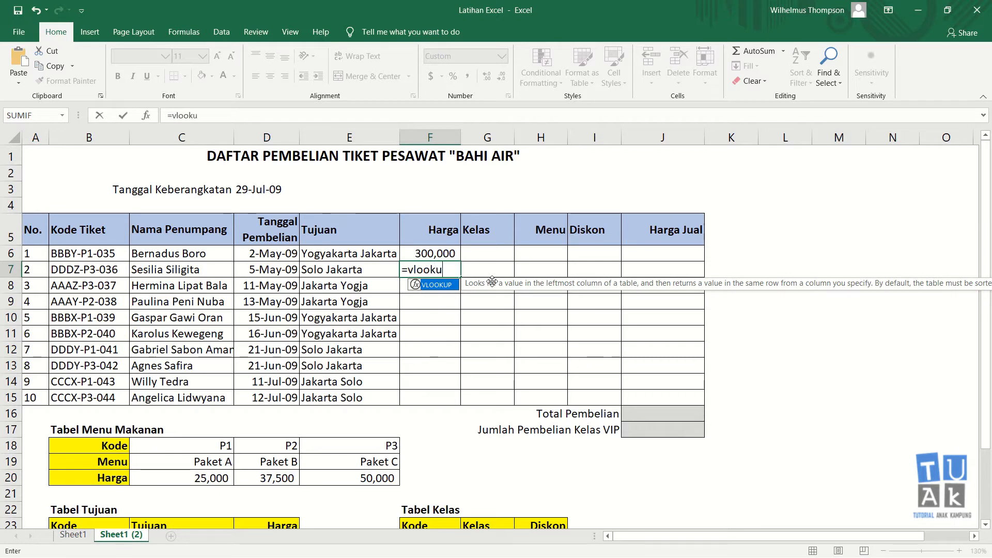
pyautogui.write('p(')
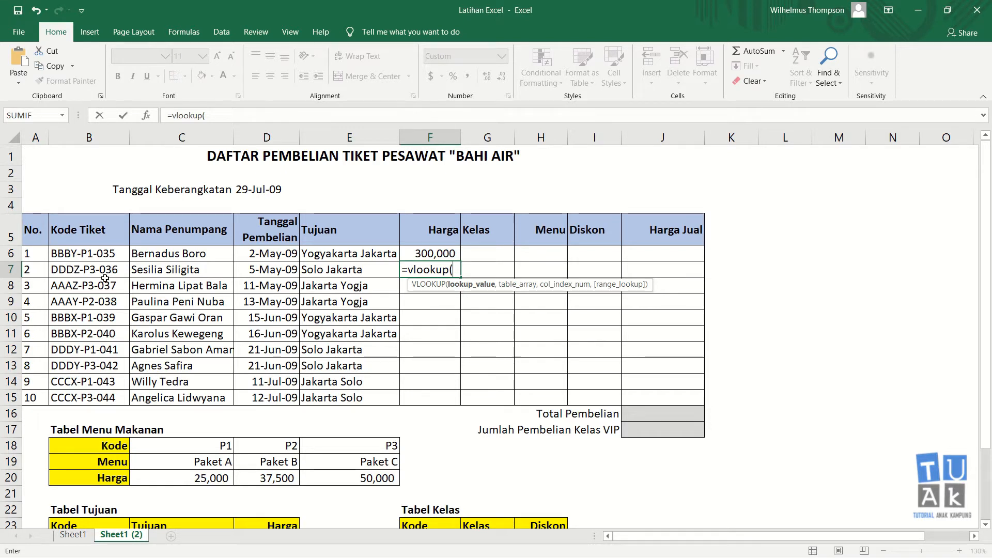
pyautogui.write('left(')
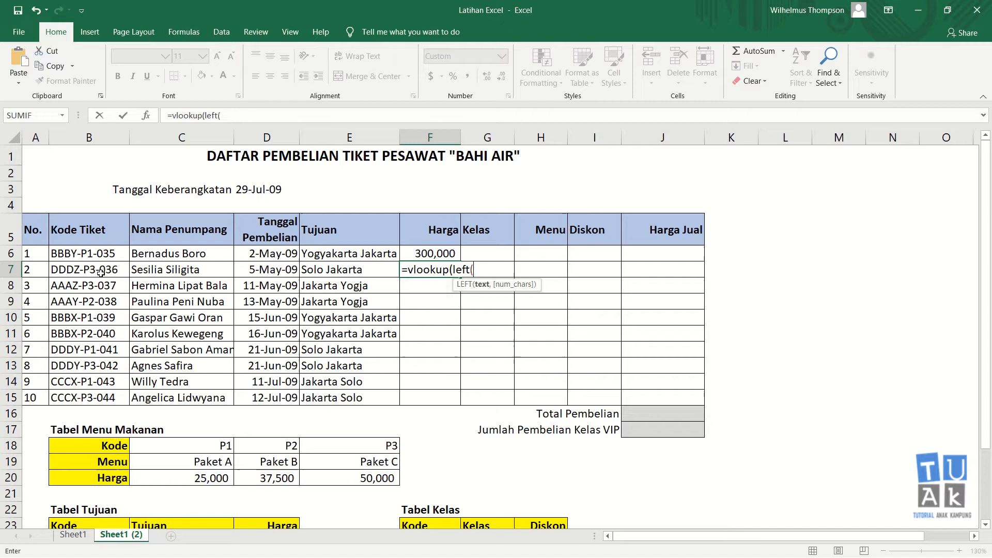
pyautogui.click(100, 273)
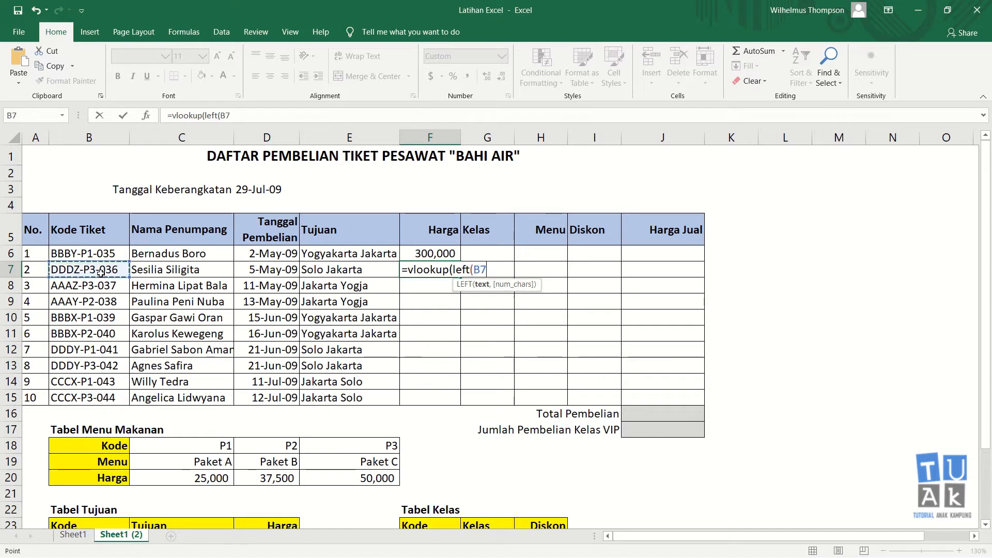
pyautogui.write(',3')
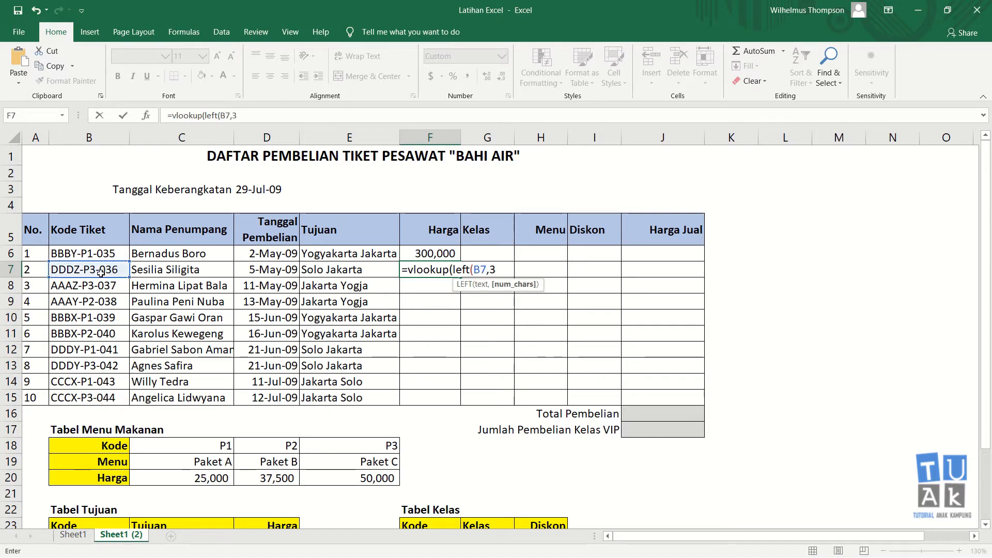
pyautogui.write(')')
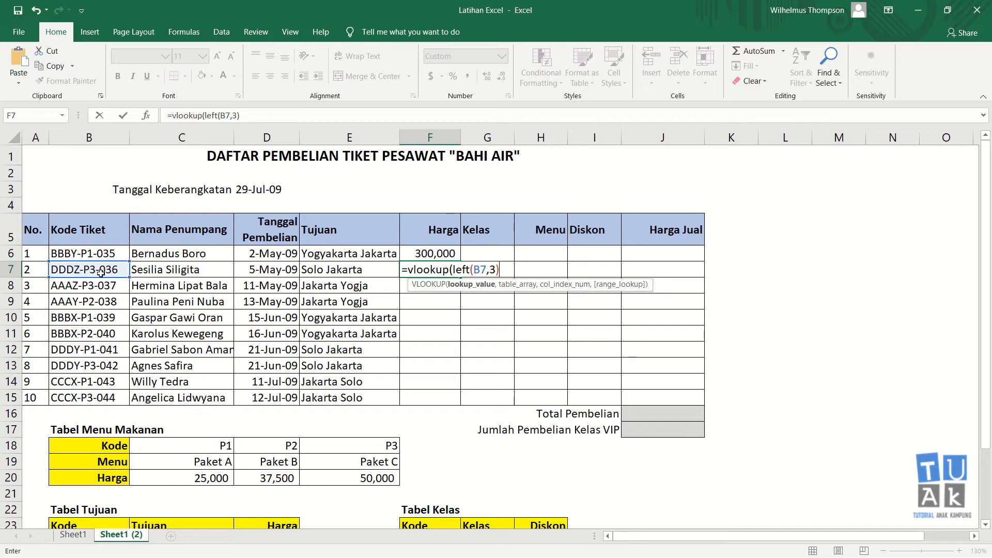
pyautogui.write(',')
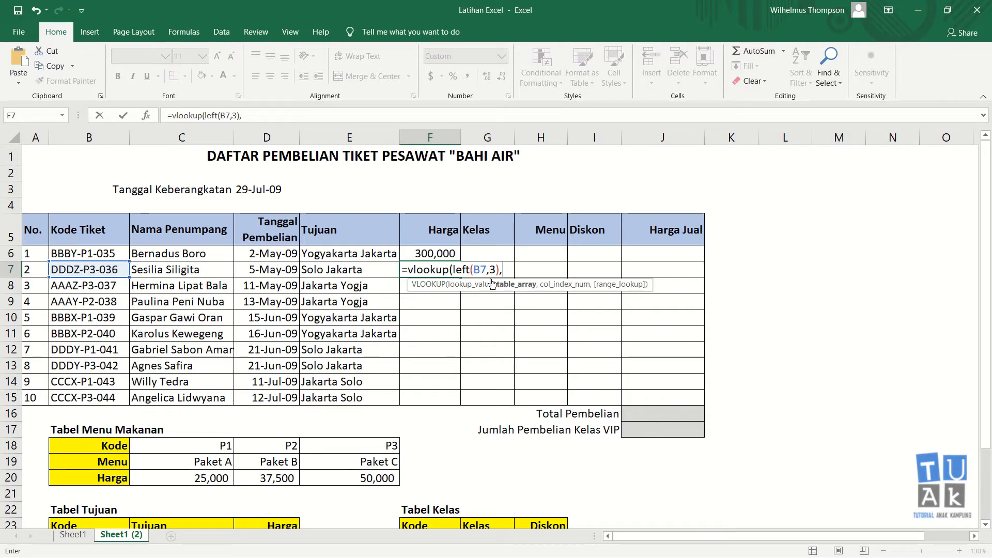
# Point it at Tabel Tujuan B23:D27, column 3, exact match, showing 325,000, and check D27
pyautogui.scroll(-3, 353, 401)
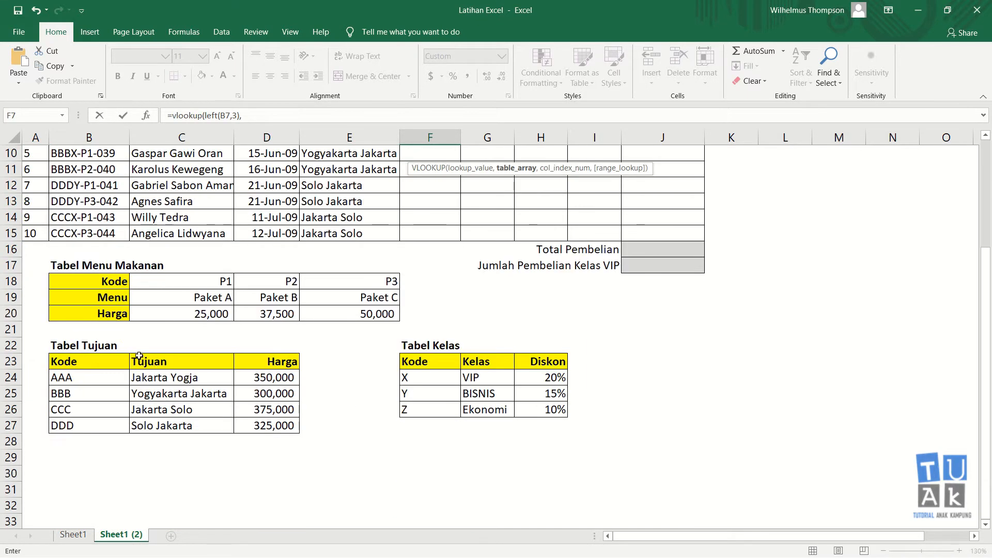
pyautogui.moveTo(67, 365); pyautogui.dragTo(250, 420)
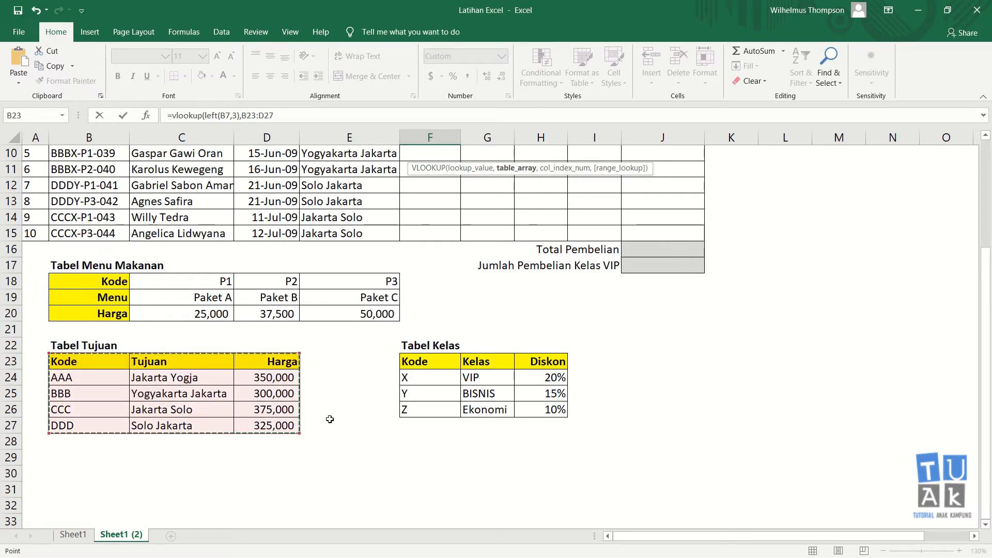
pyautogui.write(',')
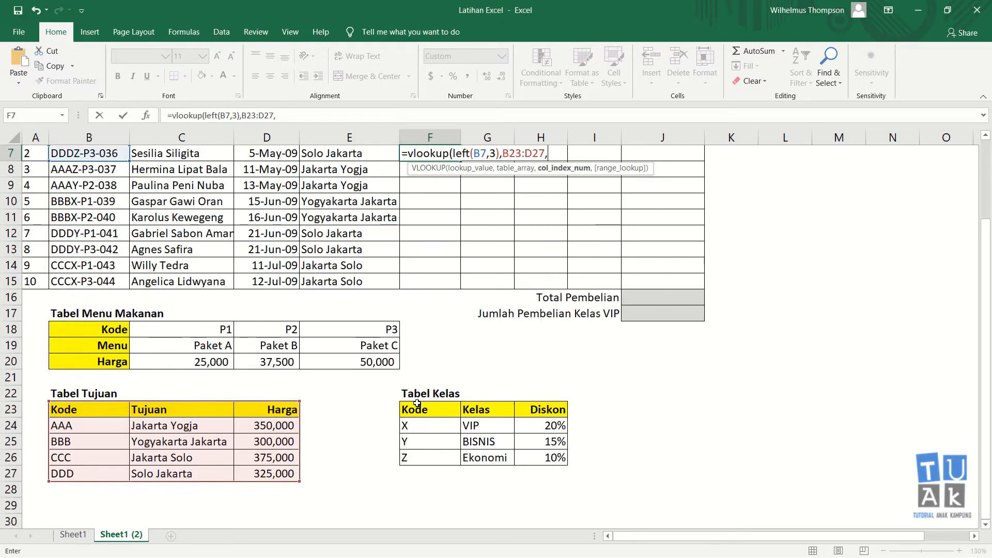
pyautogui.scroll(3, 414, 406)
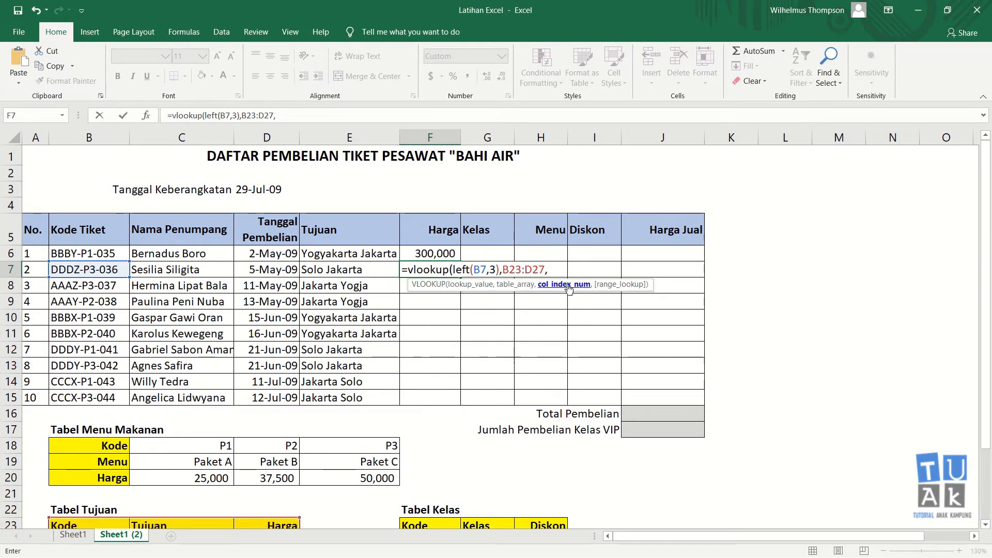
pyautogui.scroll(-2, 530, 294)
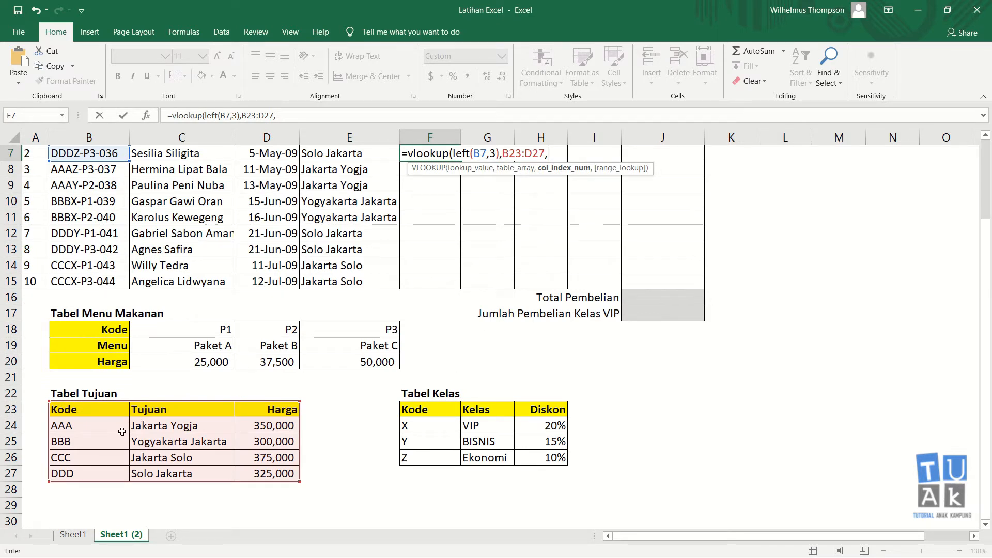
pyautogui.scroll(2, 391, 383)
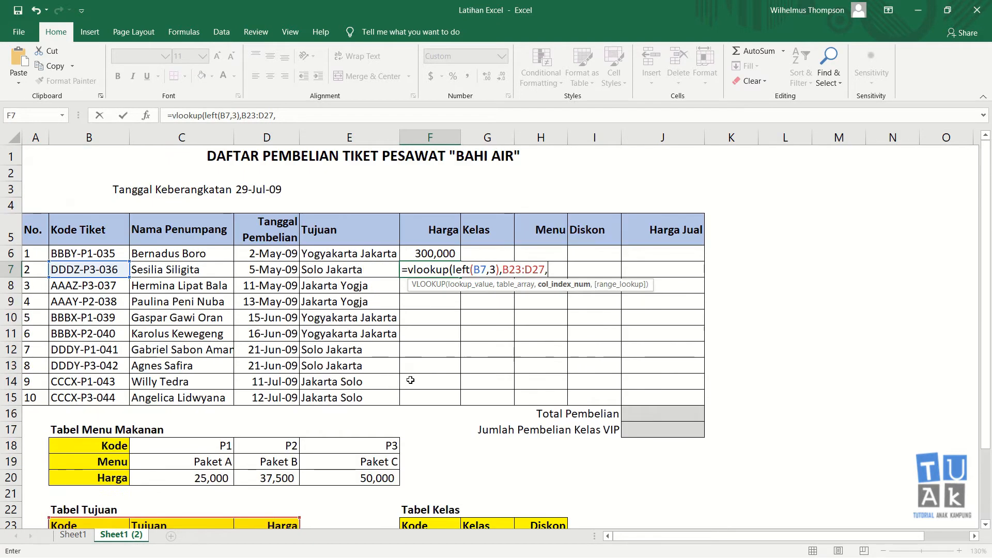
pyautogui.write('325,0')
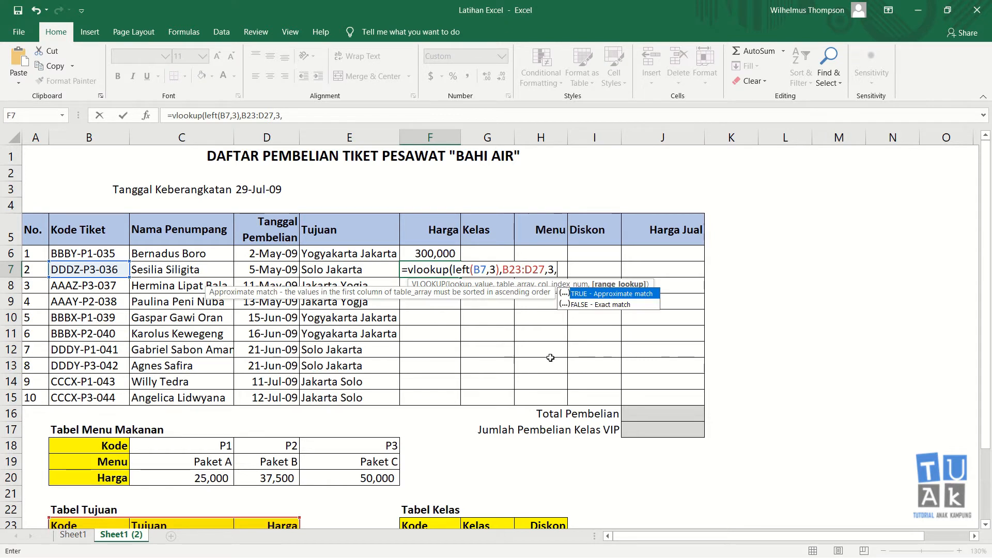
pyautogui.press('Return')
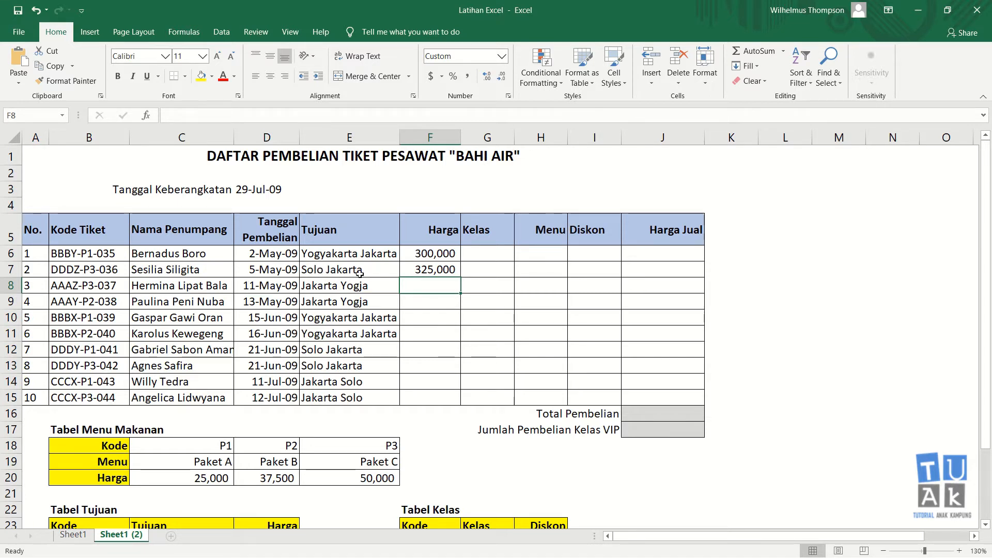
pyautogui.scroll(-2, 454, 269)
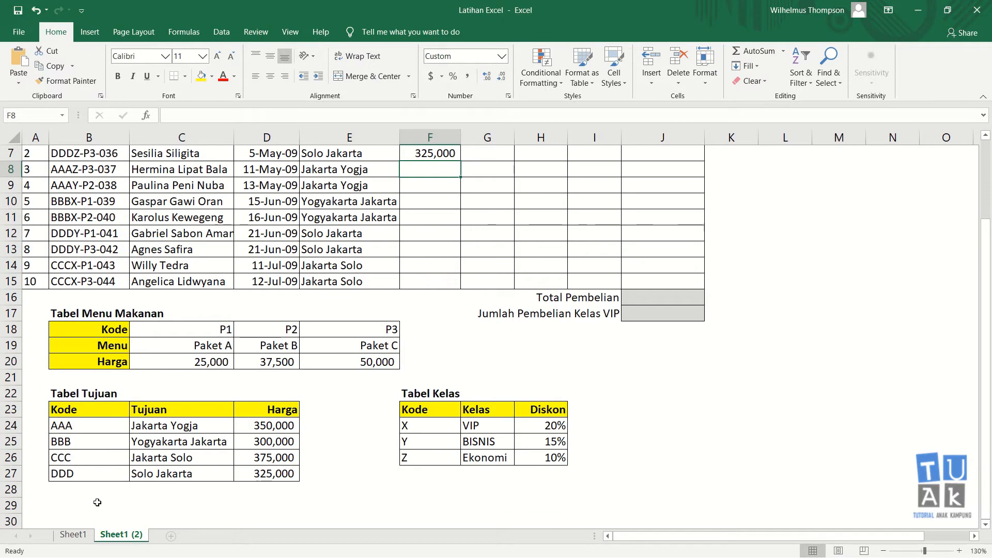
pyautogui.click(264, 474)
pyautogui.scroll(2, 354, 431)
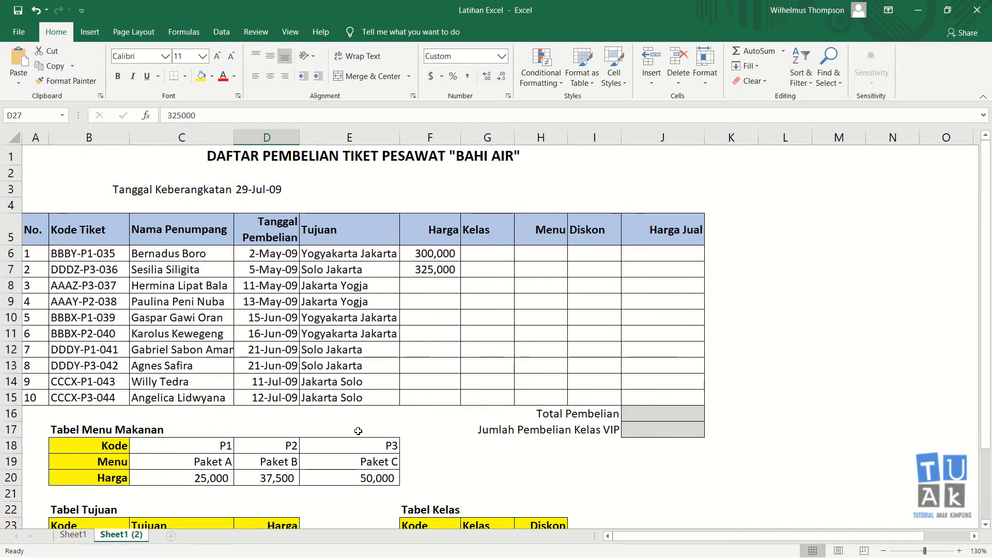
# Copy F7's relative price formula down to F15, which produces #N/A errors
pyautogui.click(435, 270)
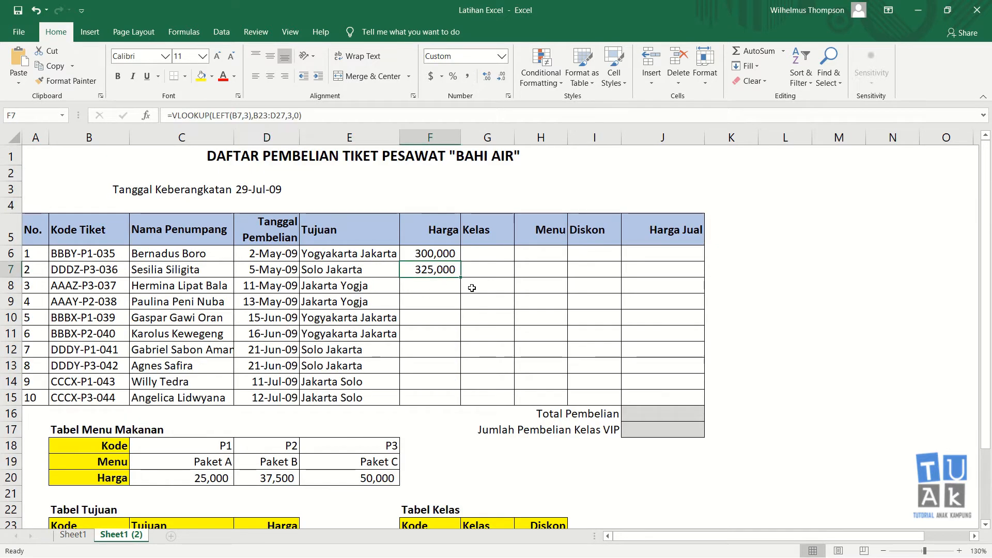
pyautogui.doubleClick(461, 278)
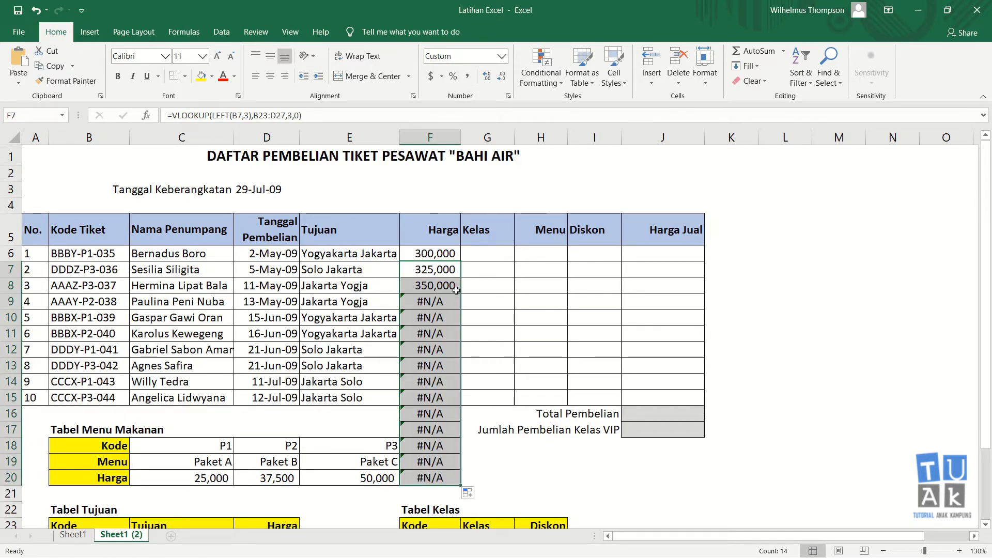
pyautogui.hotkey('ctrl', 'z')
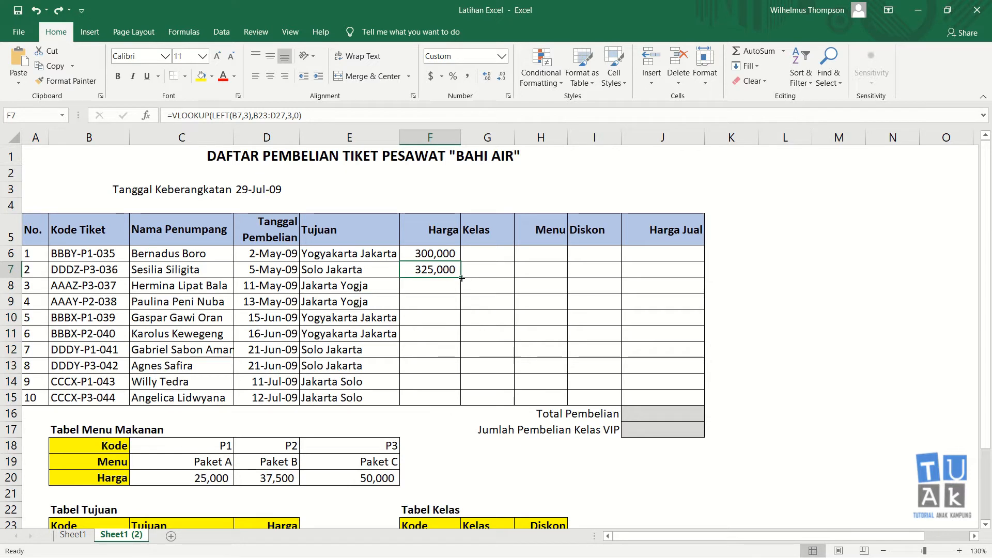
pyautogui.moveTo(461, 278); pyautogui.dragTo(468, 399)
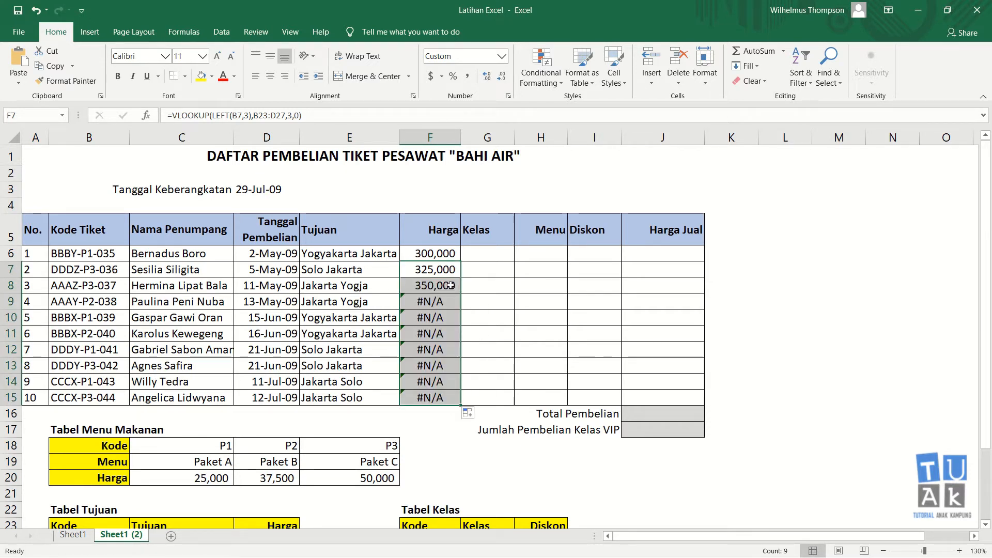
# Delete F7 and the faulty 350,000 and #N/A results through F15
pyautogui.click(437, 269)
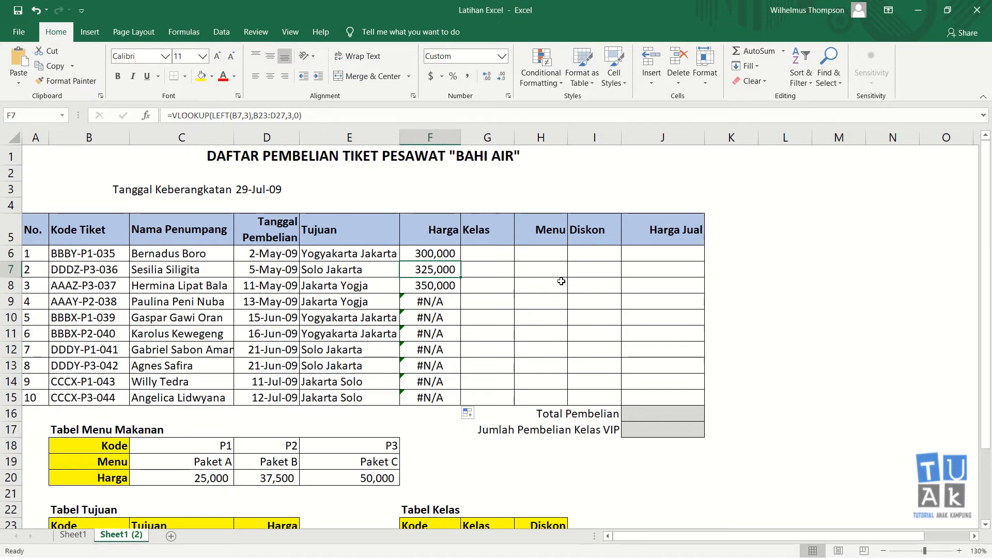
pyautogui.press('Delete')
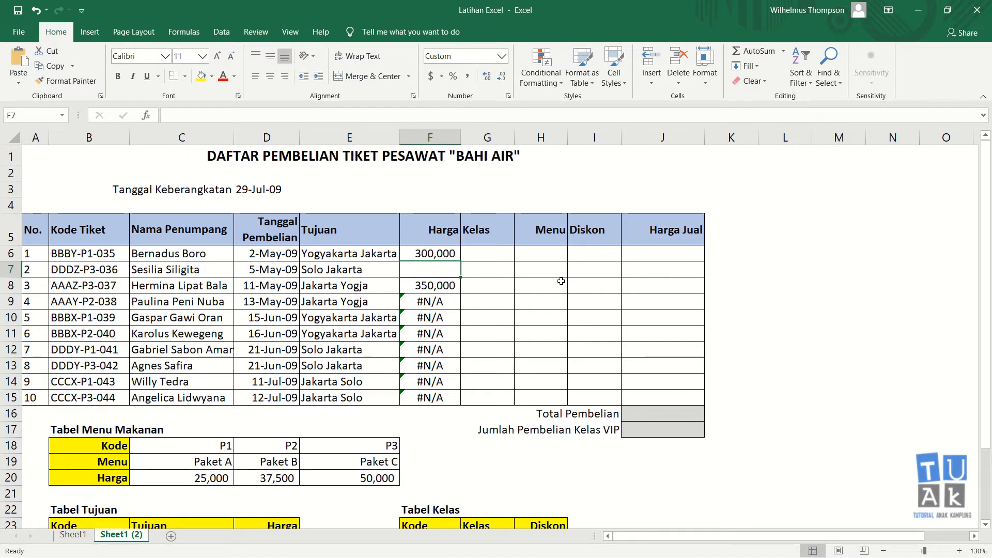
pyautogui.keyDown('shift'); pyautogui.click(445, 401); pyautogui.keyUp('shift')
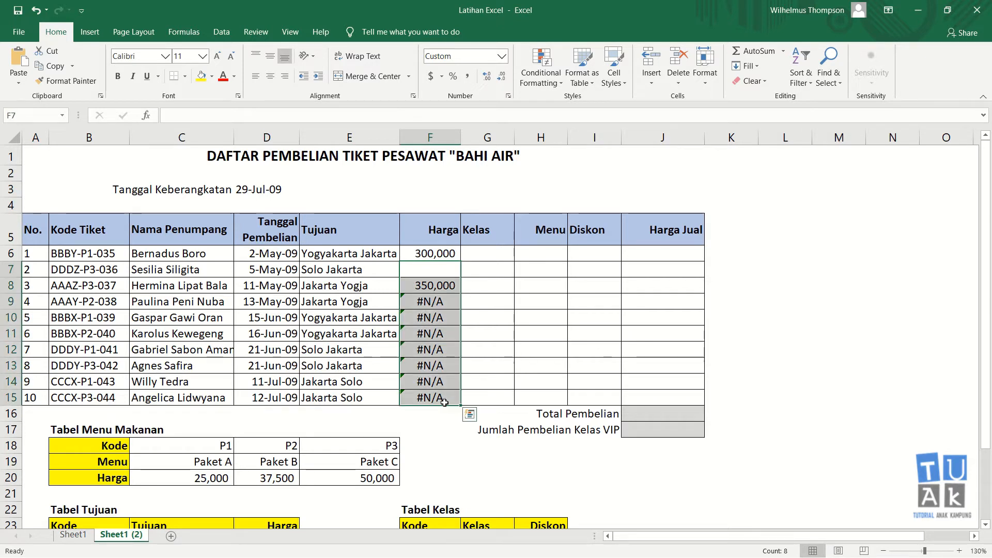
pyautogui.press('Delete')
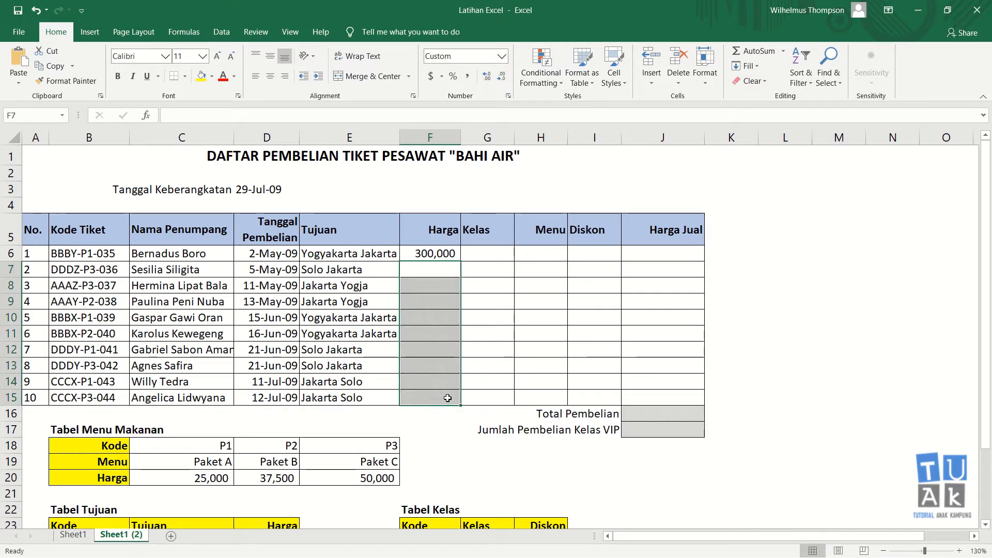
pyautogui.click(442, 270)
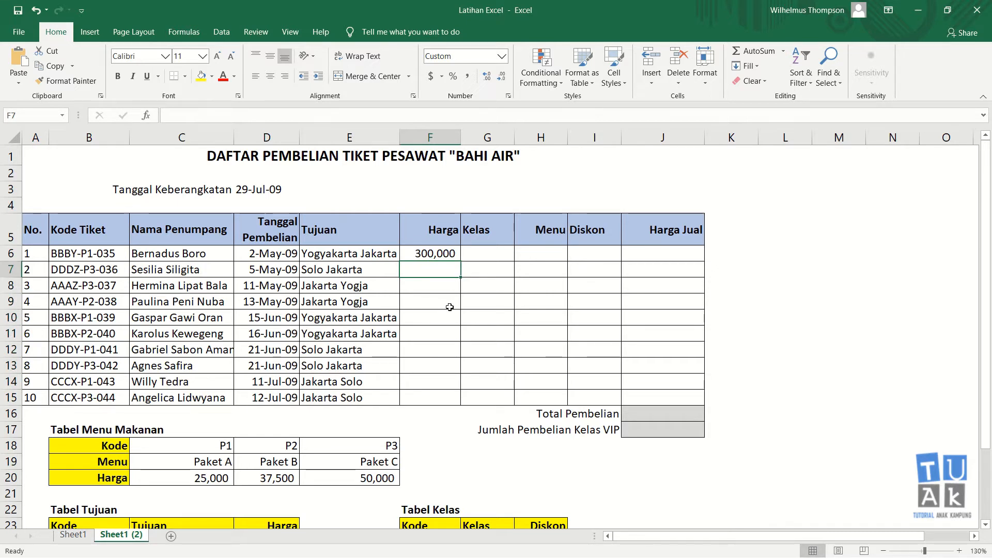
# Re-enter F7 as =VLOOKUP(LEFT(B7,3),$B$23:$D$27,3,0), showing 325,000
pyautogui.write('=')
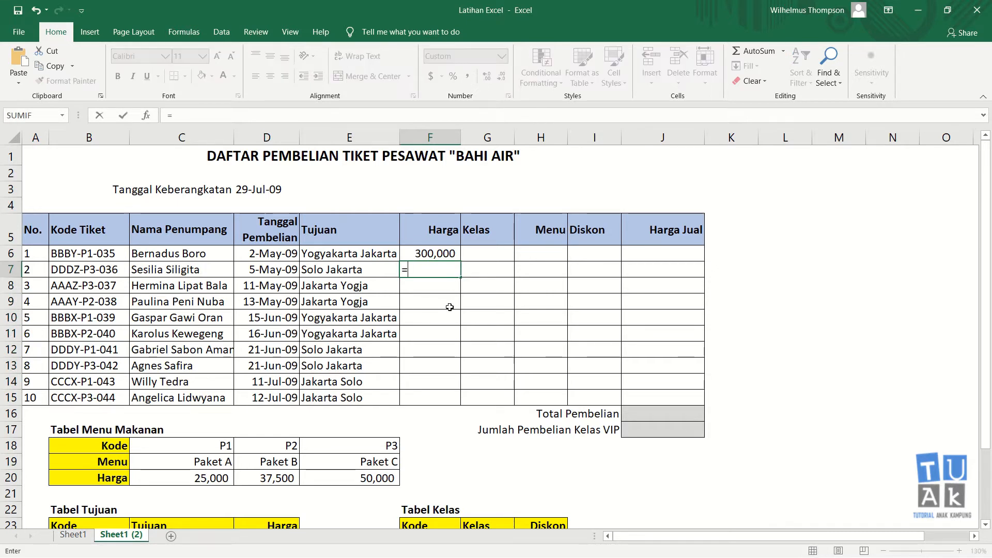
pyautogui.write('vlook')
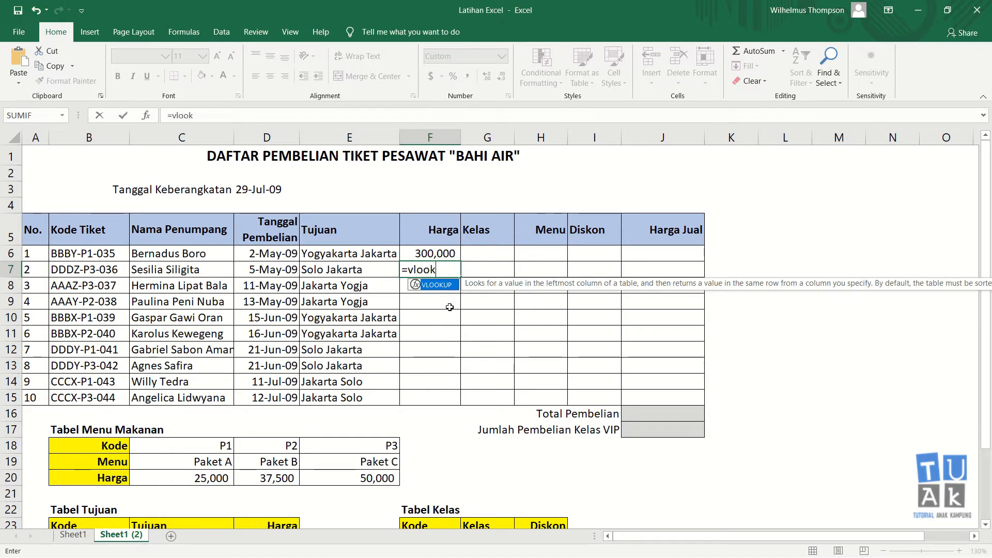
pyautogui.write('up(')
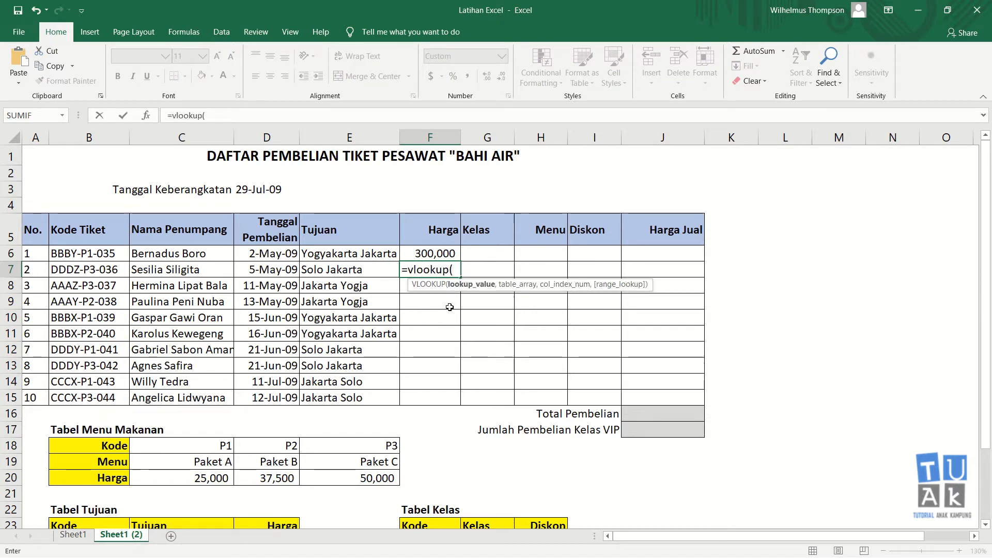
pyautogui.write('left(')
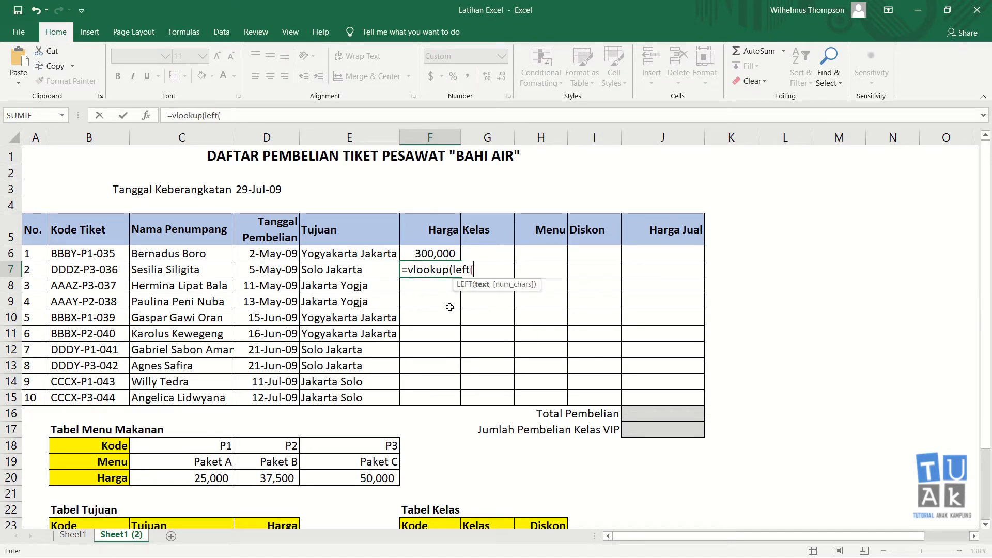
pyautogui.click(102, 270)
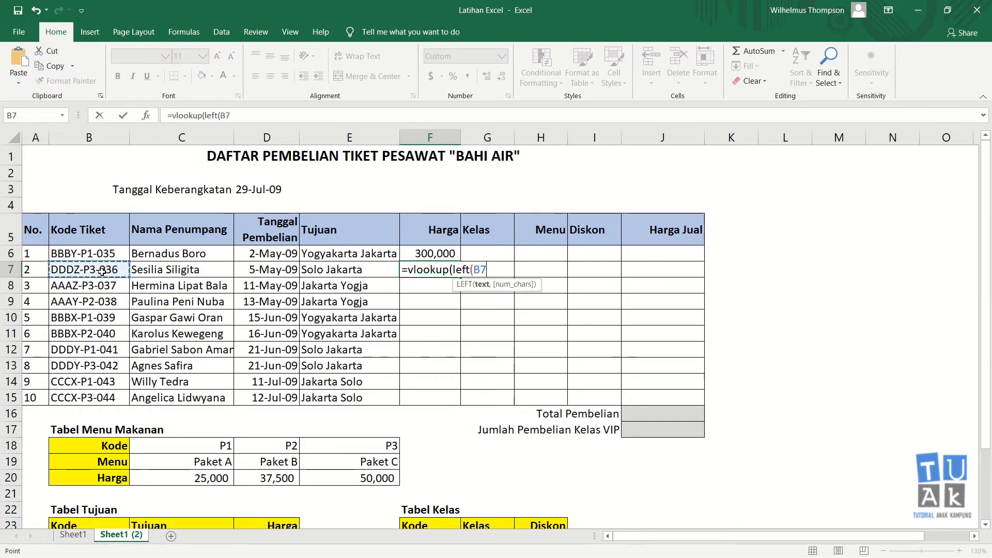
pyautogui.write(',3')
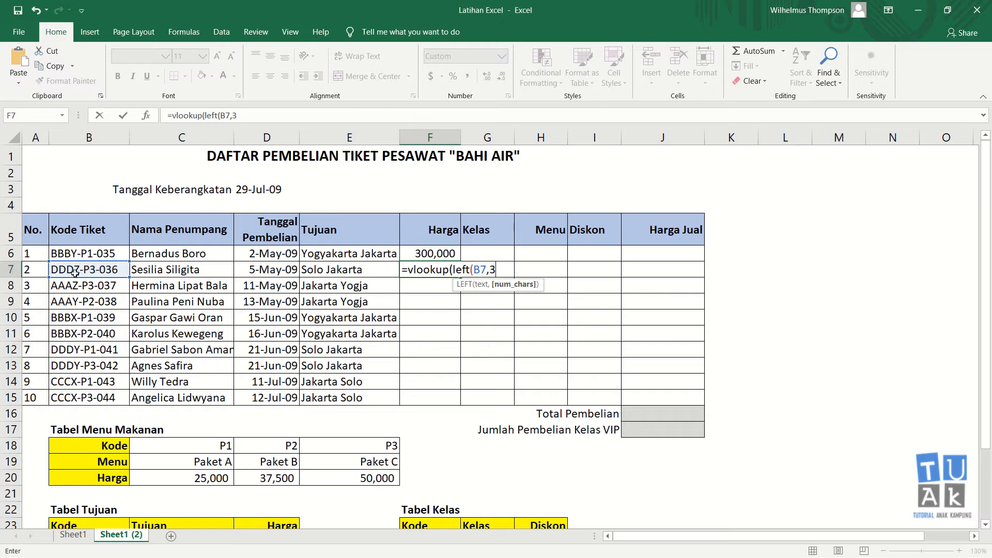
pyautogui.write('),')
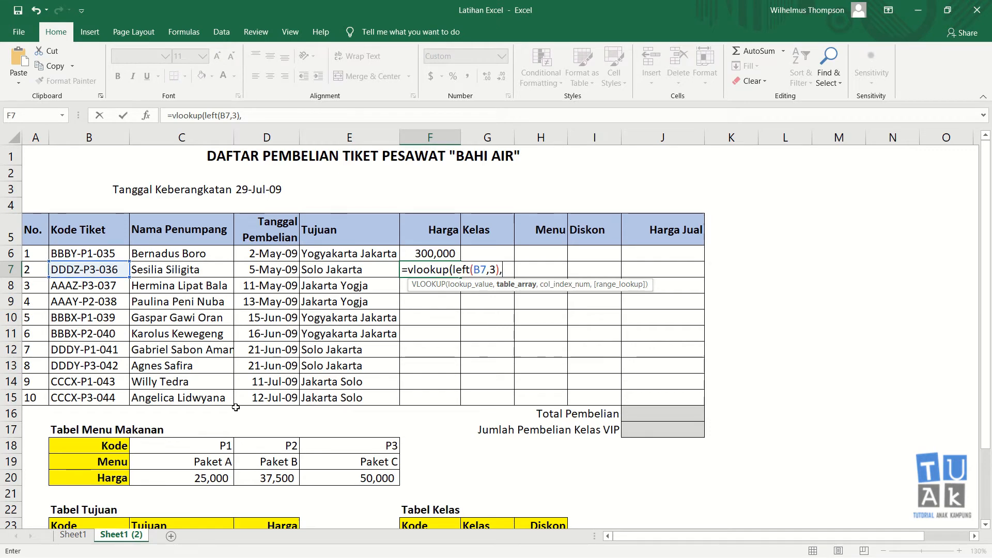
pyautogui.scroll(-3, 236, 408)
pyautogui.moveTo(91, 361); pyautogui.dragTo(253, 419)
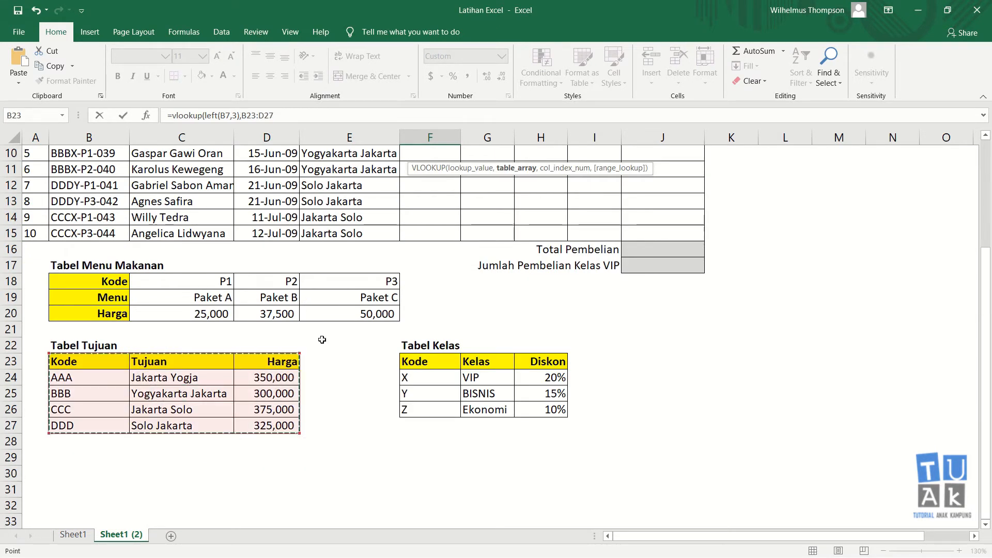
pyautogui.scroll(2, 322, 340)
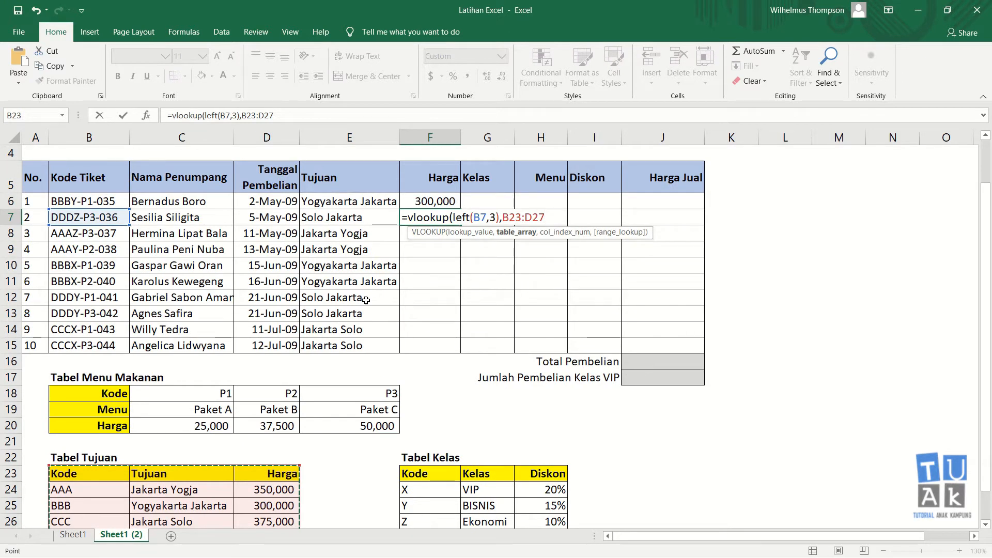
pyautogui.press('F4')
pyautogui.write(',')
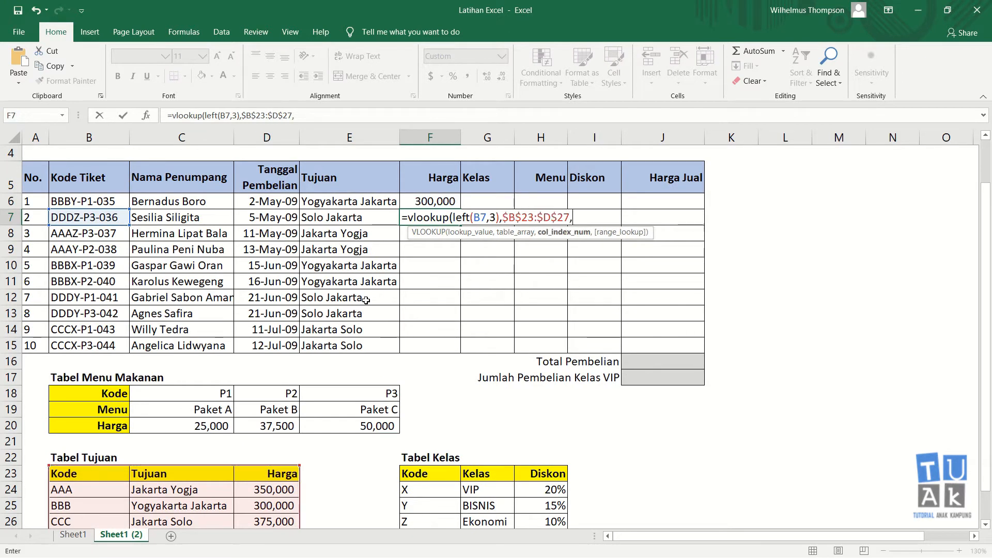
pyautogui.write('3,0)')
pyautogui.press('Return')
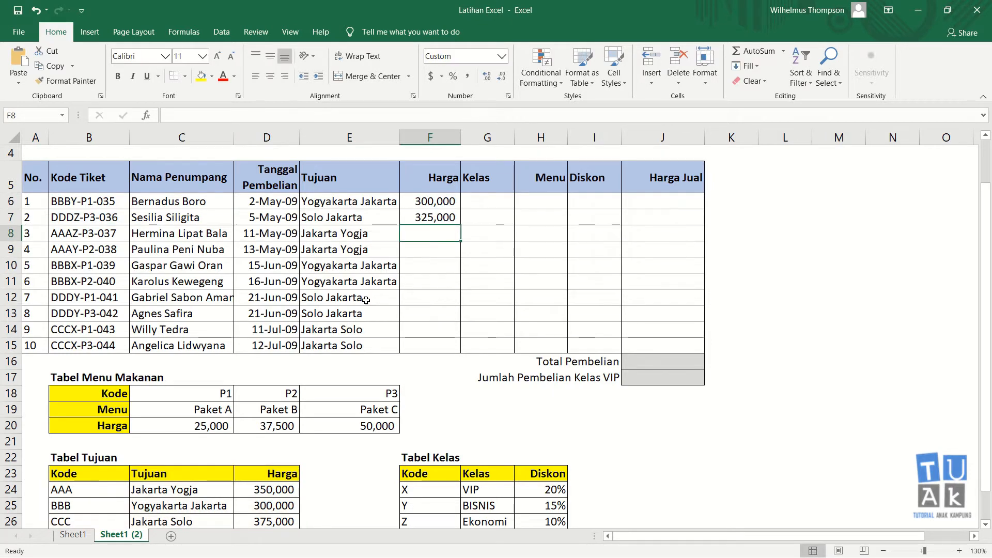
# Copy F7's price formula down to F15 and verify E15 and F15, ending at 375,000
pyautogui.click(447, 219)
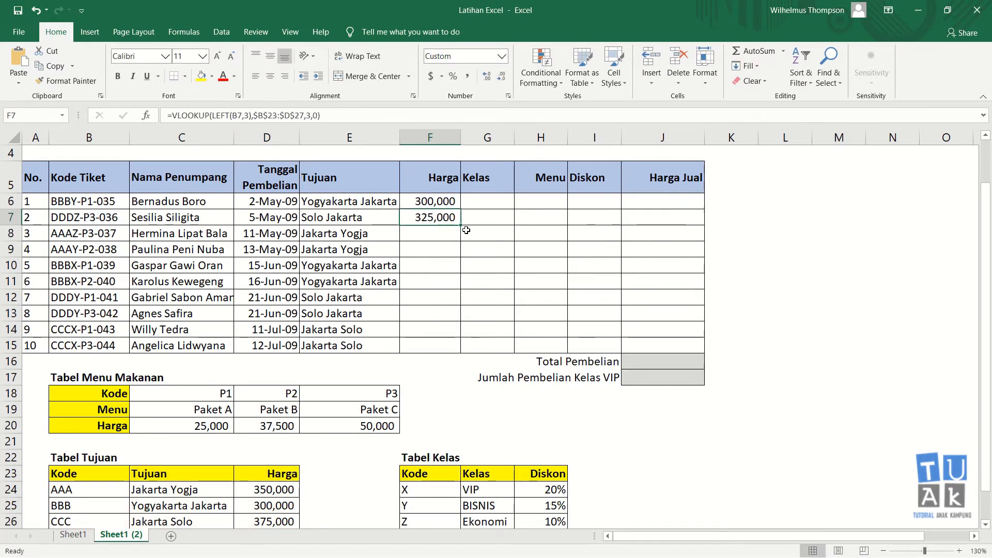
pyautogui.moveTo(459, 226); pyautogui.dragTo(456, 351)
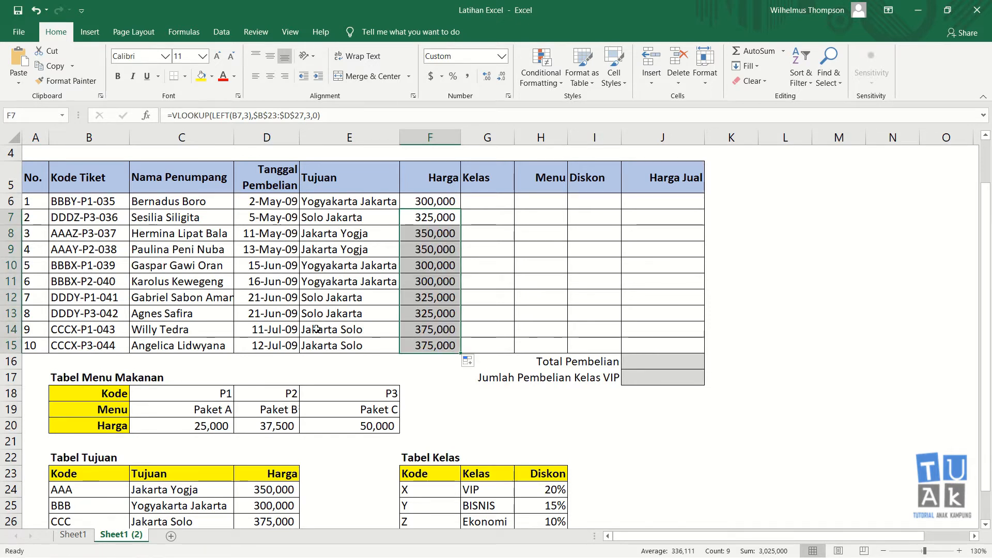
pyautogui.click(317, 345)
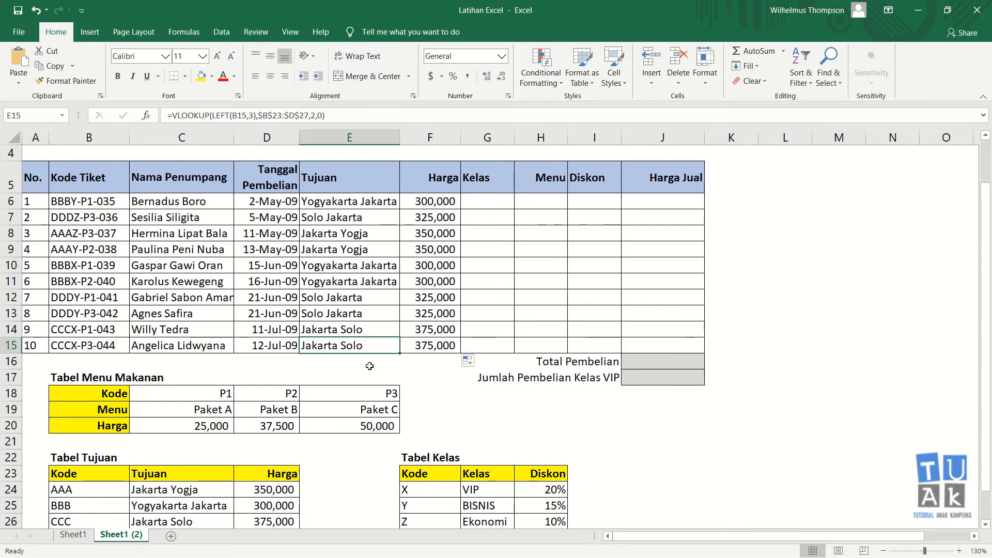
pyautogui.scroll(-2, 367, 368)
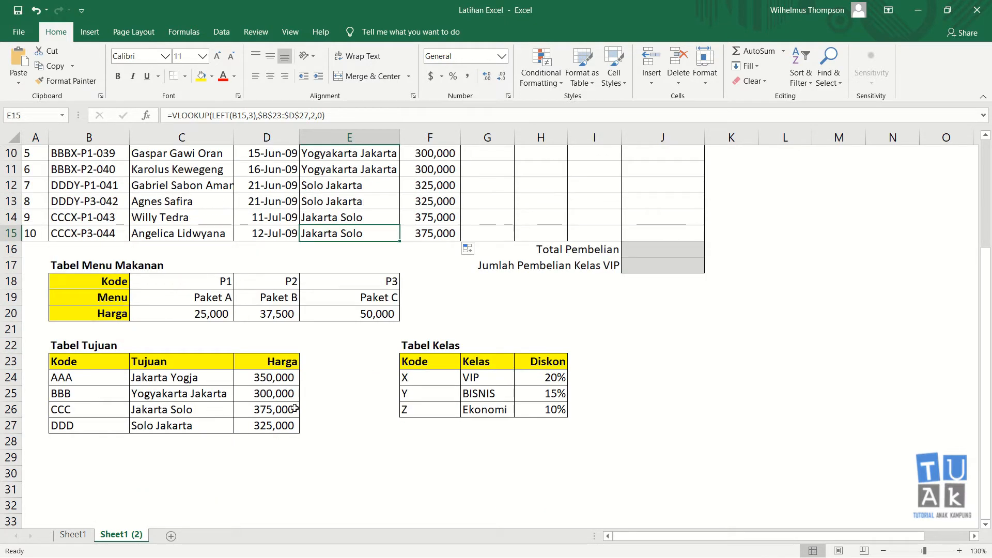
pyautogui.click(437, 238)
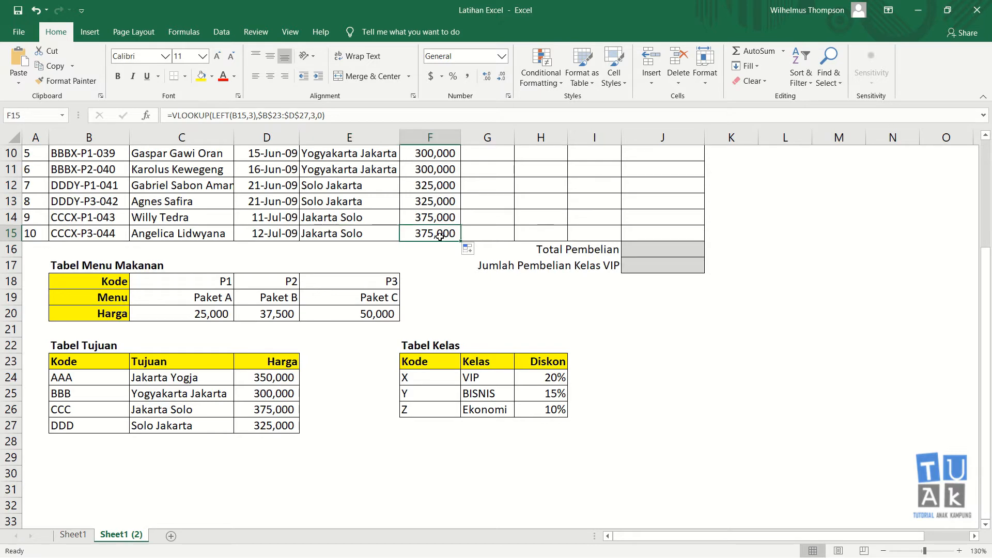
pyautogui.scroll(2, 446, 245)
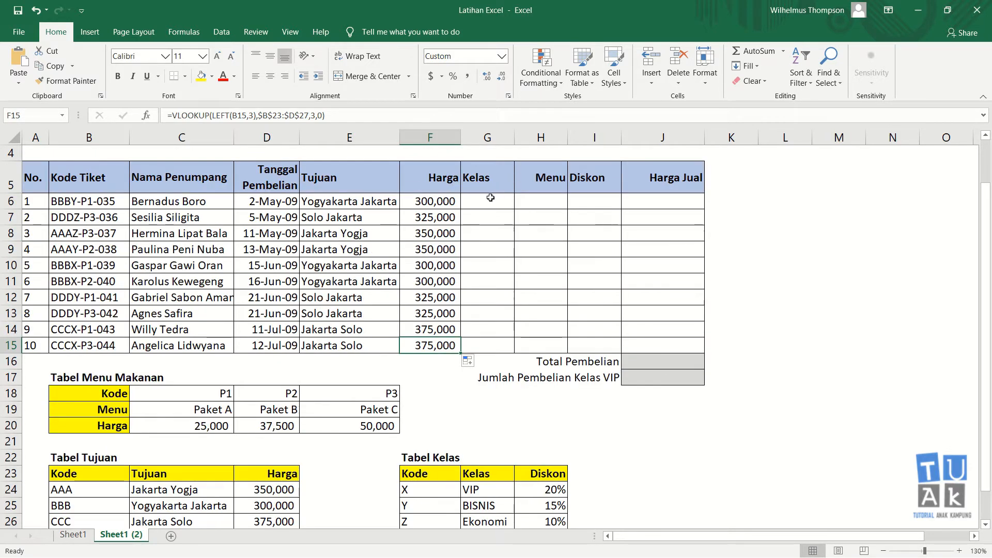
pyautogui.scroll(1, 488, 196)
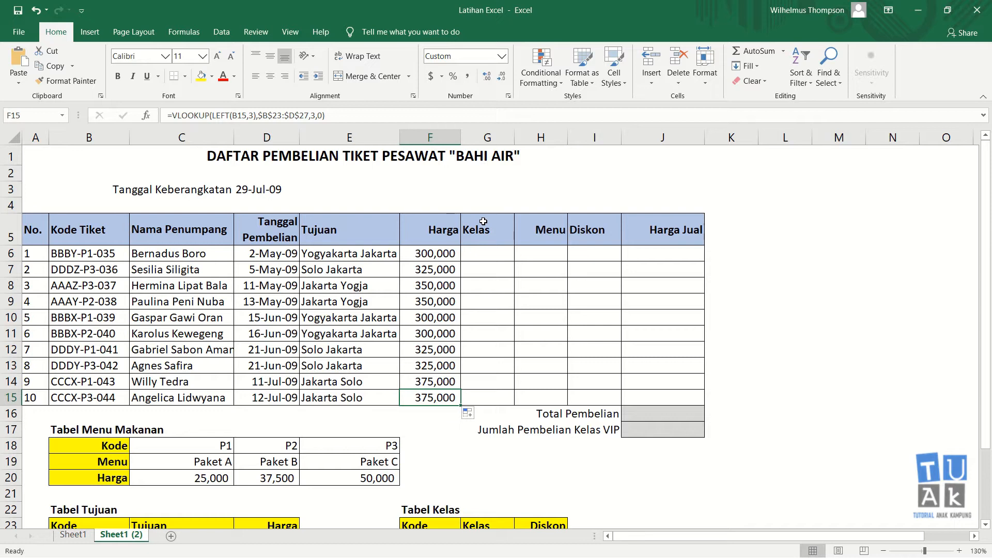
pyautogui.click(493, 250)
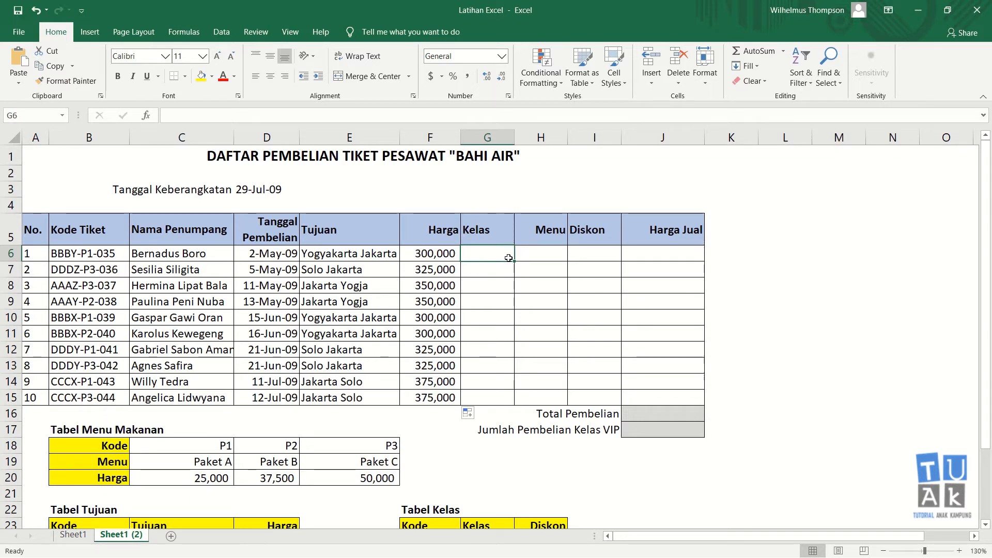
pyautogui.click(448, 254)
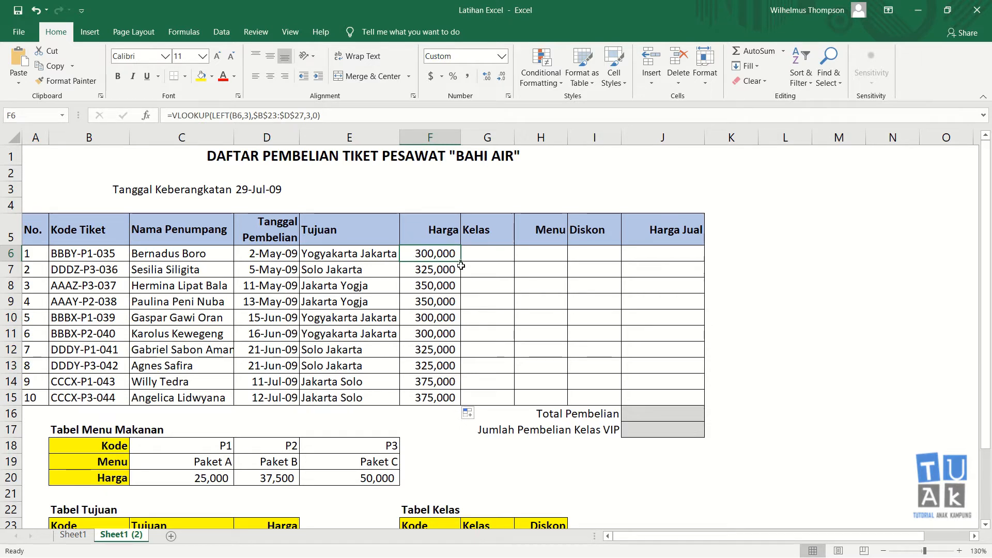
pyautogui.scroll(-1, 462, 266)
pyautogui.scroll(1, 461, 267)
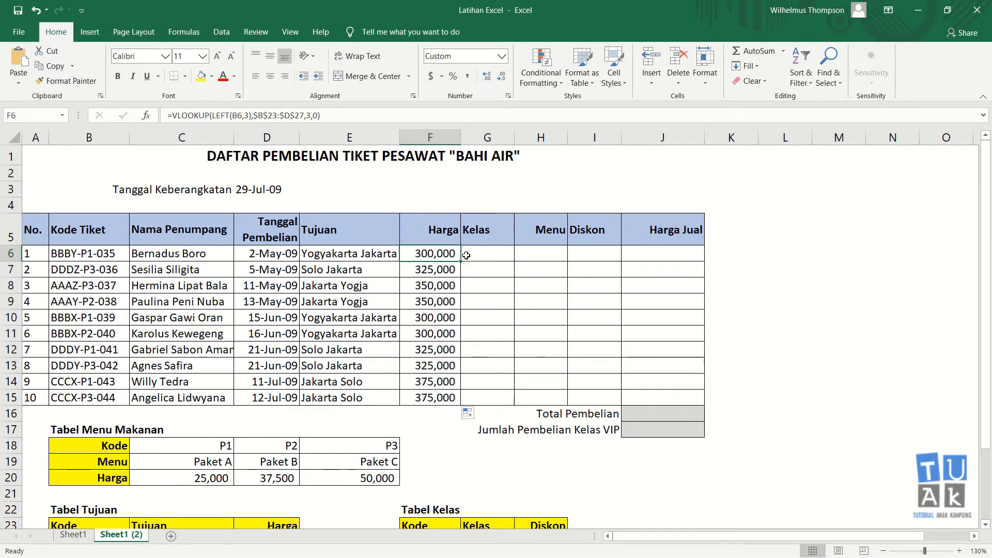
pyautogui.click(491, 258)
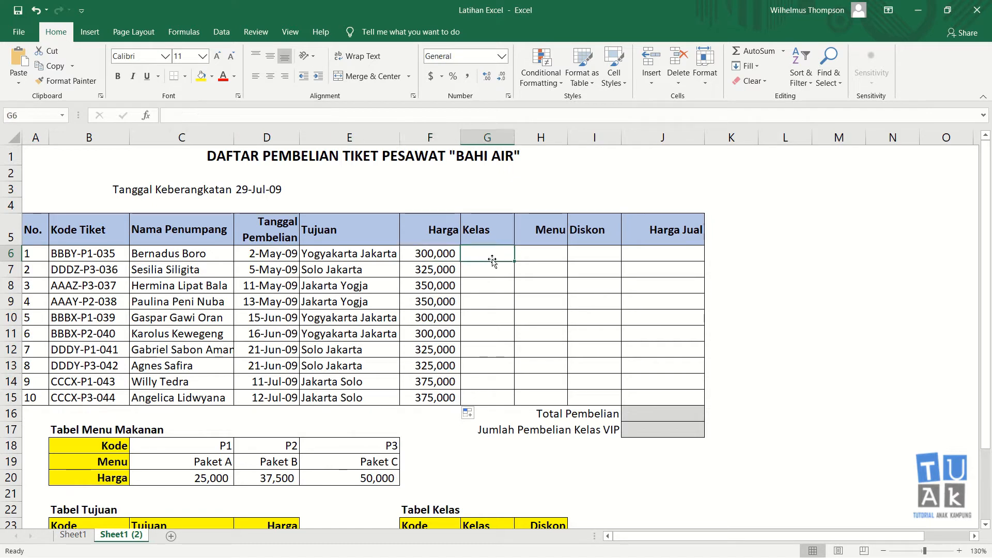
pyautogui.scroll(-1, 492, 259)
pyautogui.scroll(-2, 492, 259)
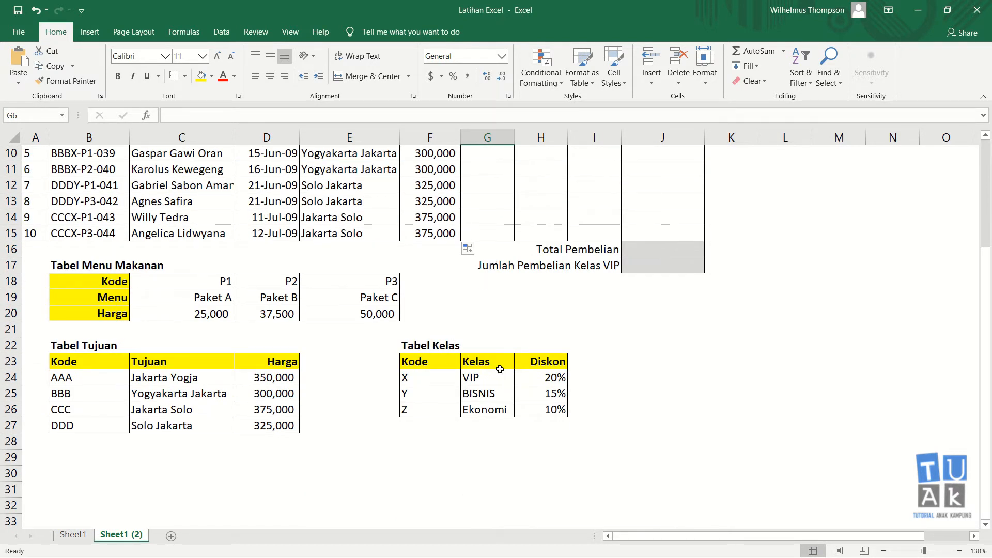
pyautogui.click(430, 364)
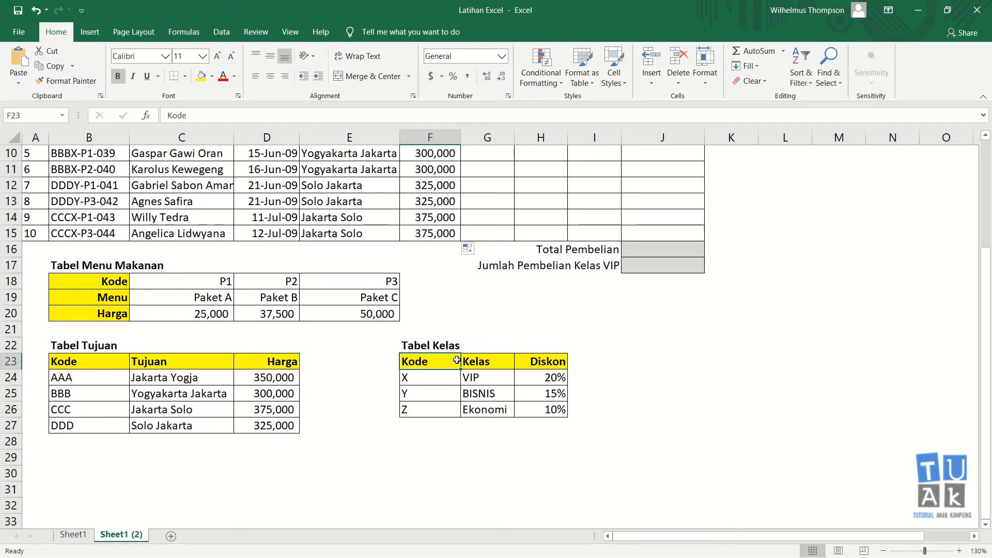
pyautogui.click(431, 380)
pyautogui.click(423, 406)
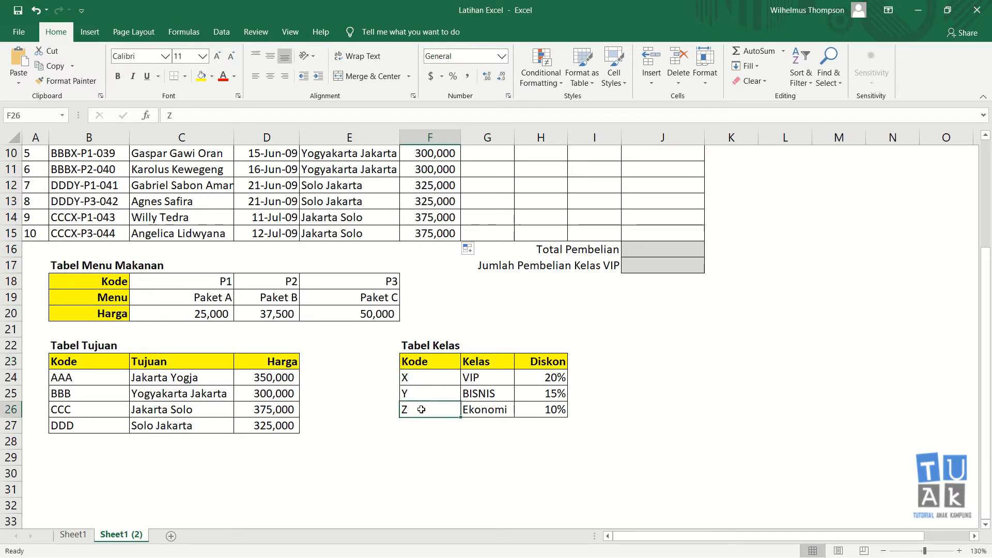
pyautogui.click(423, 391)
pyautogui.scroll(3, 464, 275)
pyautogui.click(477, 260)
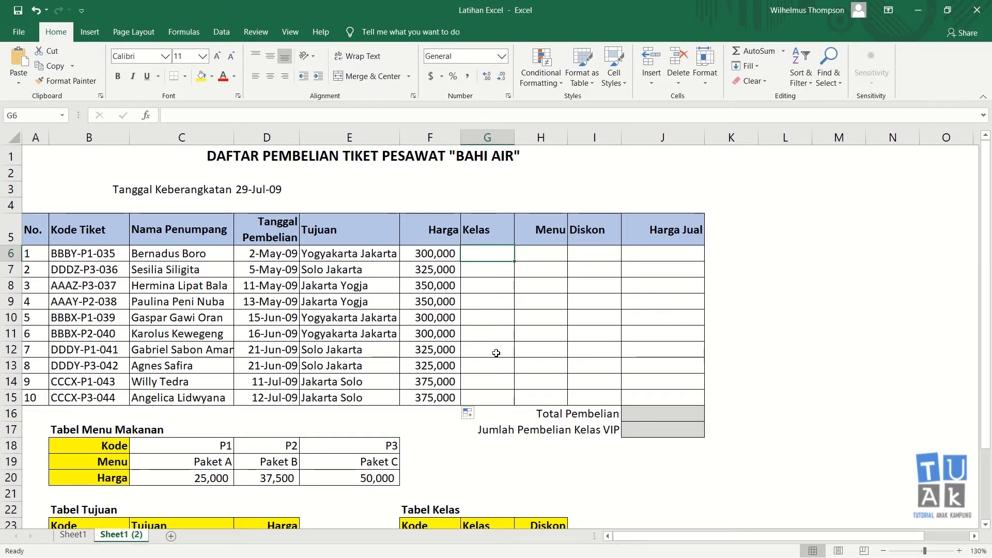
pyautogui.scroll(-2, 501, 354)
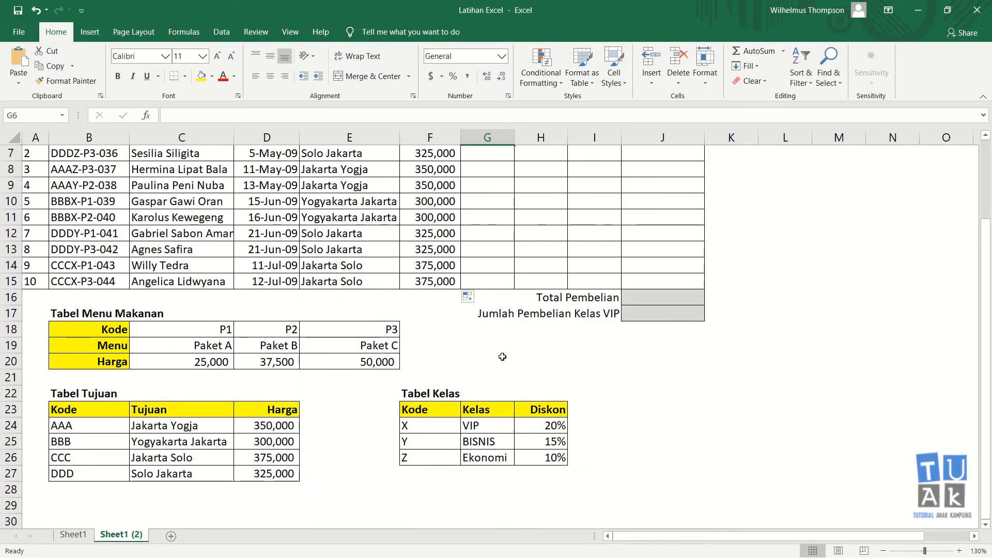
pyautogui.scroll(1, 510, 310)
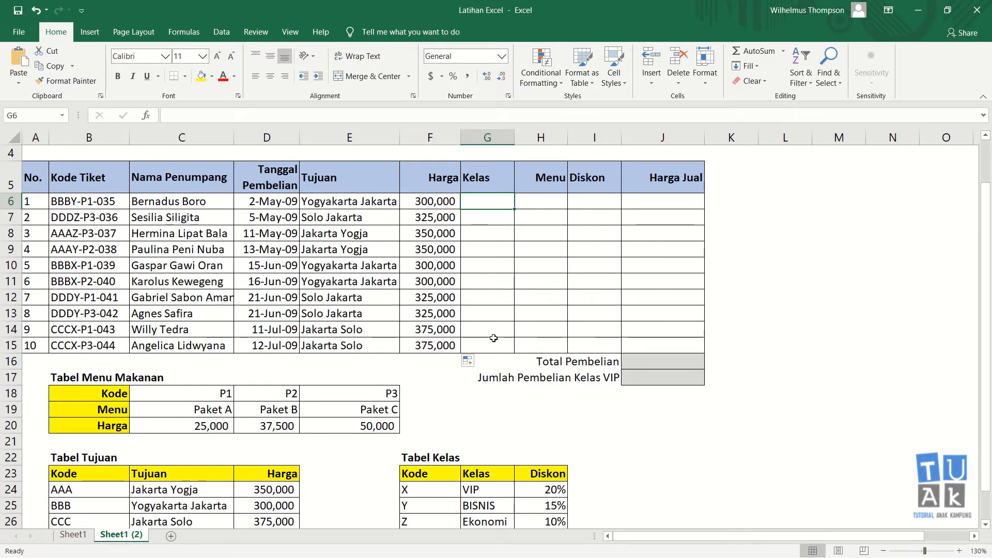
pyautogui.scroll(-1, 494, 352)
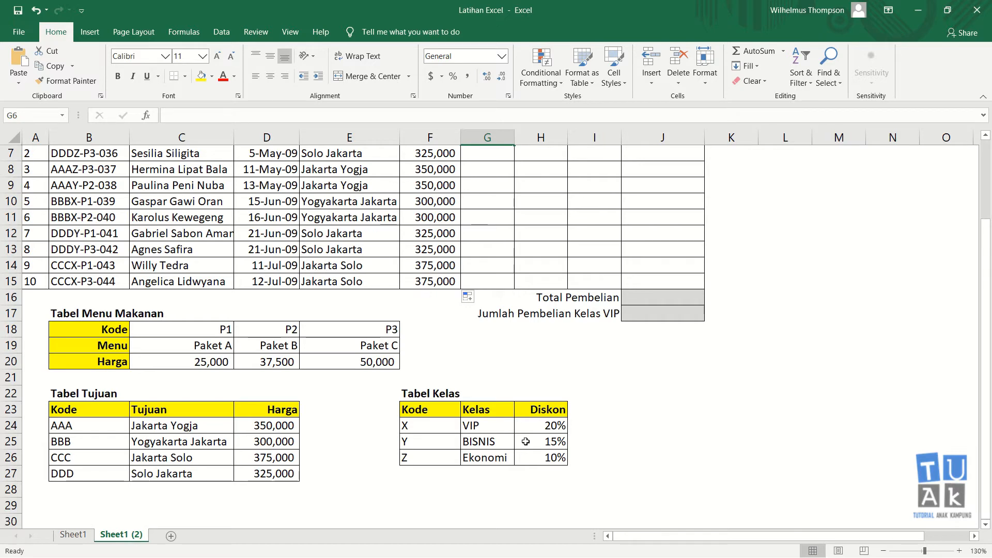
pyautogui.scroll(1, 525, 441)
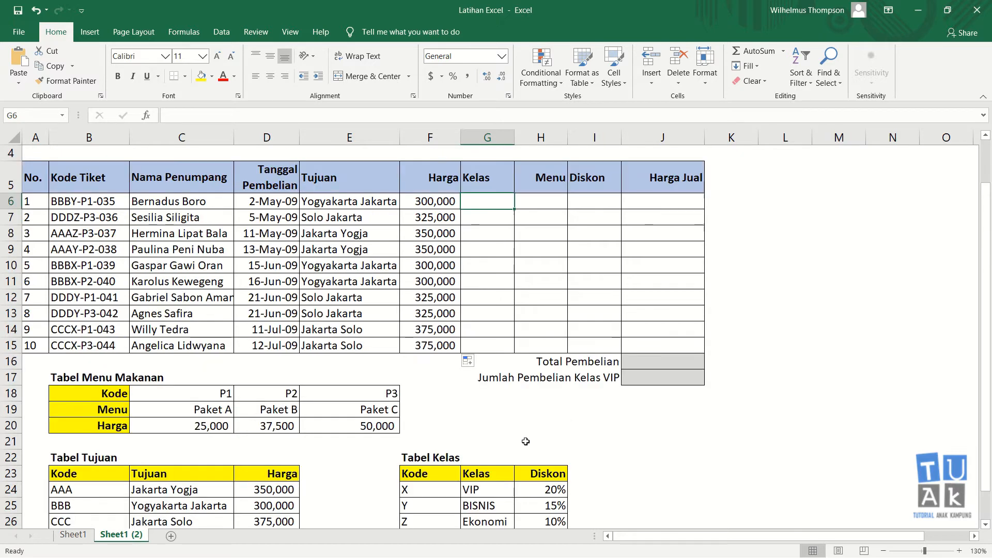
# In G6, start a VLOOKUP of MID(B6,4,1), the ticket code's fourth character
pyautogui.write('=')
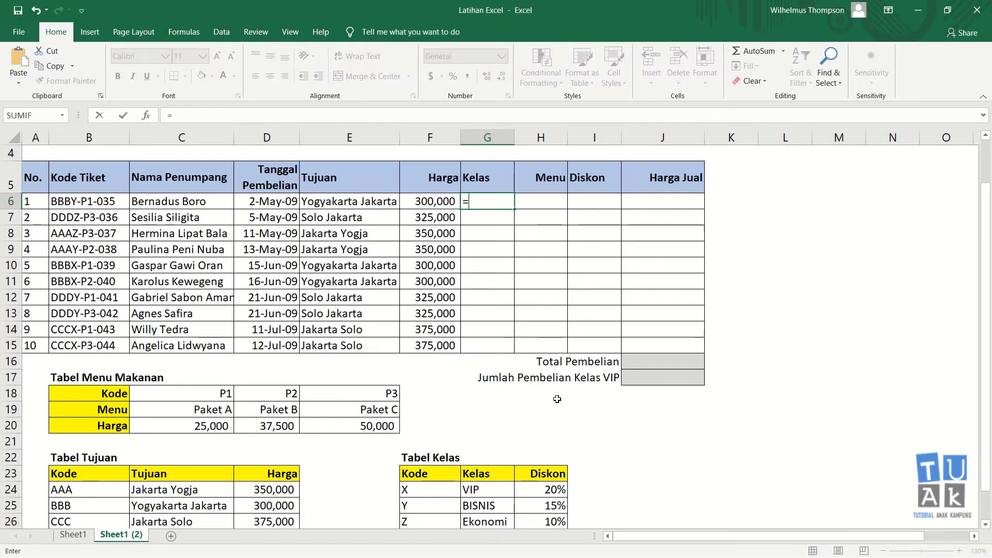
pyautogui.write('vlooku')
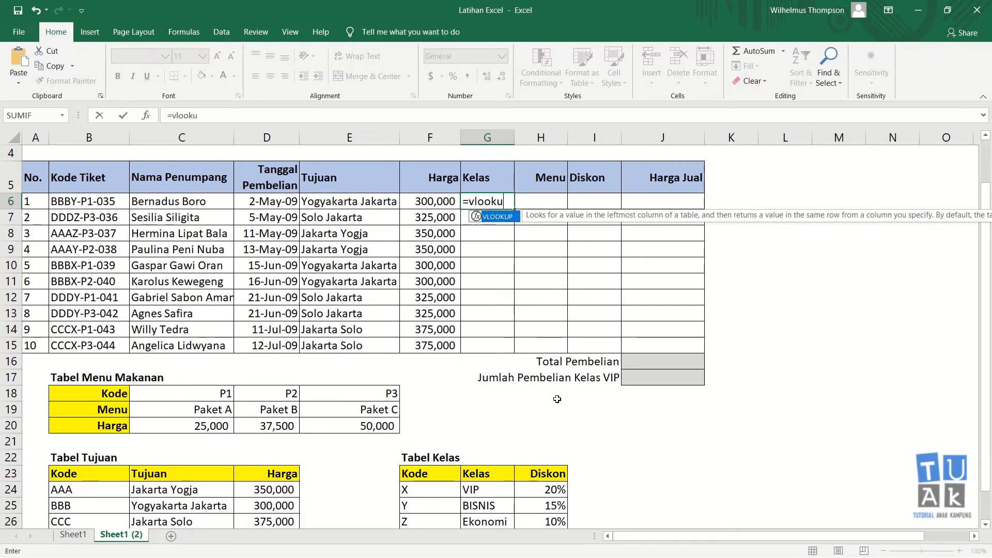
pyautogui.write('p(')
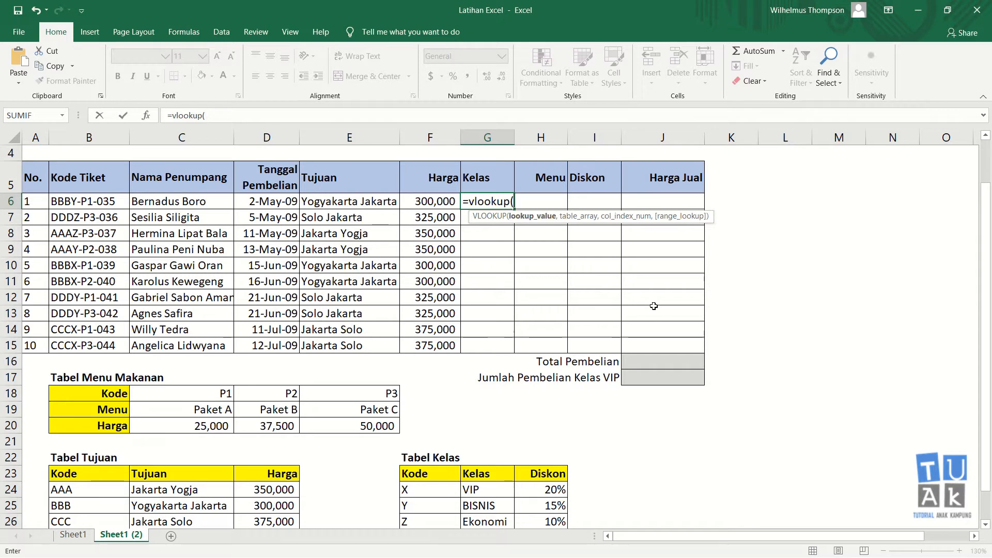
pyautogui.write('mid')
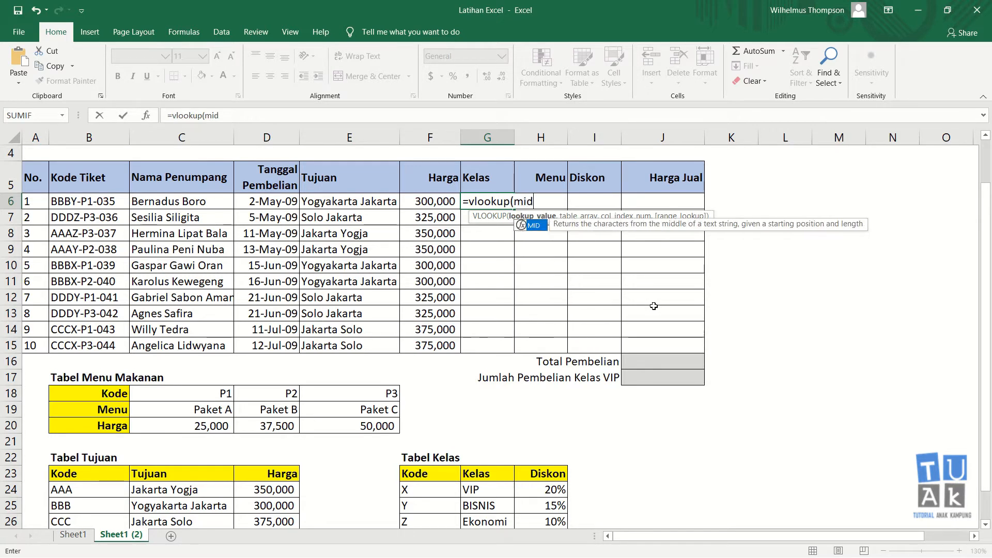
pyautogui.write('(')
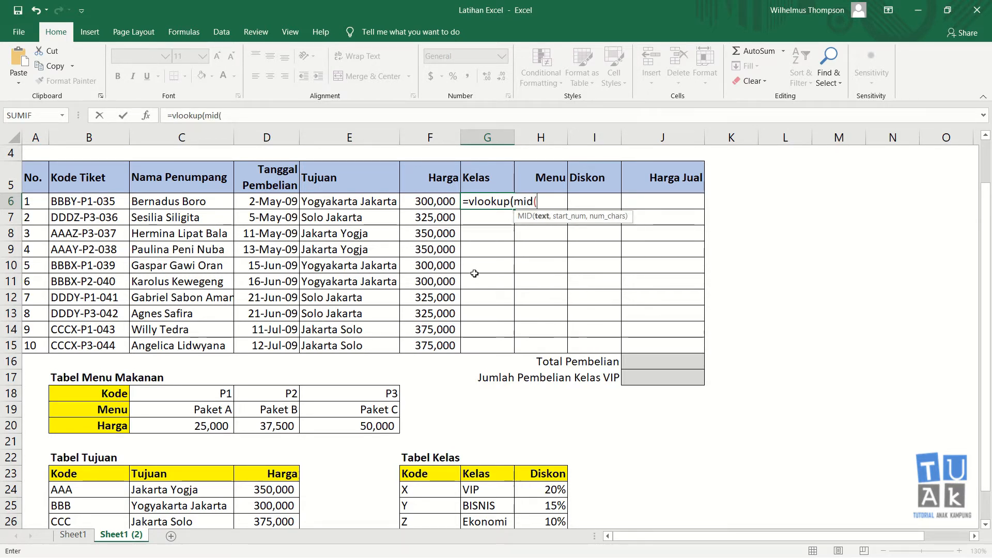
pyautogui.click(89, 201)
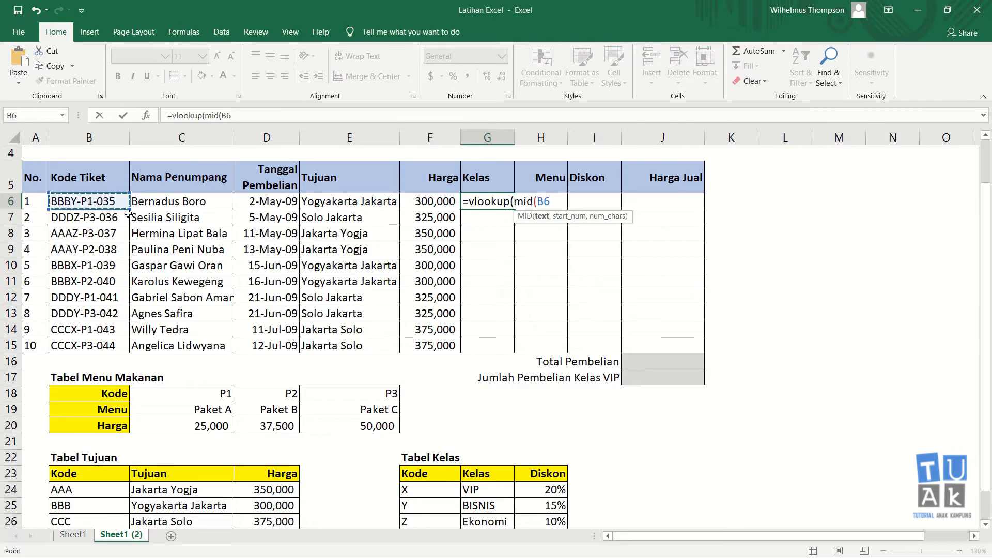
pyautogui.write(',4')
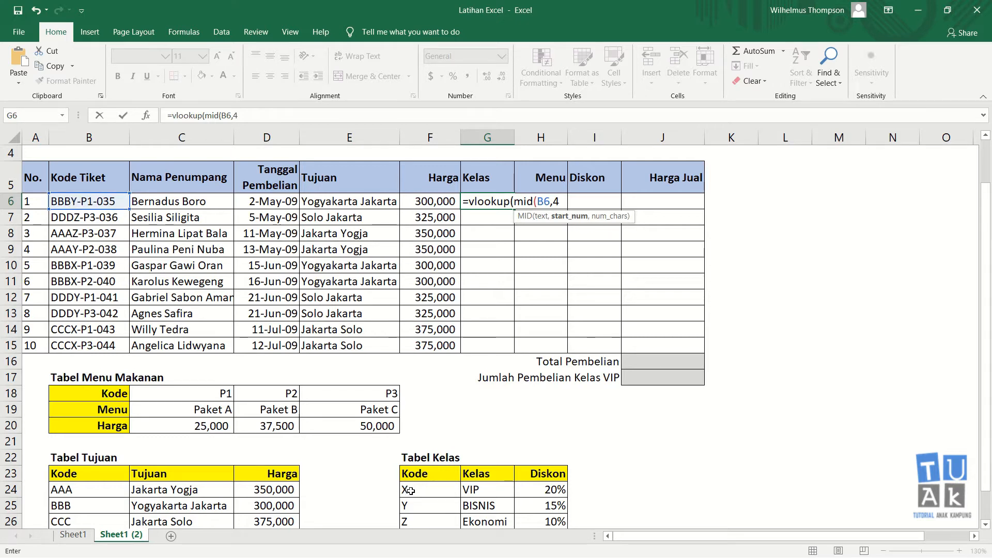
pyautogui.write(',1')
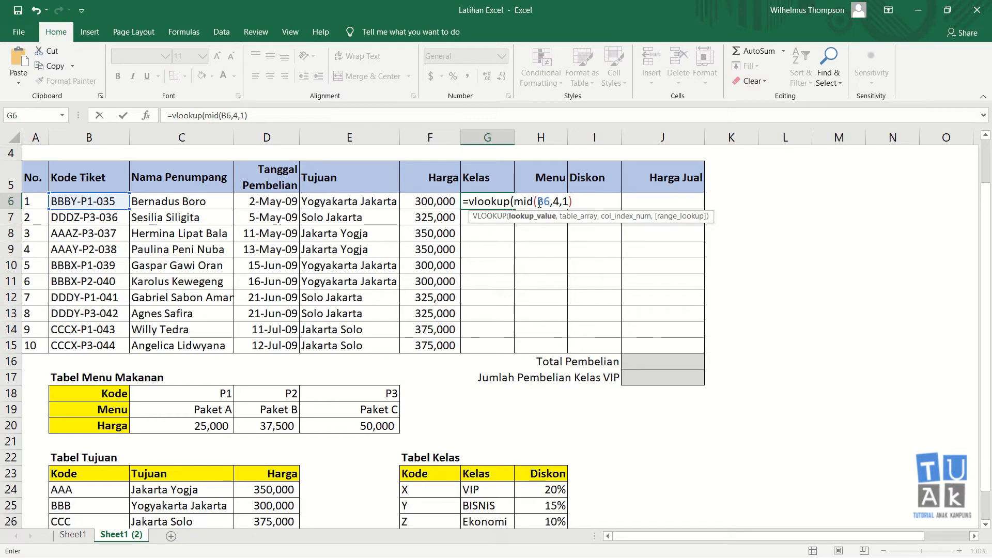
pyautogui.write(',')
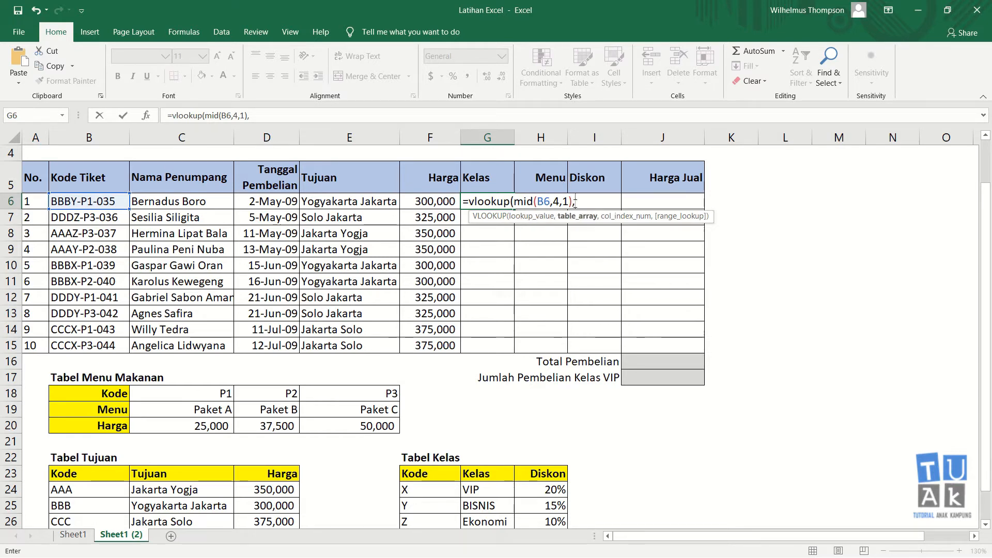
# Finish the lookup against absolute range $F$23:$H$26, column 2, exact match, giving BISNIS
pyautogui.scroll(-2, 534, 301)
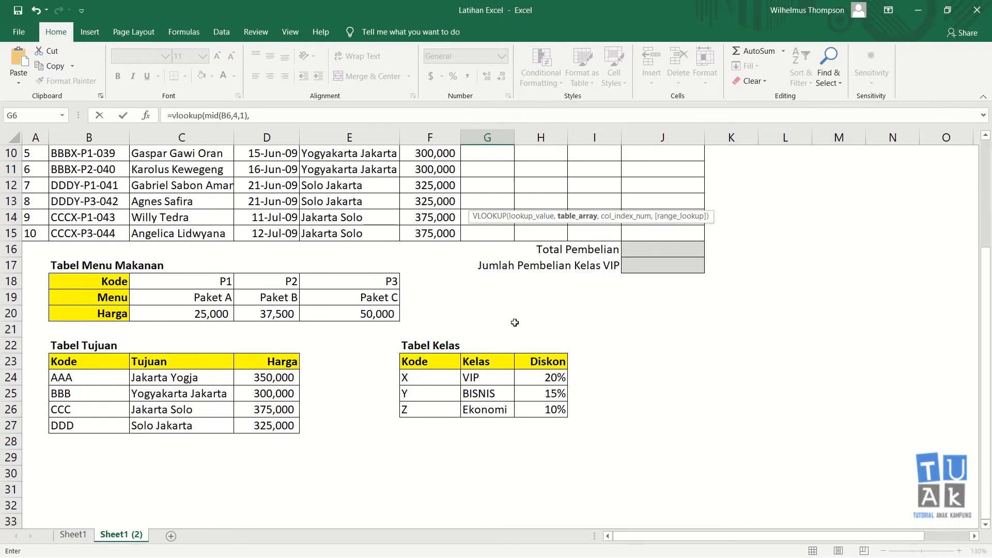
pyautogui.click(413, 376)
pyautogui.click(426, 363)
pyautogui.moveTo(426, 362); pyautogui.dragTo(520, 406)
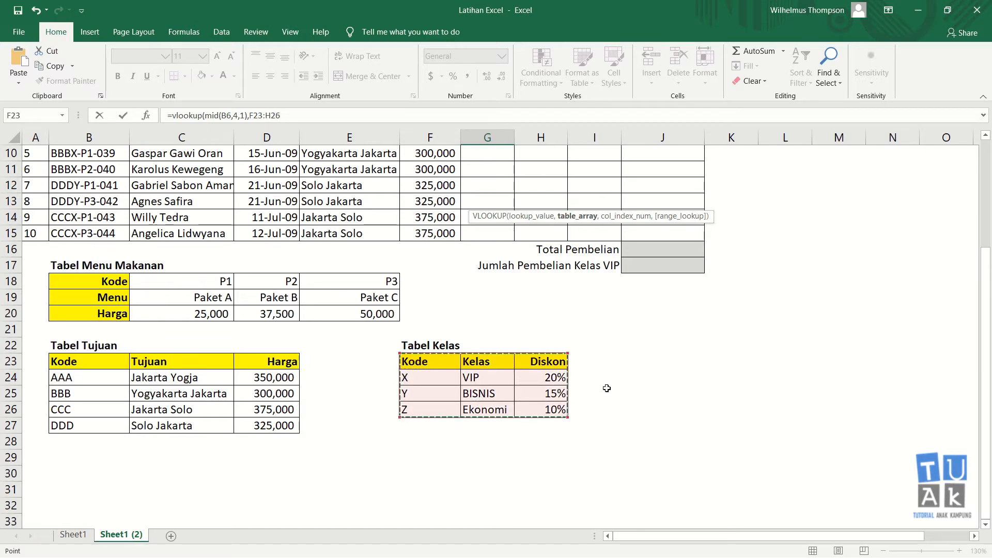
pyautogui.press('F4')
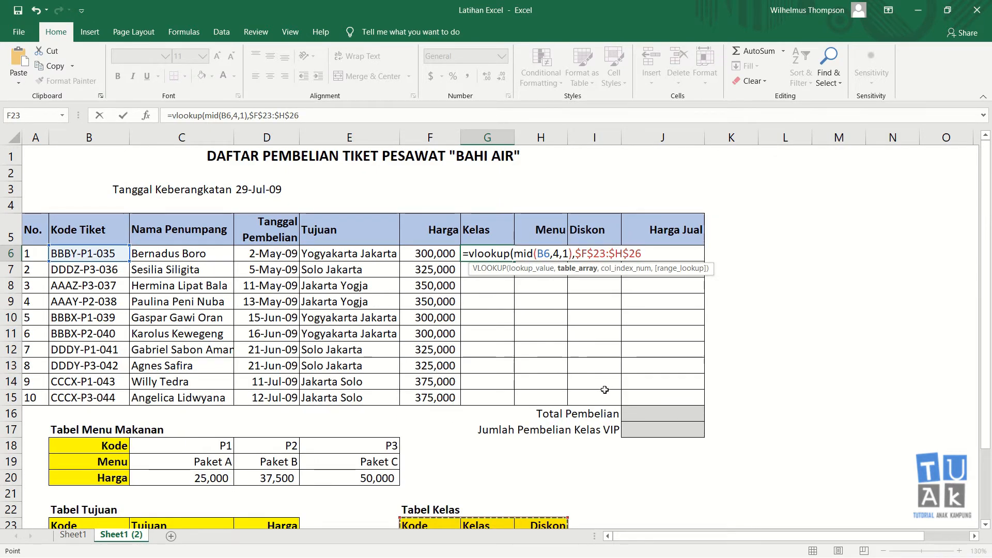
pyautogui.write(',')
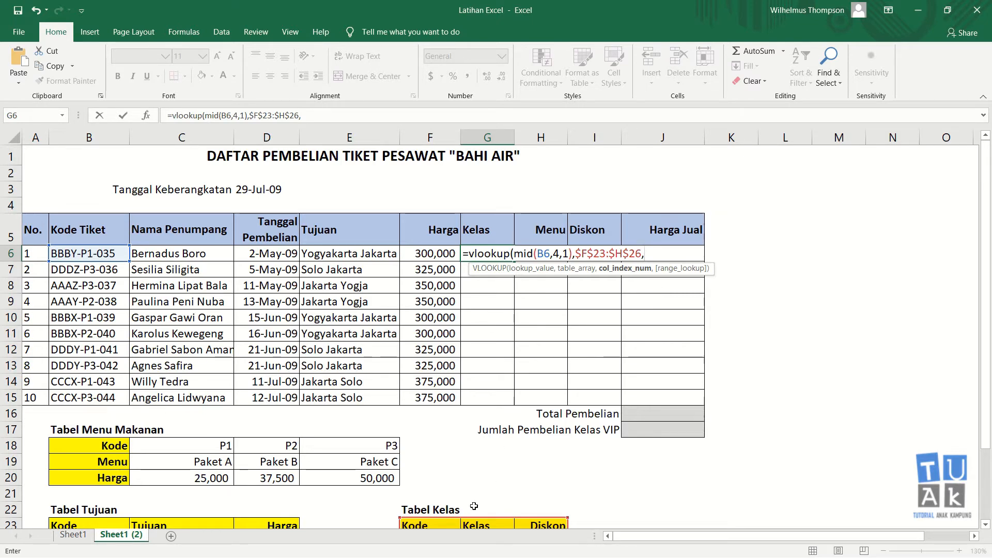
pyautogui.scroll(-2, 474, 506)
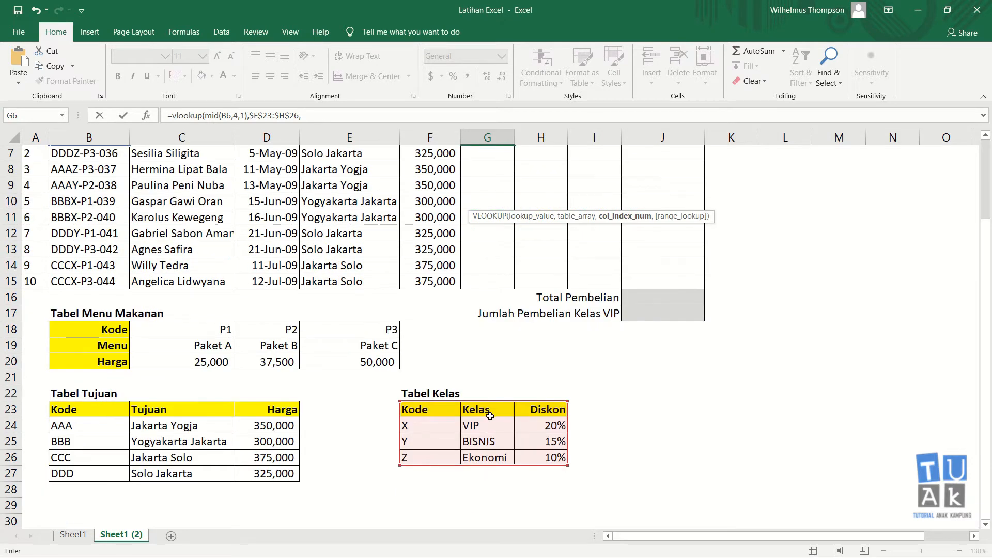
pyautogui.scroll(2, 500, 389)
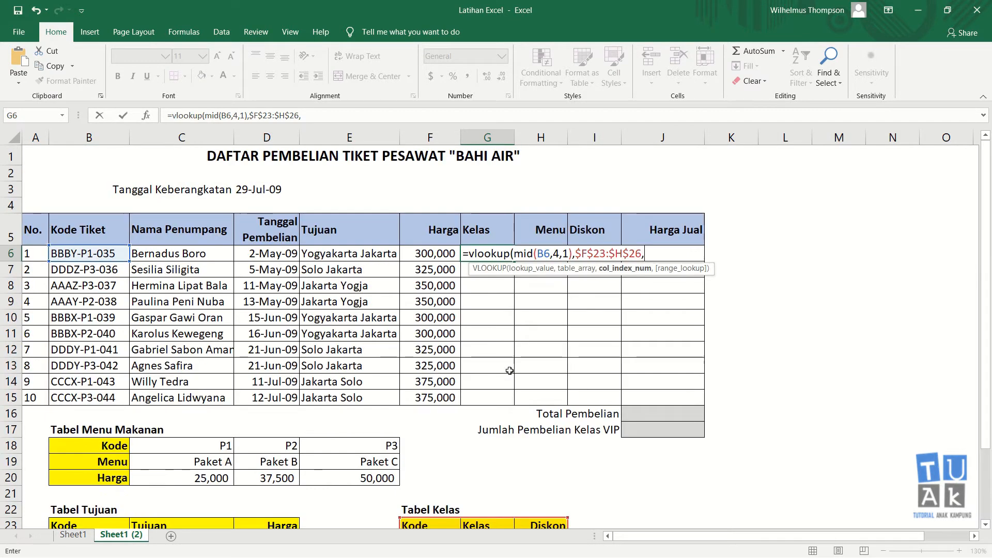
pyautogui.write('2,0)')
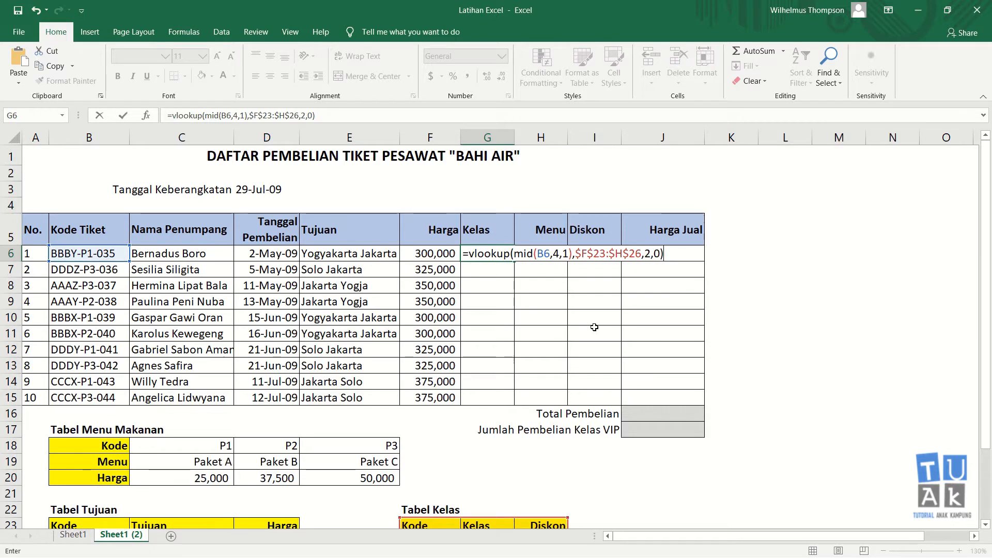
pyautogui.press('Return')
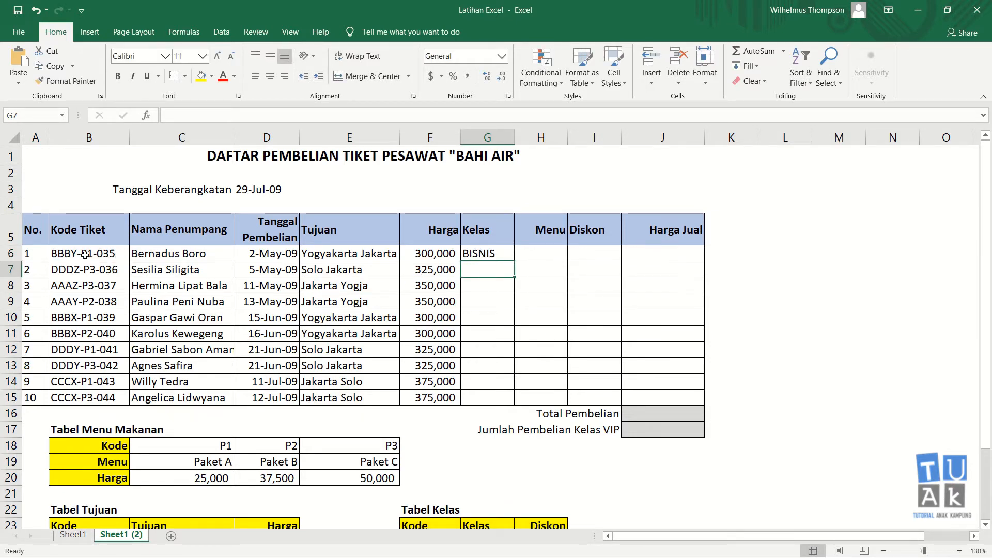
# In G7, start =VLOOKUP(MID(B7,4,1) to take code B7's fourth character
pyautogui.scroll(-2, 479, 448)
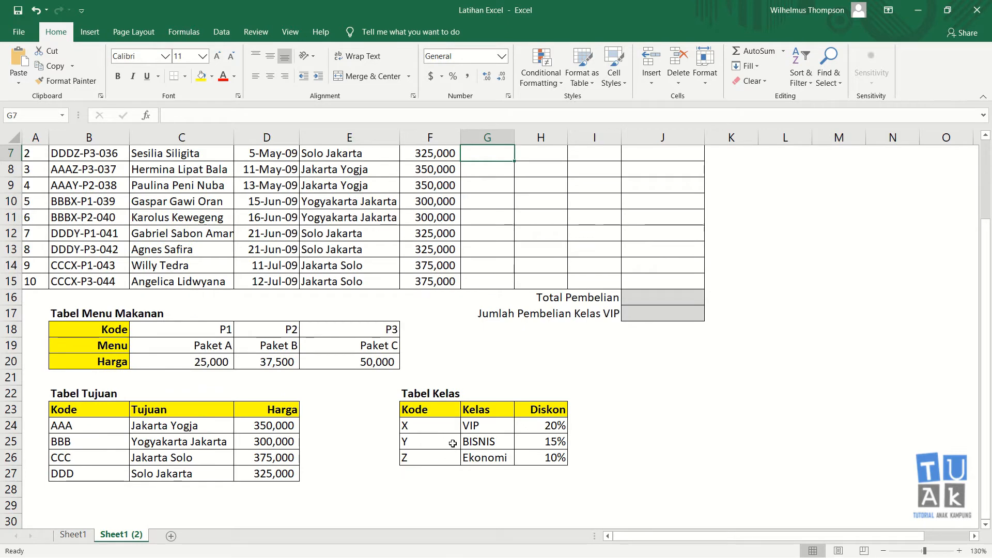
pyautogui.scroll(2, 502, 361)
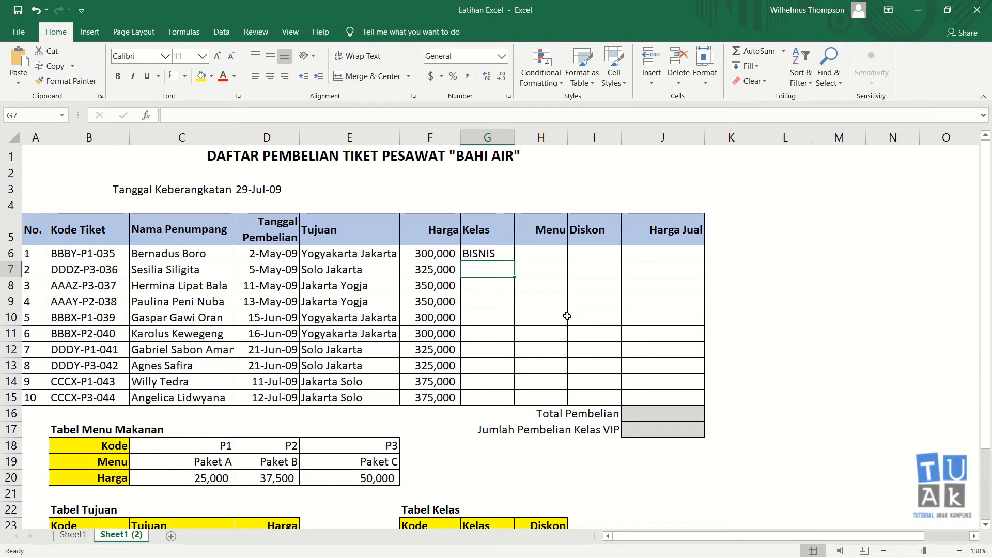
pyautogui.write('=vloo')
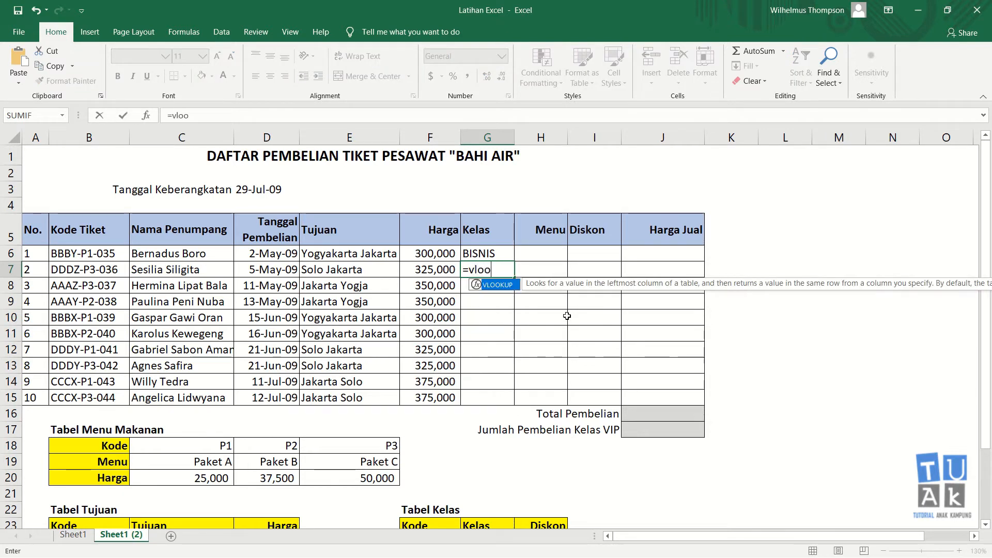
pyautogui.write('kup(')
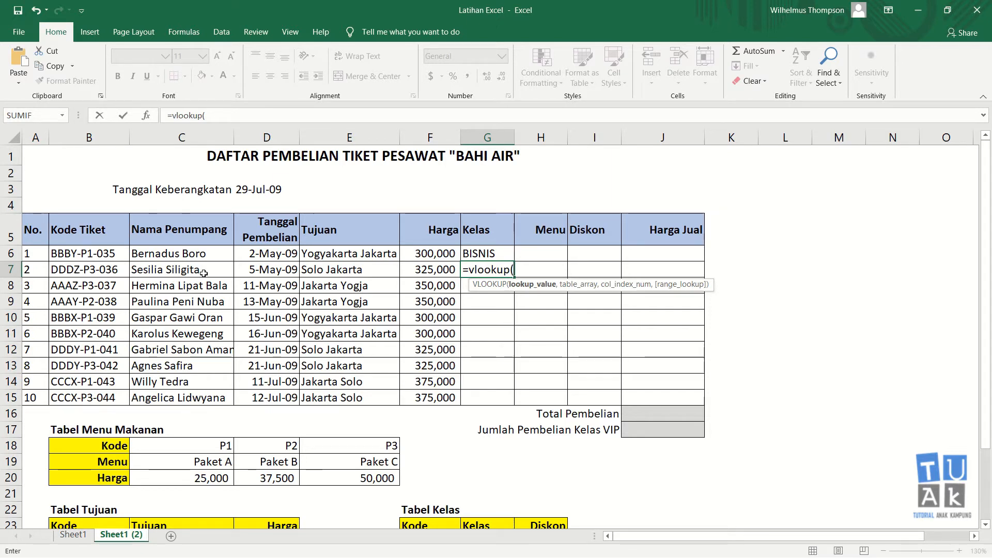
pyautogui.write('mid(')
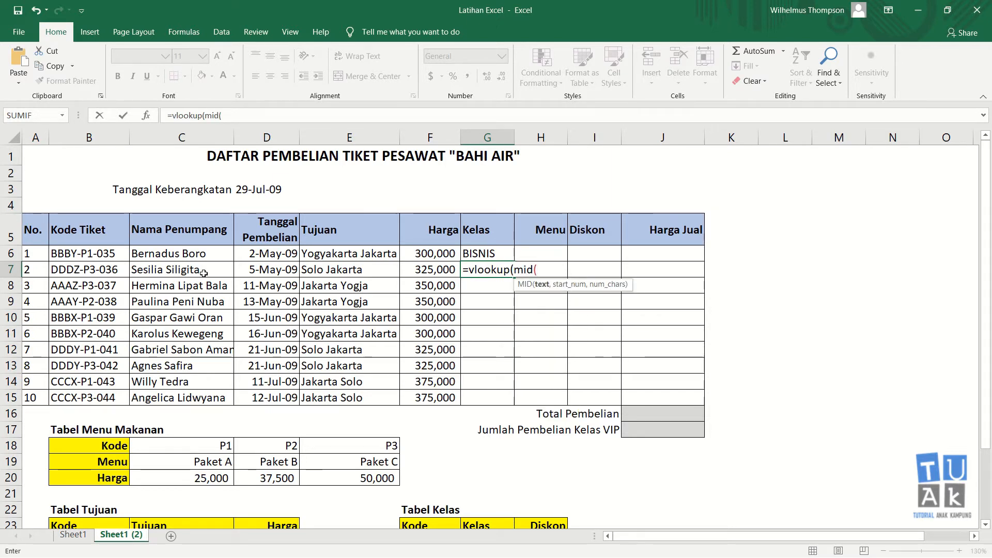
pyautogui.click(97, 269)
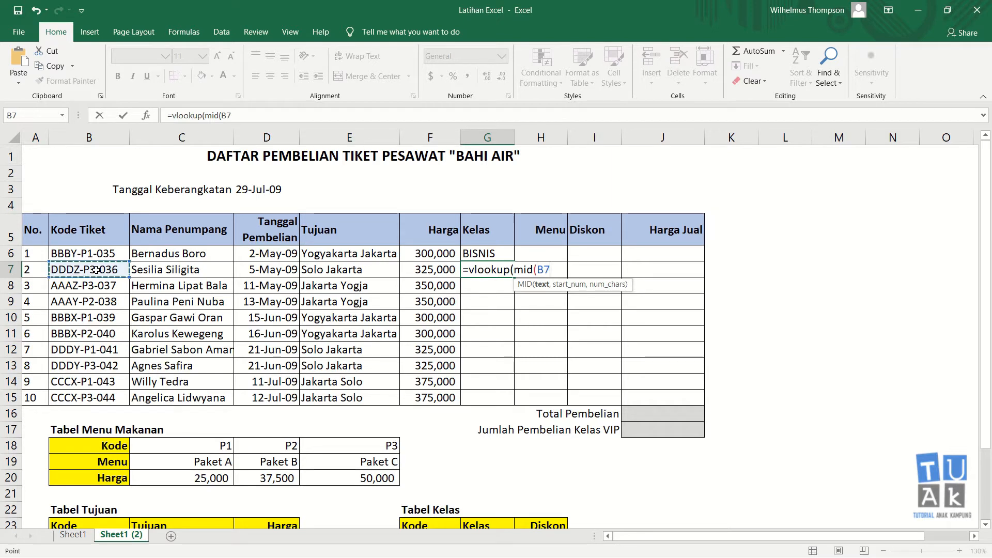
pyautogui.write(',')
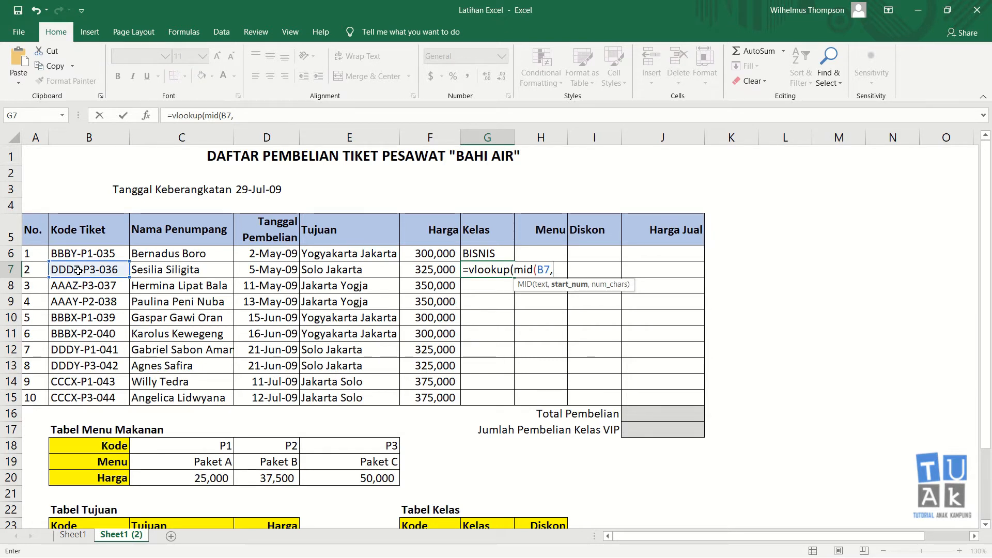
pyautogui.write('4,')
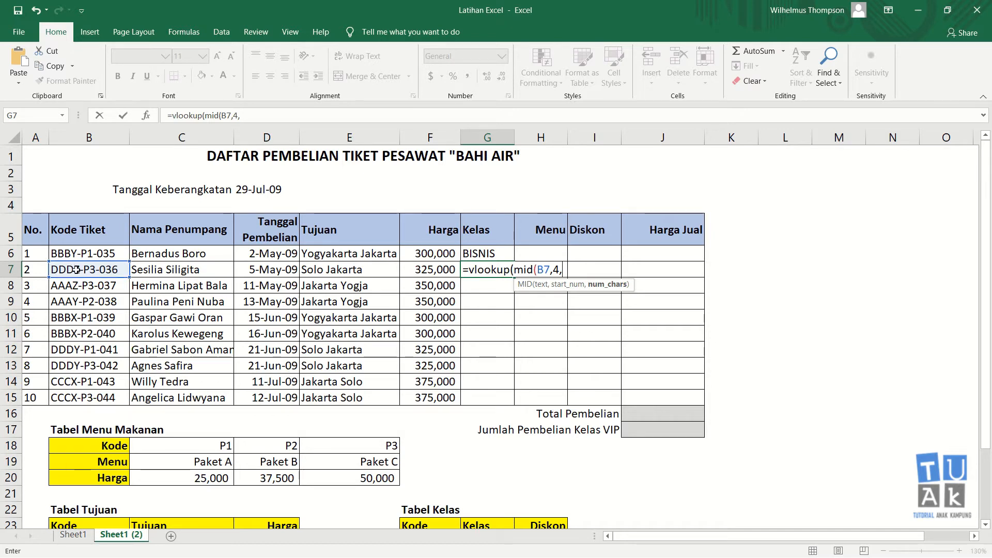
pyautogui.write('1')
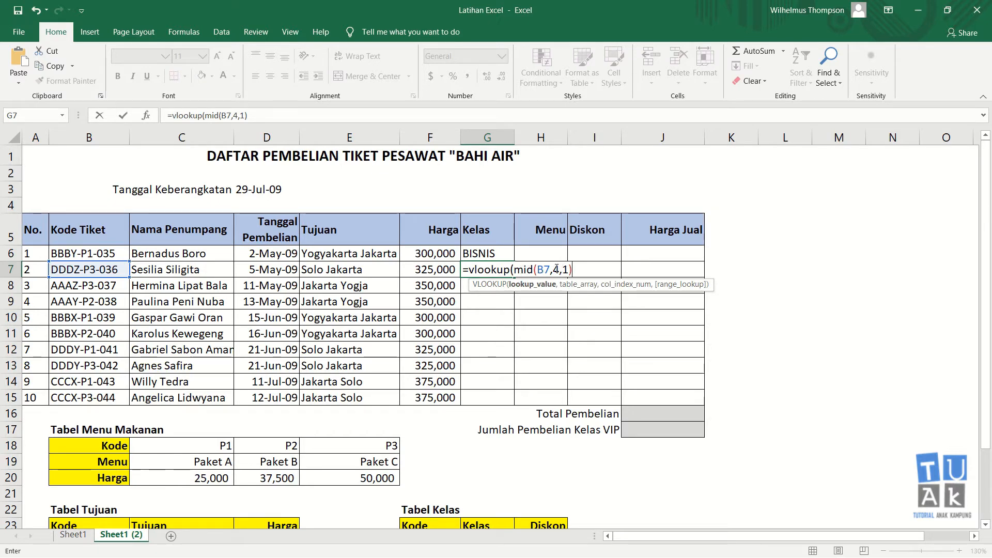
# Complete the lookup in $F$23:$H$26, column 2, exact match, so G7 shows Ekonomi
pyautogui.write(',')
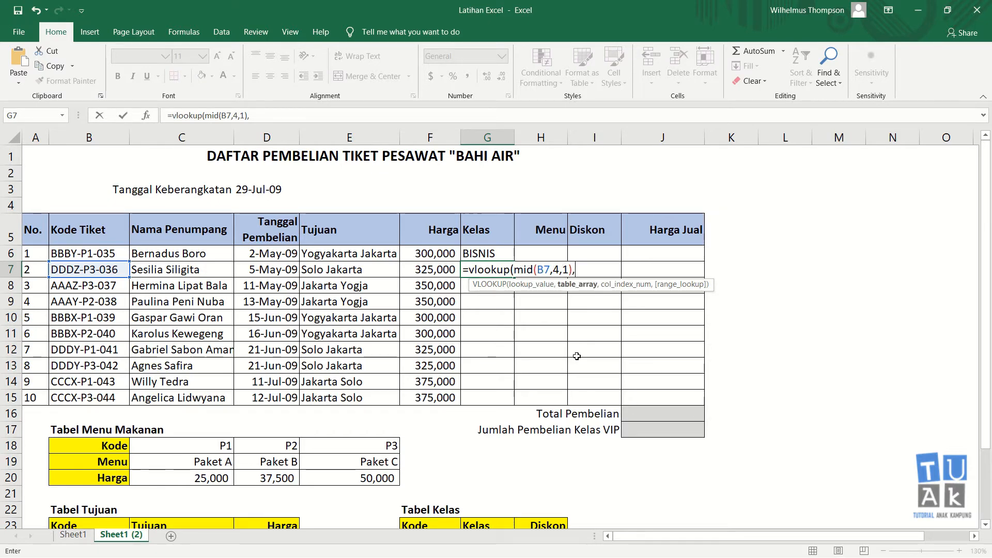
pyautogui.scroll(-1, 576, 357)
pyautogui.click(437, 482)
pyautogui.scroll(-1, 434, 478)
pyautogui.moveTo(436, 481); pyautogui.dragTo(521, 471)
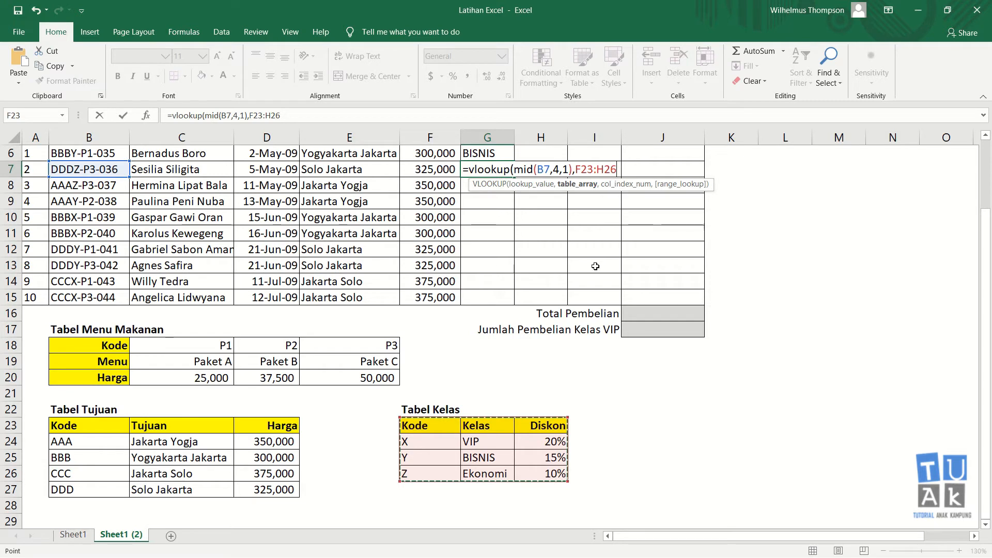
pyautogui.press('F4')
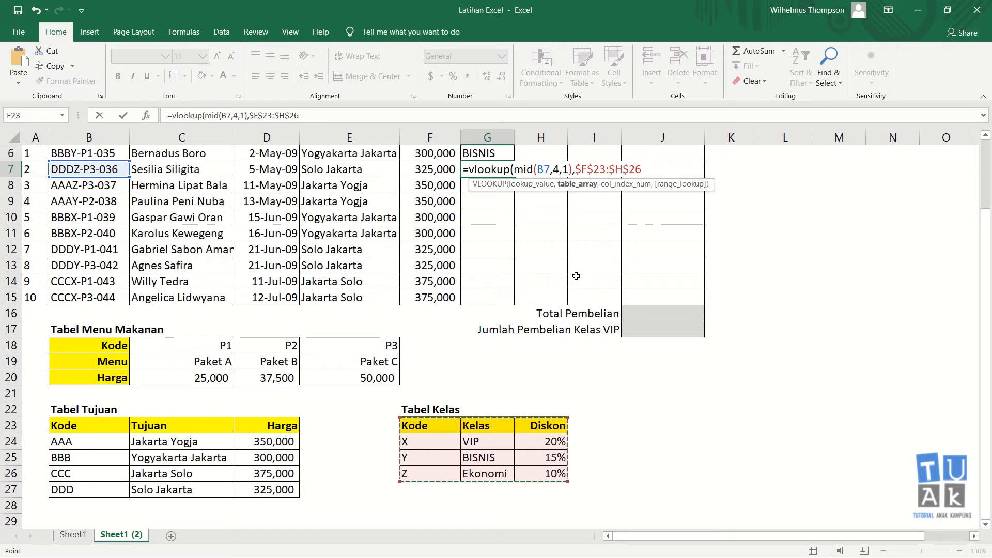
pyautogui.write(',')
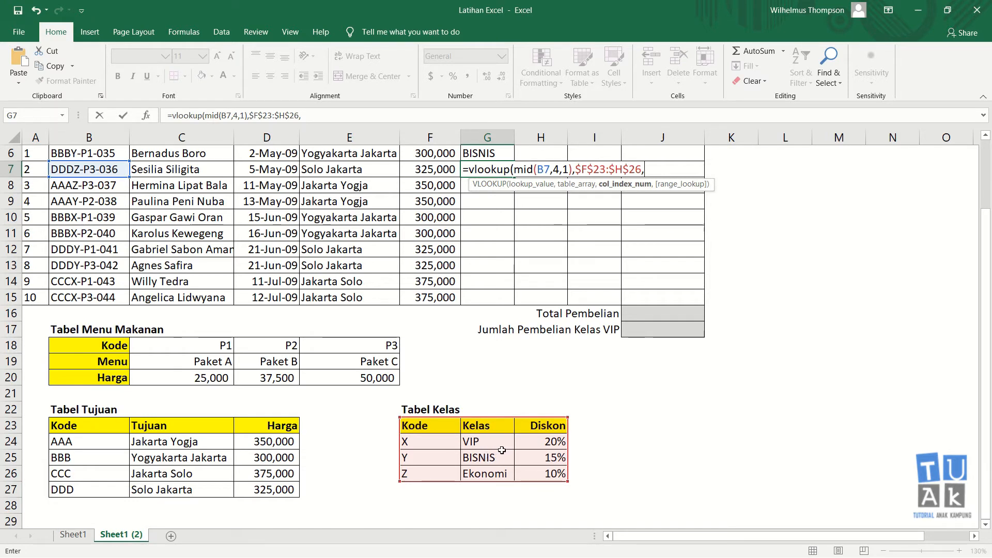
pyautogui.write('2,0')
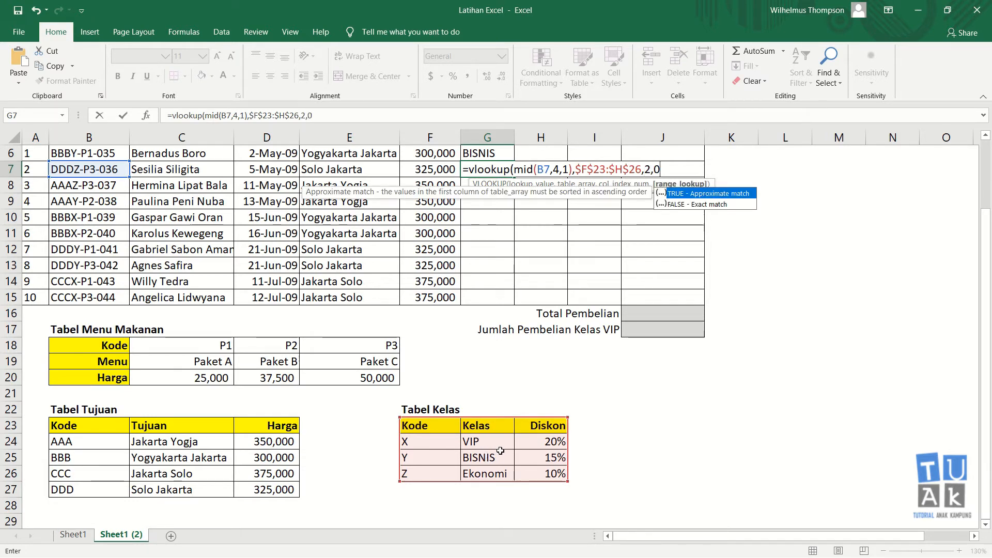
pyautogui.press('Return')
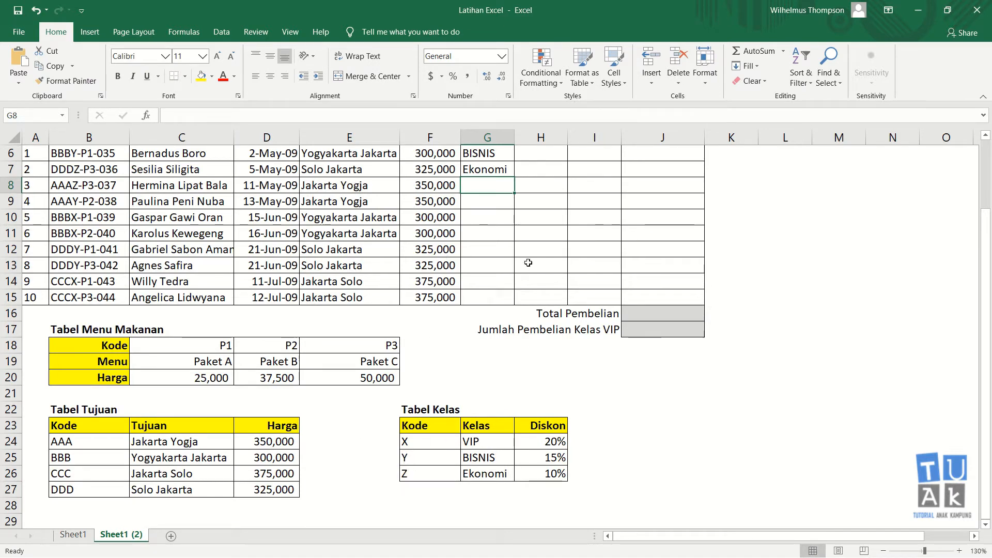
pyautogui.scroll(1, 528, 263)
# Fill G7's Kelas formula down to G15, spot-check copies in G10–G15, then select H6
pyautogui.click(498, 235)
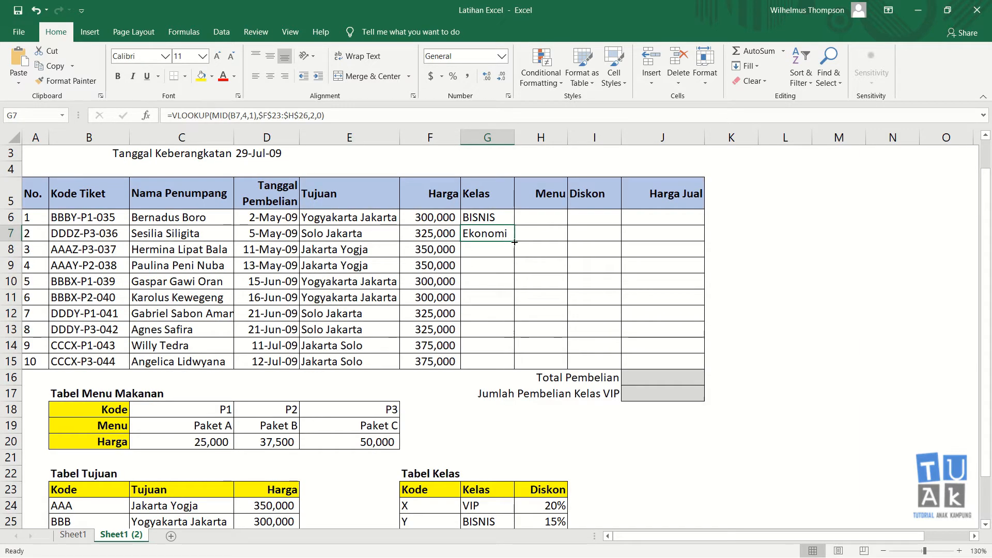
pyautogui.moveTo(515, 242); pyautogui.dragTo(515, 366)
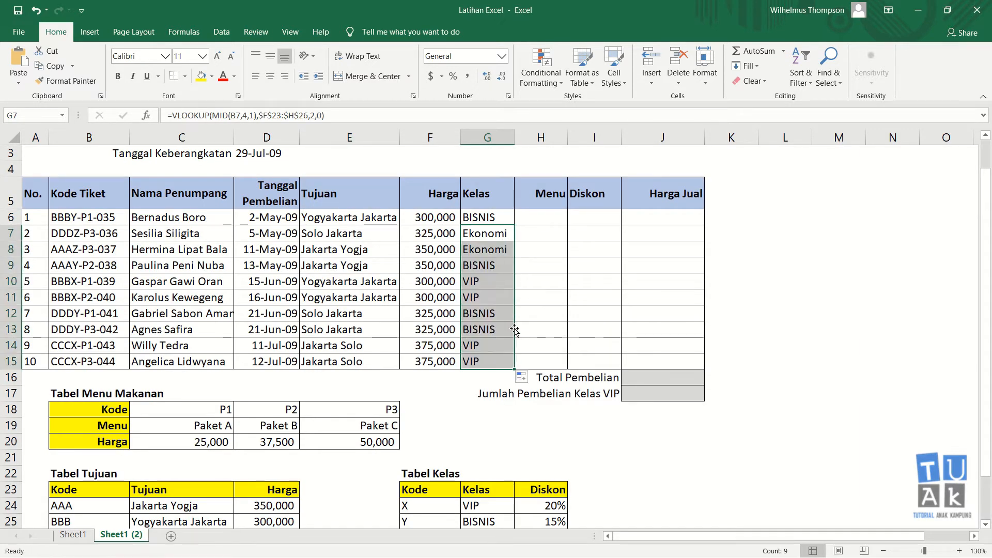
pyautogui.click(479, 361)
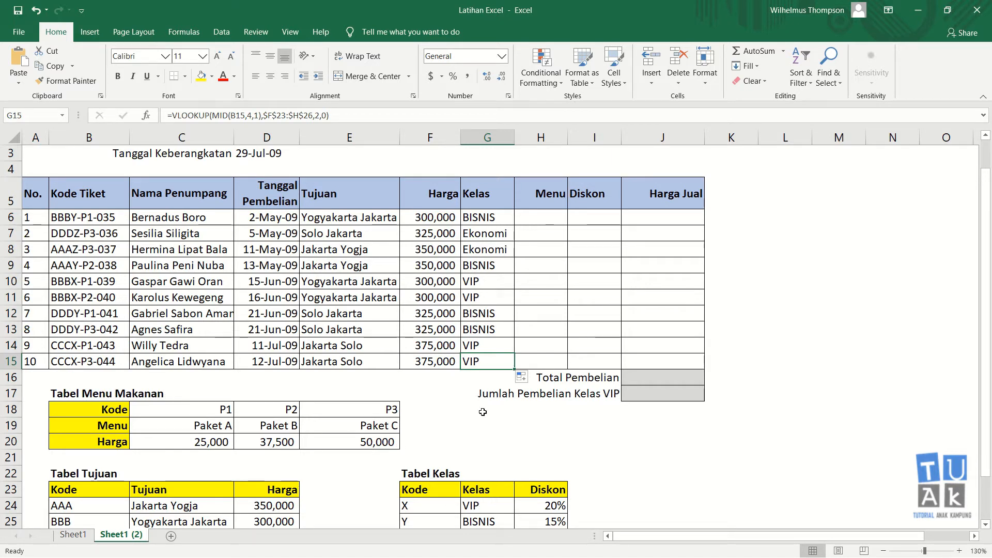
pyautogui.click(479, 347)
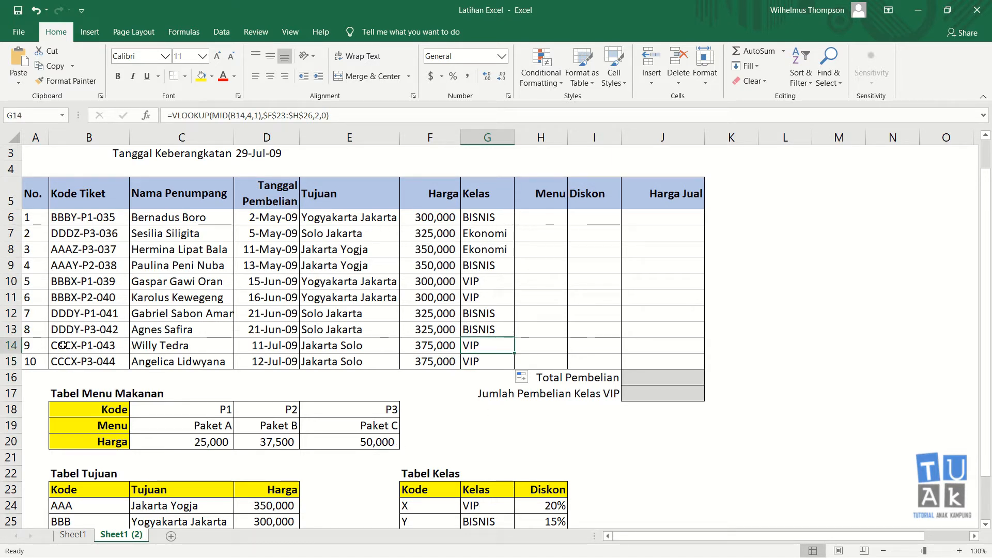
pyautogui.click(473, 297)
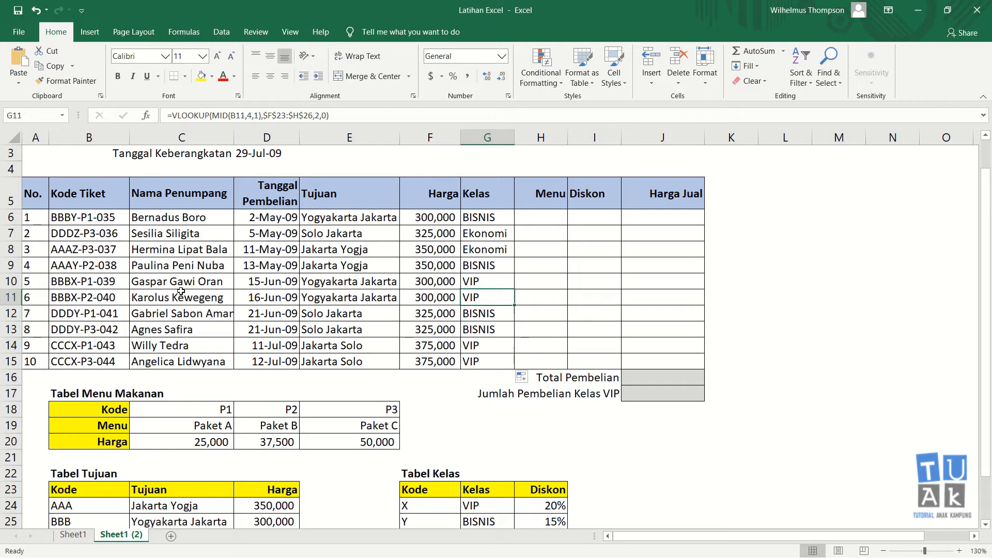
pyautogui.click(493, 283)
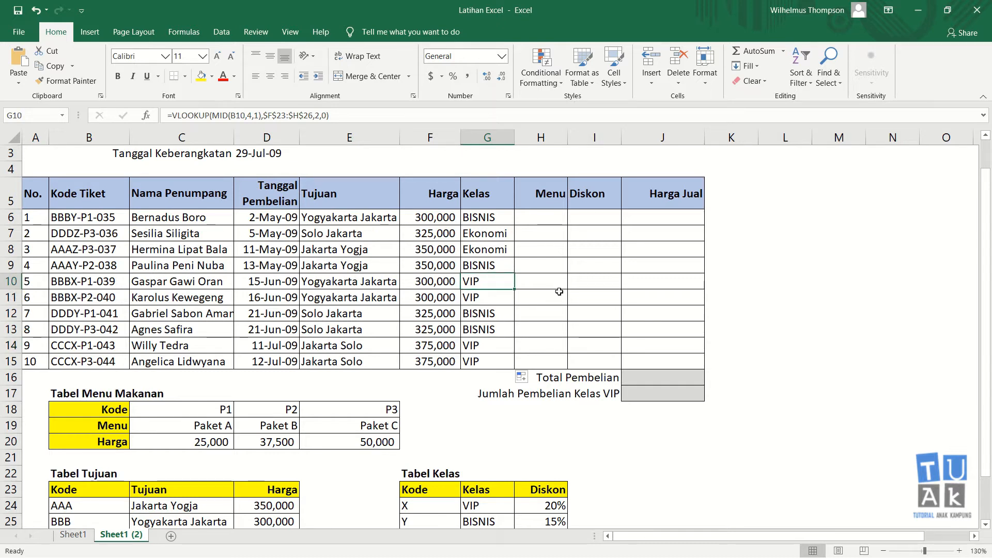
pyautogui.click(543, 222)
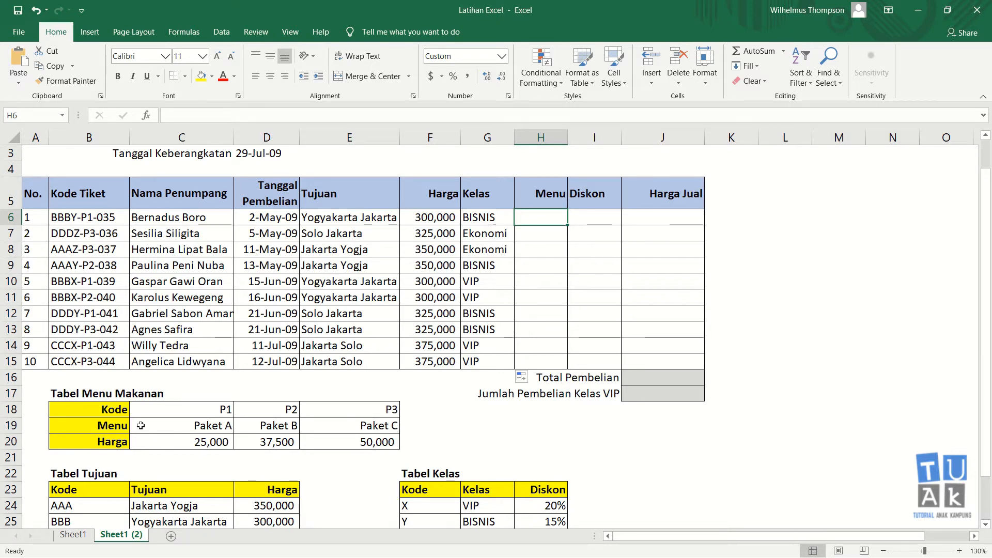
pyautogui.scroll(-1, 340, 437)
pyautogui.scroll(2, 339, 437)
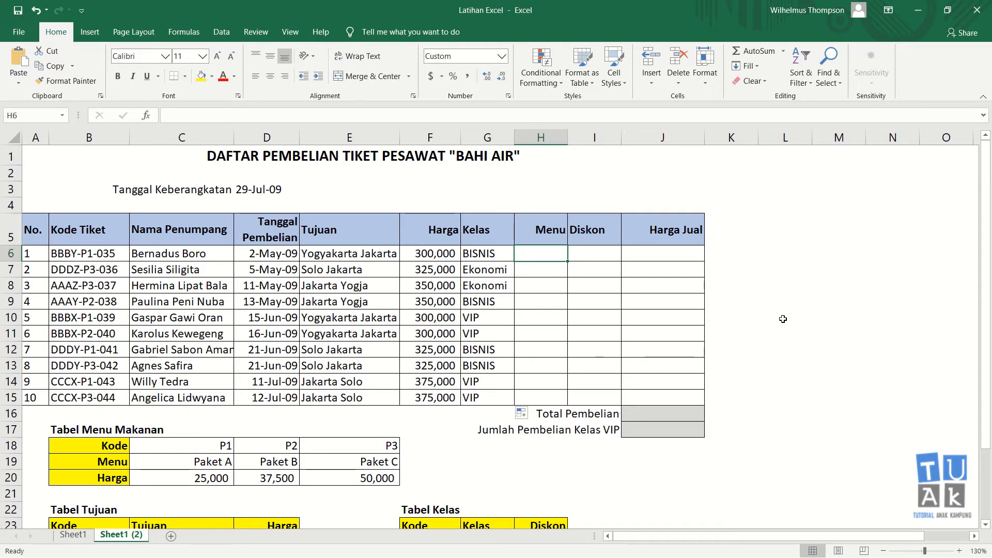
# In H6, begin the Menu formula =hlookup(mid(B6, for the first ticket
pyautogui.write('=')
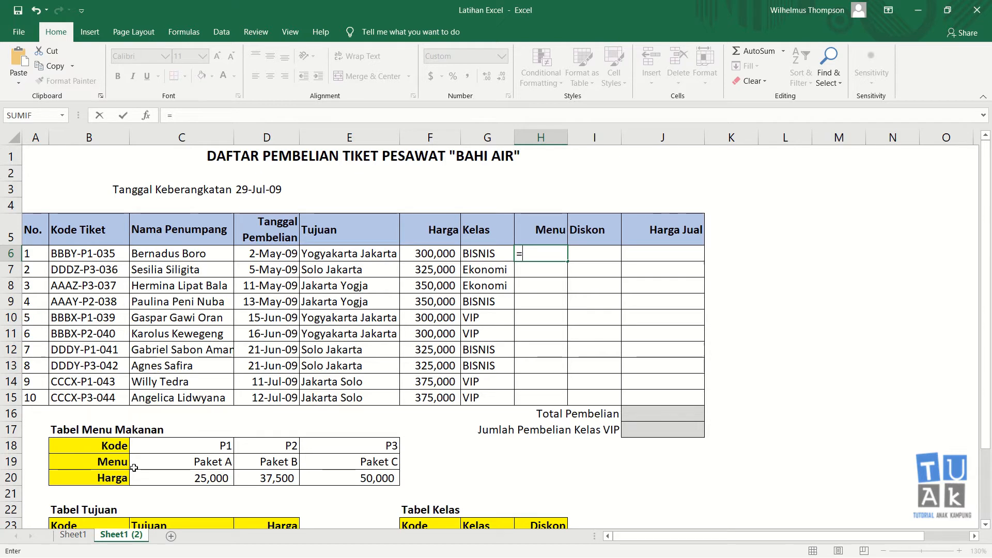
pyautogui.write('hlookup')
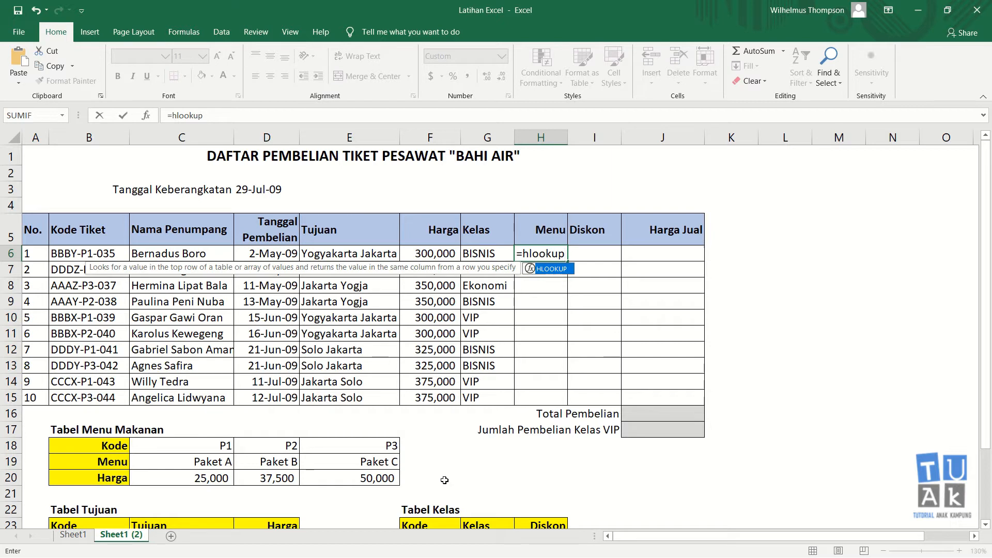
pyautogui.write('(')
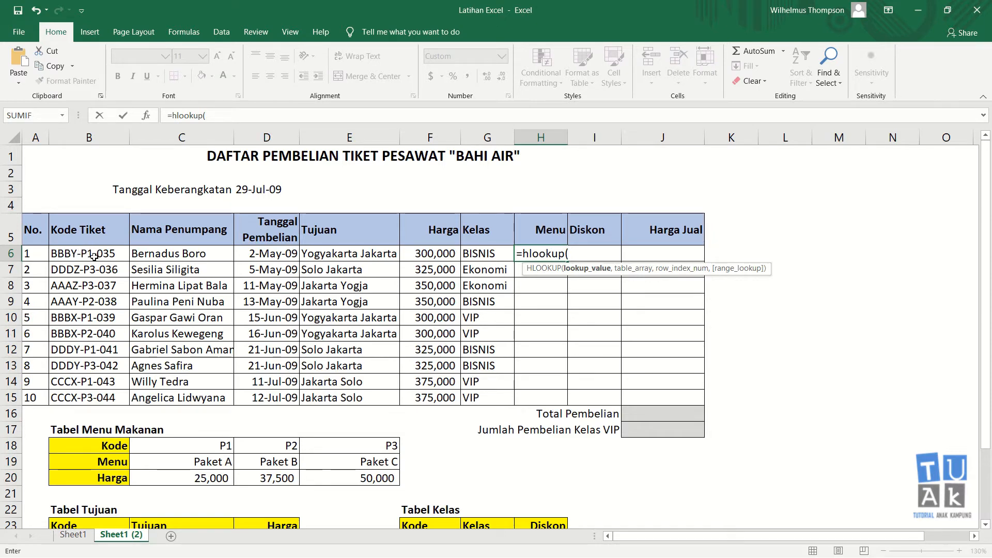
pyautogui.write('mid')
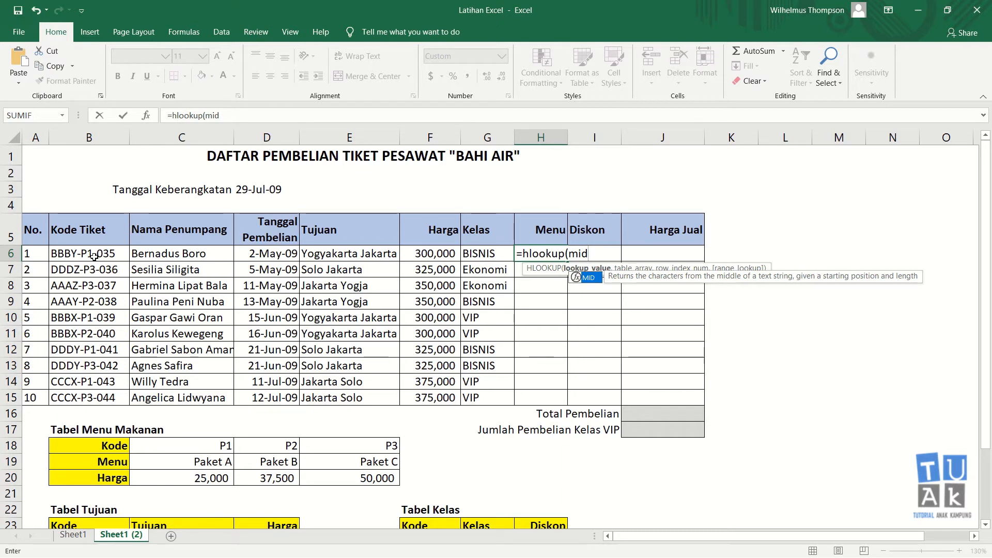
pyautogui.write('(')
pyautogui.click(93, 255)
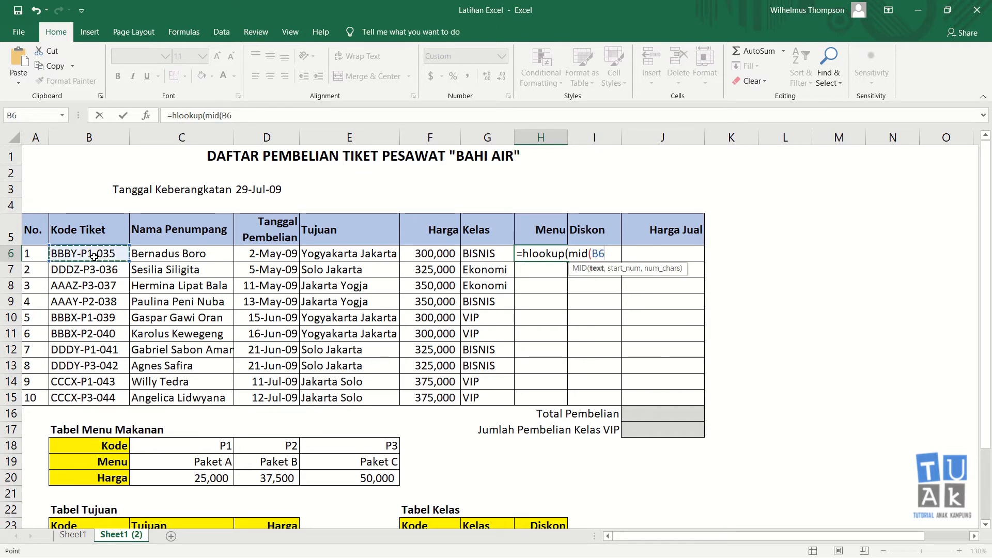
pyautogui.write(',6,2),')
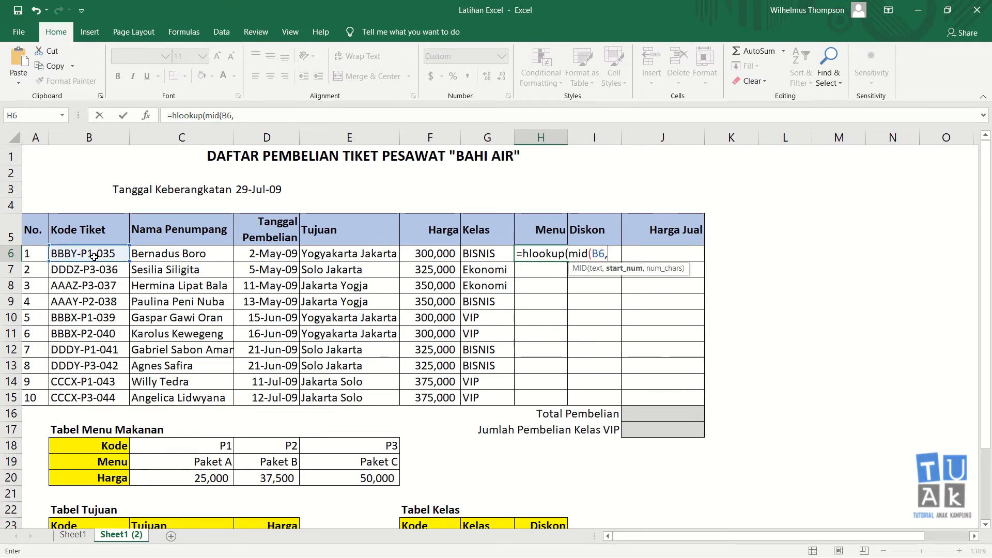
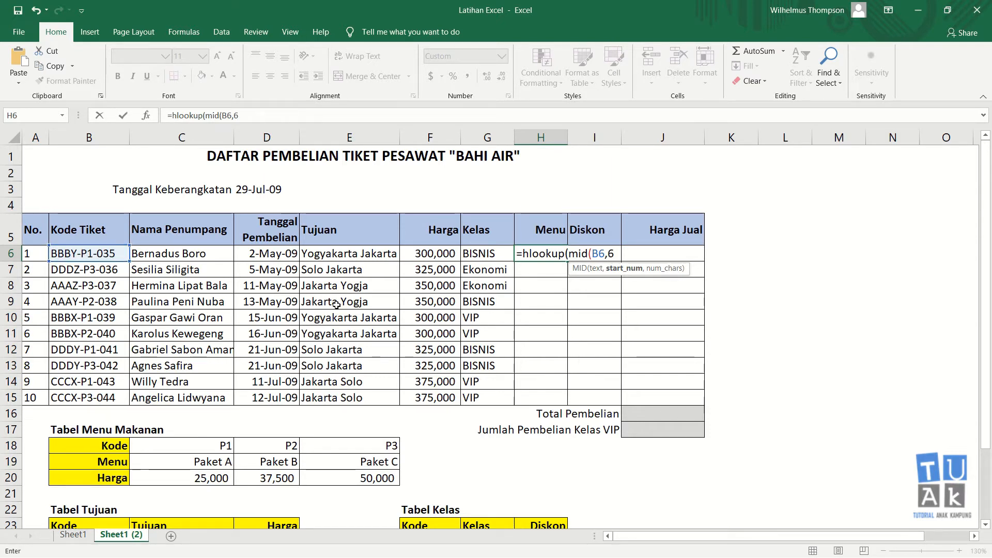
# Finish H6 as =HLOOKUP(MID(B6,6,2),$B$18:$E$20,3,0) so it shows 25,000
pyautogui.write(',')
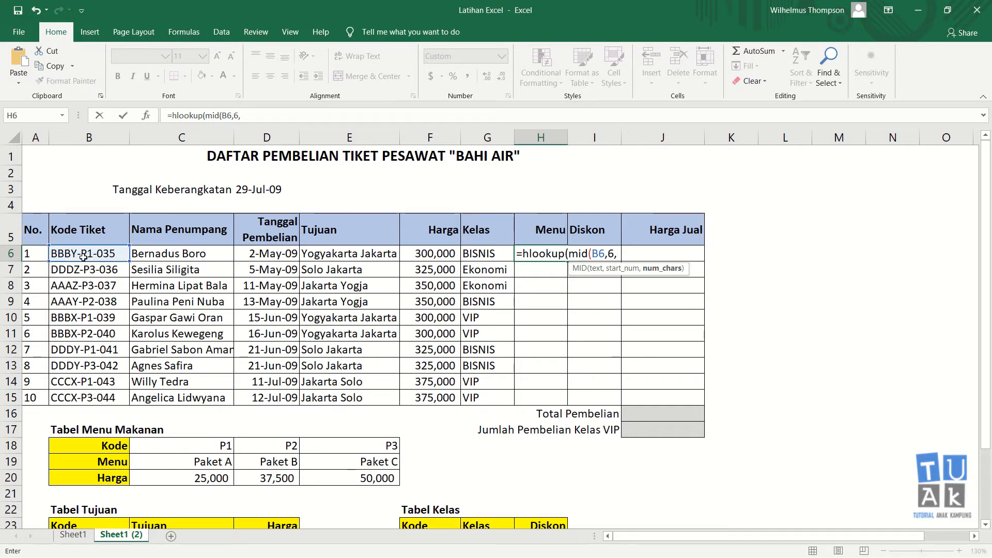
pyautogui.write('2')
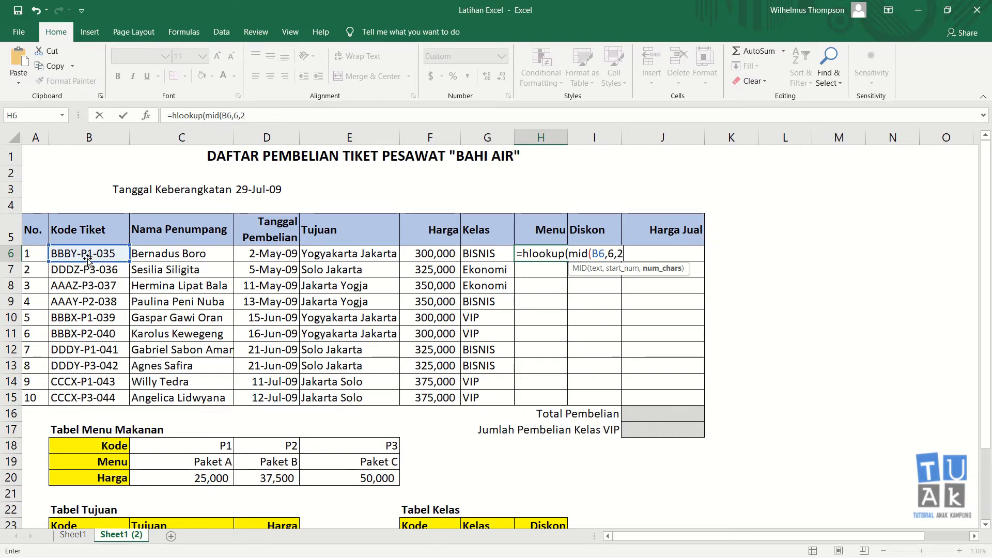
pyautogui.write(')')
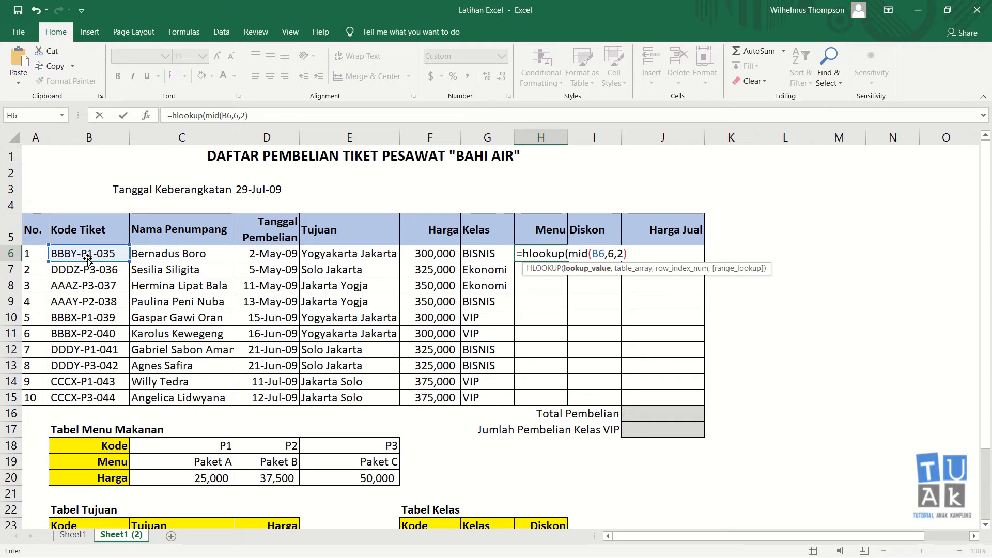
pyautogui.write(',')
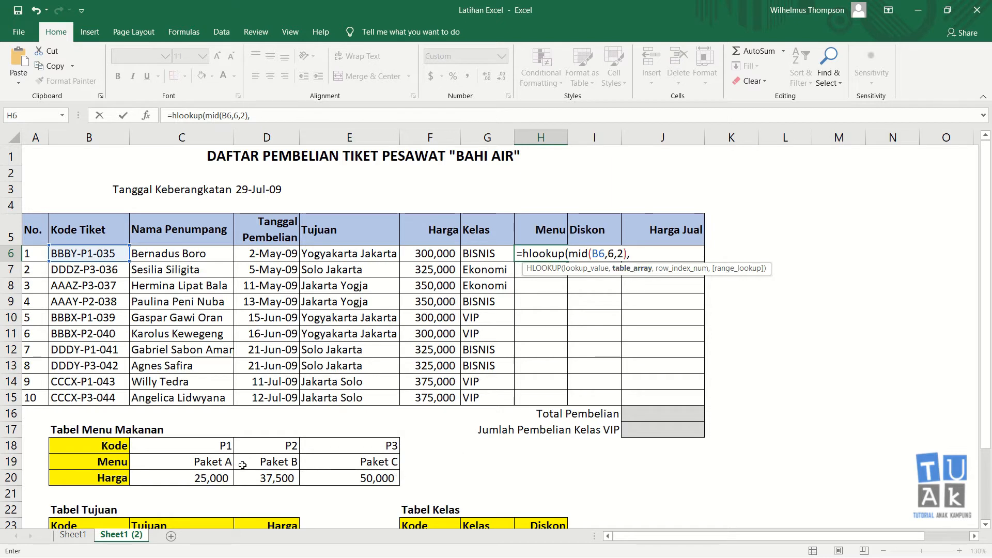
pyautogui.moveTo(107, 447); pyautogui.dragTo(322, 477)
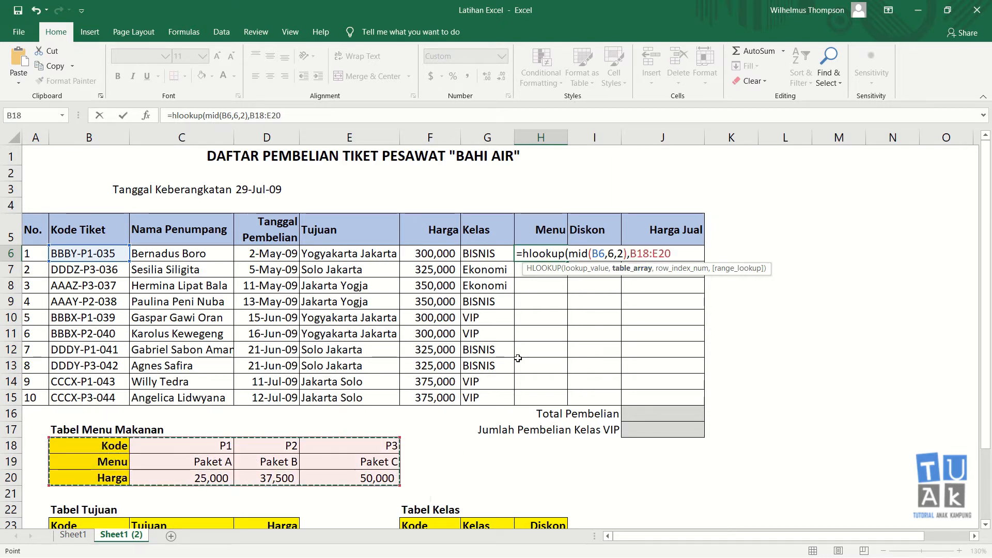
pyautogui.press('F4')
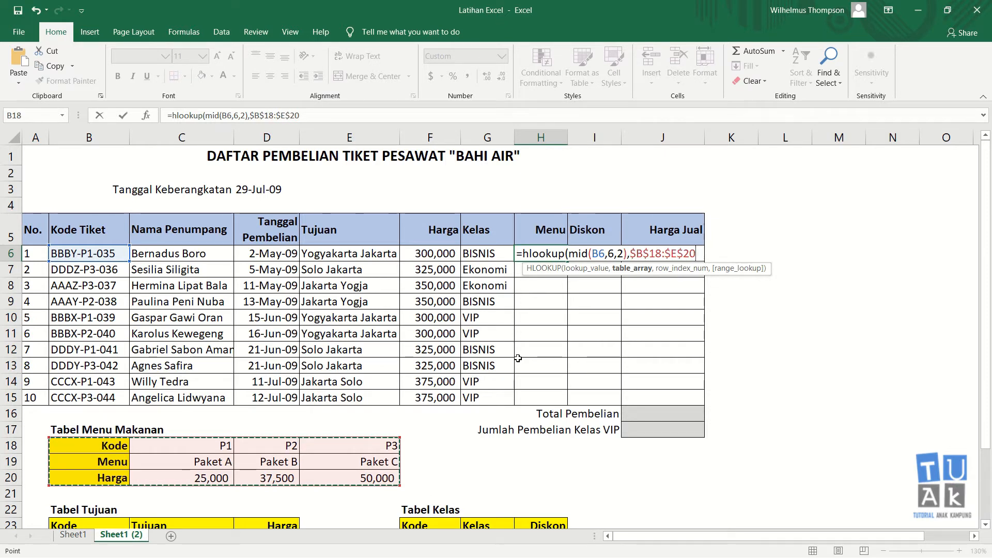
pyautogui.write(',')
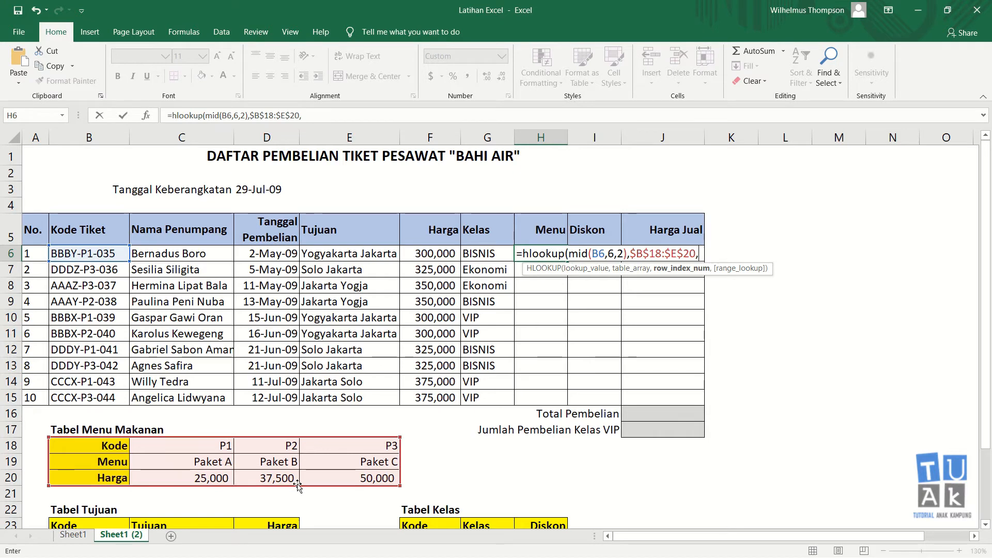
pyautogui.write('3,0)')
pyautogui.press('Return')
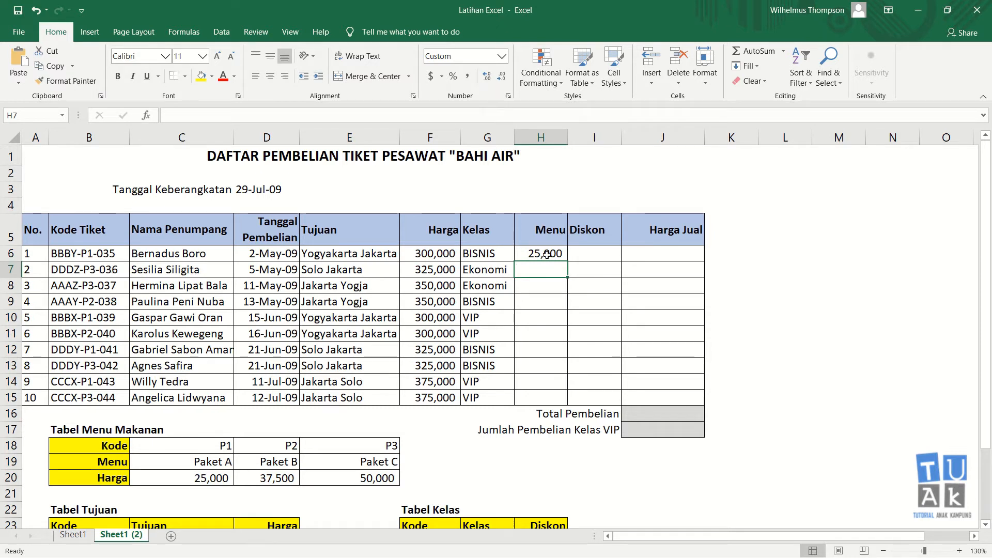
# Copy H6's Menu lookup down to H15, then spot-check H13 against the Paket C price
pyautogui.click(519, 258)
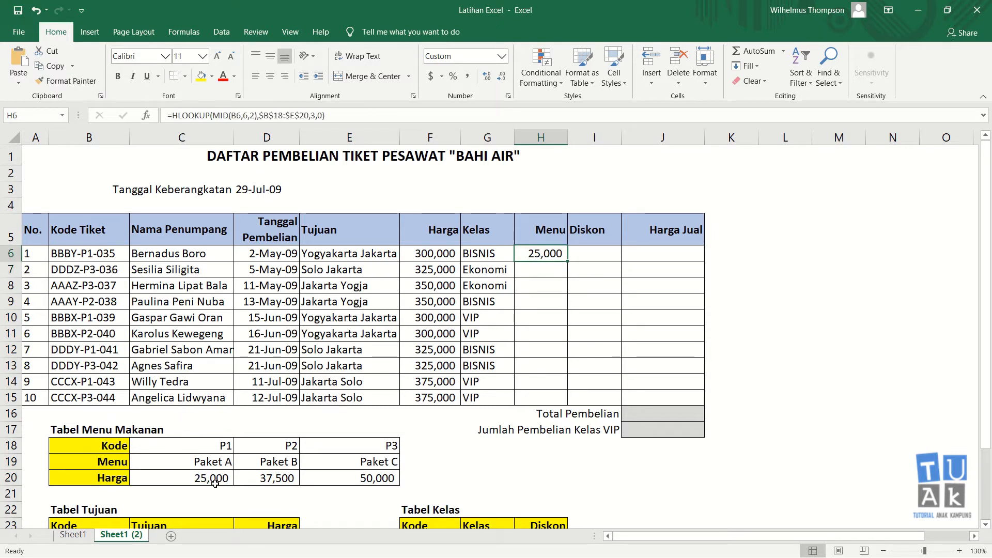
pyautogui.moveTo(568, 261); pyautogui.dragTo(562, 401)
pyautogui.click(545, 354)
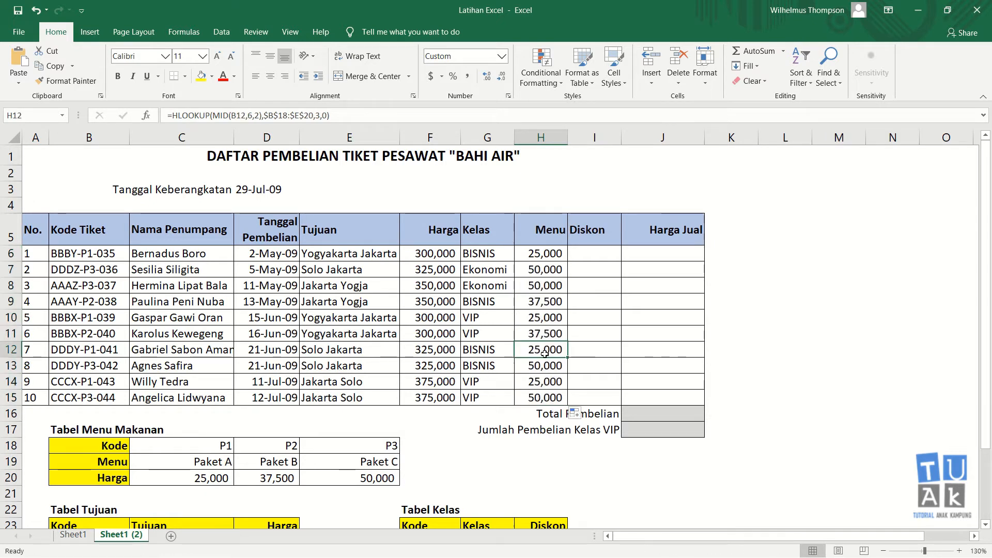
pyautogui.click(89, 370)
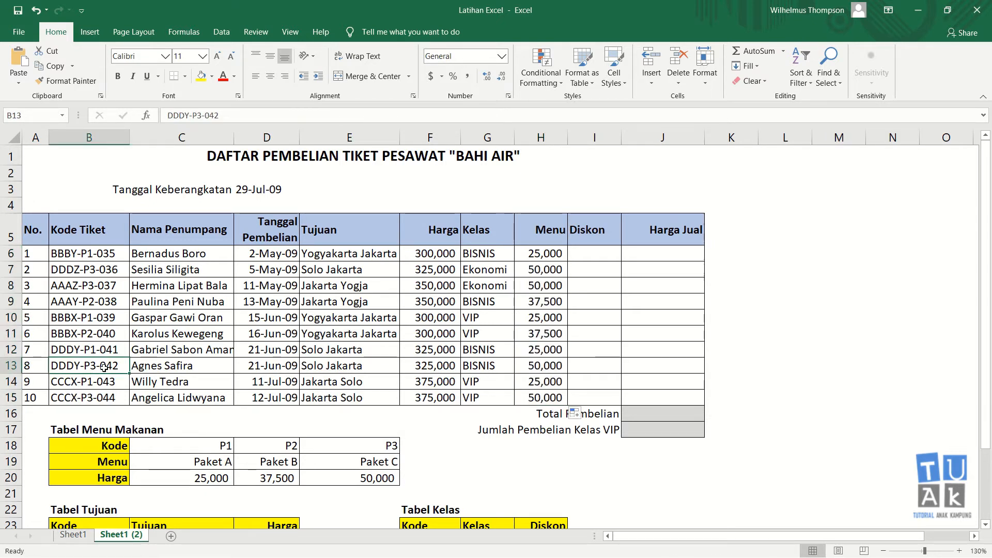
pyautogui.click(521, 364)
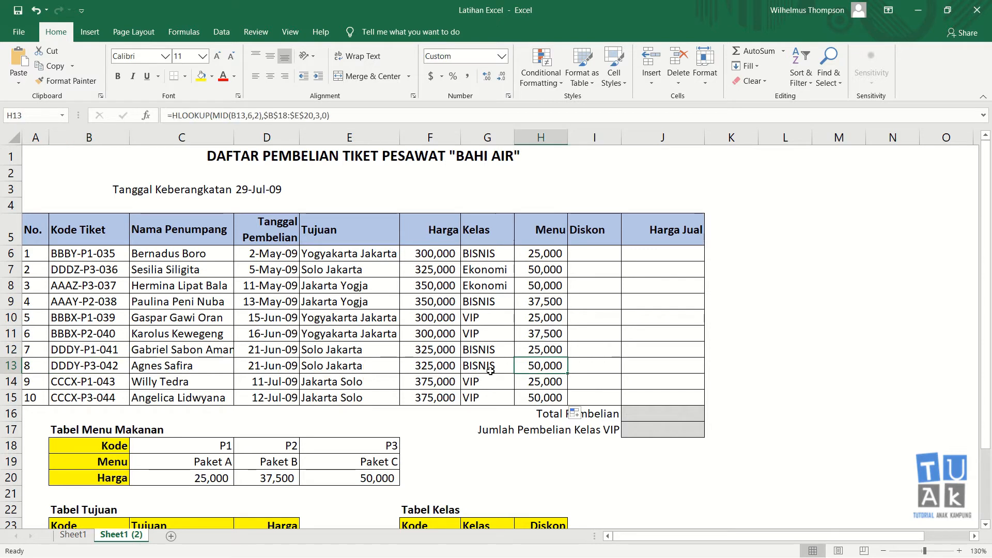
pyautogui.click(375, 480)
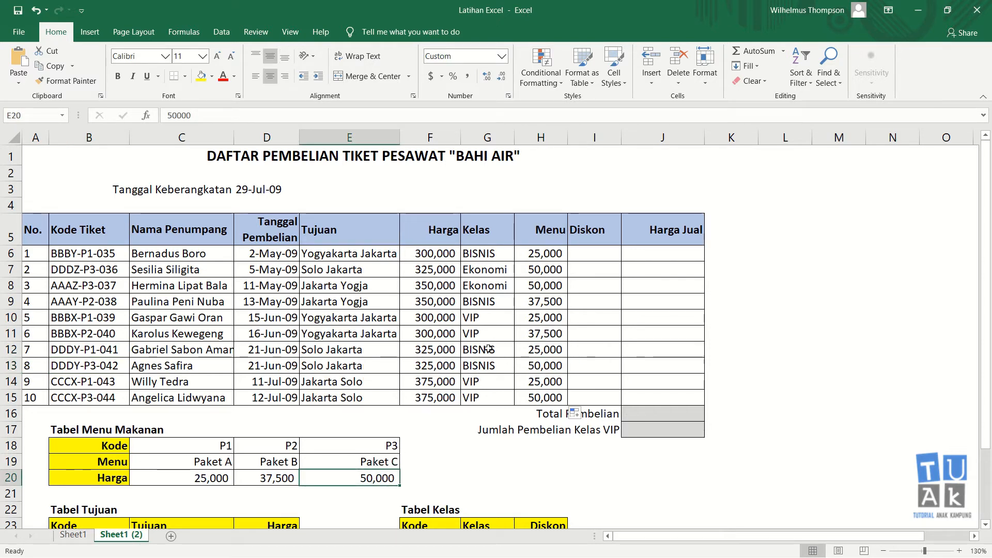
pyautogui.click(543, 255)
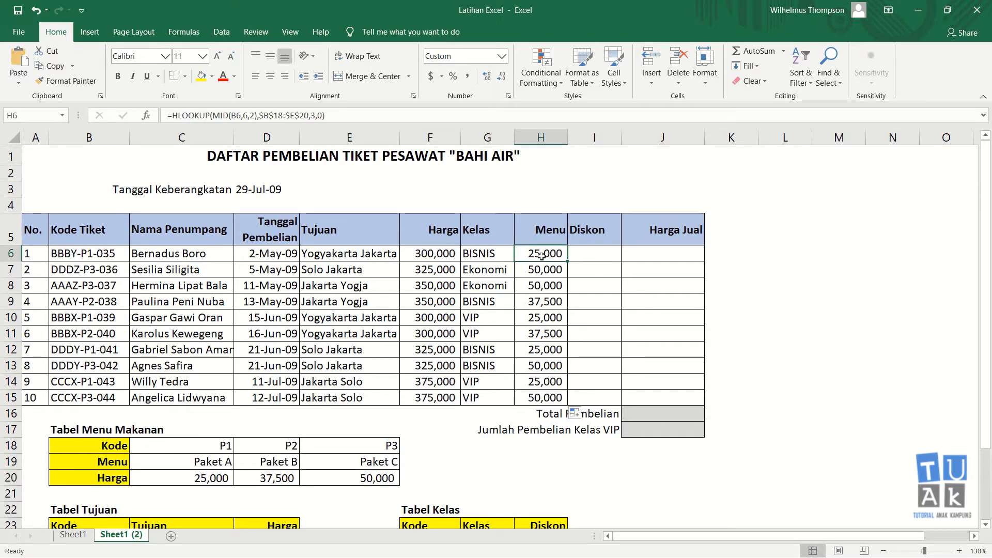
pyautogui.click(597, 253)
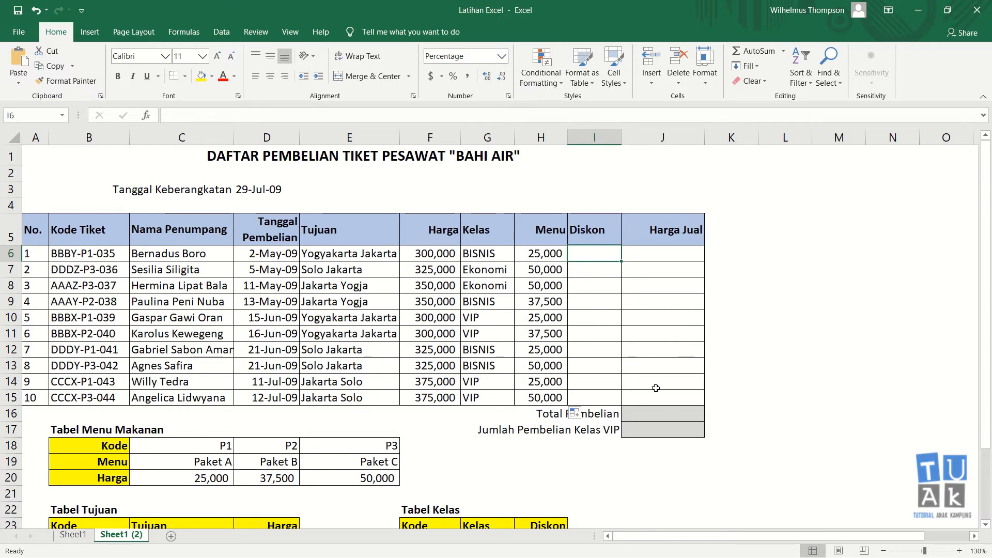
pyautogui.scroll(-2, 656, 388)
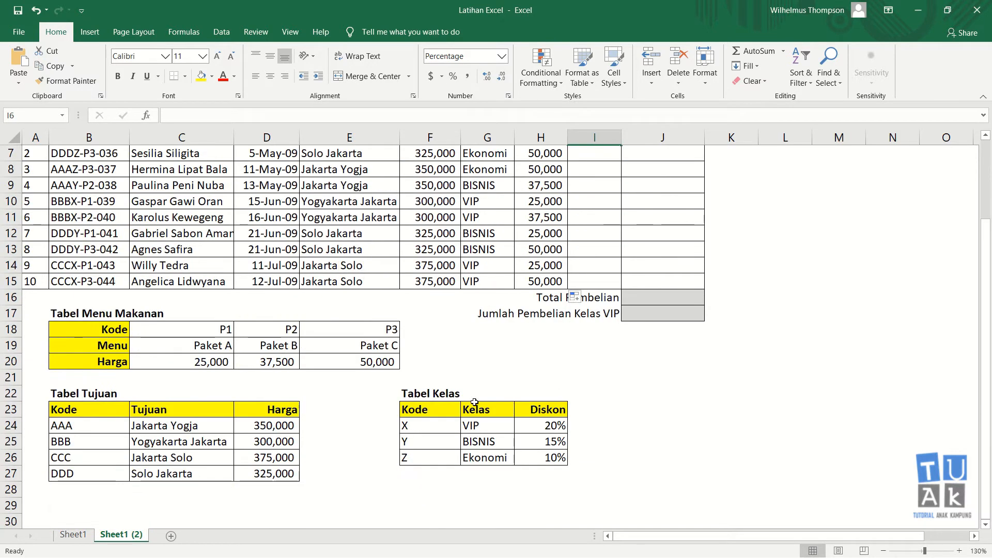
pyautogui.click(543, 411)
pyautogui.click(488, 426)
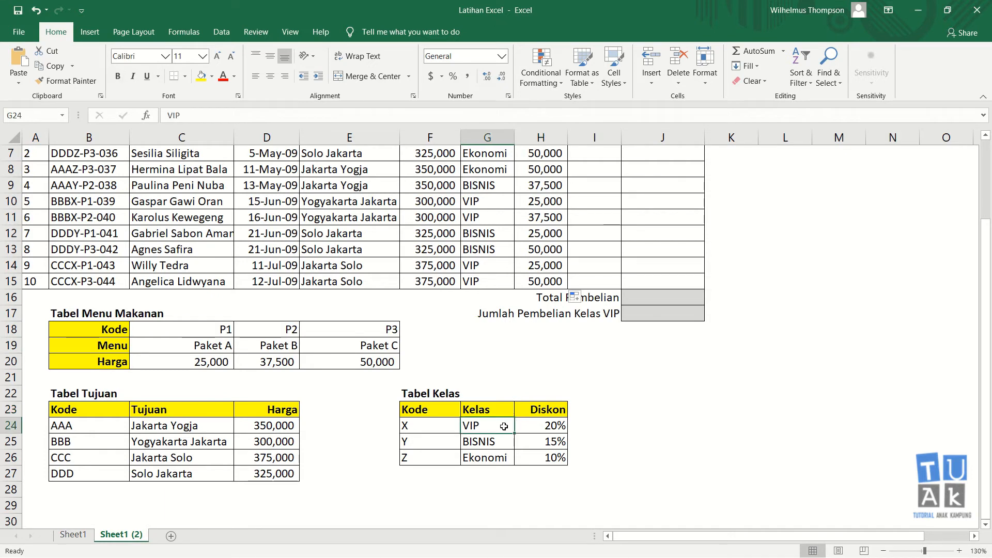
pyautogui.click(555, 426)
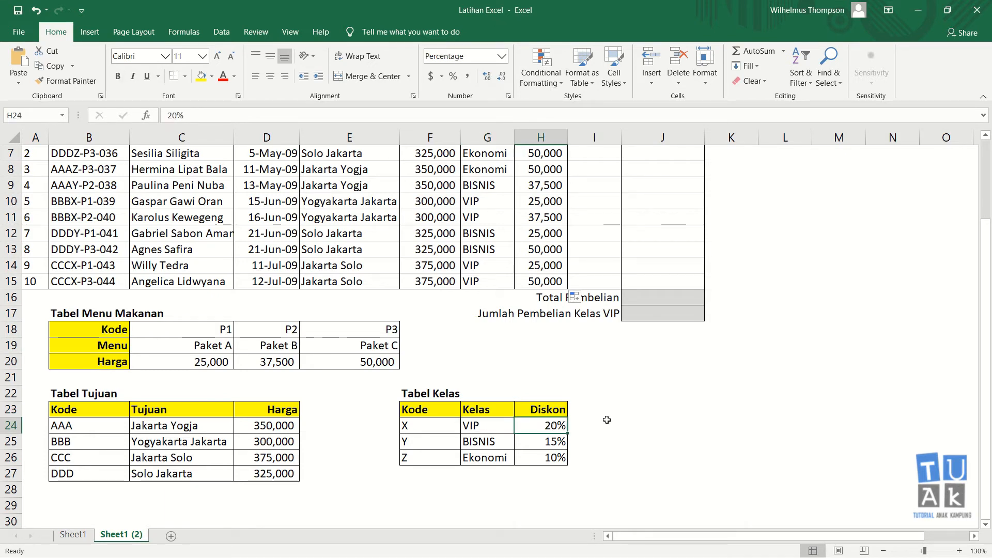
pyautogui.scroll(1, 607, 420)
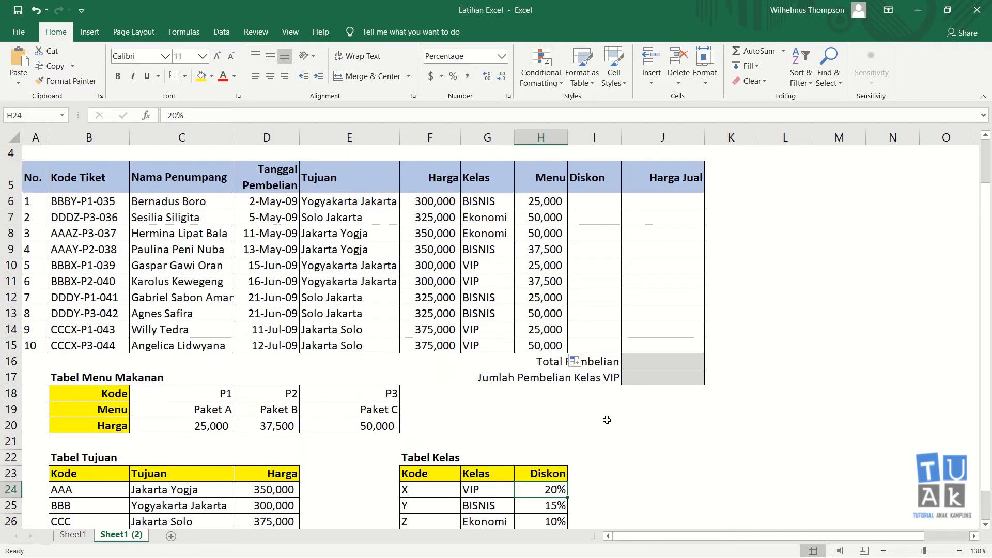
pyautogui.click(600, 200)
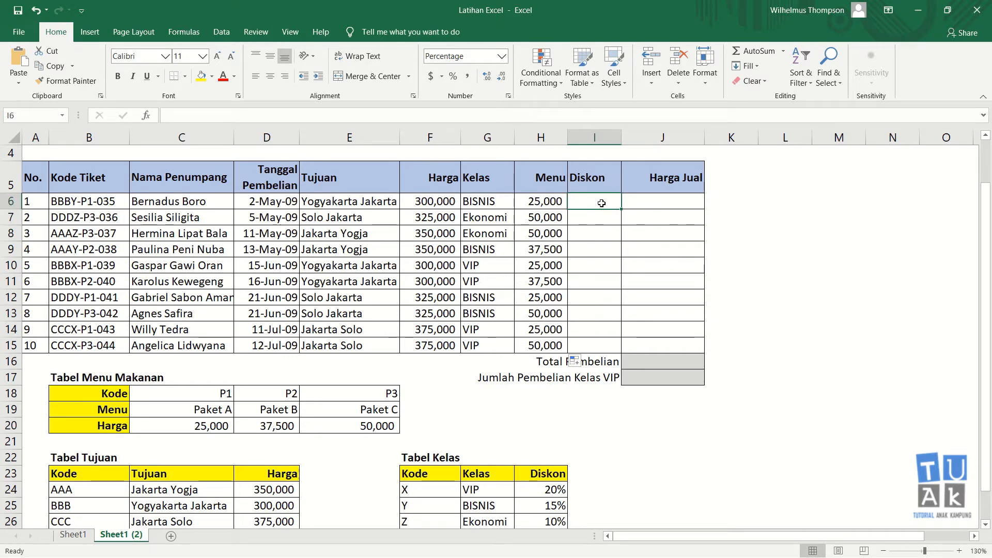
# Begin I6's discount formula as =VLOOKUP(MID(B6,4,1), using the ticket's class code
pyautogui.write('=vlooku')
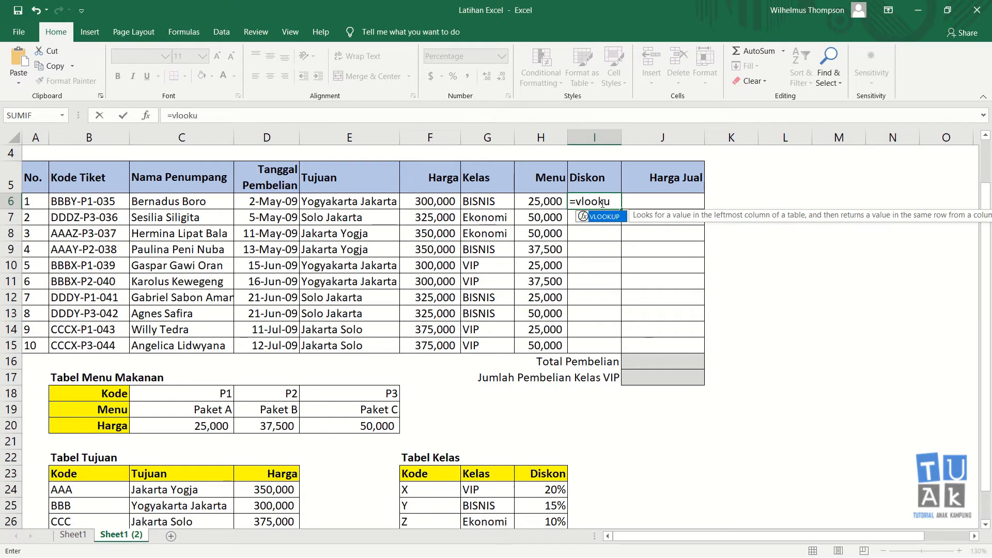
pyautogui.write('p')
pyautogui.write('(')
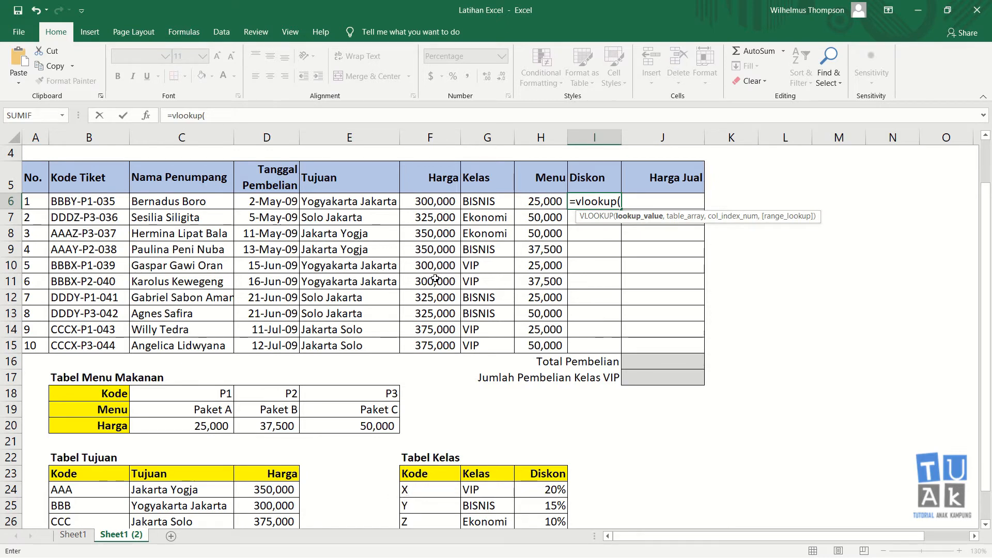
pyautogui.write('mid')
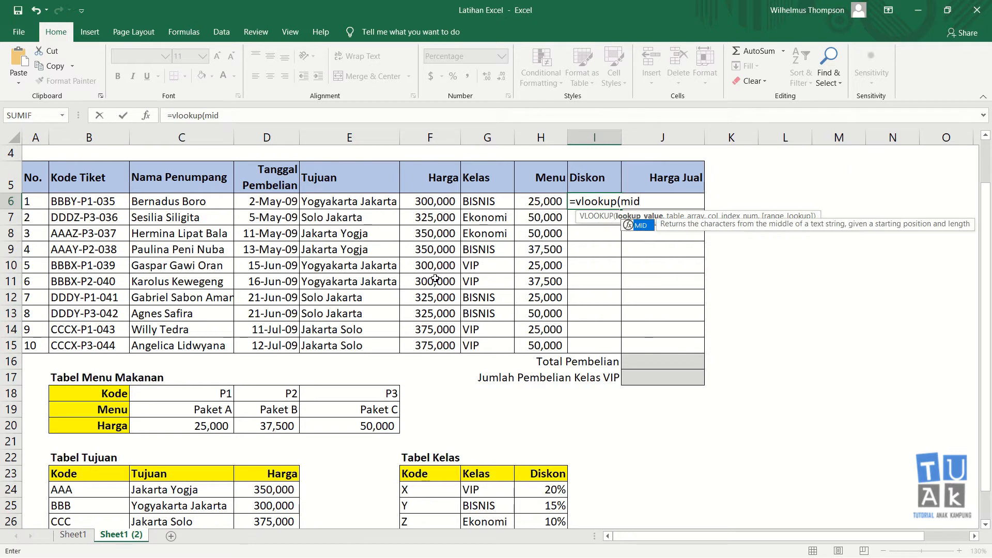
pyautogui.write('(')
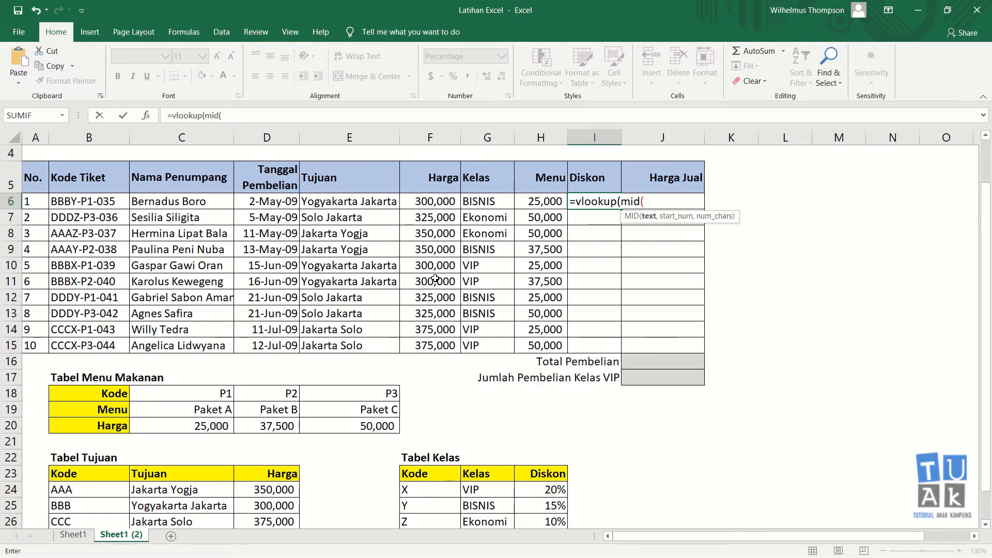
pyautogui.click(109, 208)
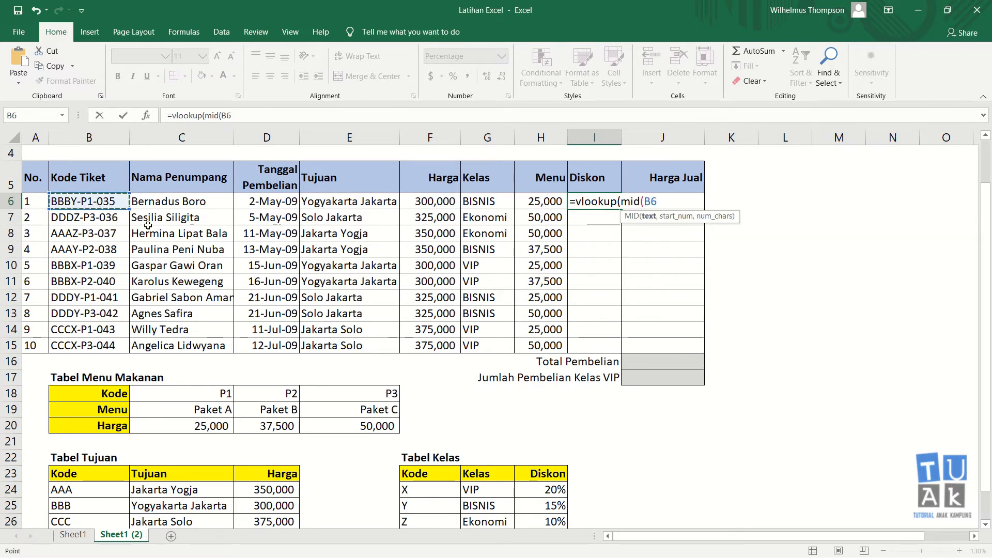
pyautogui.write(',')
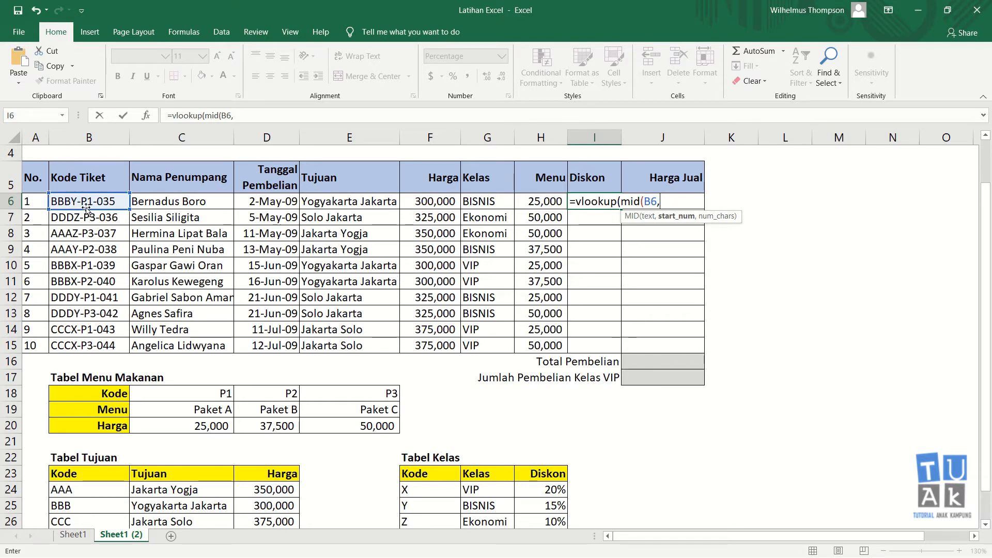
pyautogui.write('4,')
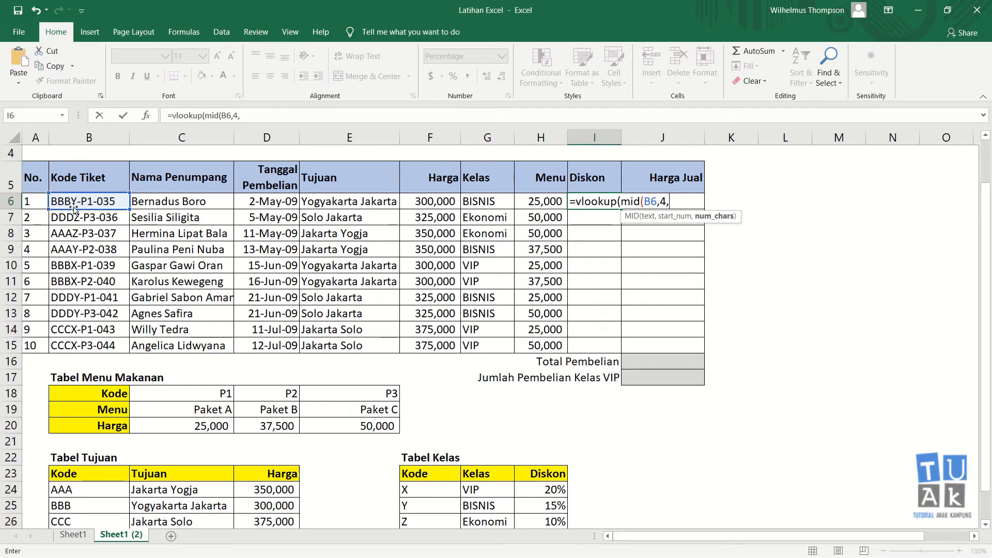
pyautogui.write('1')
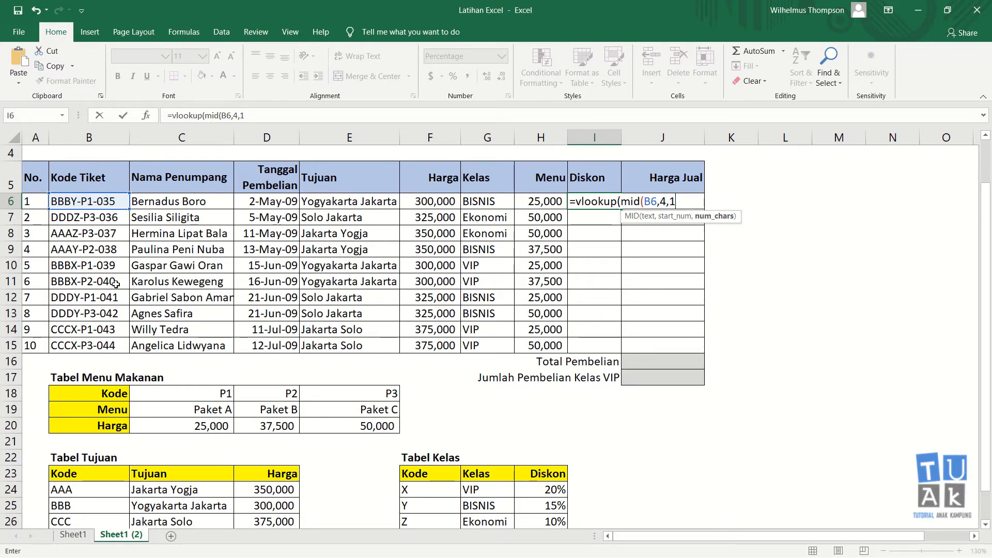
pyautogui.write(')')
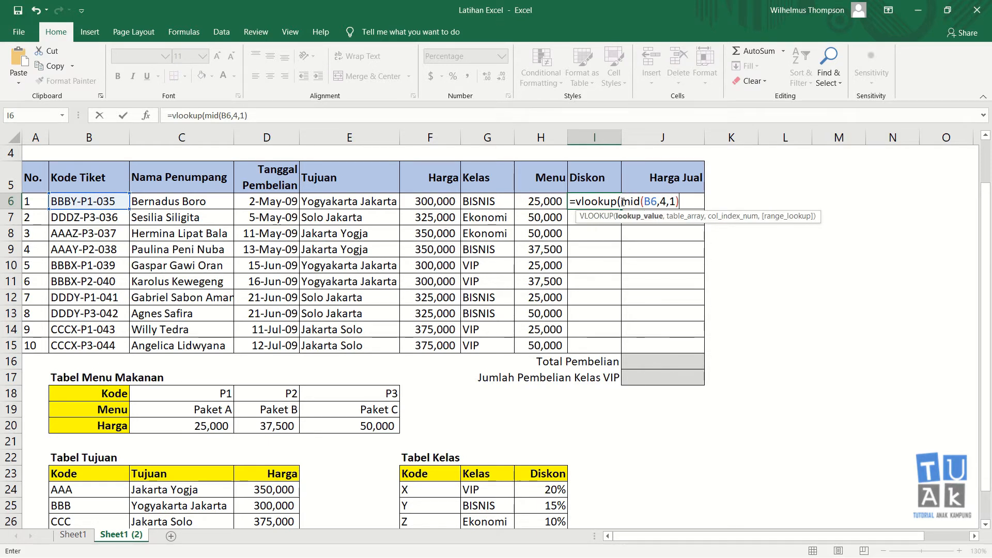
pyautogui.write(',')
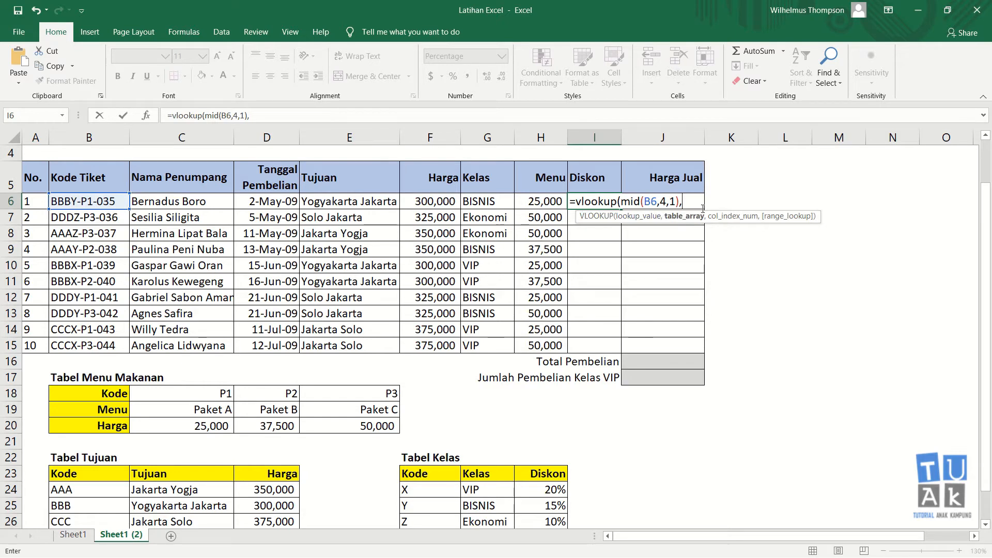
# Complete the lookup against $F$23:$H$26, column 3, exact match, so I6 shows 15%
pyautogui.moveTo(429, 474); pyautogui.dragTo(561, 474)
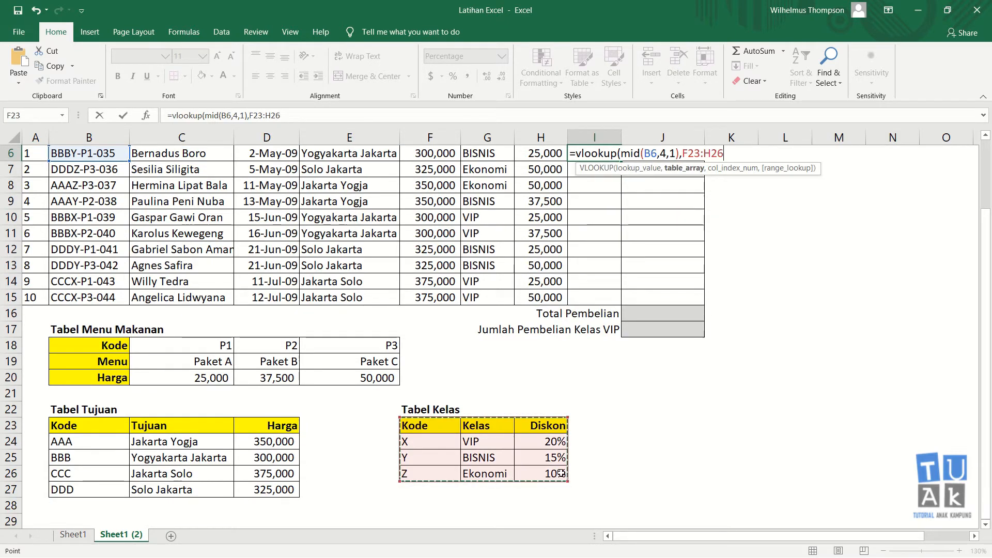
pyautogui.press('F4')
pyautogui.scroll(2, 642, 359)
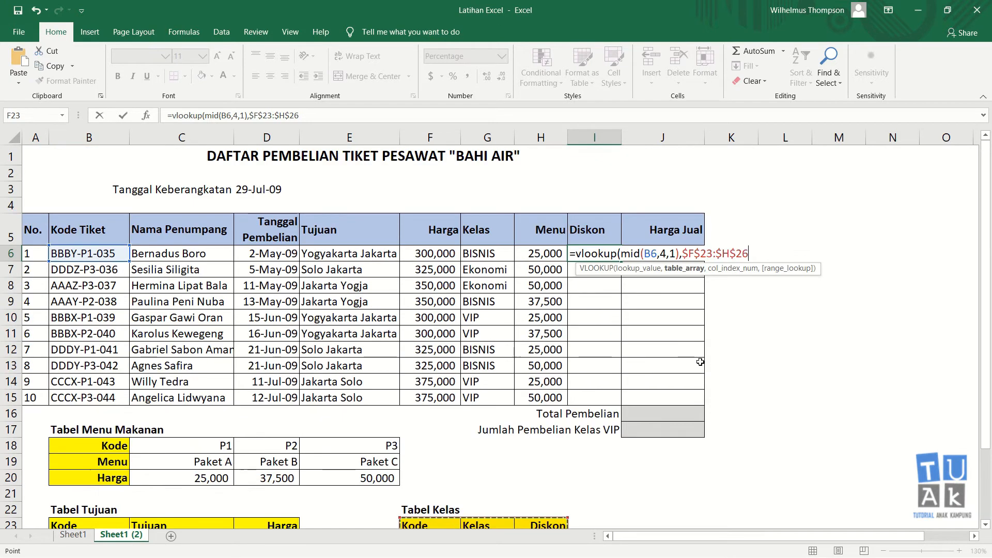
pyautogui.write(',')
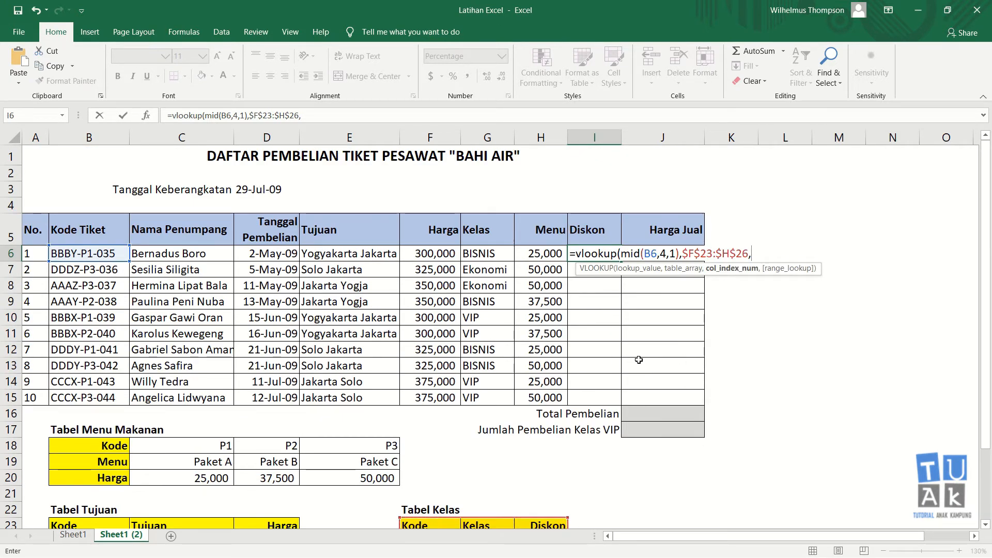
pyautogui.scroll(-1, 639, 360)
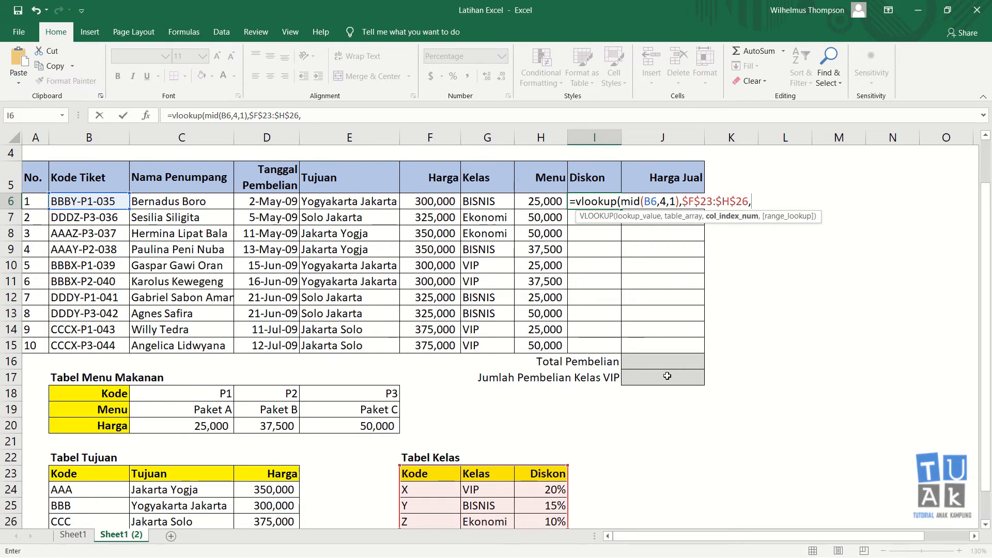
pyautogui.write('3,0')
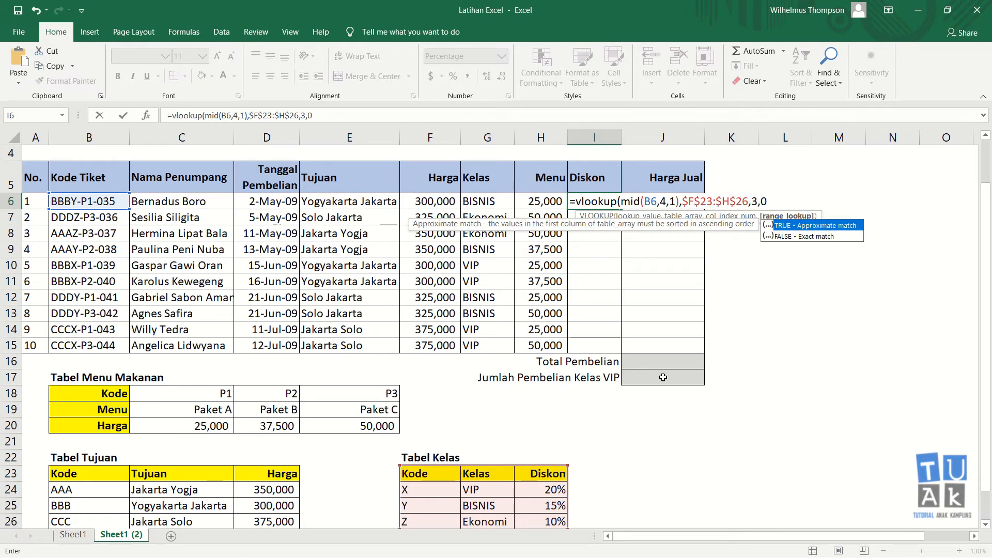
pyautogui.press('Return')
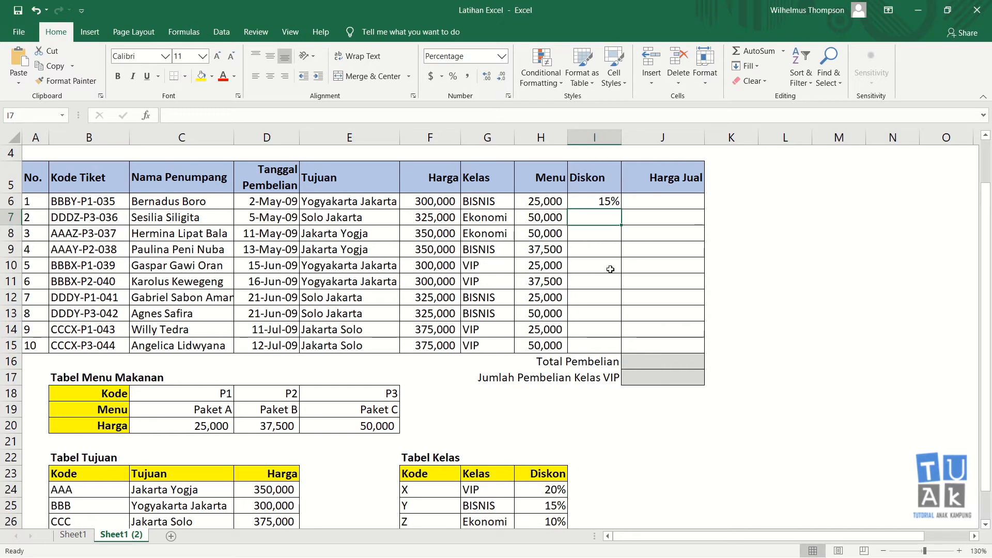
# Copy I6's discount formula down to I15, then spot-check row 10 against the VIP discount
pyautogui.click(602, 205)
pyautogui.click(496, 204)
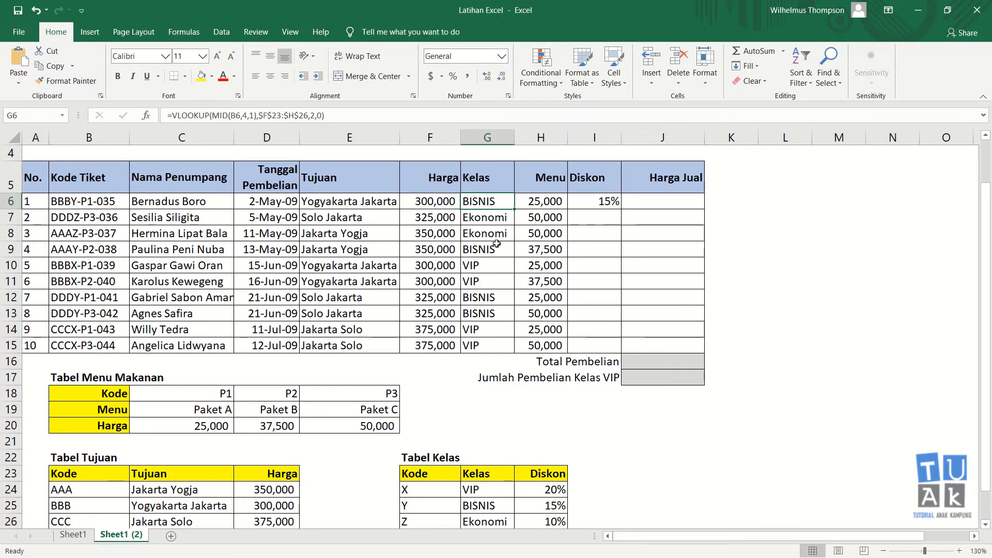
pyautogui.click(601, 201)
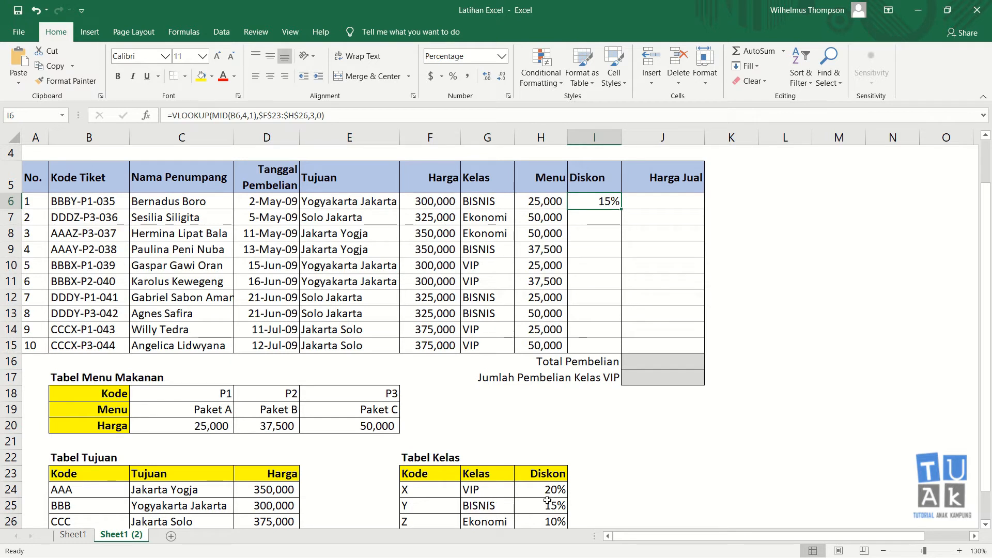
pyautogui.moveTo(621, 209); pyautogui.dragTo(613, 350)
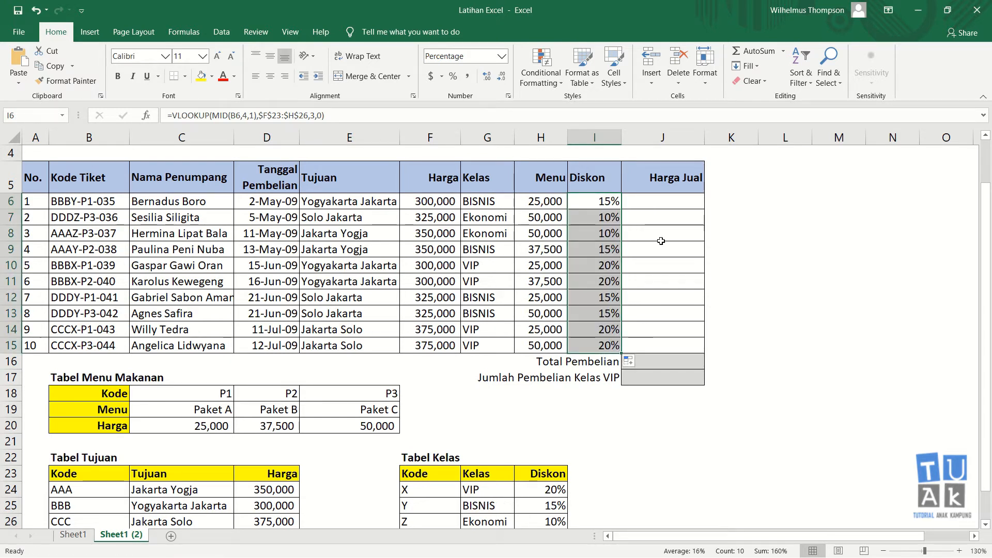
pyautogui.click(499, 263)
pyautogui.click(606, 266)
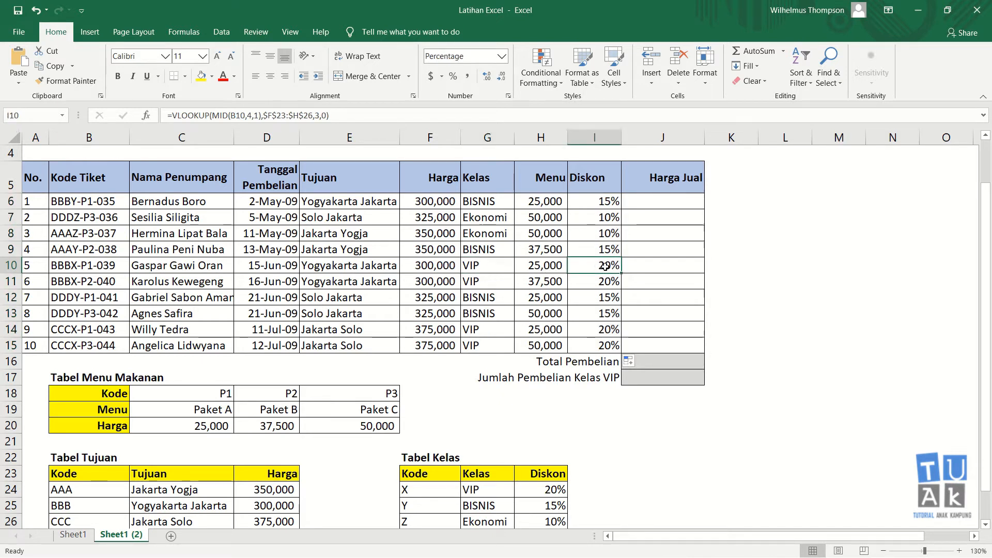
pyautogui.click(551, 492)
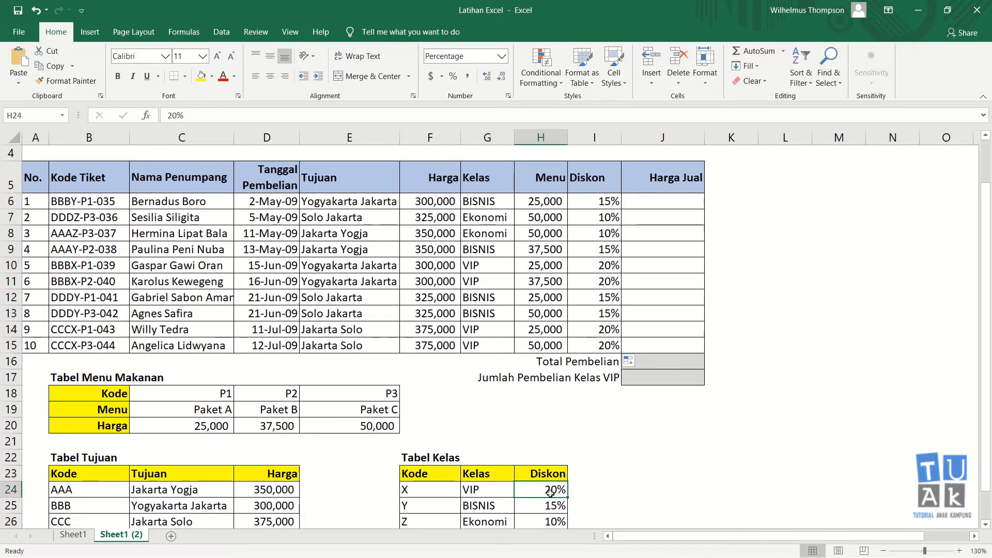
pyautogui.click(662, 203)
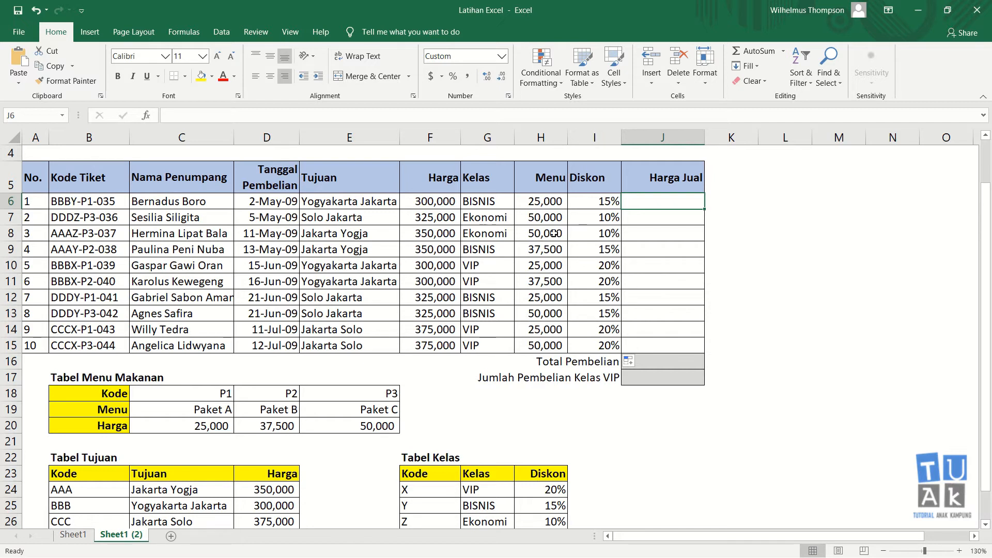
pyautogui.click(446, 203)
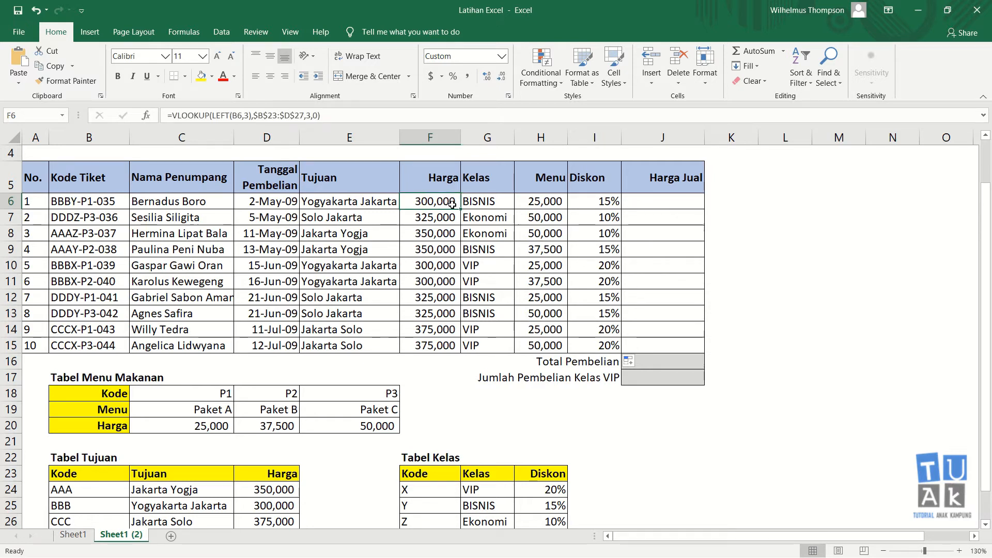
pyautogui.click(536, 200)
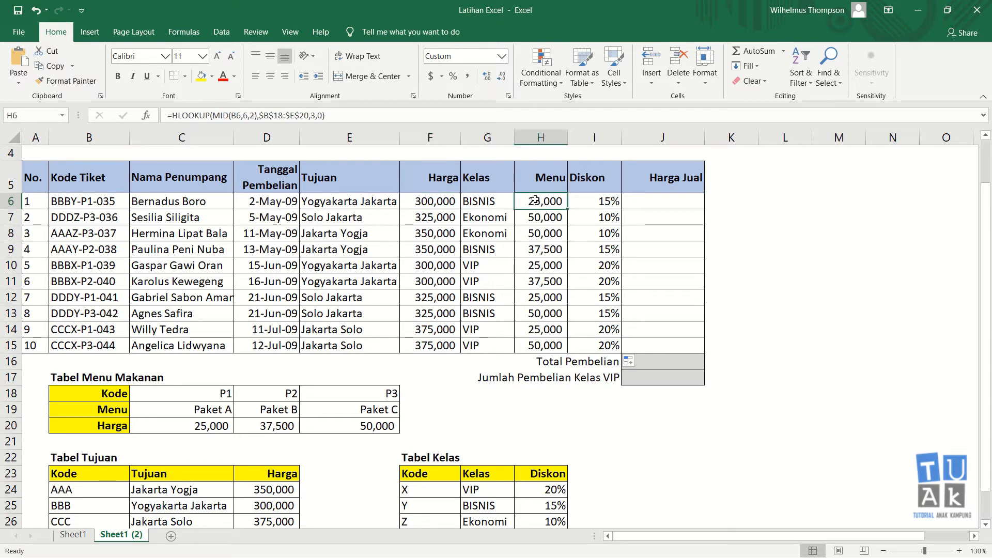
pyautogui.click(441, 201)
pyautogui.click(539, 202)
pyautogui.click(582, 202)
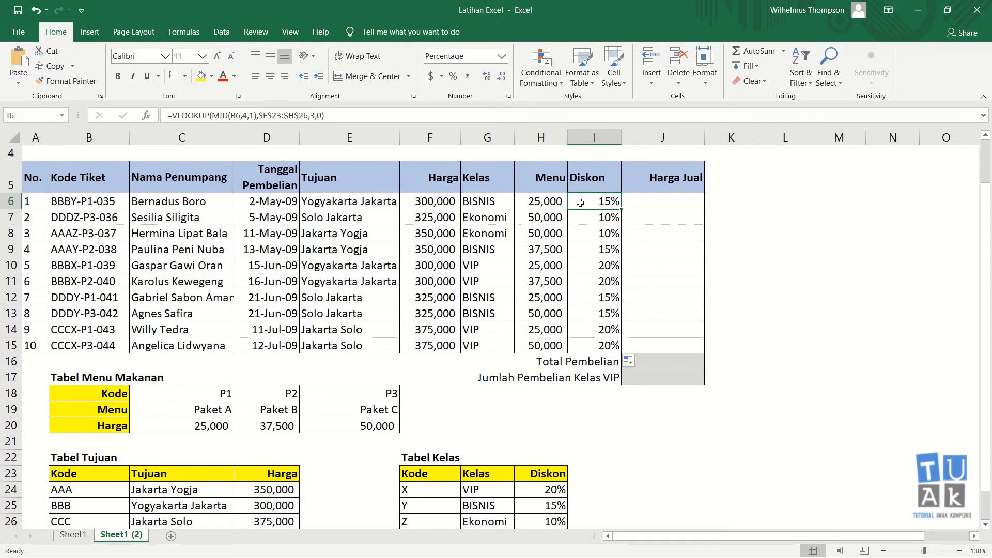
pyautogui.click(639, 200)
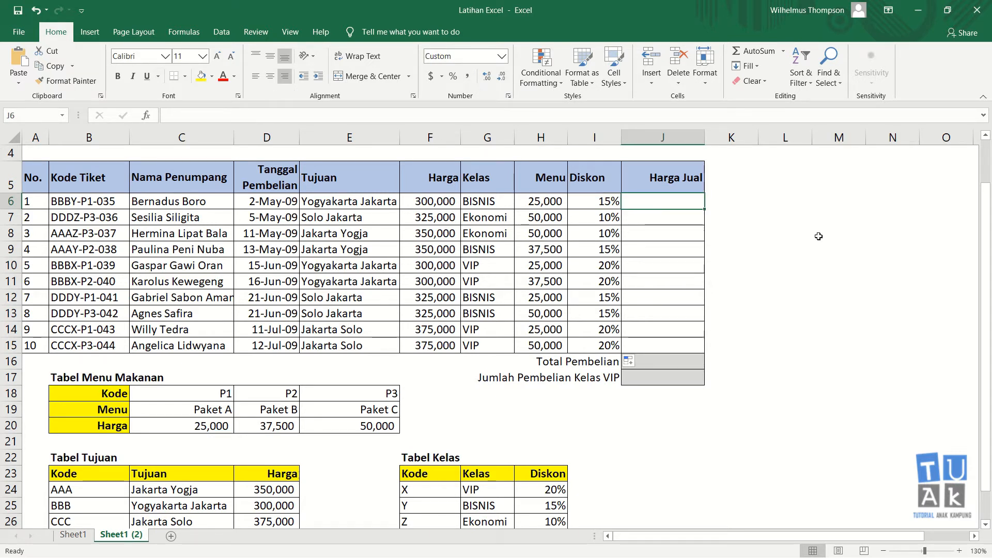
pyautogui.write('=')
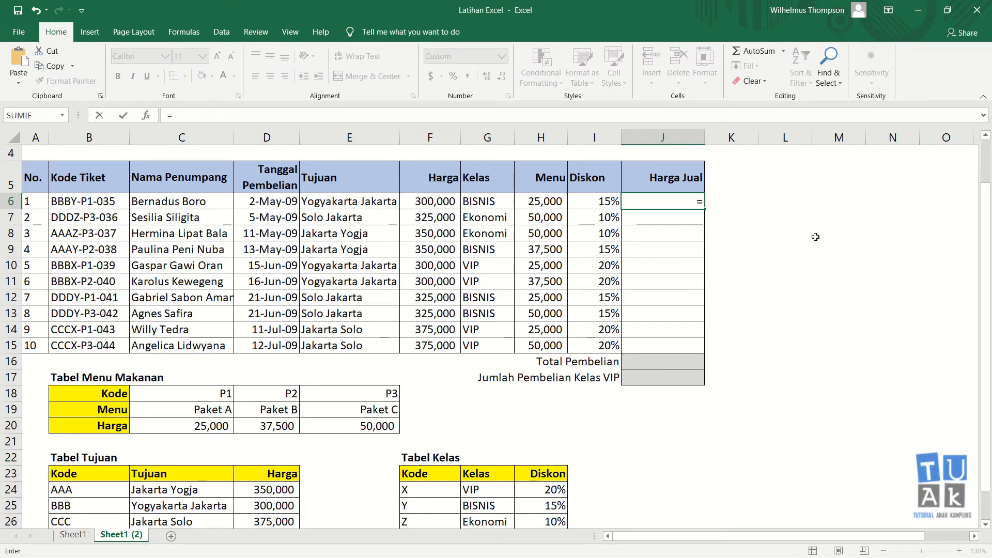
pyautogui.write('(')
pyautogui.click(450, 201)
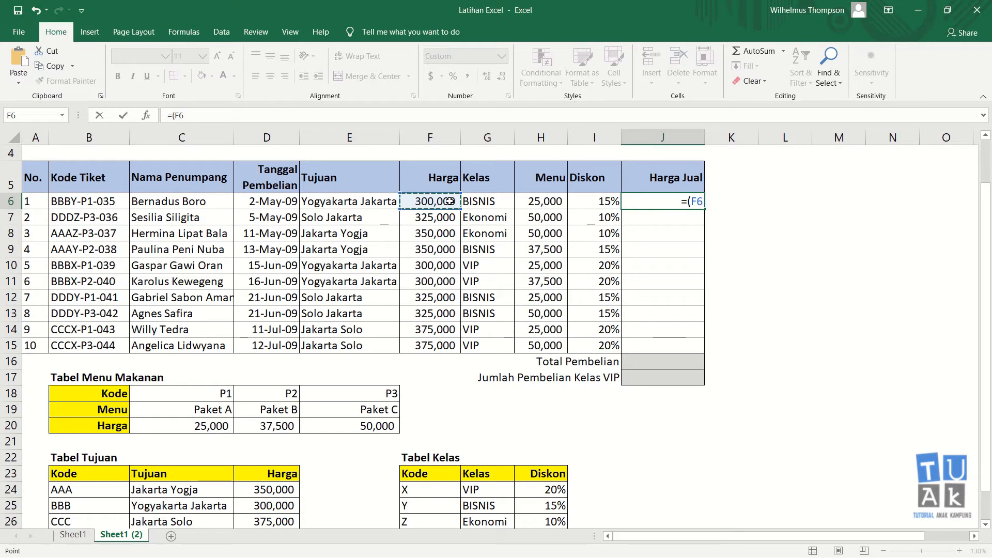
pyautogui.write('+')
pyautogui.click(542, 201)
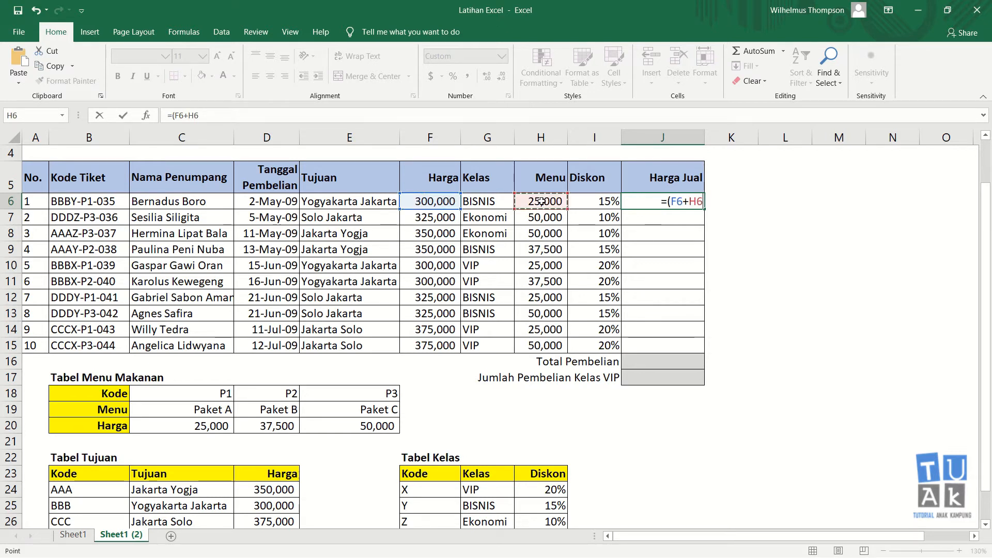
pyautogui.write(')')
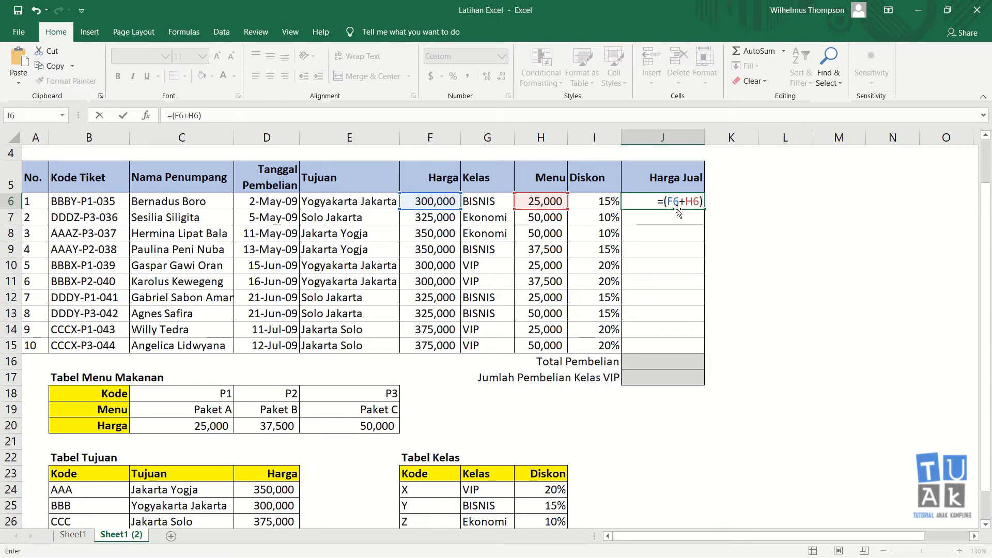
pyautogui.write('-(')
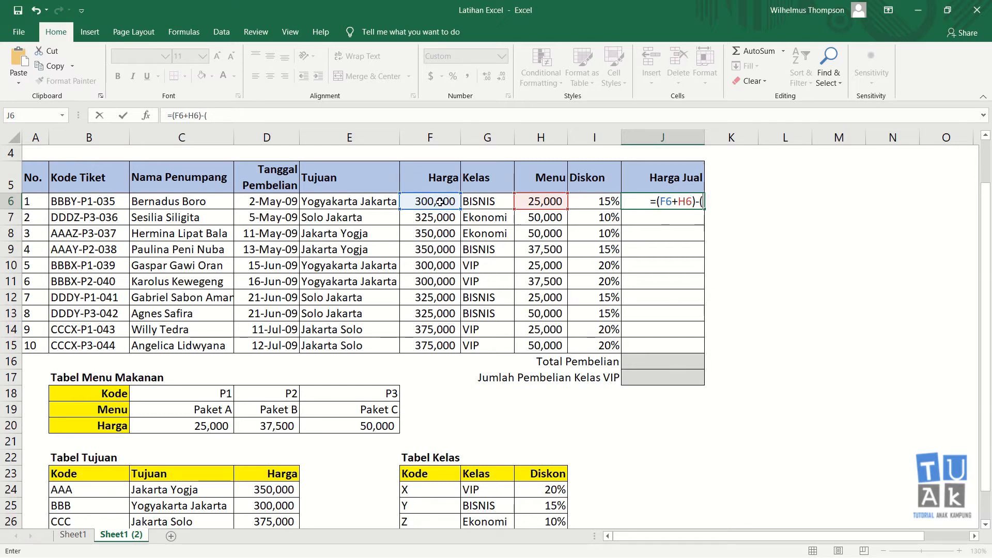
pyautogui.press('Escape')
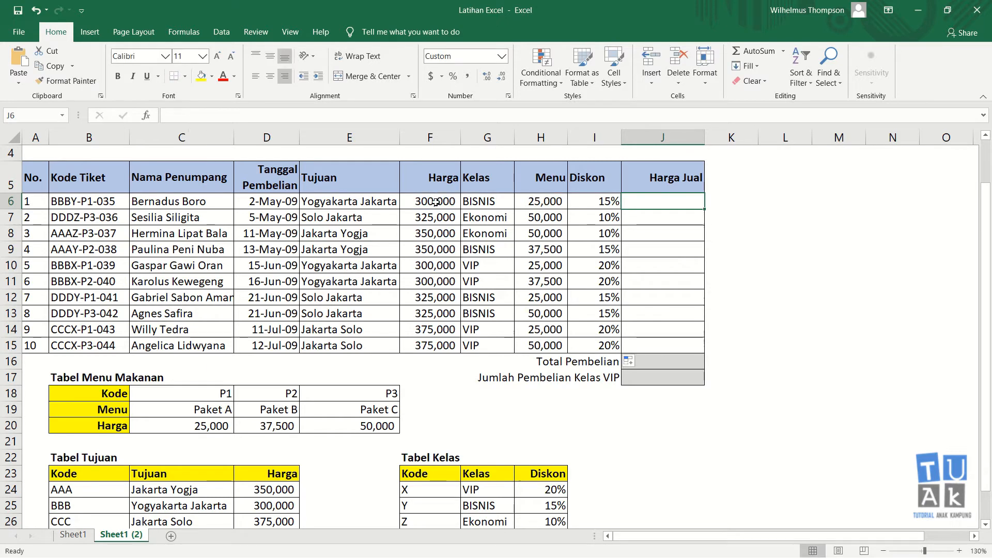
# In spare cell L6, add ticket price F6 and menu price H6 to get 325,000
pyautogui.click(763, 200)
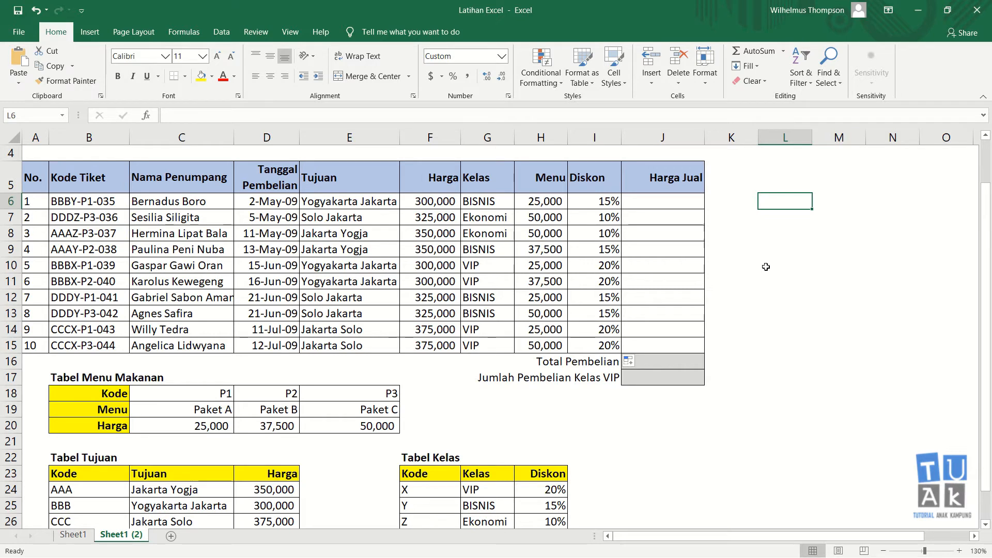
pyautogui.write('=')
pyautogui.click(451, 201)
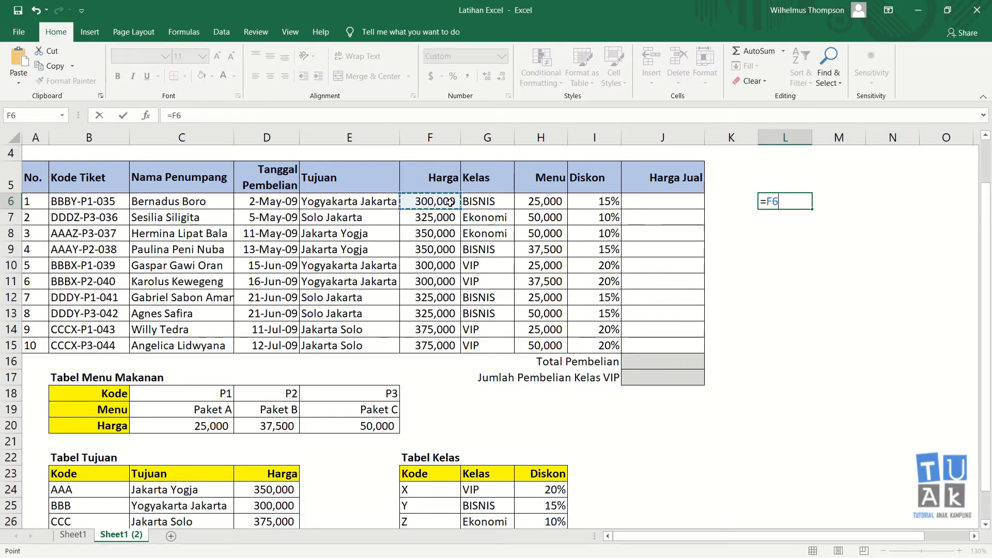
pyautogui.write('+')
pyautogui.click(542, 203)
pyautogui.press('Return')
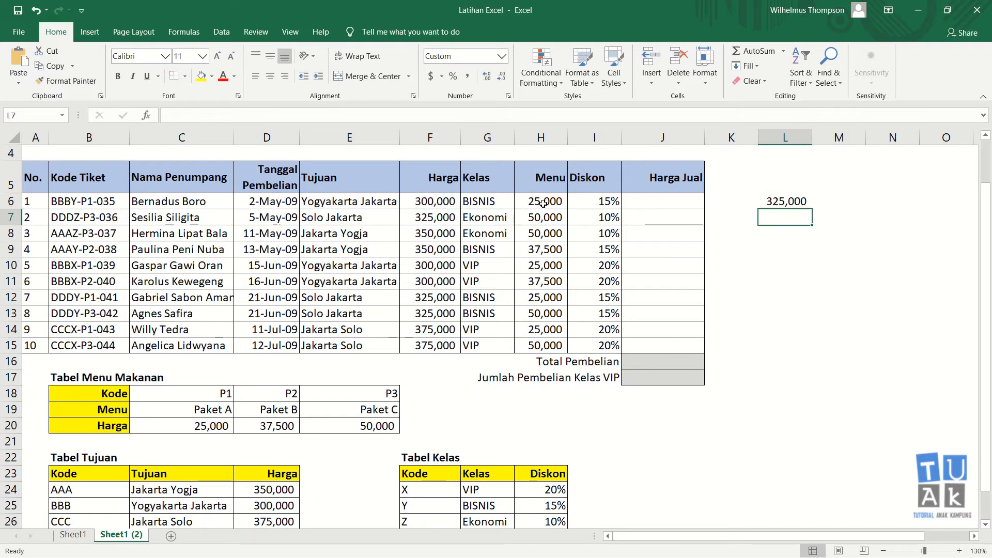
# In M6, multiply L6 by the I6 discount to get 48,750
pyautogui.press('Up')
pyautogui.press('Right')
pyautogui.write('=')
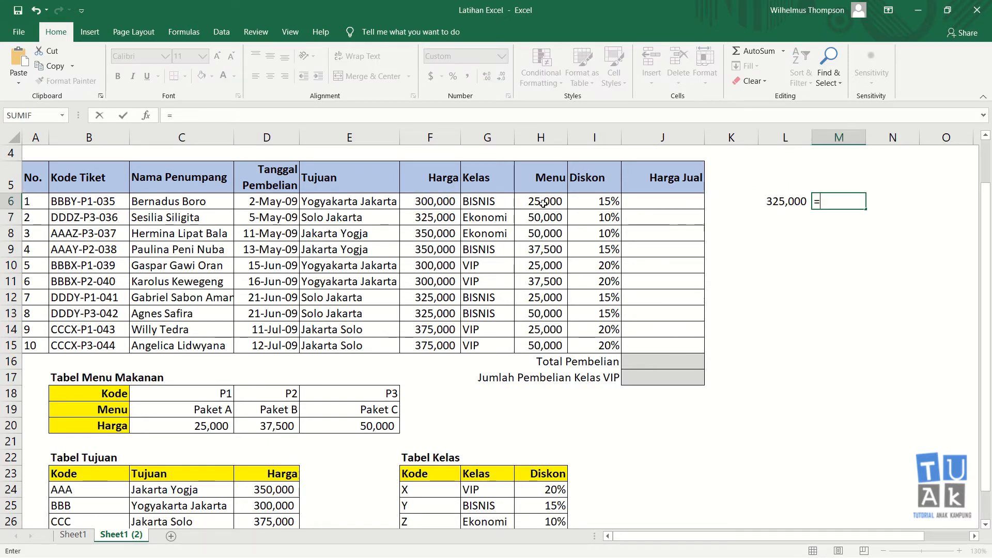
pyautogui.press('Left')
pyautogui.write('*')
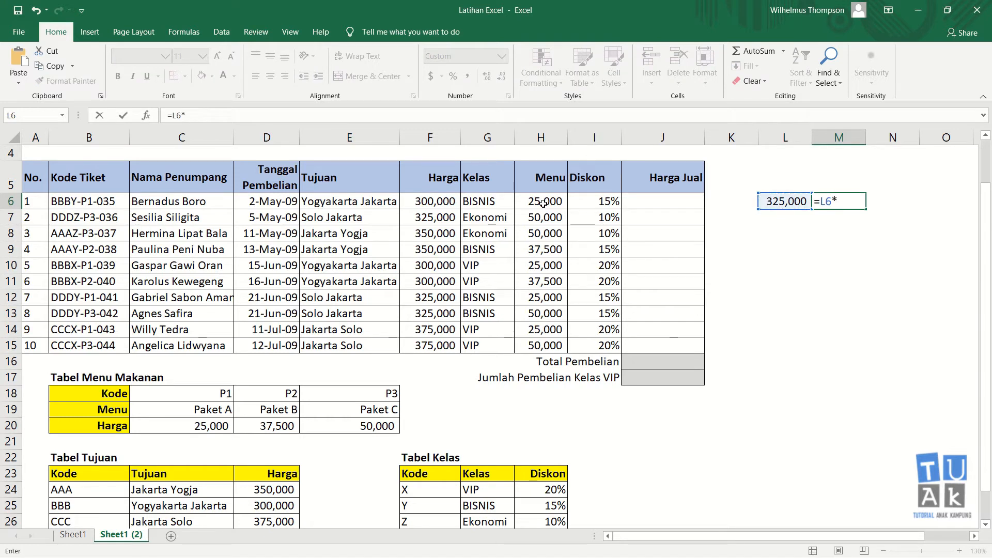
pyautogui.click(542, 203)
pyautogui.click(597, 203)
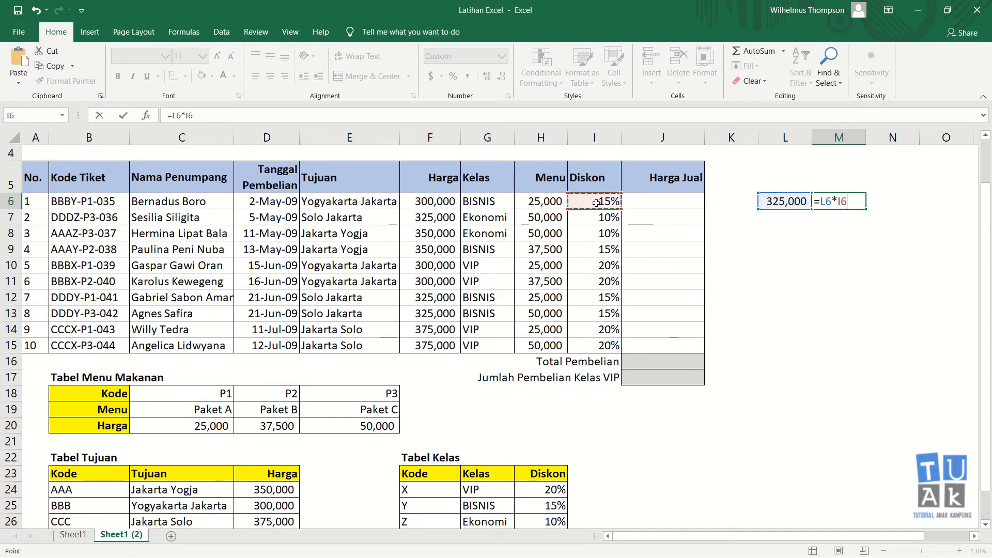
pyautogui.hotkey('ctrl', 'Return')
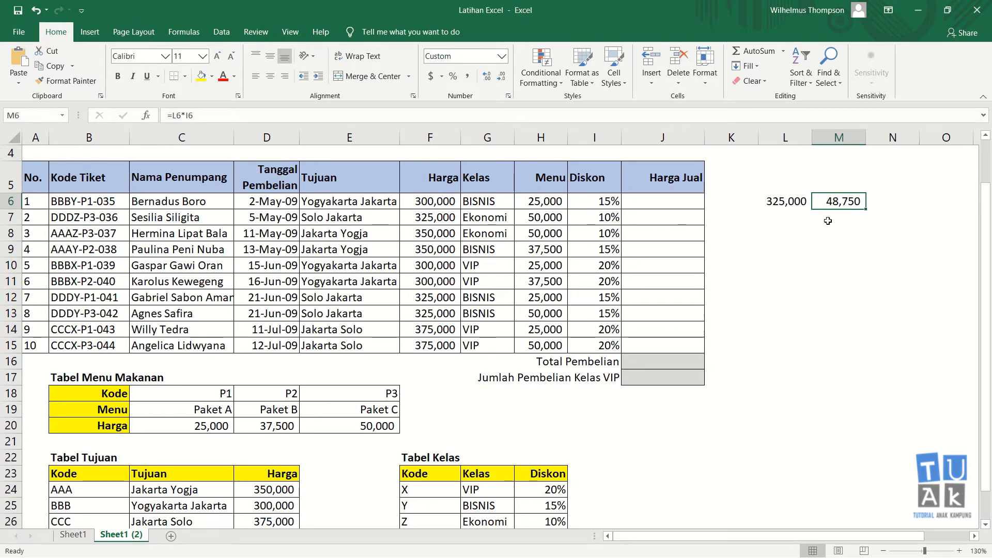
# In N6, enter =L6-M6 to get the net price 276,250
pyautogui.click(878, 203)
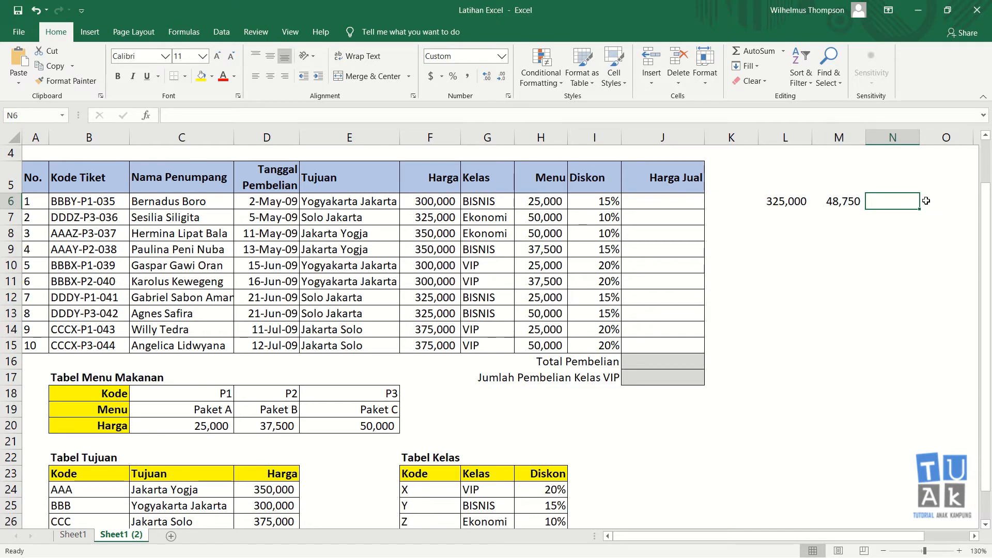
pyautogui.write('=')
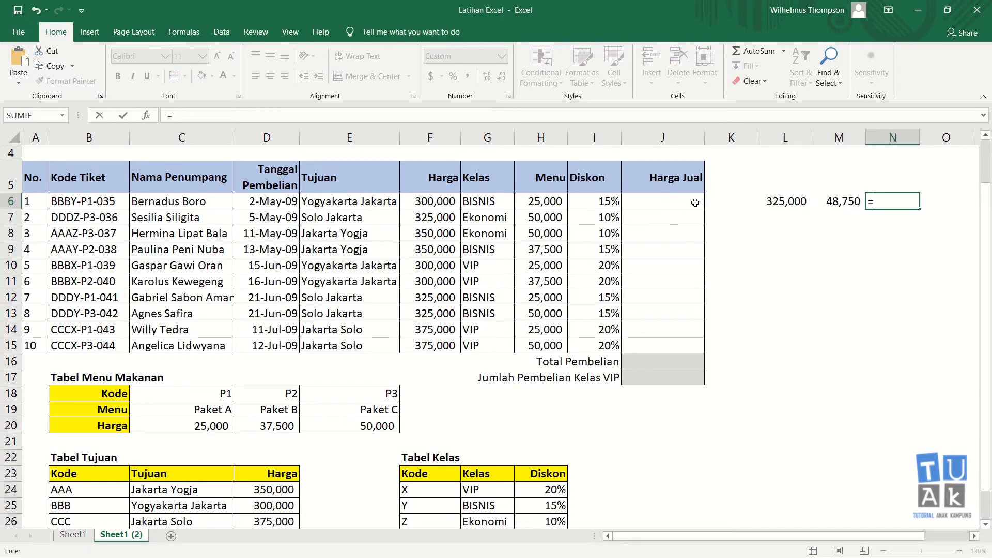
pyautogui.click(796, 204)
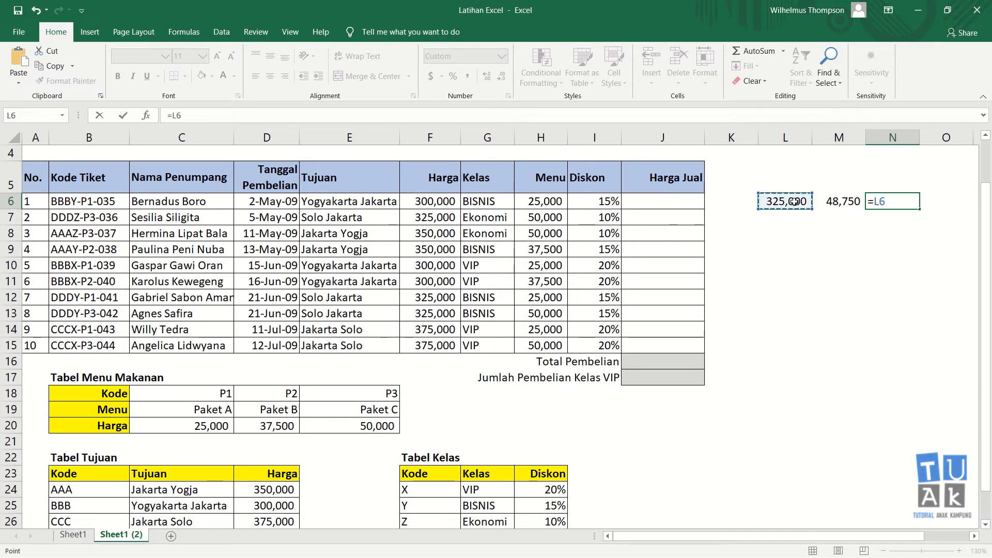
pyautogui.write('-')
pyautogui.click(843, 217)
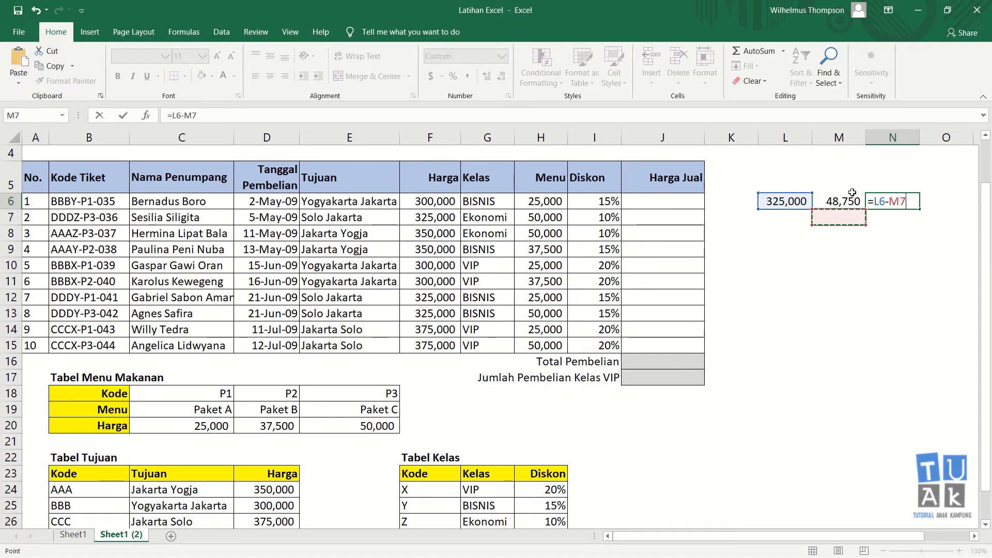
pyautogui.click(845, 202)
pyautogui.hotkey('ctrl', 'Return')
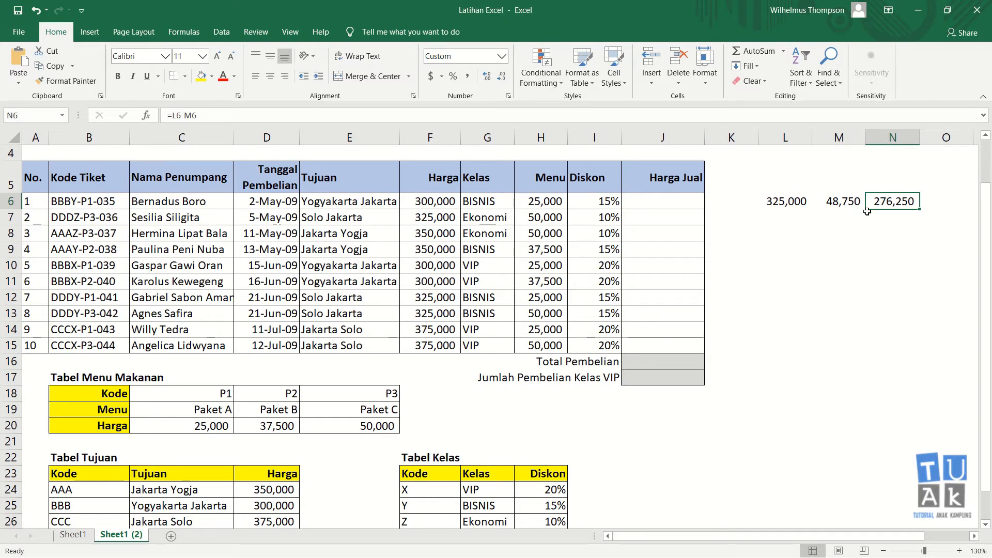
pyautogui.click(647, 203)
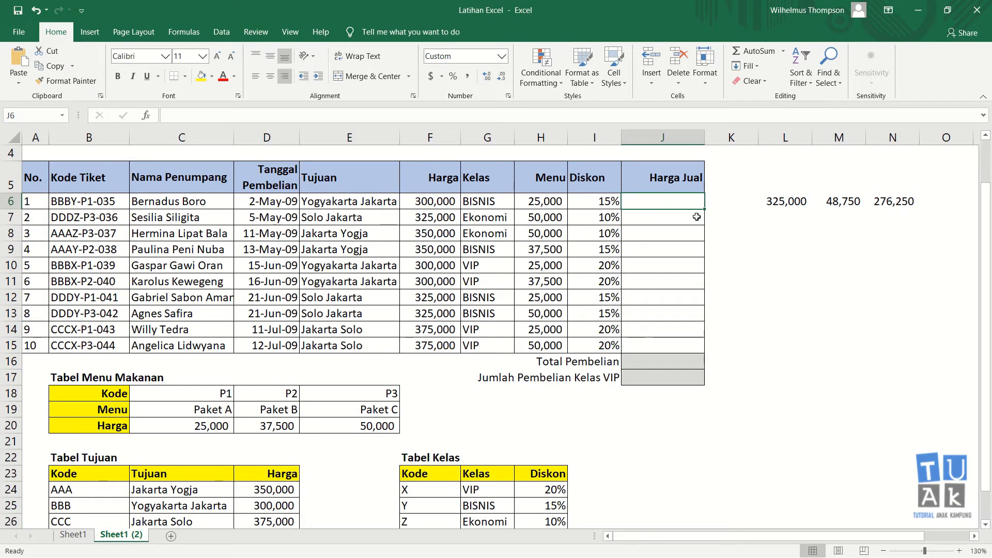
# Give the 276,250 result in N6 a yellow fill
pyautogui.click(895, 201)
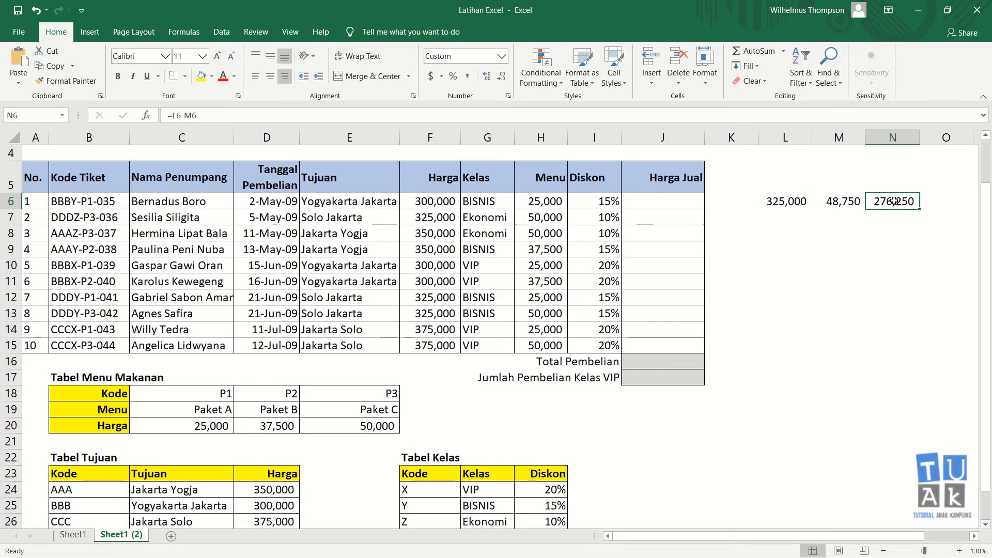
pyautogui.click(201, 78)
pyautogui.click(884, 223)
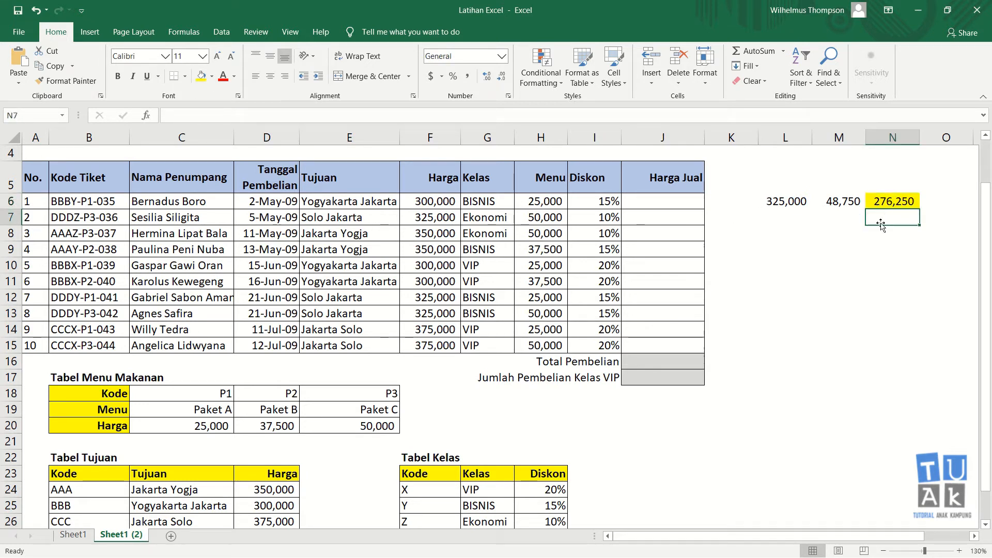
# Review the formulas in L6, F6, H6 and I6, then begin a new formula in J6
pyautogui.click(667, 202)
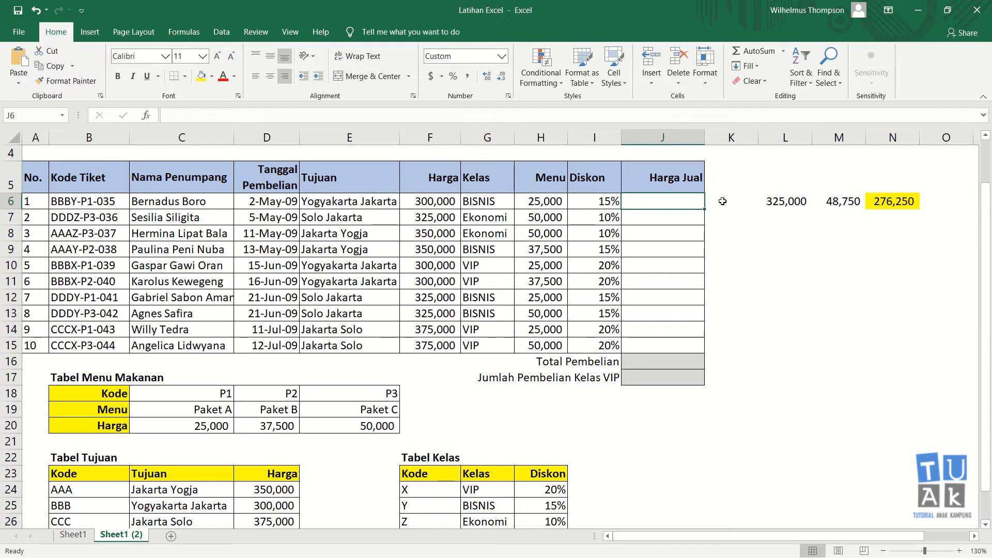
pyautogui.write('=')
pyautogui.press('Escape')
pyautogui.click(777, 202)
pyautogui.click(688, 208)
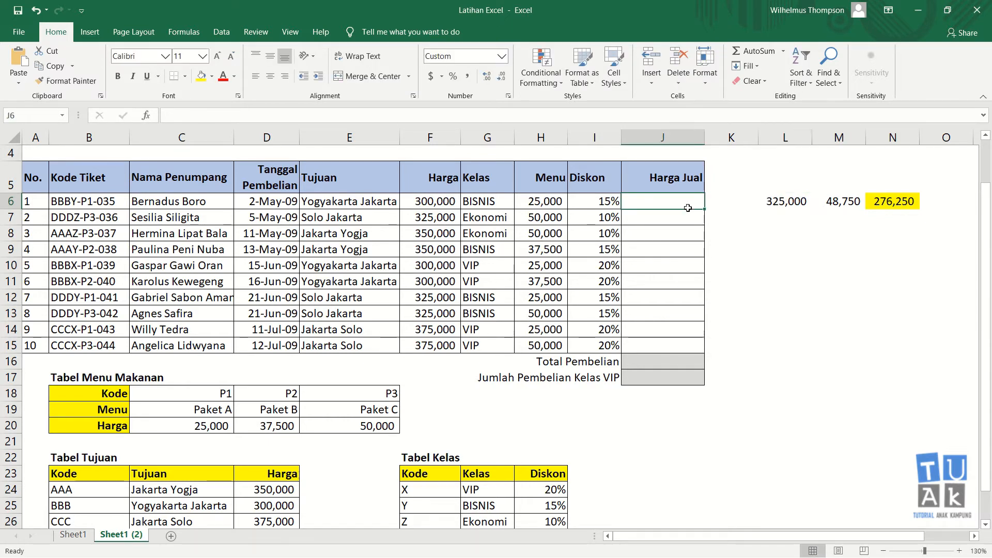
pyautogui.click(784, 206)
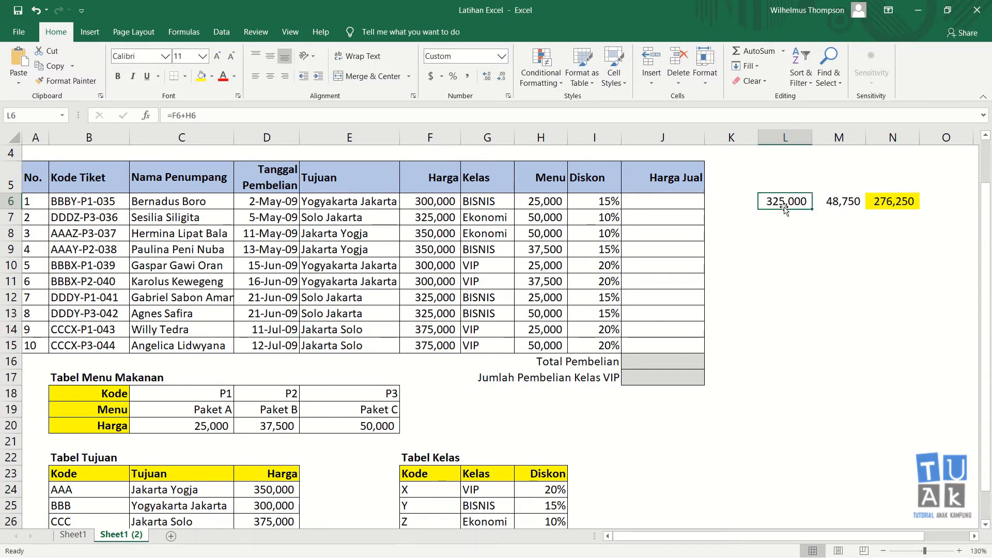
pyautogui.click(437, 205)
pyautogui.click(522, 205)
pyautogui.click(604, 202)
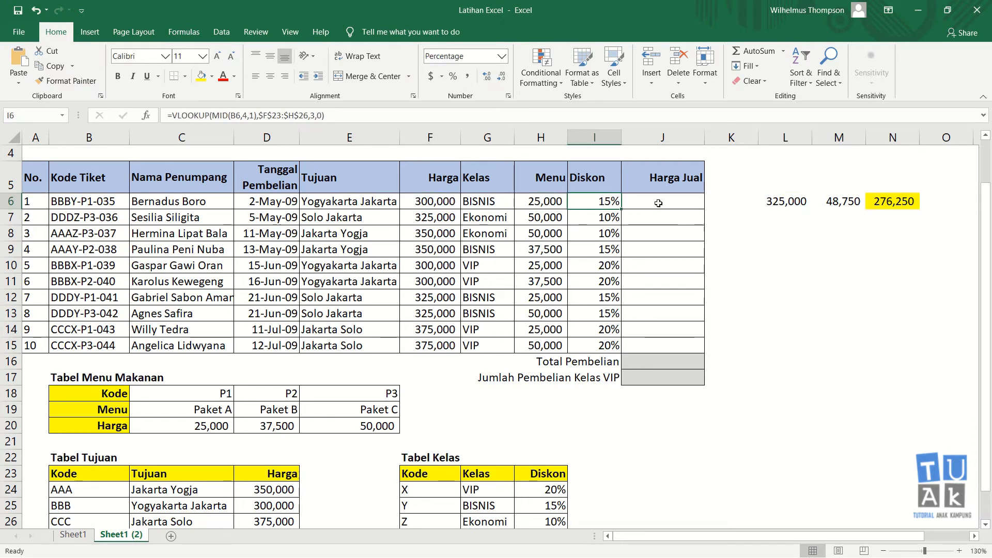
pyautogui.click(668, 208)
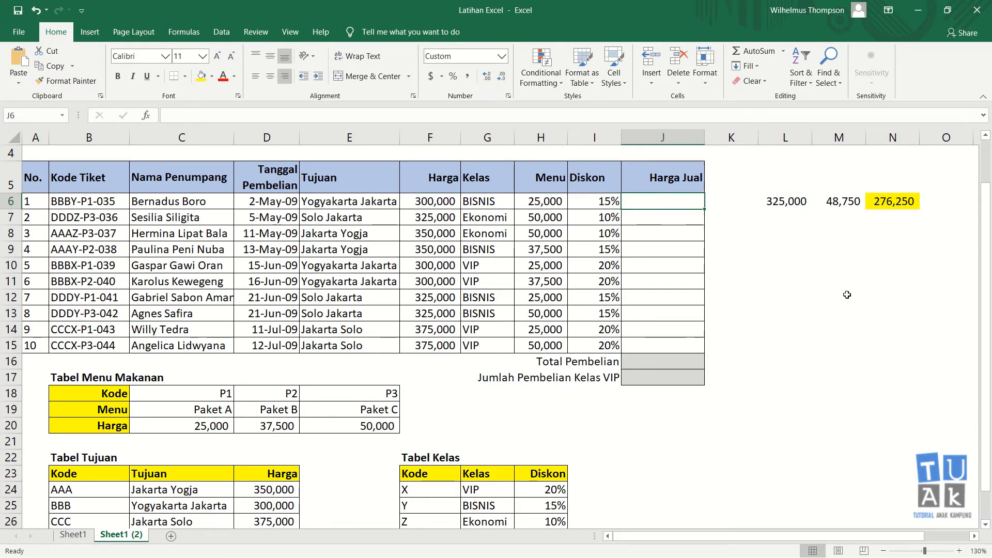
pyautogui.write('=')
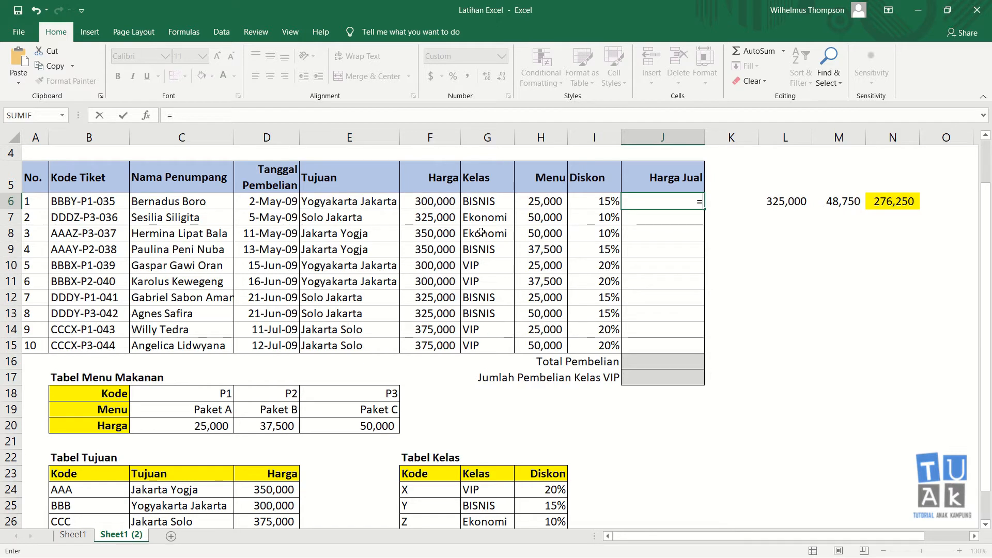
# Enter =F6+H6*I6 in J6 as a first try at the Harga Jual formula
pyautogui.click(434, 203)
pyautogui.write('+')
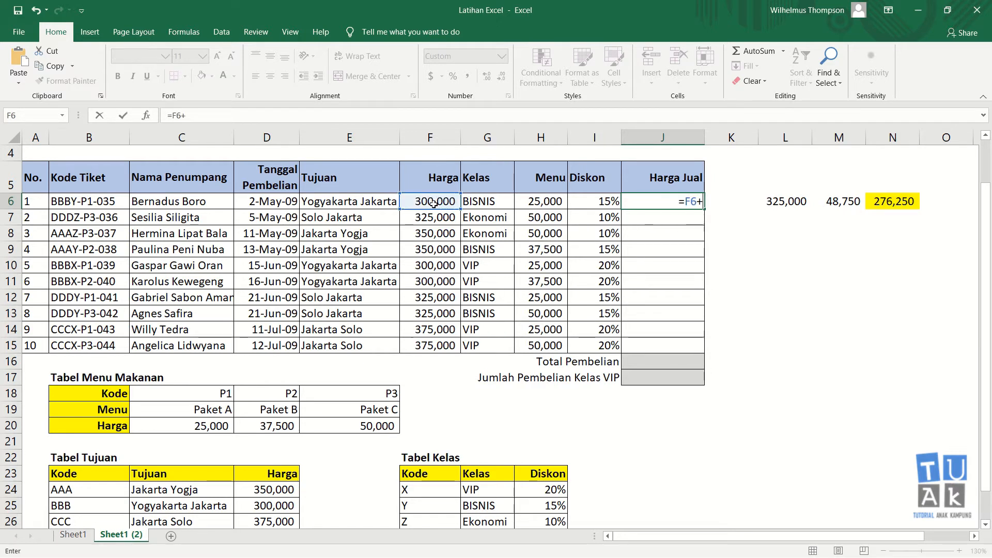
pyautogui.click(545, 203)
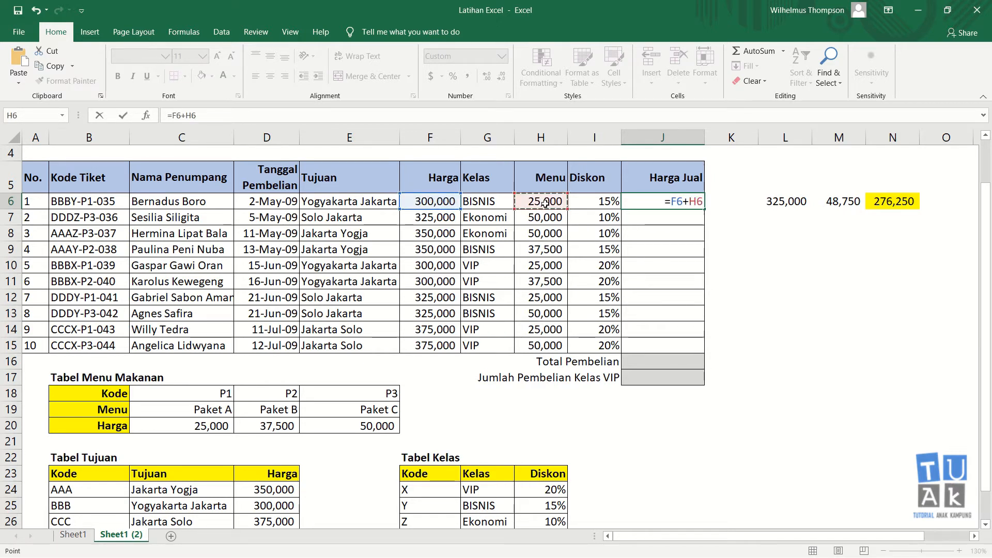
pyautogui.write('-')
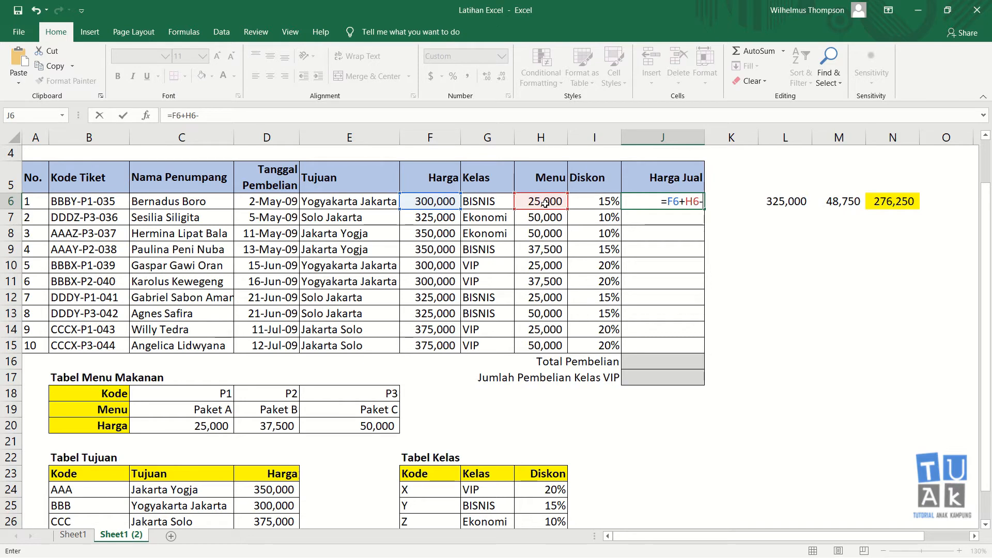
pyautogui.press('BackSpace')
pyautogui.write('*')
pyautogui.click(590, 203)
pyautogui.hotkey('ctrl', 'Return')
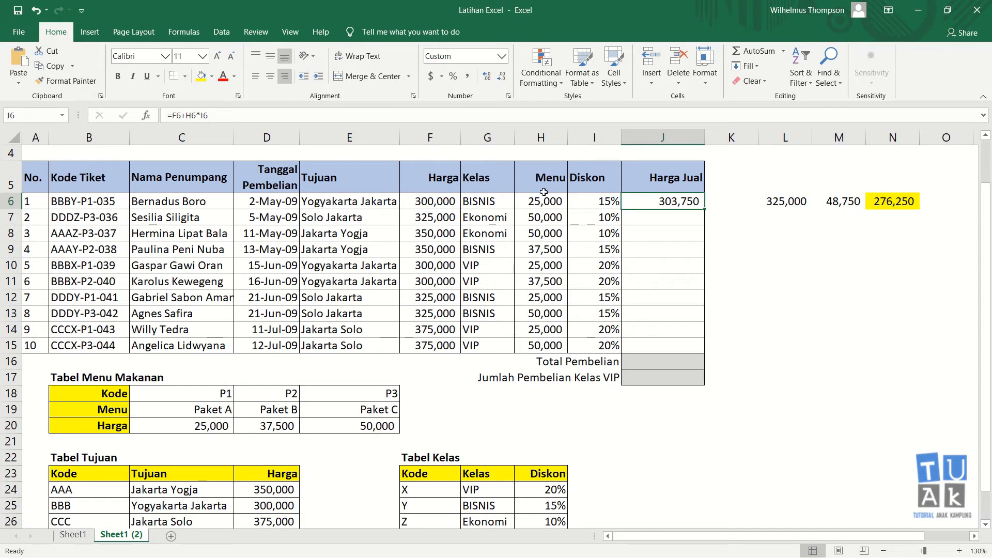
# After checking N6's formula, re-enter J6 as =F6+H6-I6
pyautogui.click(882, 205)
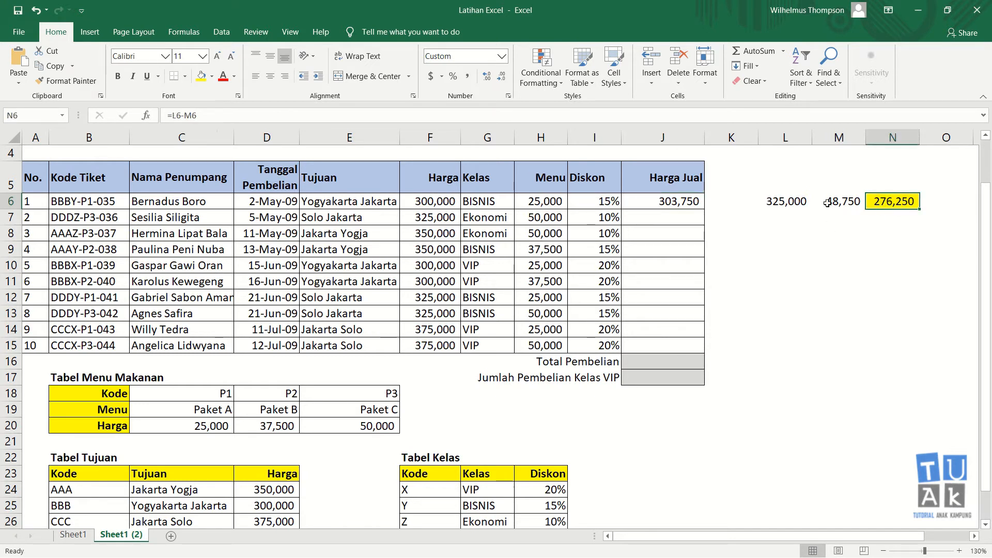
pyautogui.click(673, 201)
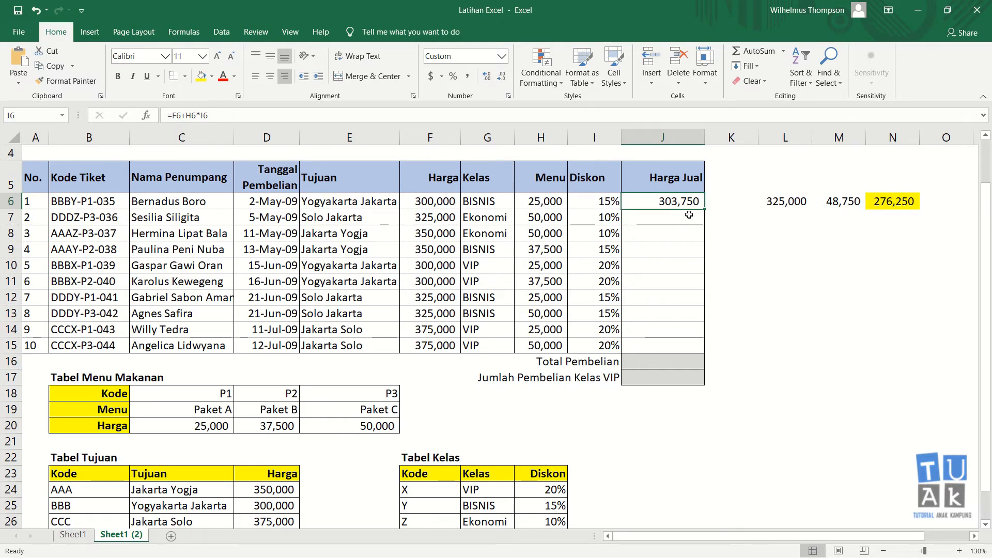
pyautogui.write('=')
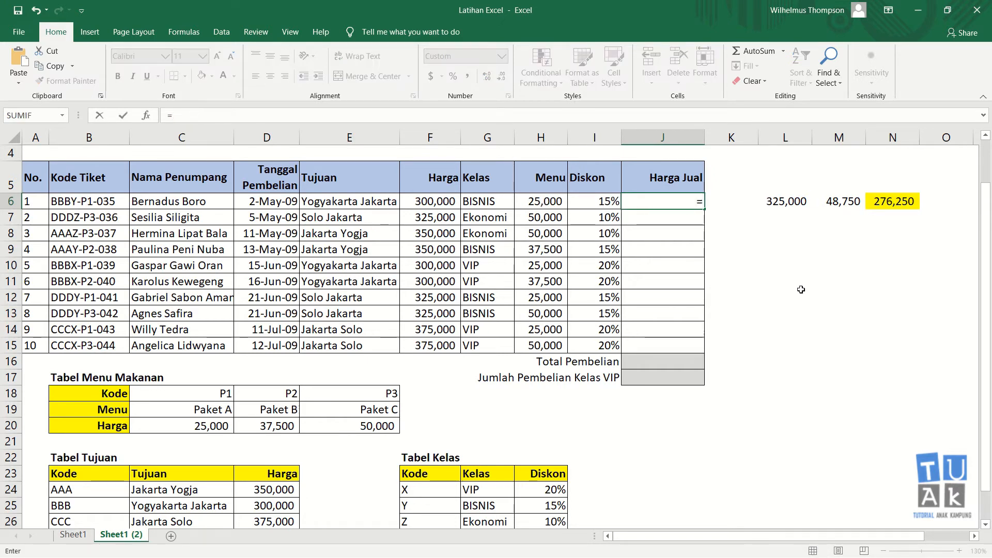
pyautogui.click(439, 201)
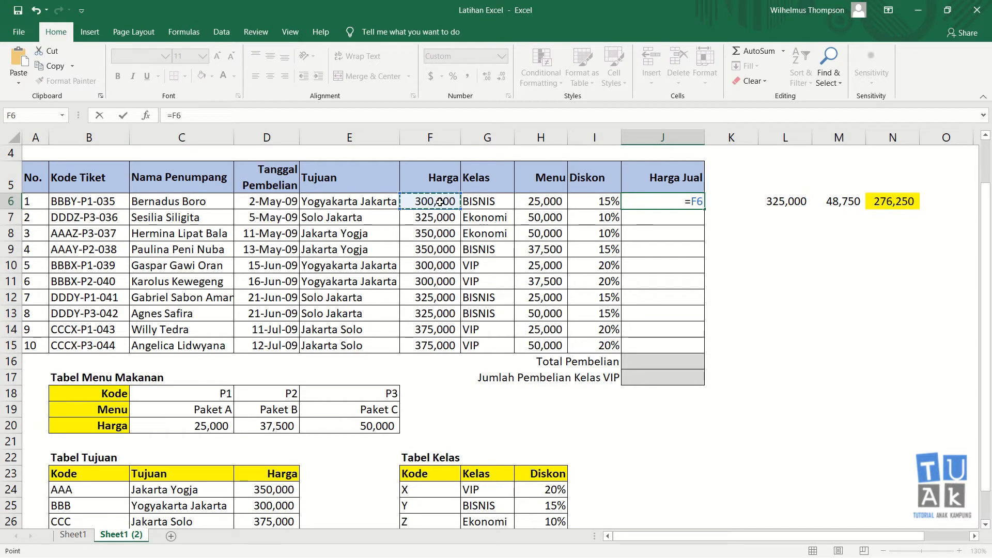
pyautogui.write('+')
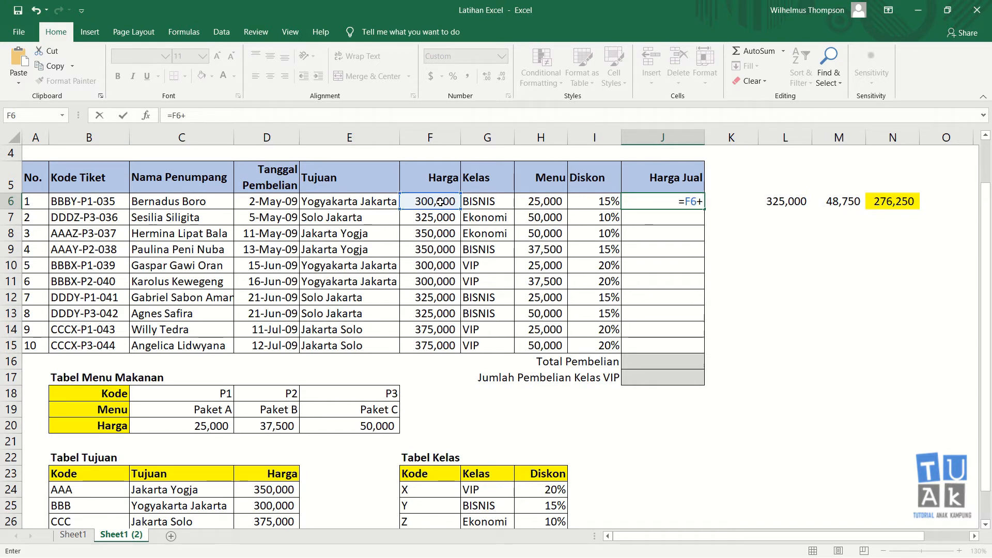
pyautogui.click(538, 201)
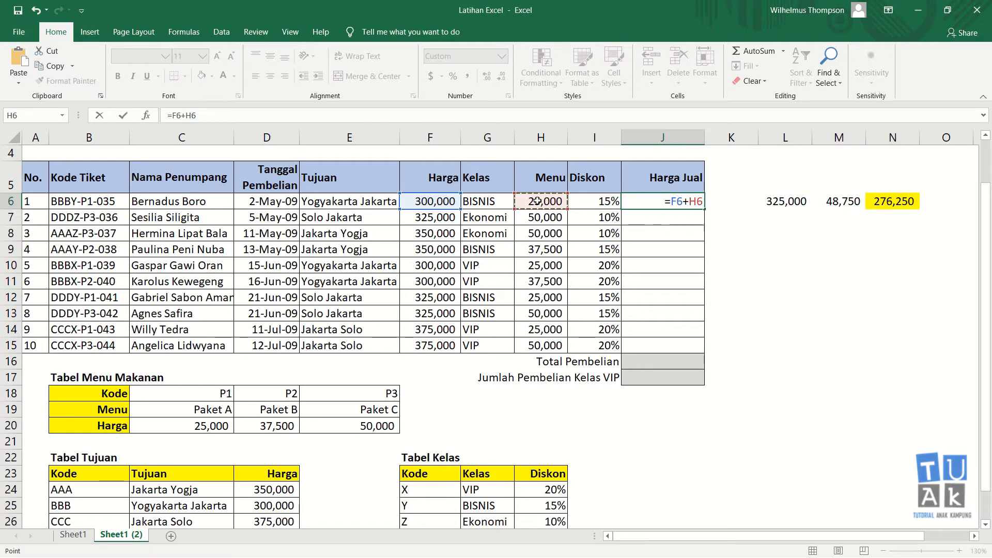
pyautogui.write('-')
pyautogui.click(604, 200)
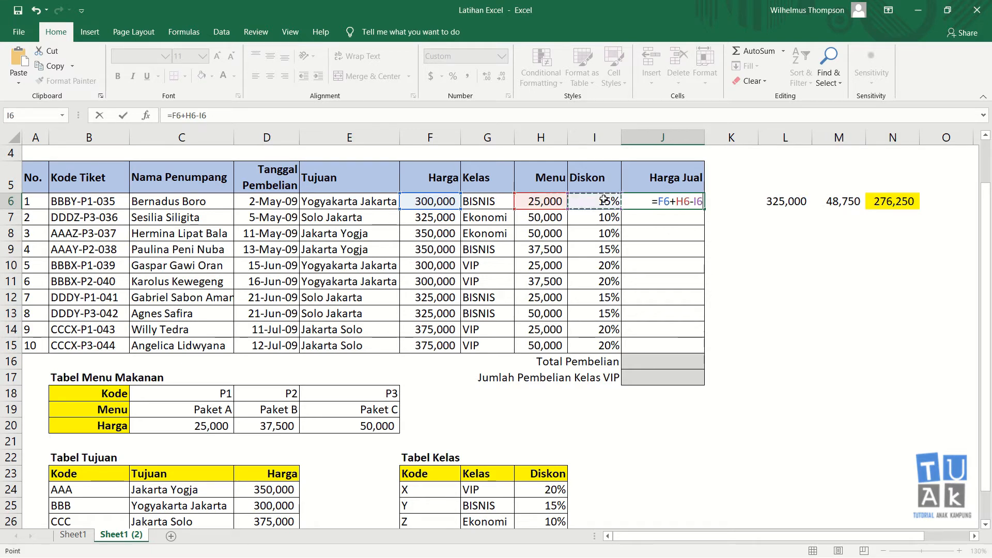
pyautogui.press('Return')
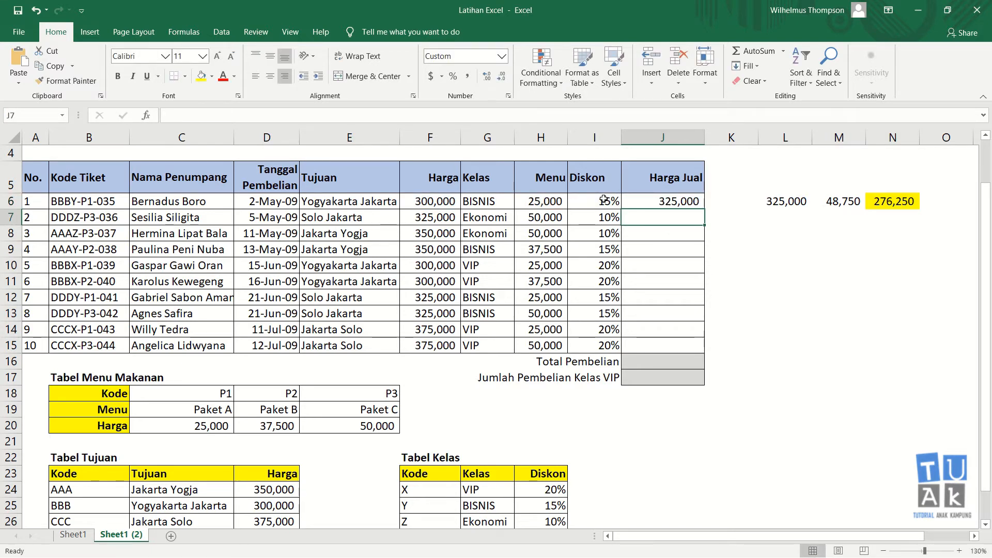
# Replace J6 with =(F6+H6)*I6 so it shows 48,750
pyautogui.click(684, 201)
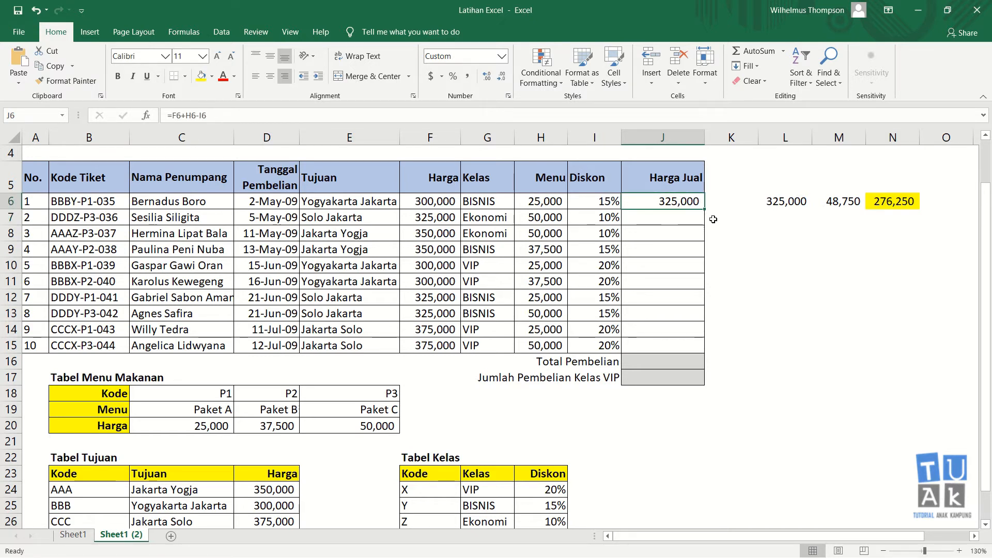
pyautogui.press('Delete')
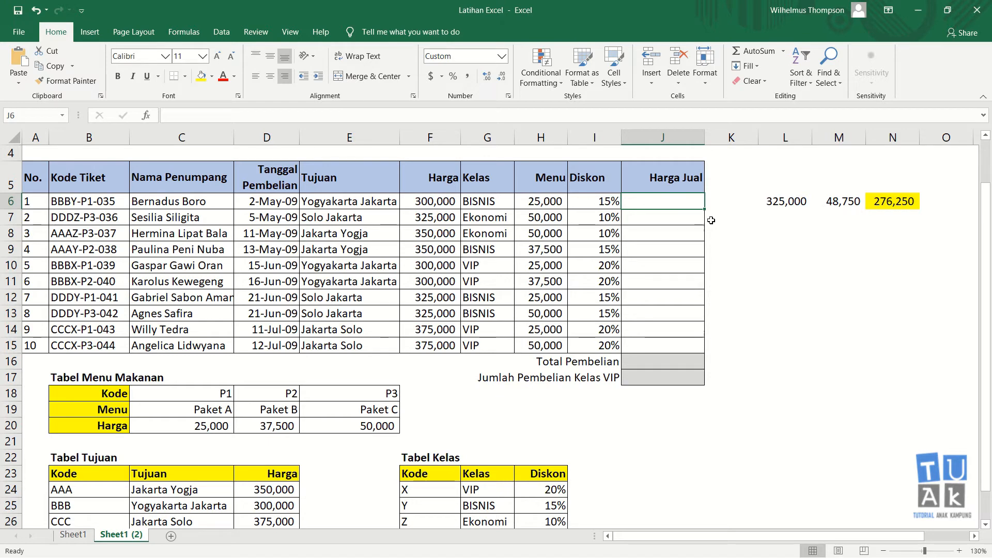
pyautogui.write('=')
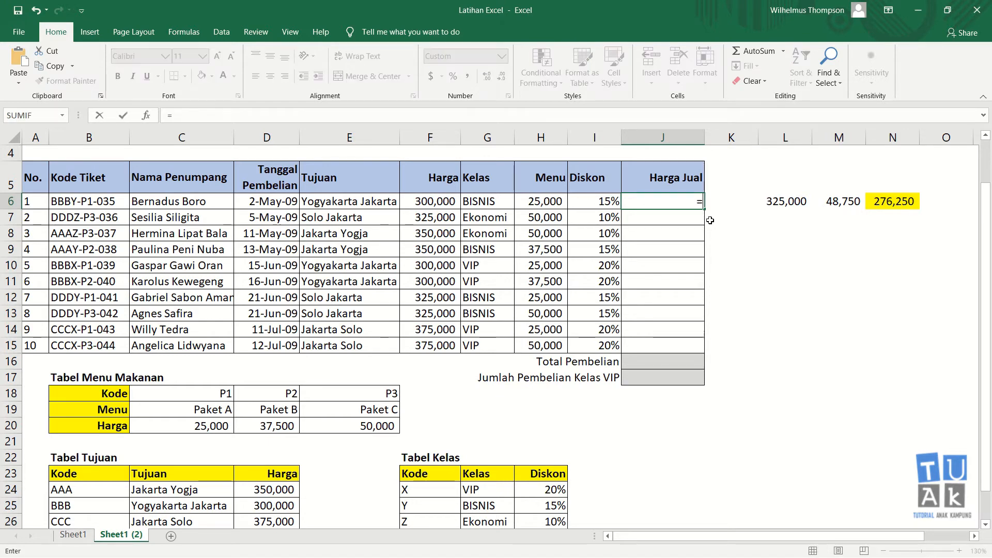
pyautogui.write('(')
pyautogui.click(446, 201)
pyautogui.write('+')
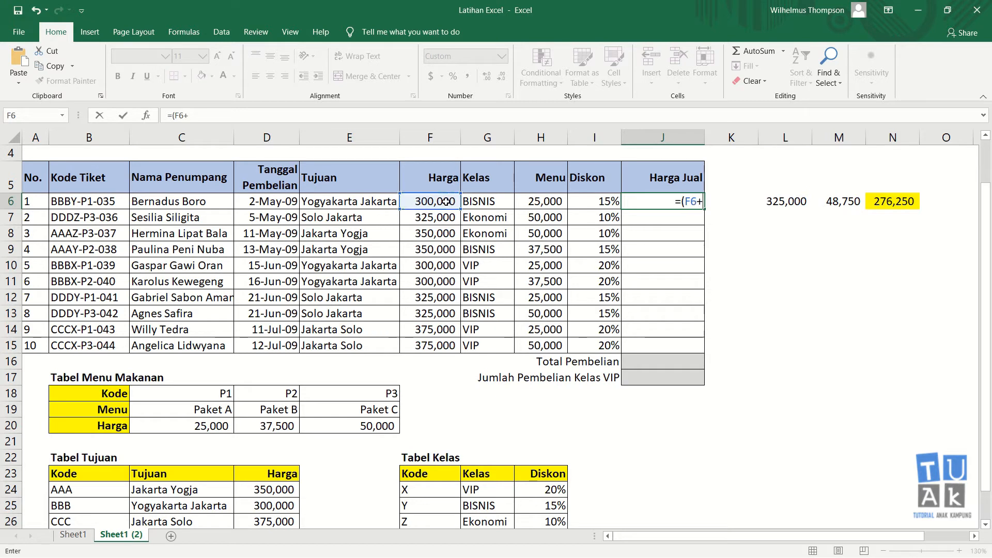
pyautogui.click(552, 203)
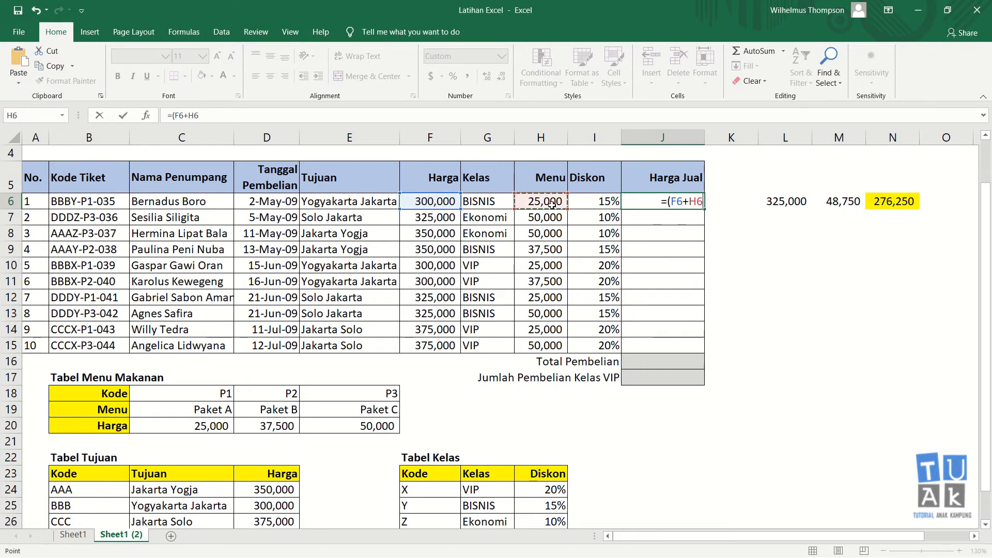
pyautogui.write(')*')
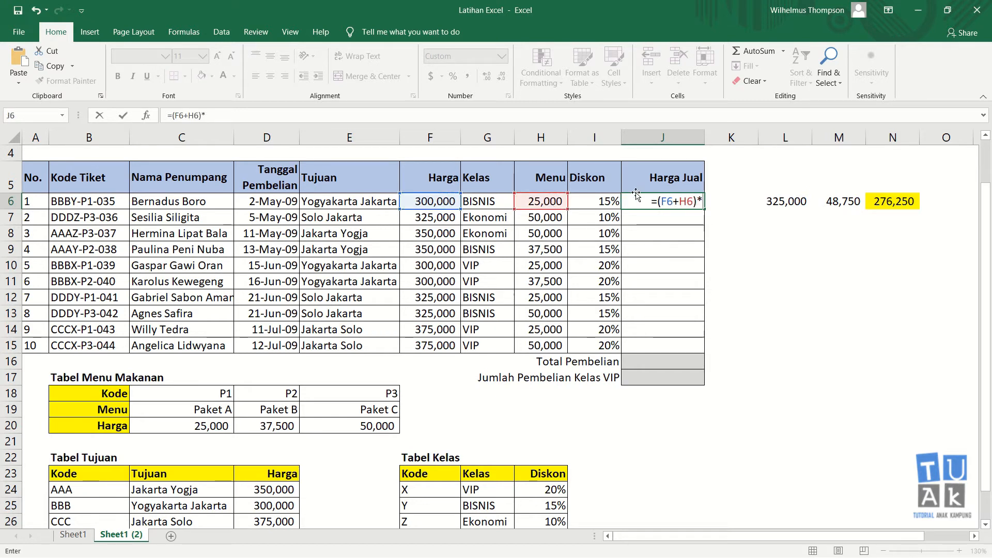
pyautogui.click(606, 203)
pyautogui.hotkey('ctrl', 'Return')
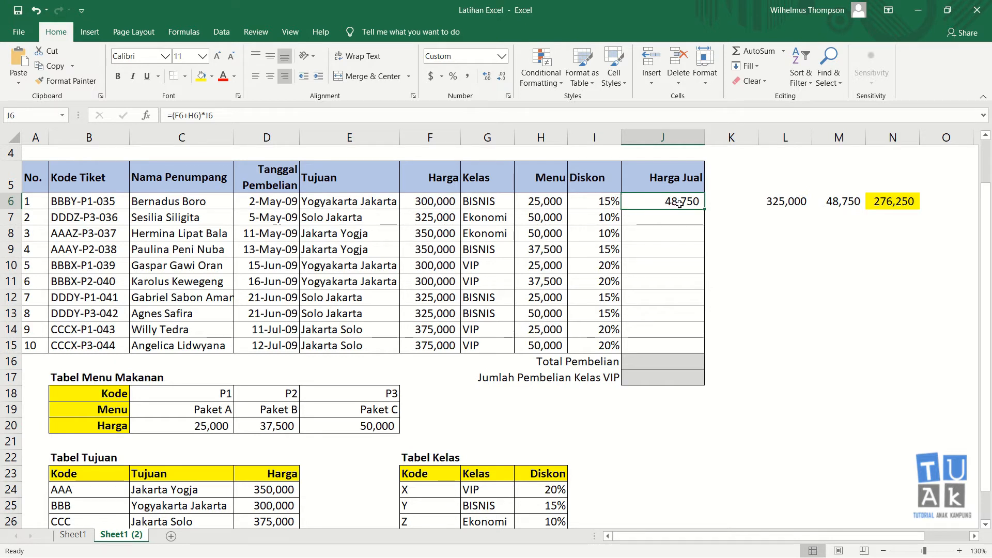
pyautogui.click(782, 236)
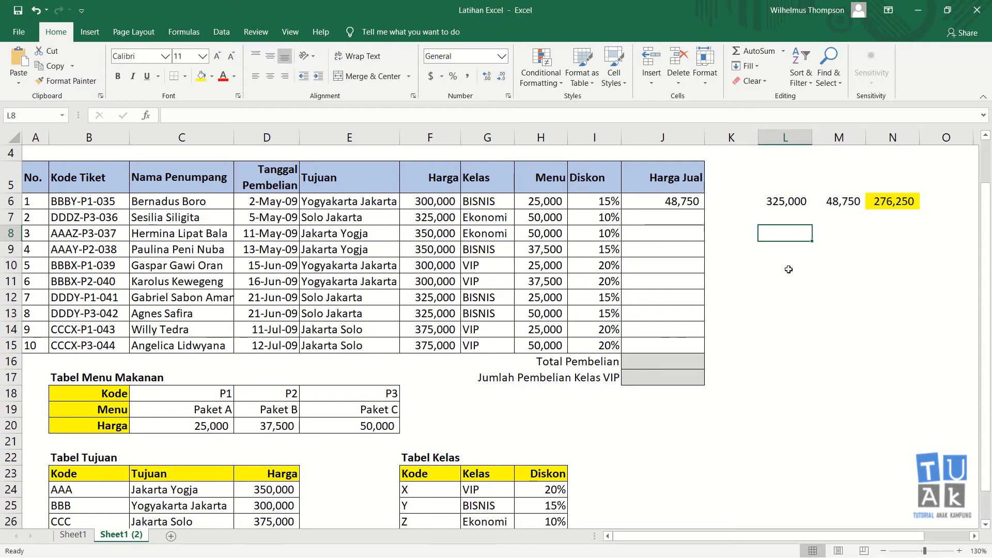
# Try the simple formulas =1+2 and =2*3 in scratch cell L8
pyautogui.click(794, 252)
pyautogui.click(796, 237)
pyautogui.write('=1')
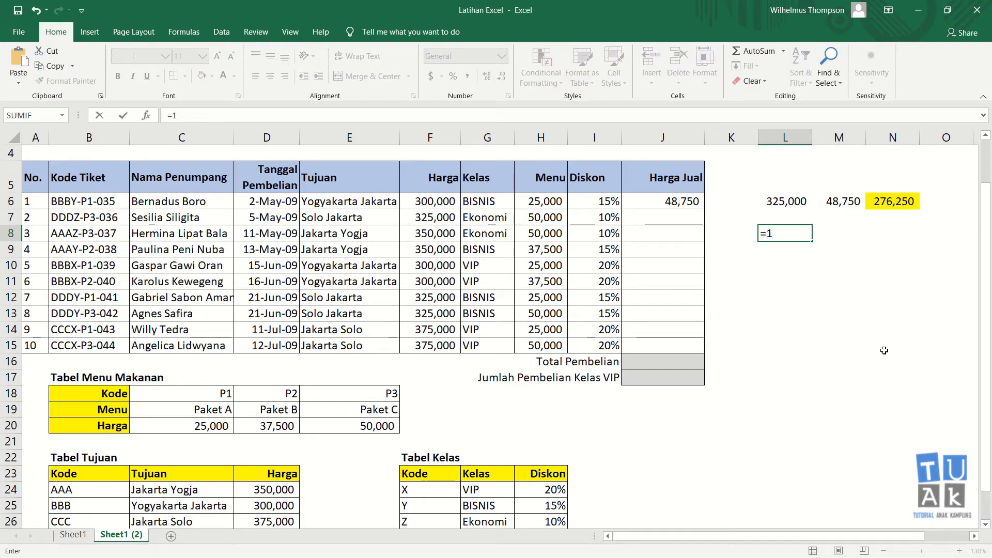
pyautogui.write('+2')
pyautogui.press('Return')
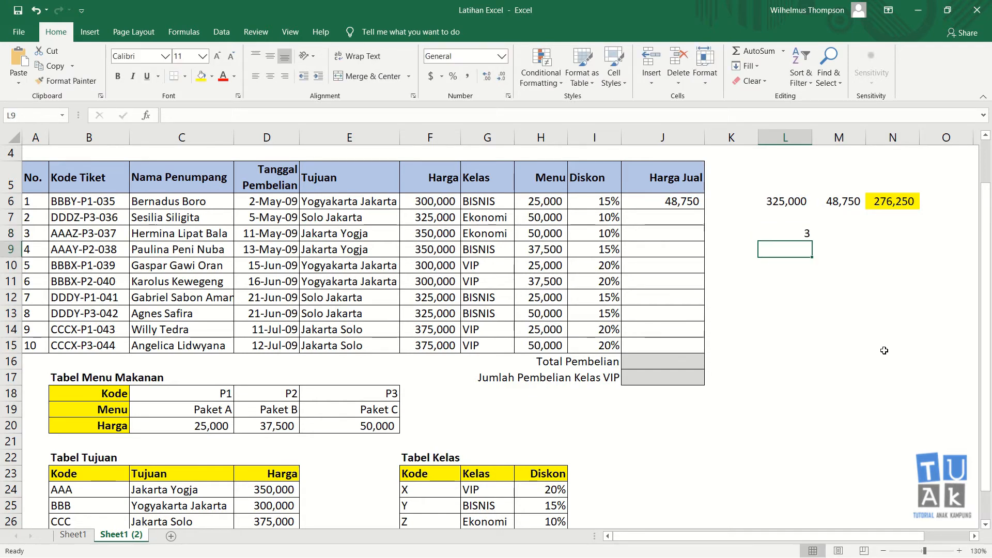
pyautogui.press('Up')
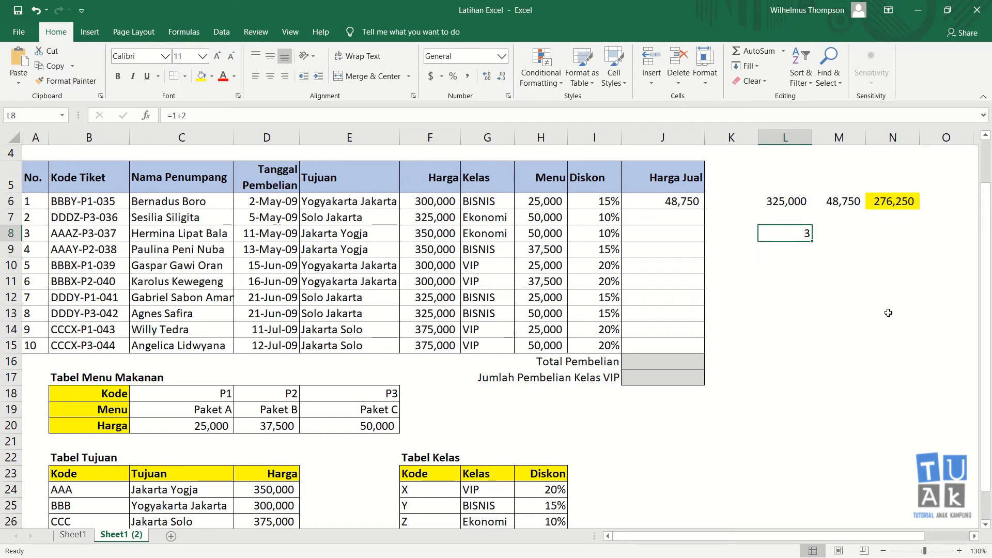
pyautogui.write('=')
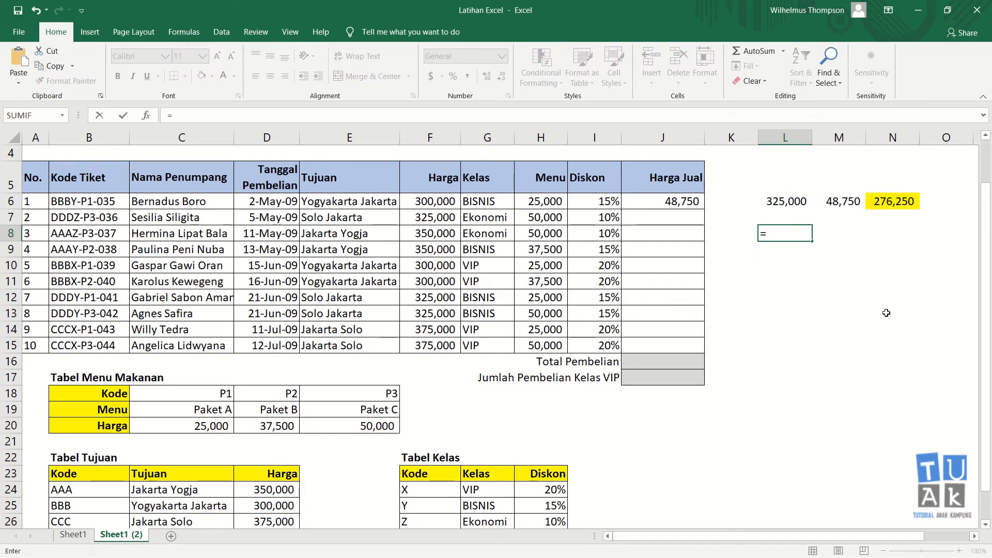
pyautogui.write('1')
pyautogui.press('BackSpace')
pyautogui.write('2*3')
pyautogui.press('Return')
# Enter =5*2+3 in L8 so it shows 13
pyautogui.press('Up')
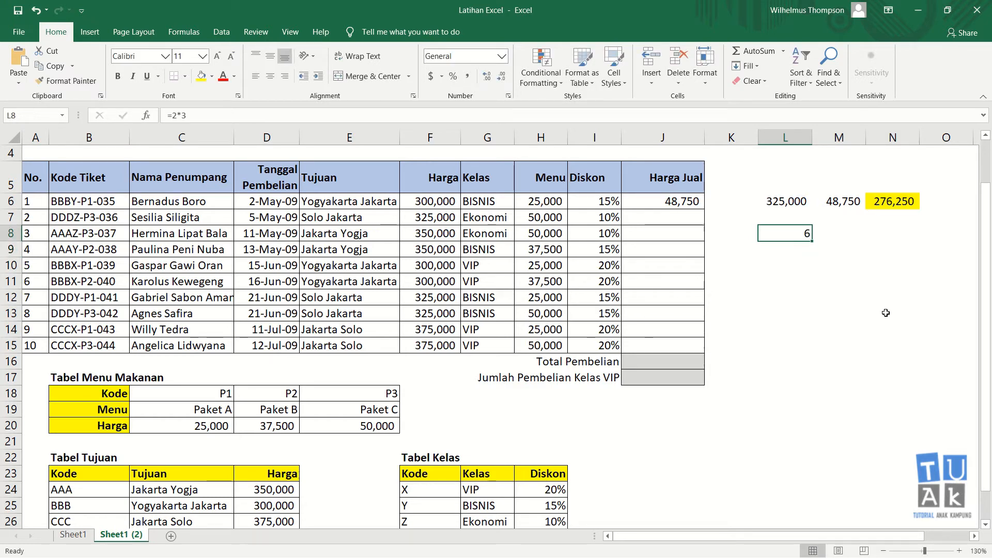
pyautogui.write('5')
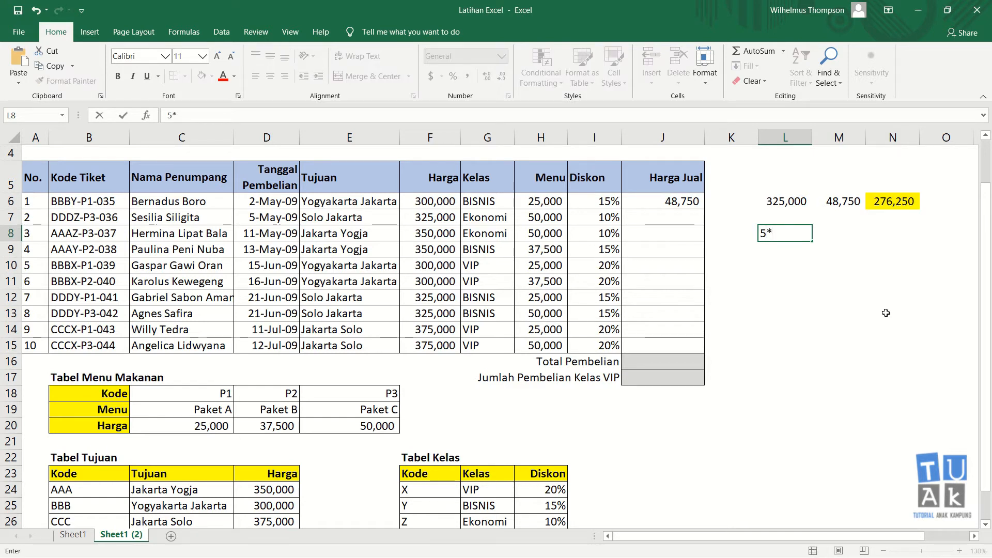
pyautogui.write('*2+3')
pyautogui.hotkey('ctrl', 'Return')
pyautogui.write('=')
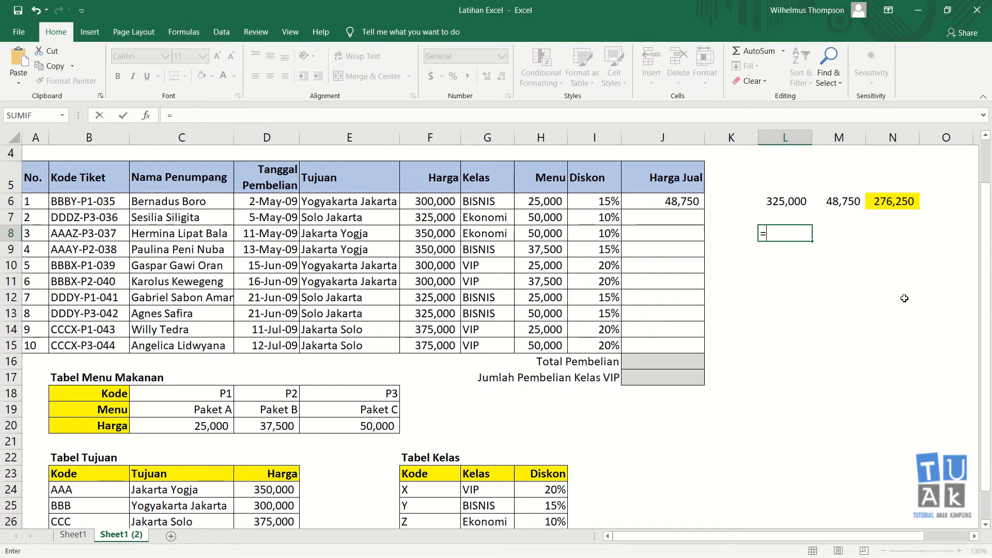
pyautogui.write('5*2+3')
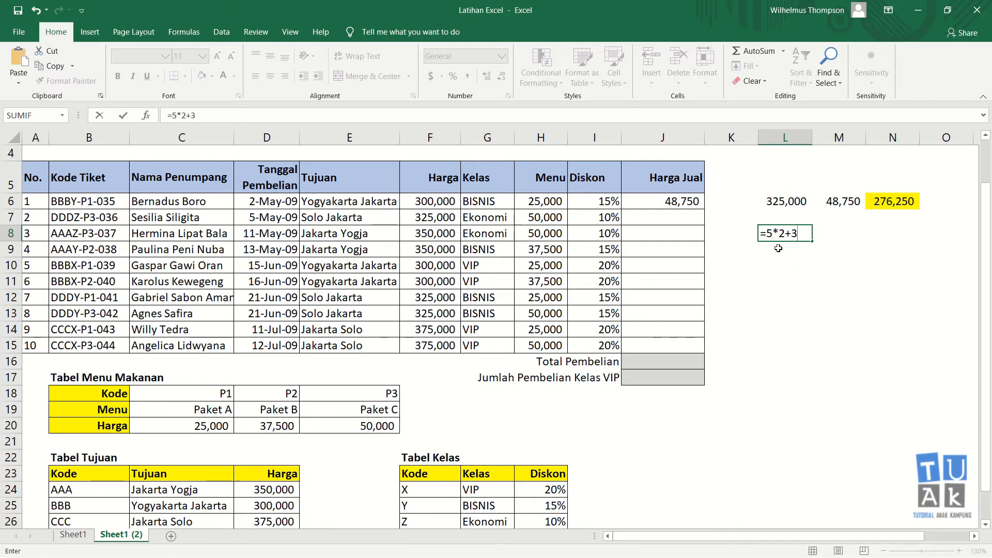
pyautogui.press('Return')
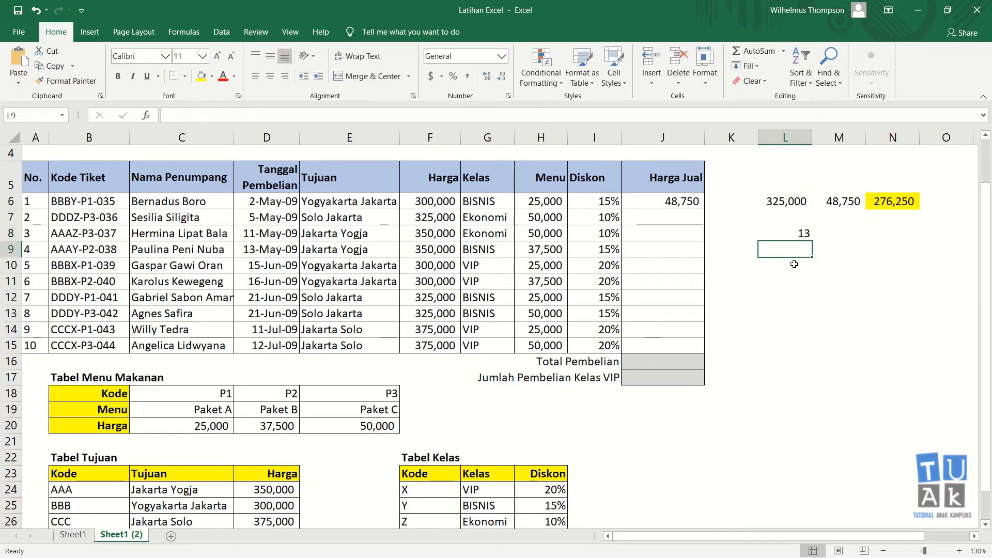
pyautogui.click(795, 236)
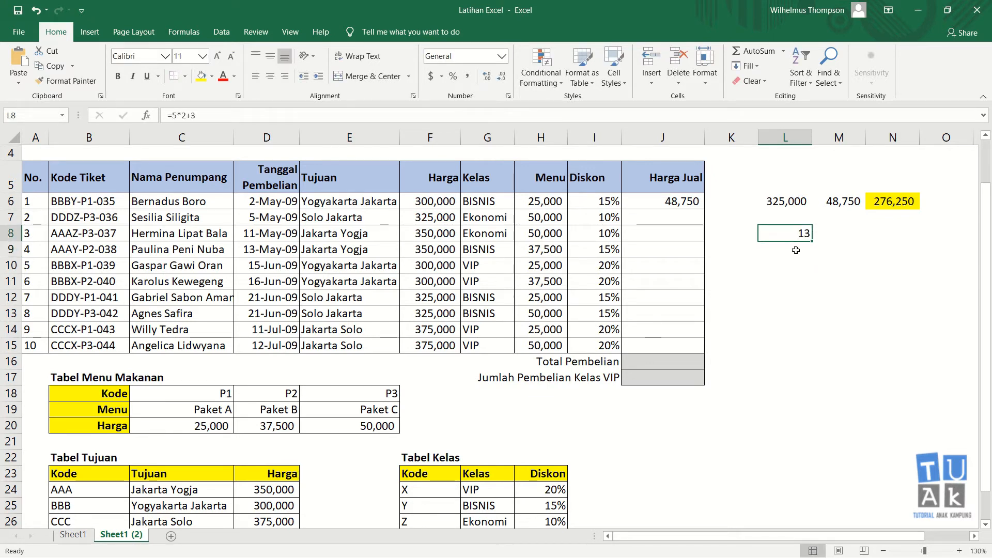
# Enter =5+2*3 in L8, which evaluates to 11
pyautogui.press('Delete')
pyautogui.write('5')
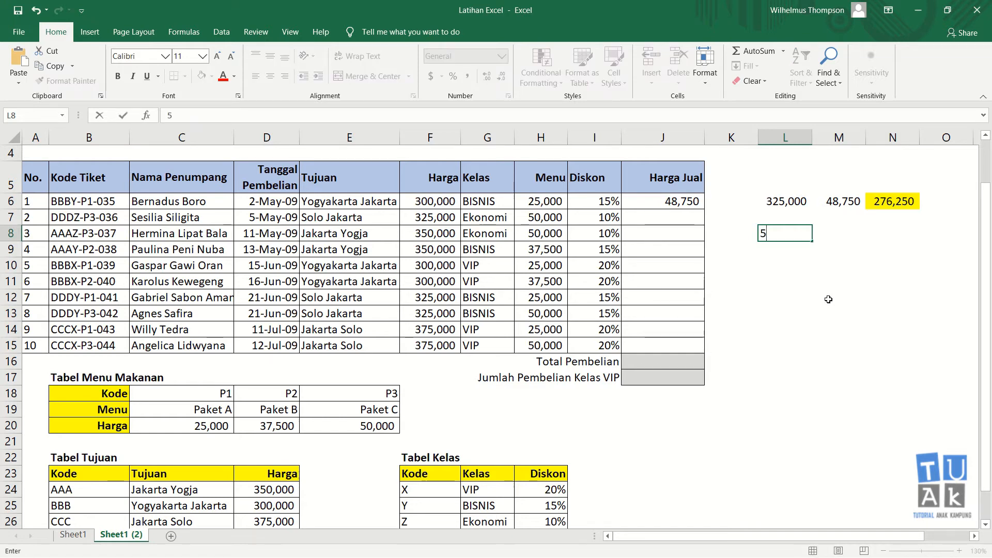
pyautogui.press('BackSpace')
pyautogui.write('=5')
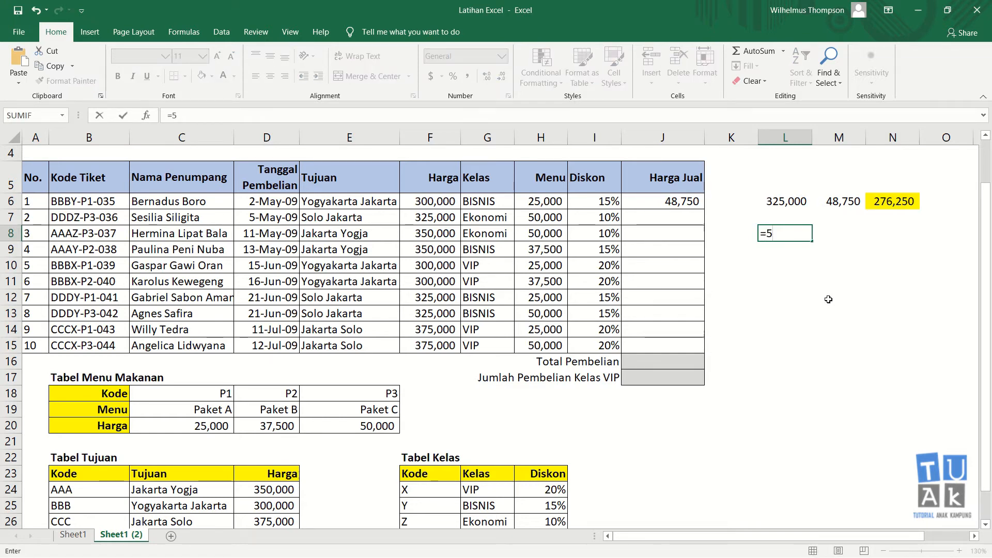
pyautogui.write('+2*3')
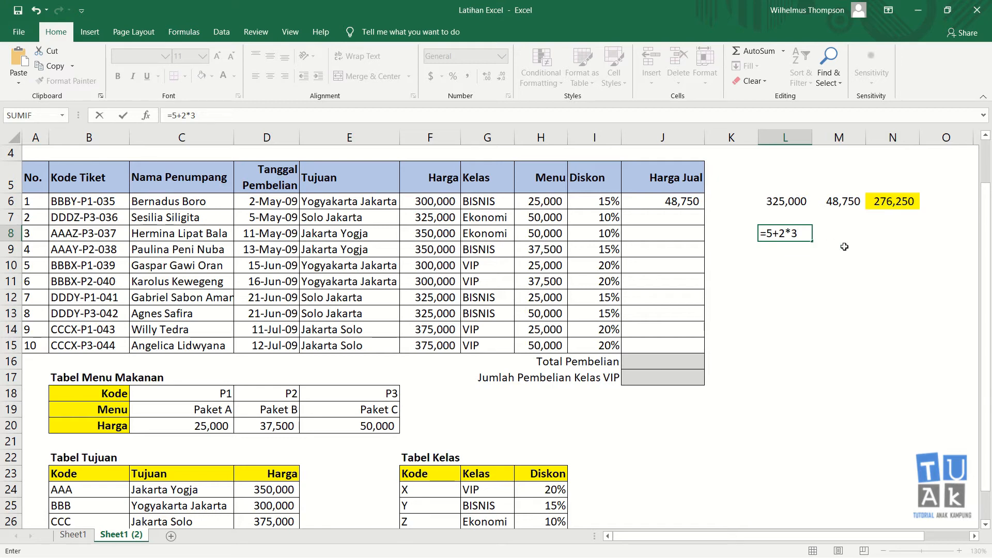
pyautogui.press('Return')
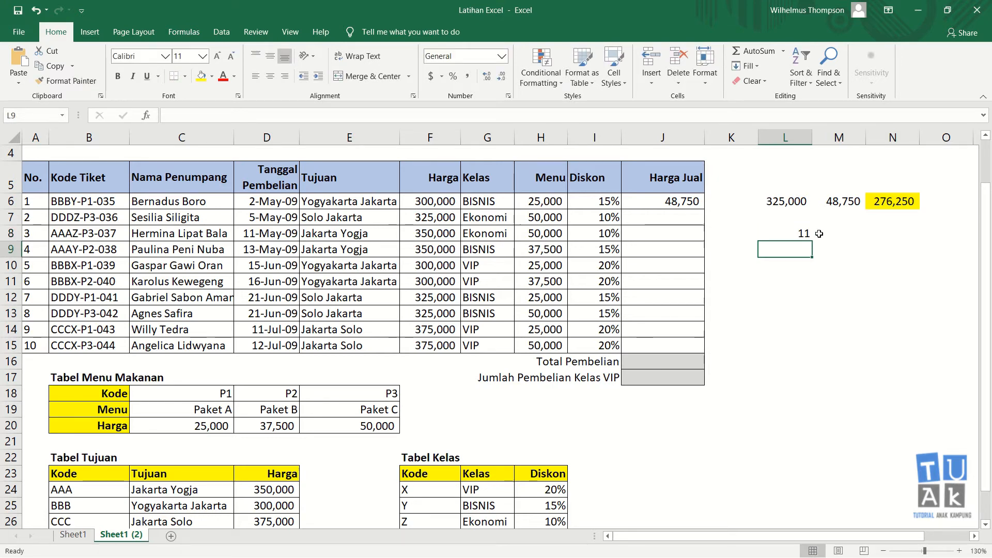
pyautogui.click(801, 233)
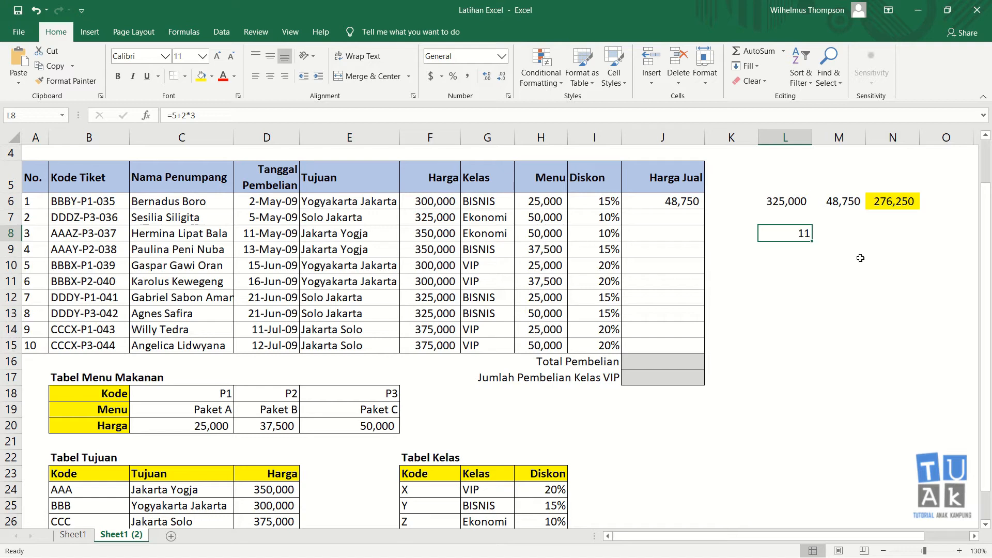
# Replace L8 with the bracketed =(5+2)*3 so it shows 21
pyautogui.press('Delete')
pyautogui.write('=(5')
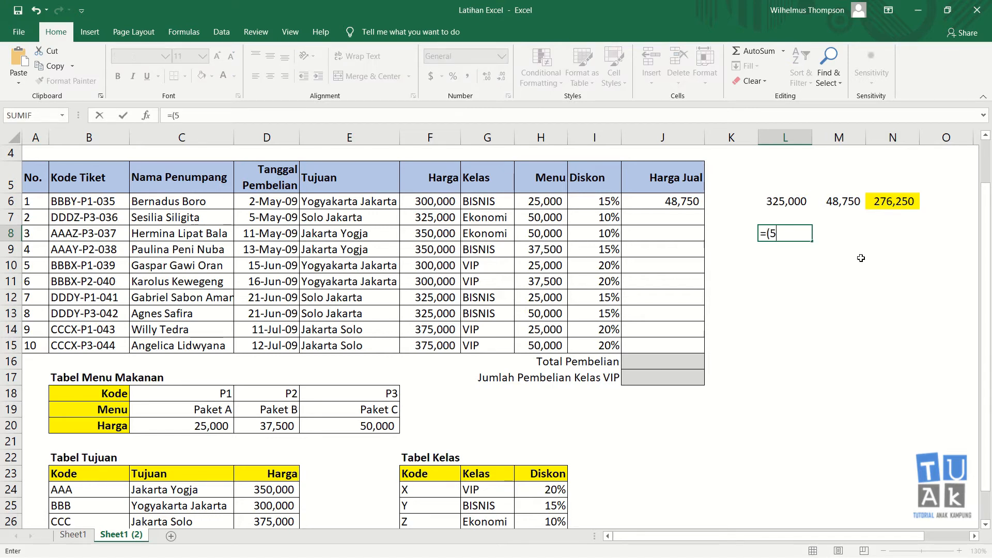
pyautogui.write('+2)*')
pyautogui.press('Return')
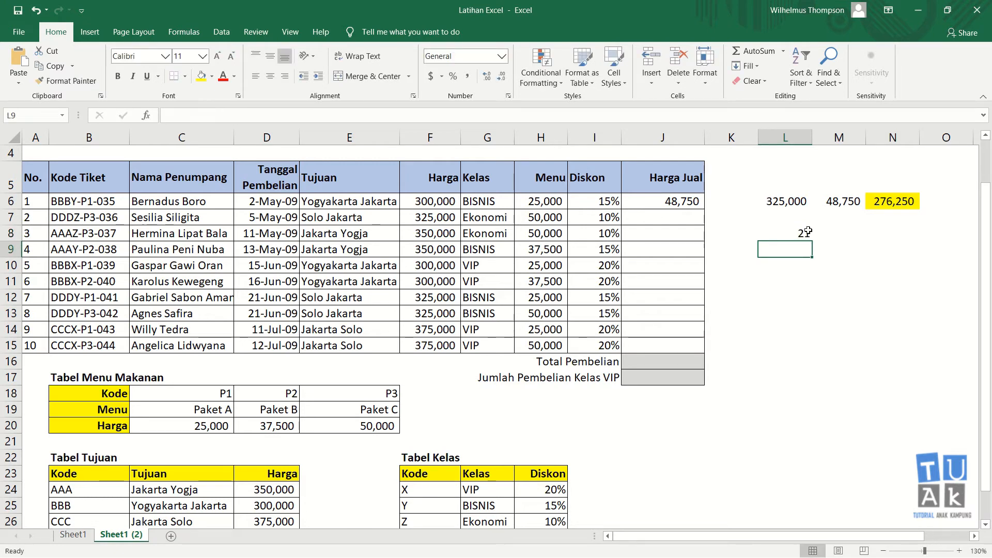
pyautogui.click(808, 232)
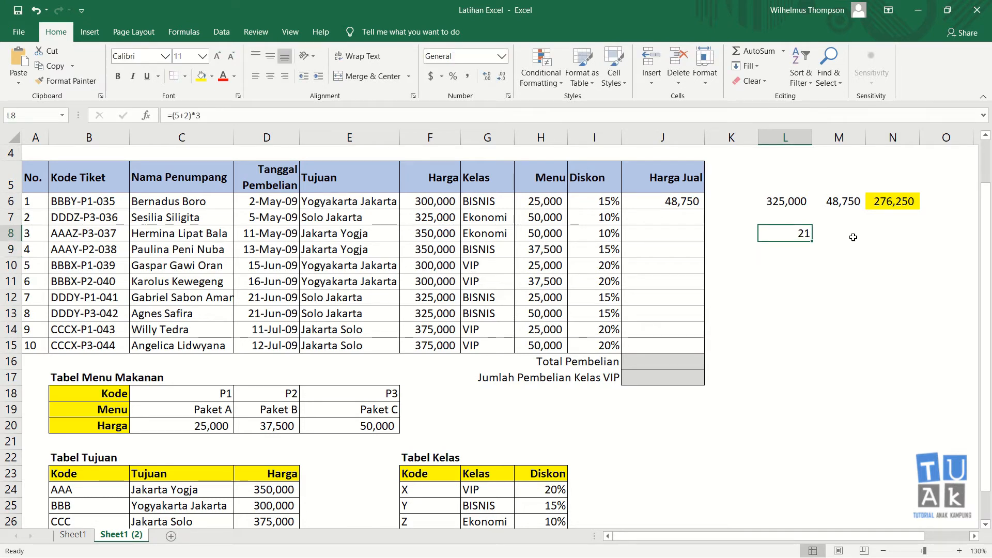
pyautogui.write('=5')
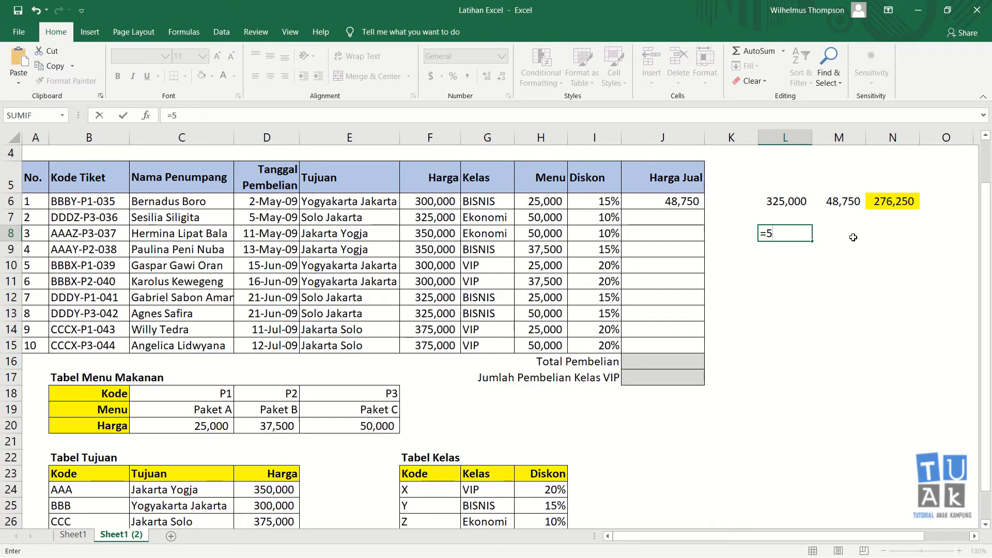
pyautogui.write('+2*3')
# Re-enter =5+2*3 in L8 and edit it to =5-2*3, giving -1
pyautogui.hotkey('ctrl', 'Return')
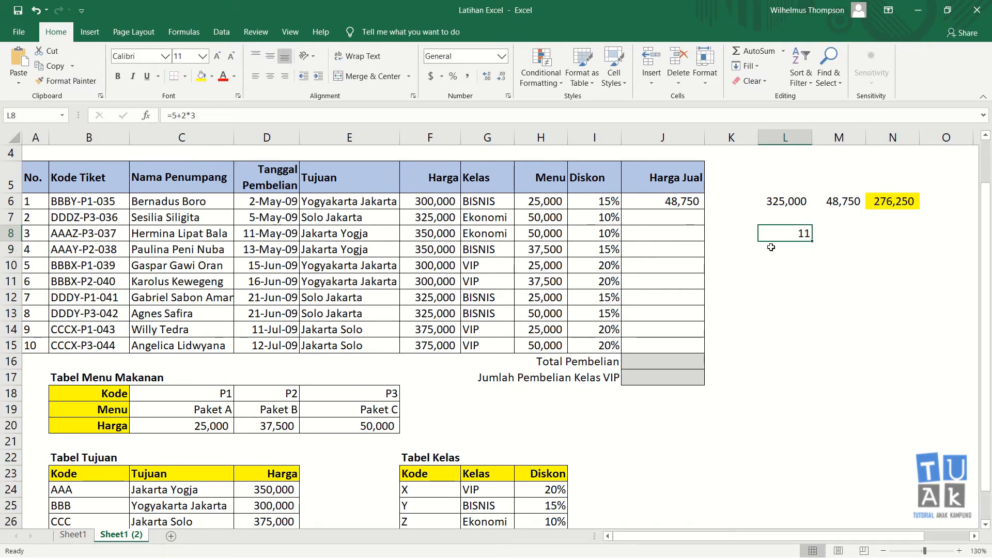
pyautogui.press('F2')
pyautogui.click(781, 233)
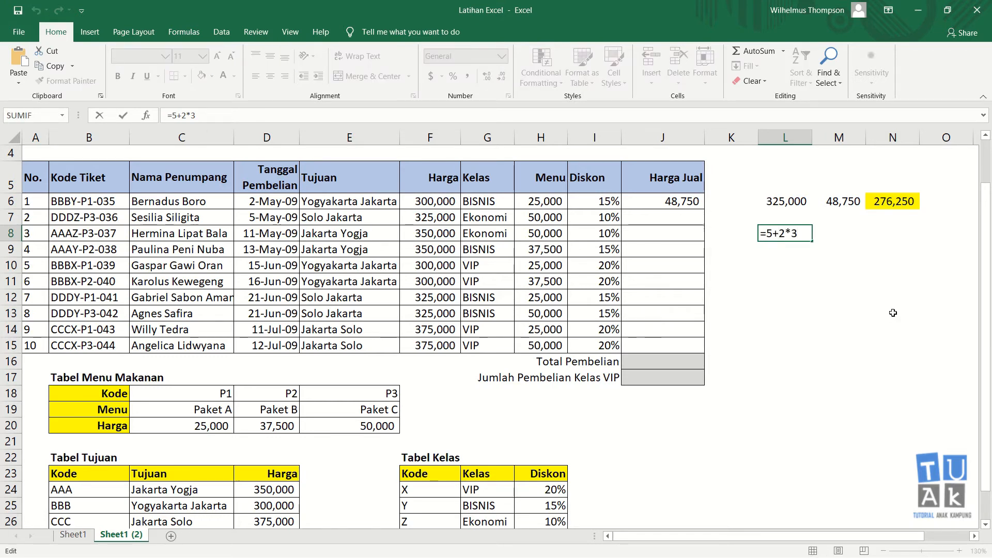
pyautogui.press('BackSpace')
pyautogui.write('-')
pyautogui.press('Return')
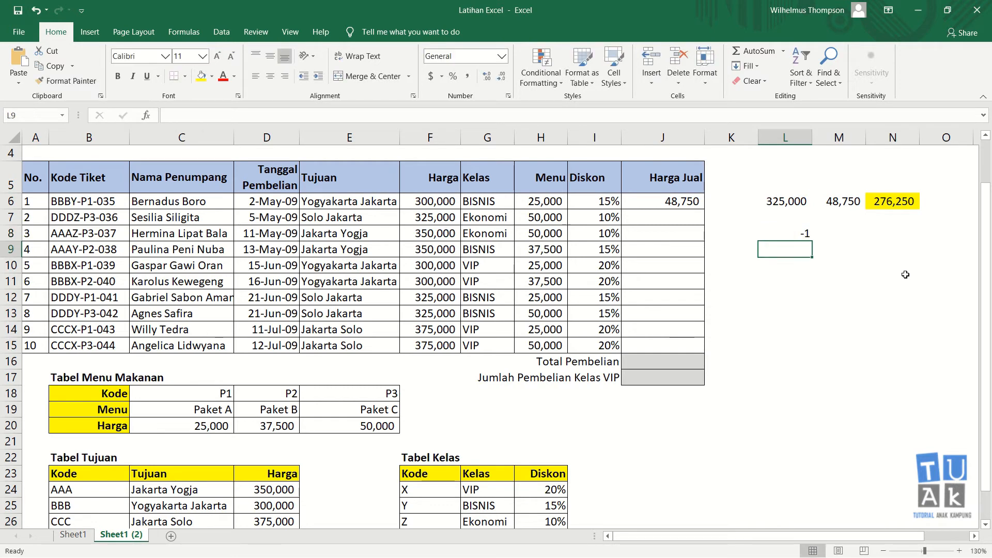
pyautogui.click(808, 233)
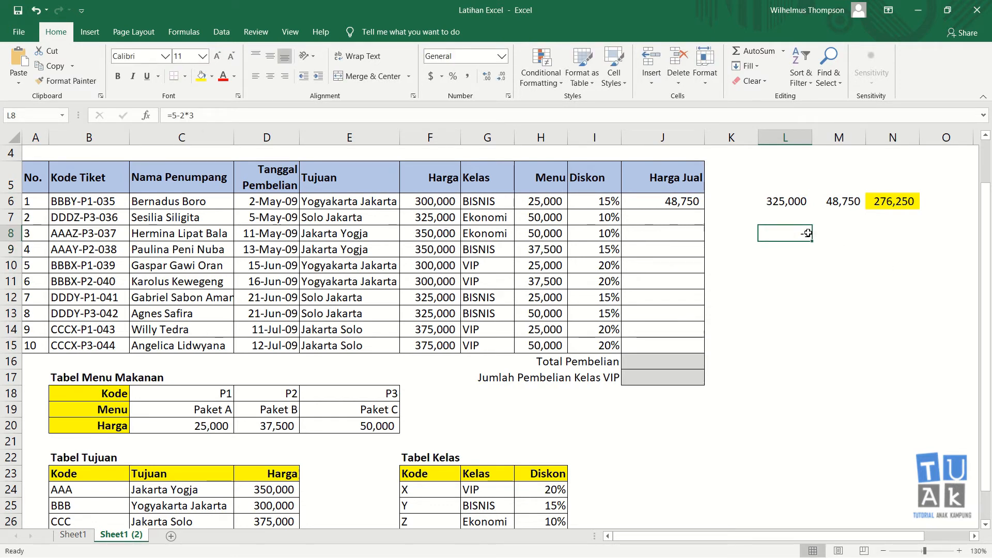
pyautogui.doubleClick(807, 231)
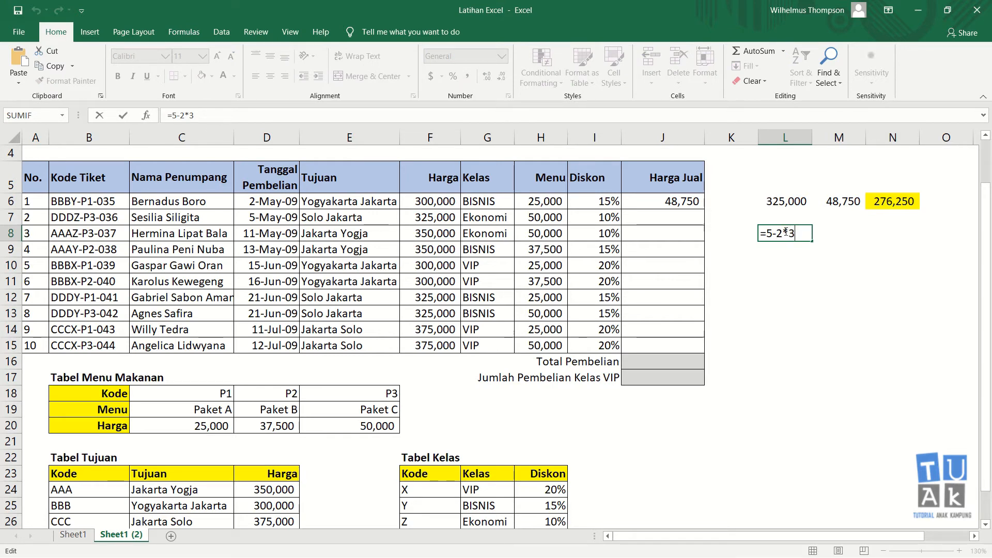
pyautogui.press('Escape')
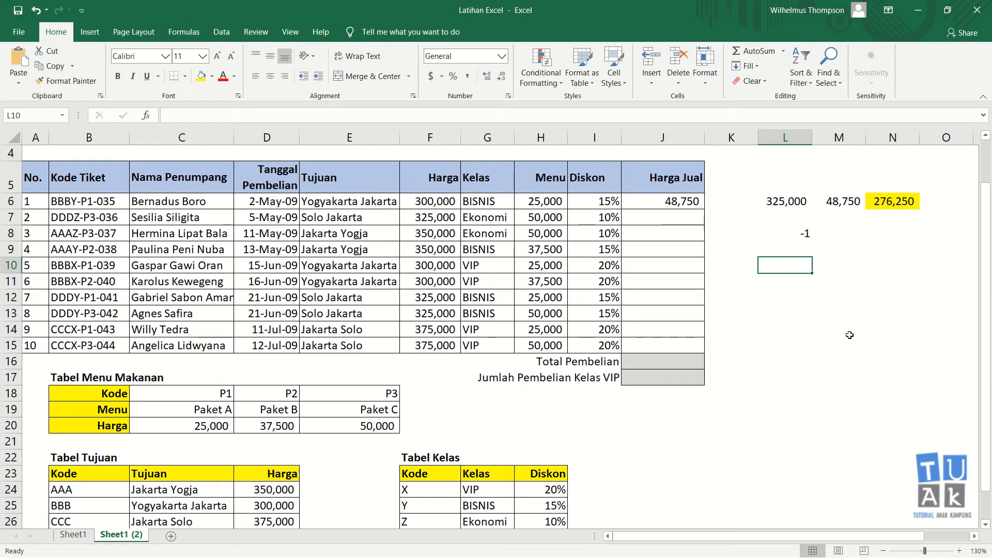
# Enter the note '* dan /' in L10 and '+ dan -' in L11, clearing the formula warning
pyautogui.write('*')
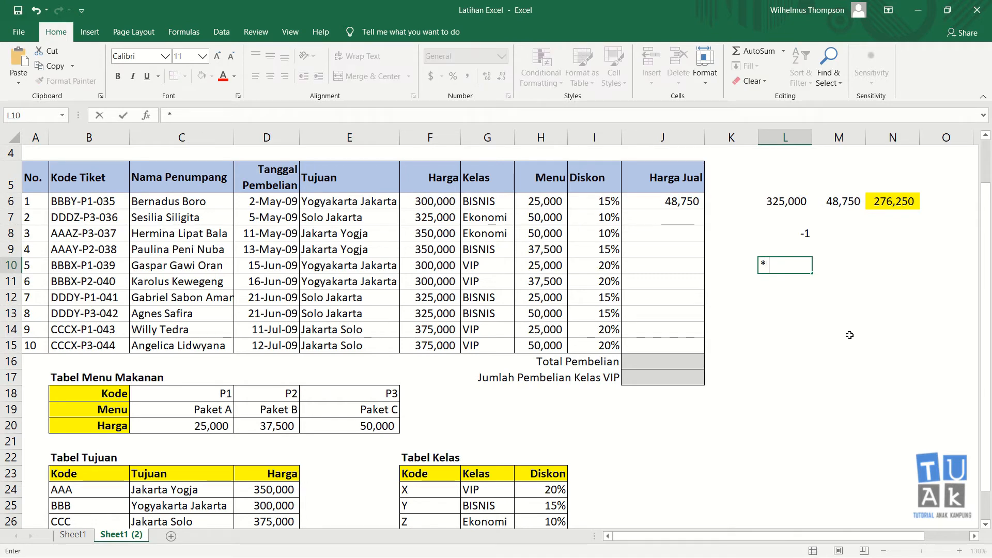
pyautogui.write(' dan /')
pyautogui.press('Return')
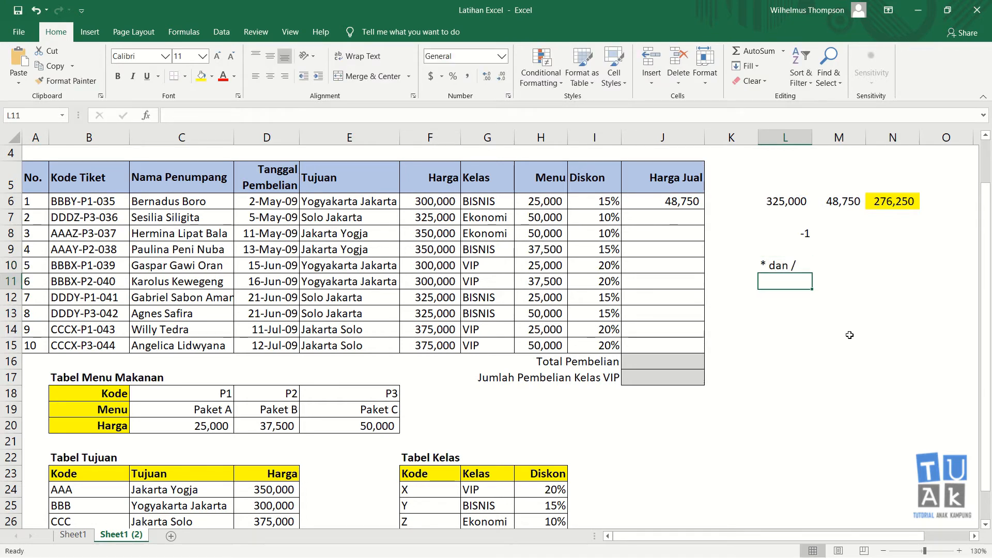
pyautogui.write('+')
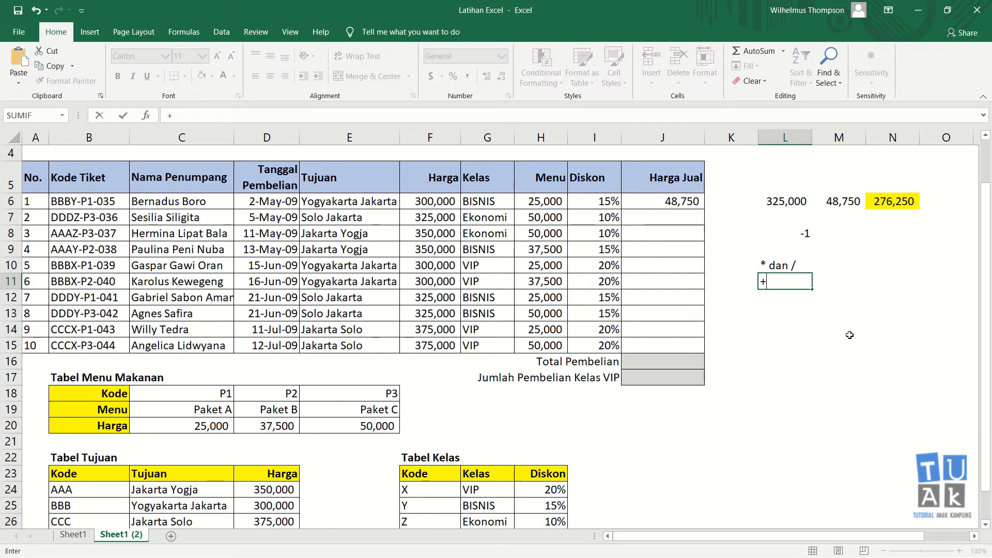
pyautogui.write(' dan -')
pyautogui.press('Return')
pyautogui.press('Return')
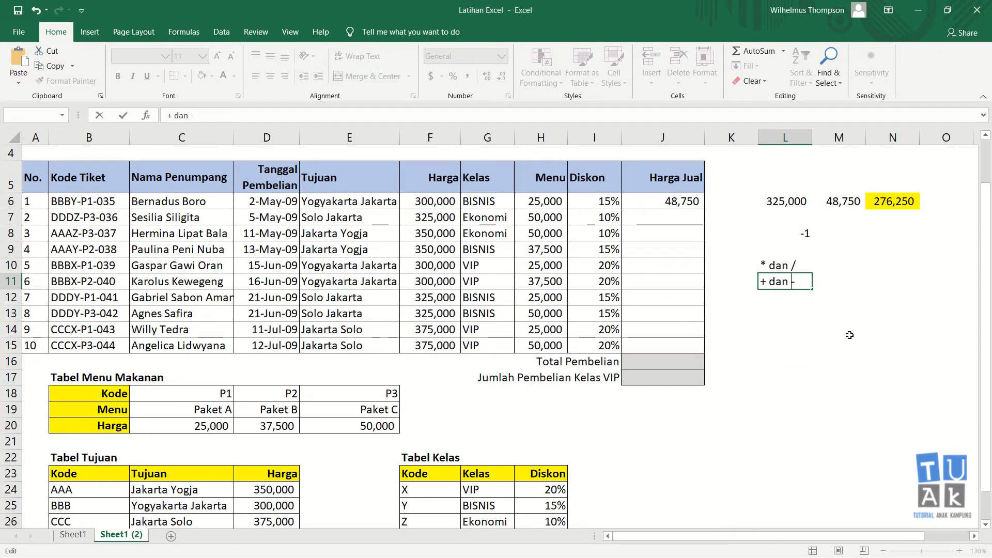
pyautogui.press('Return')
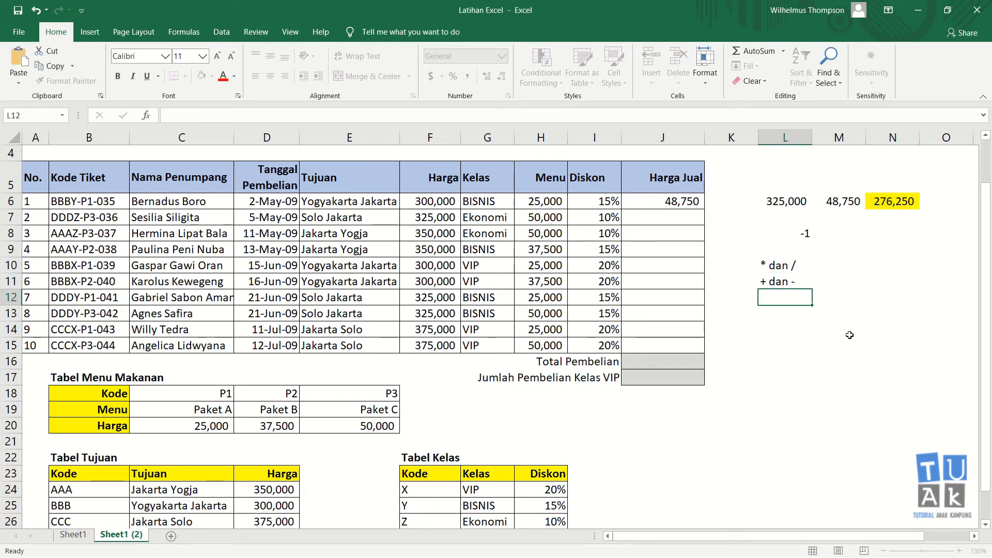
# Change the practice formula in L8 to =5*2/3
pyautogui.click(790, 282)
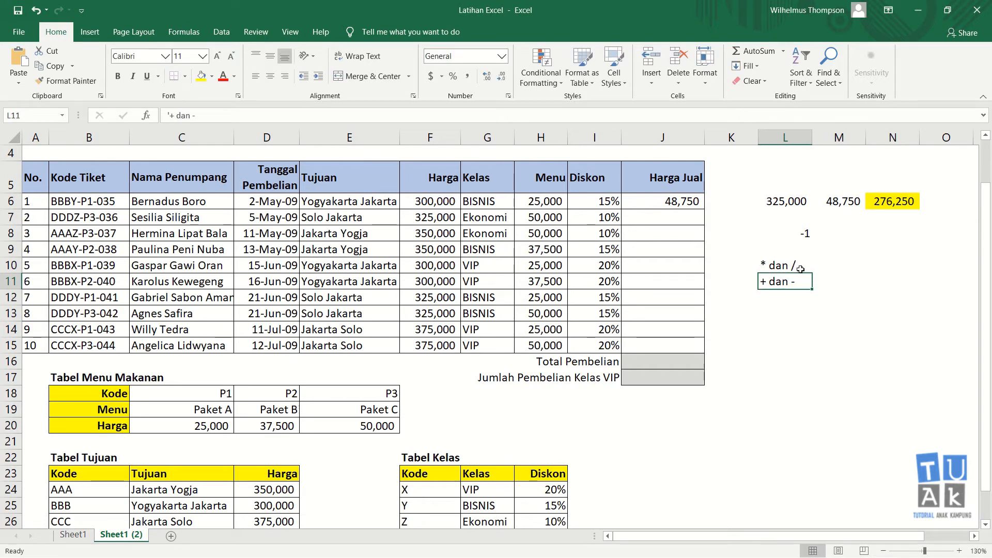
pyautogui.click(775, 233)
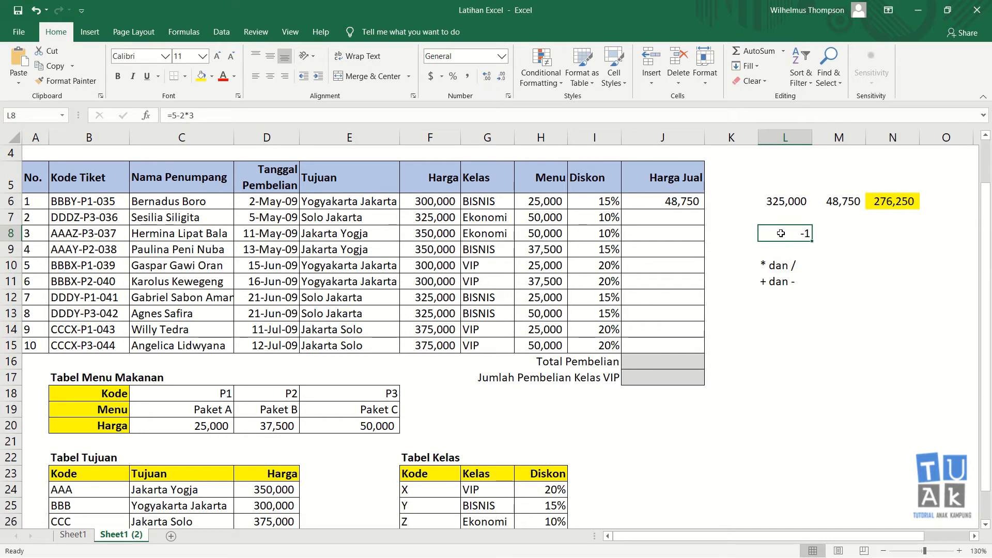
pyautogui.press('F1')
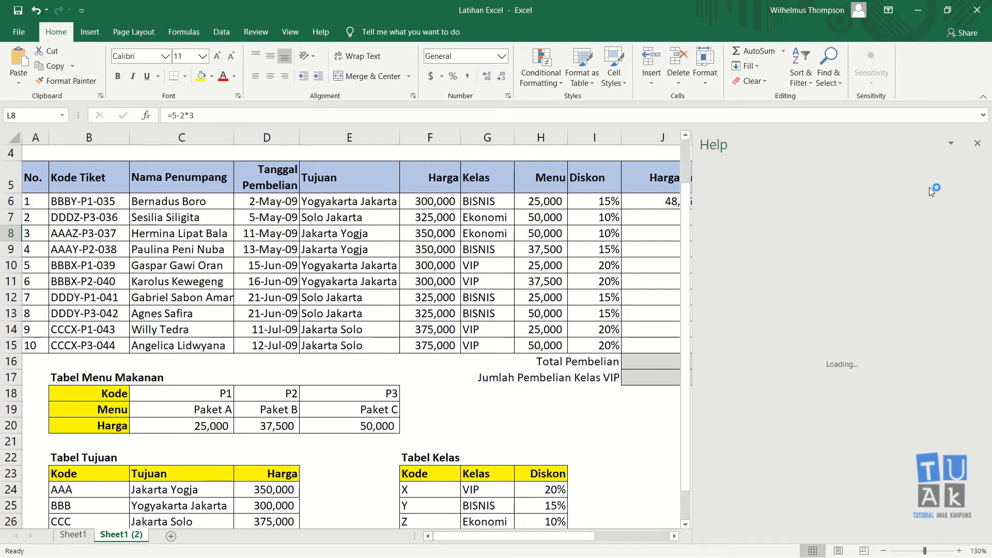
pyautogui.click(978, 143)
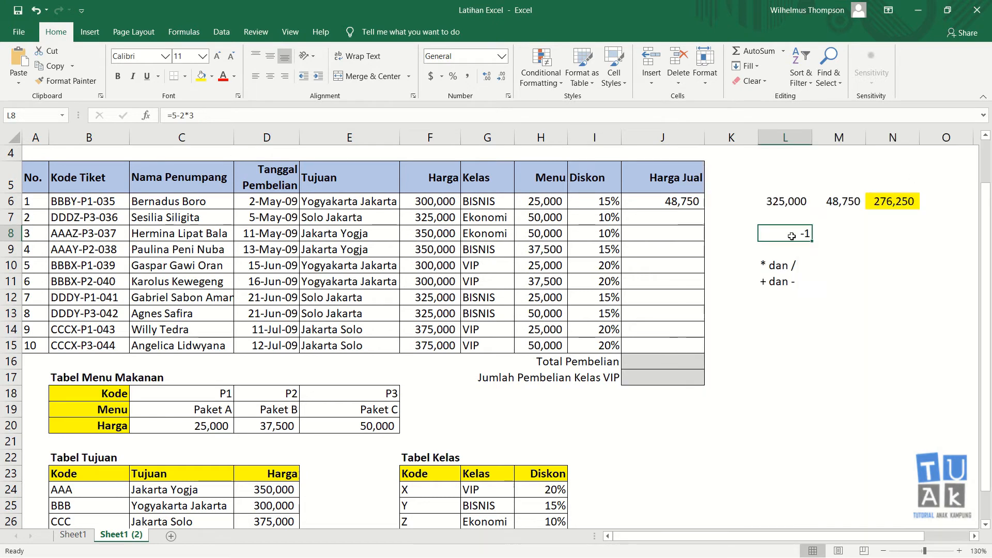
pyautogui.doubleClick(788, 238)
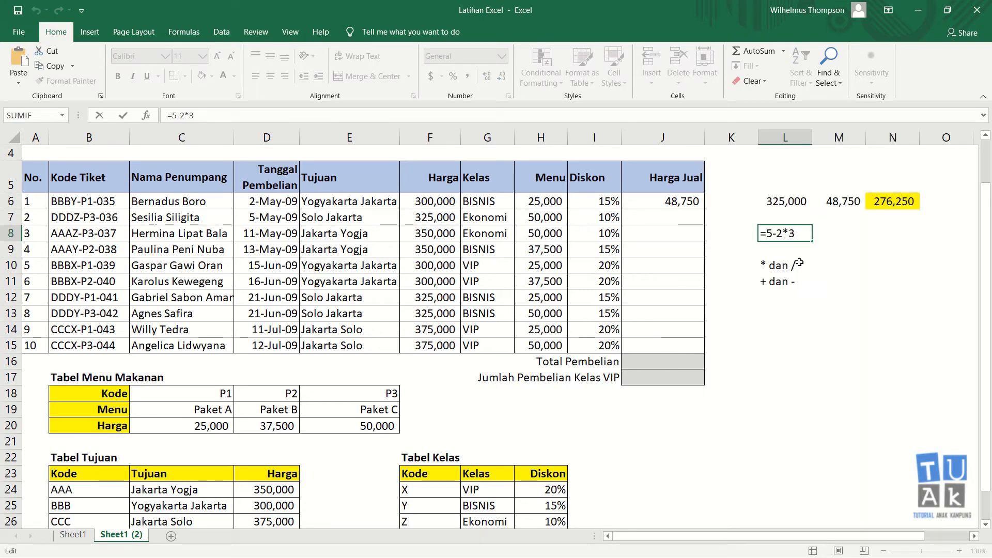
pyautogui.click(778, 235)
pyautogui.press('BackSpace')
pyautogui.write('*')
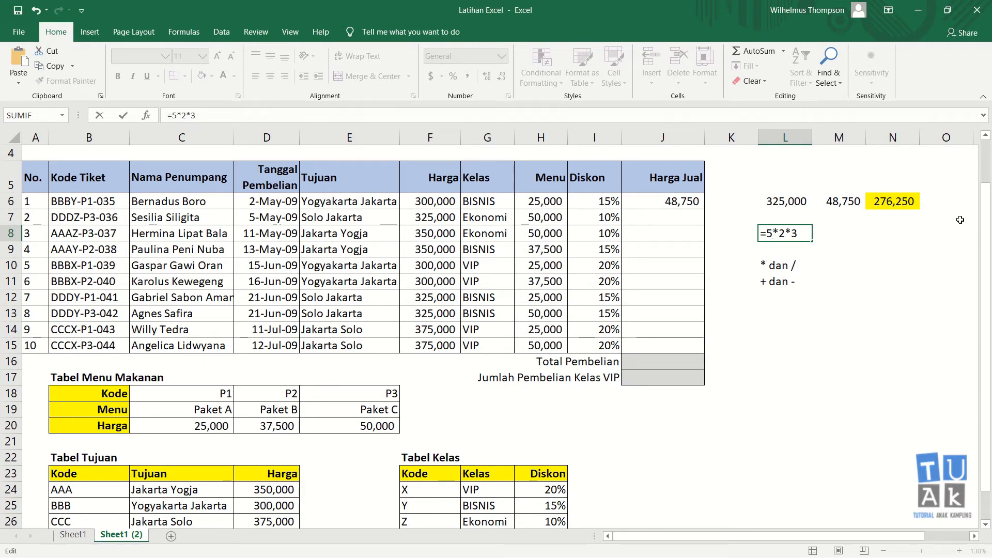
pyautogui.write('/')
pyautogui.hotkey('ctrl', 'Return')
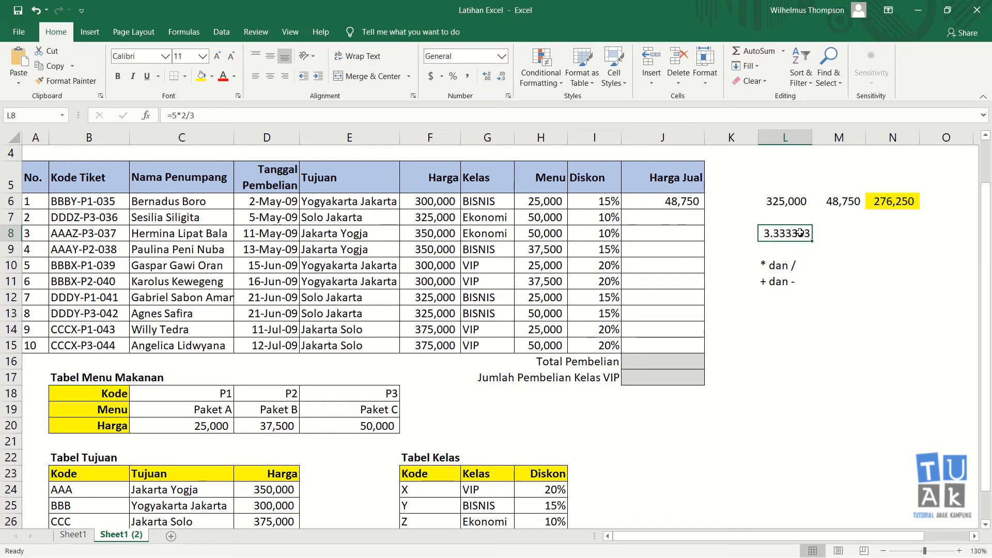
# Change L8 to =5-2/3 to test operator order
pyautogui.press('F2')
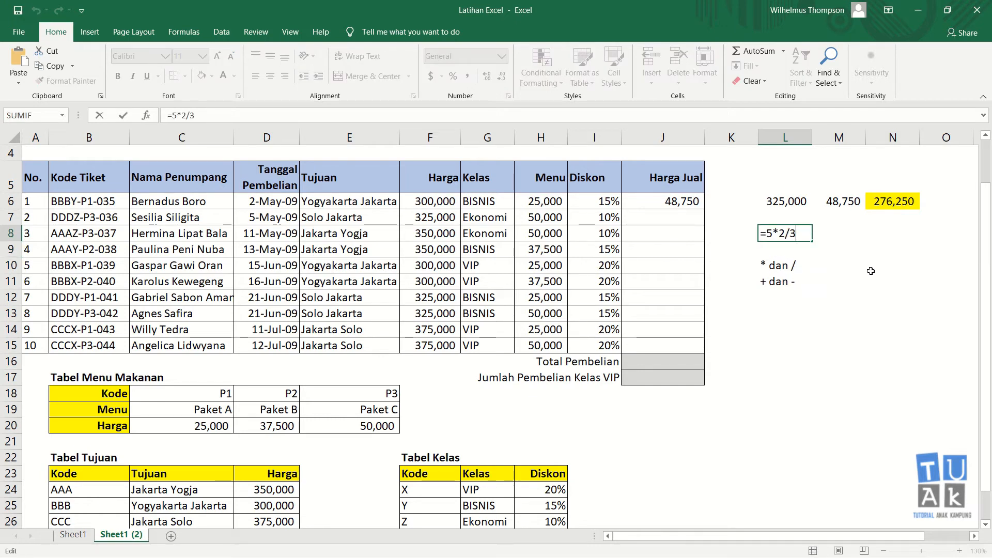
pyautogui.press('Left')
pyautogui.press('Left')
pyautogui.write('-')
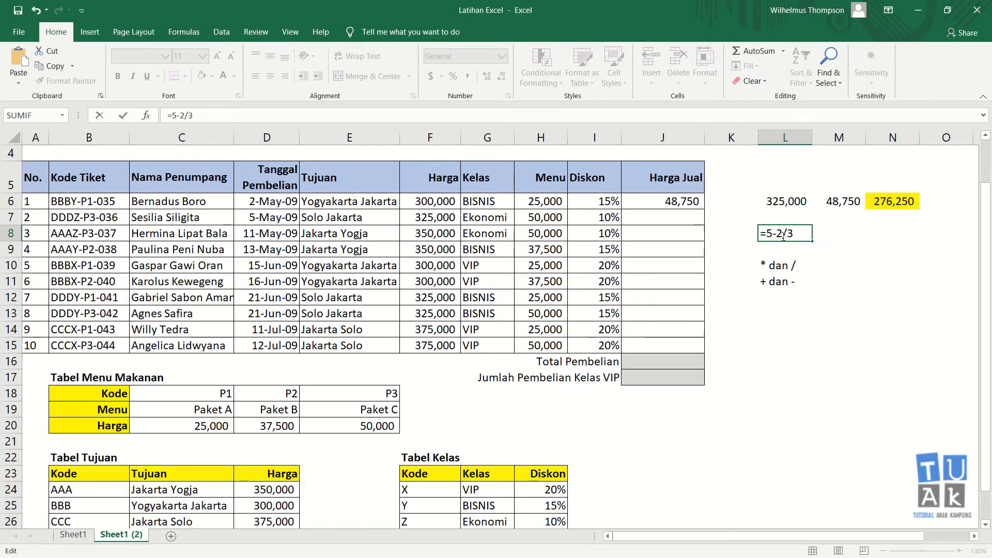
pyautogui.press('Return')
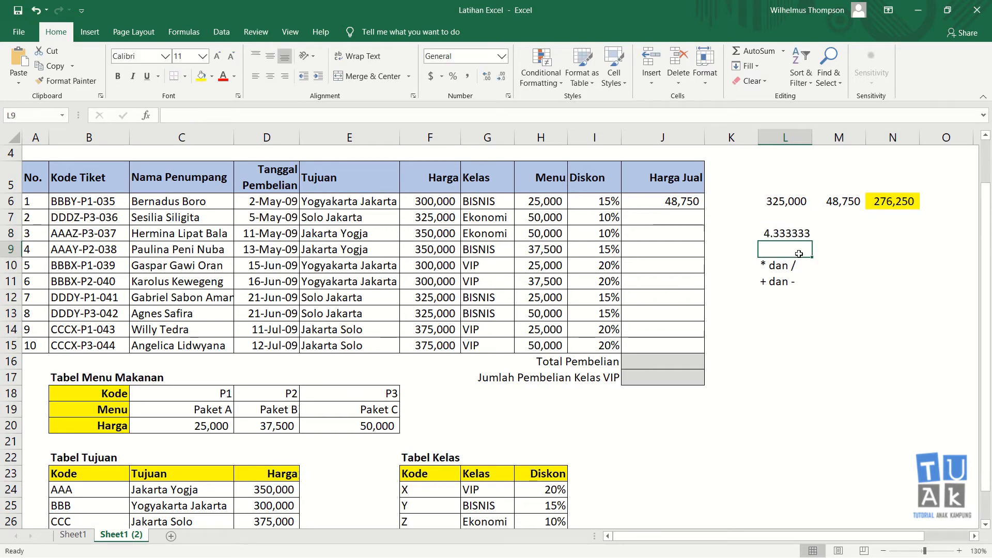
# Clear the calculation and notes from L8:L11
pyautogui.click(780, 234)
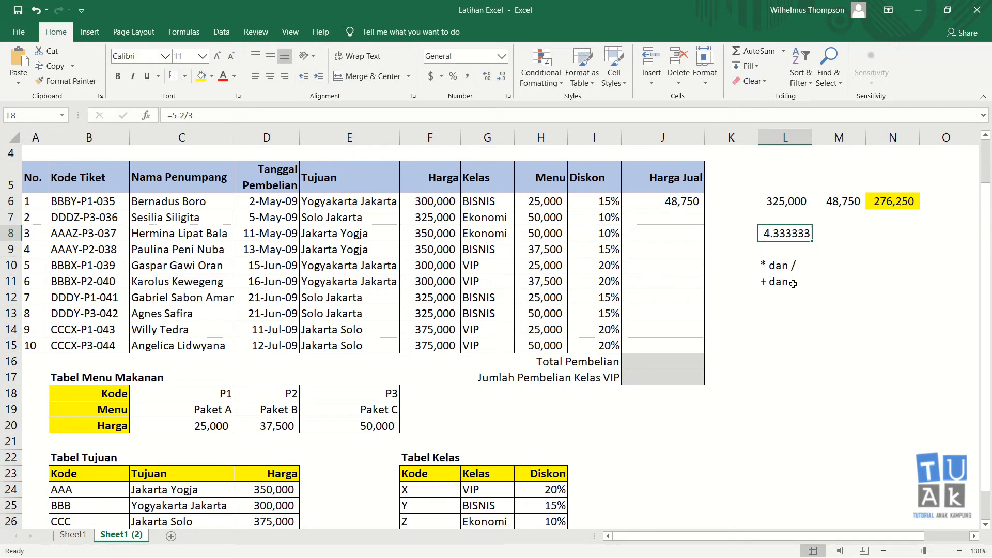
pyautogui.keyDown('shift'); pyautogui.click(794, 283); pyautogui.keyUp('shift')
pyautogui.press('Delete')
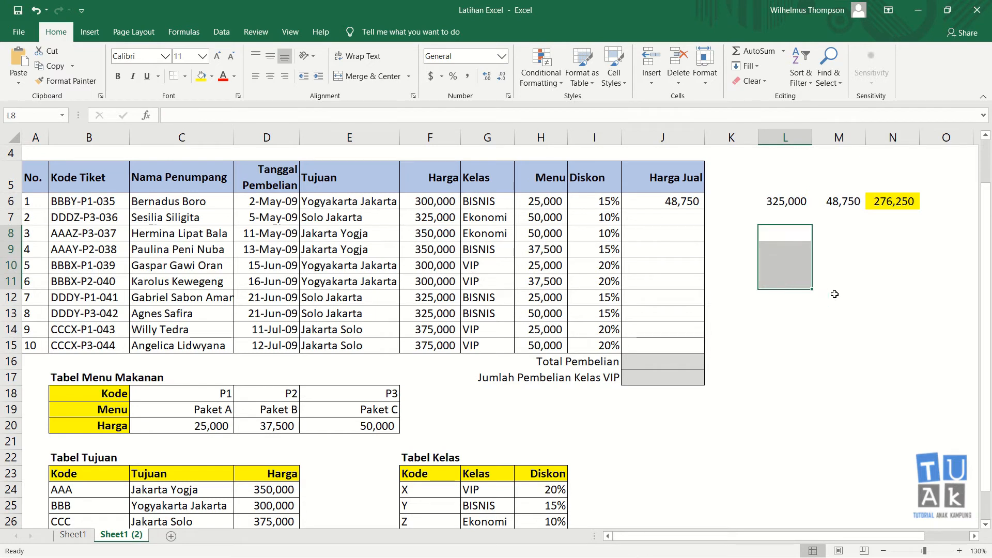
# Clear the Harga Jual result in J6
pyautogui.click(790, 232)
pyautogui.click(789, 219)
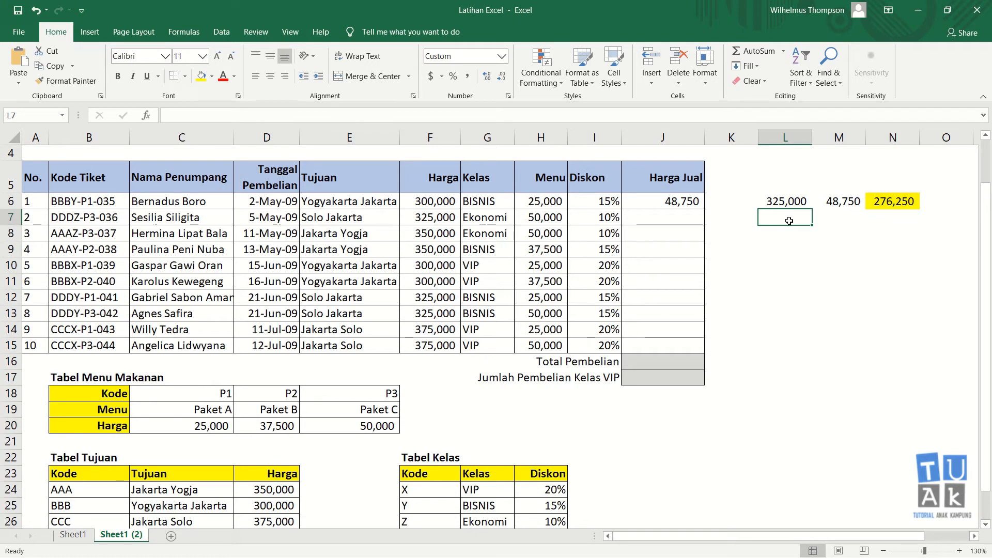
pyautogui.click(684, 203)
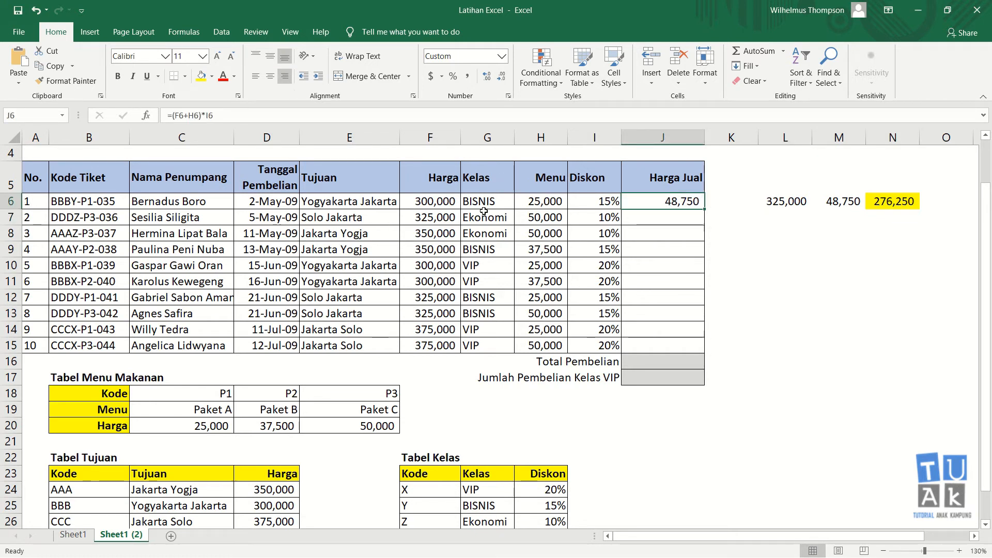
pyautogui.press('Delete')
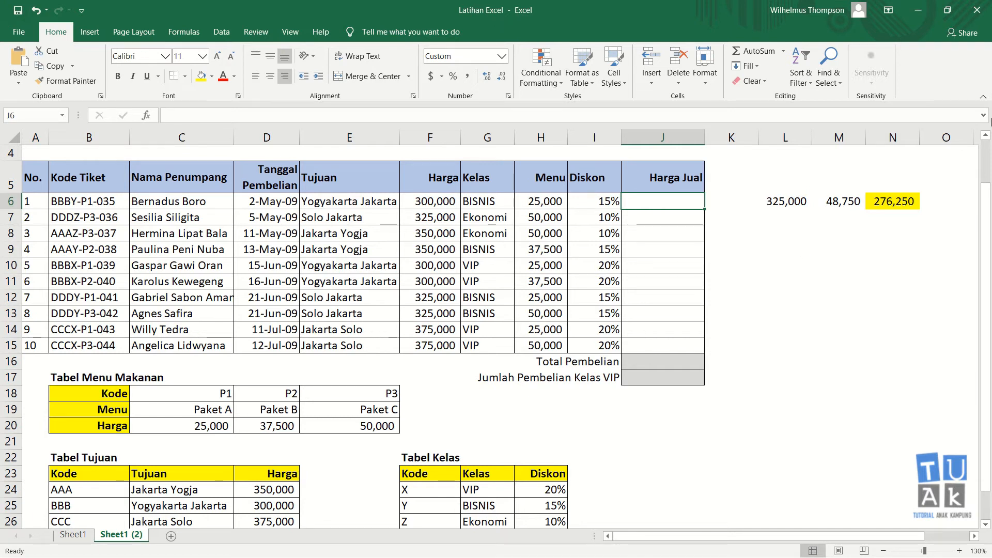
# Type the precedence notes '()', '* dan /' and '+ dan -' down L10 to L12
pyautogui.click(775, 264)
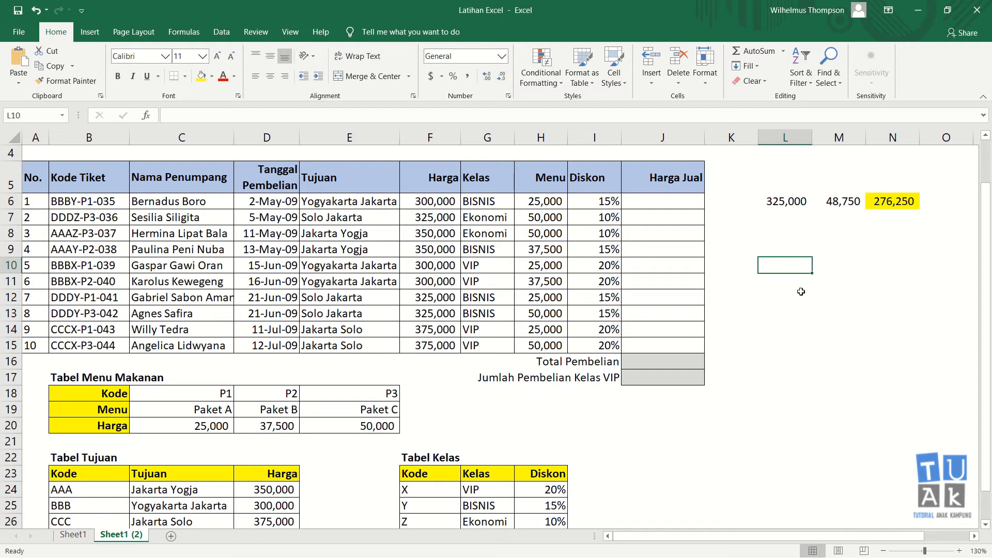
pyautogui.write('()')
pyautogui.press('Return')
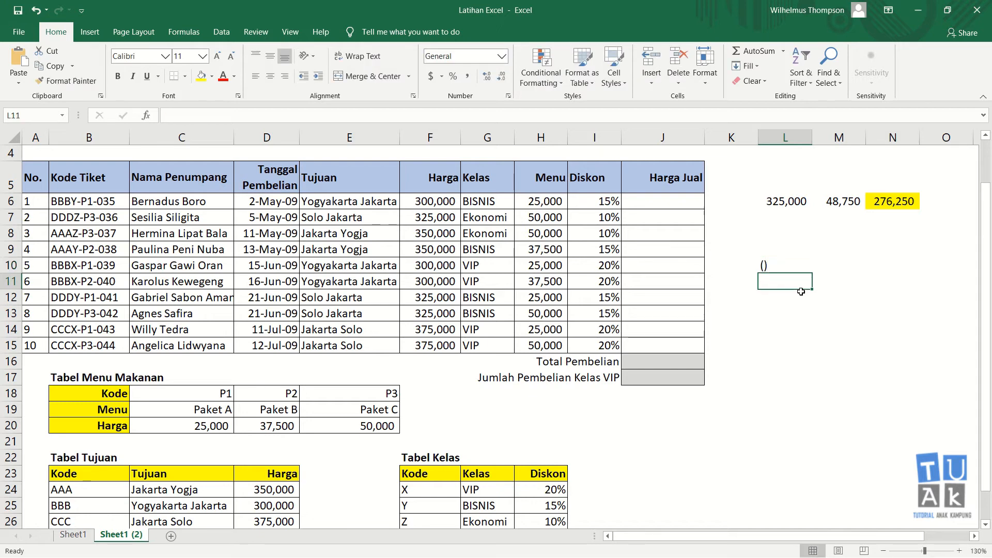
pyautogui.write("'* dan")
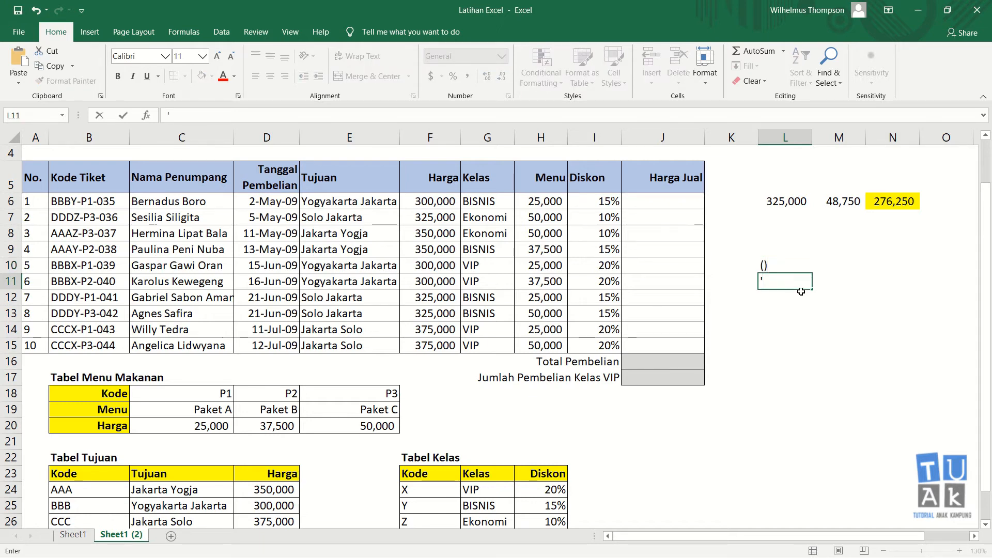
pyautogui.write(' /')
pyautogui.press('Return')
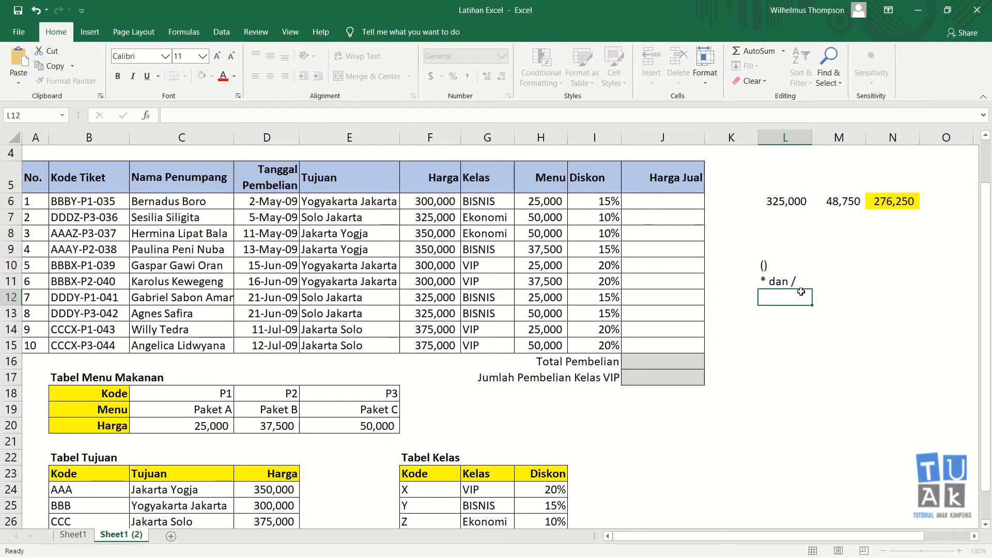
pyautogui.write("'+ dan -")
pyautogui.press('Return')
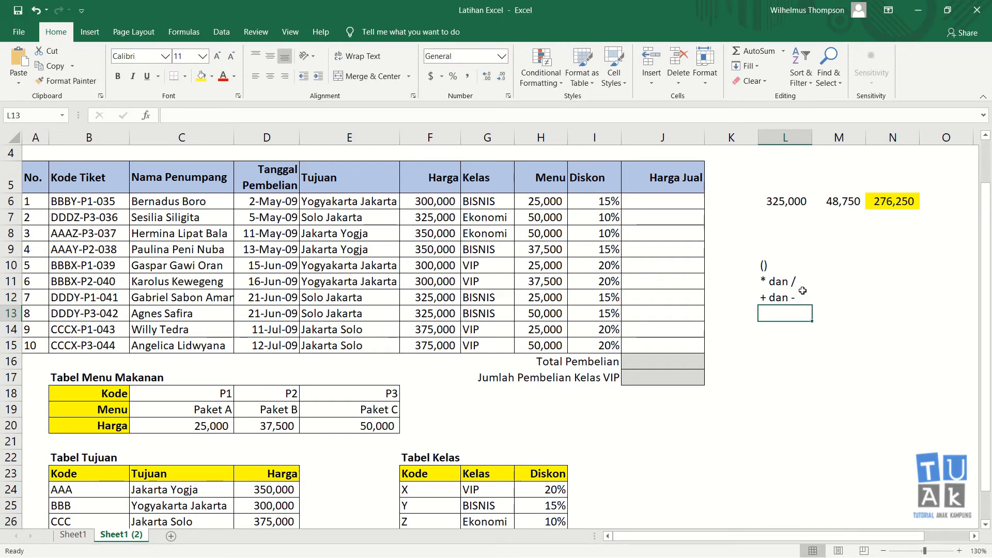
pyautogui.click(782, 261)
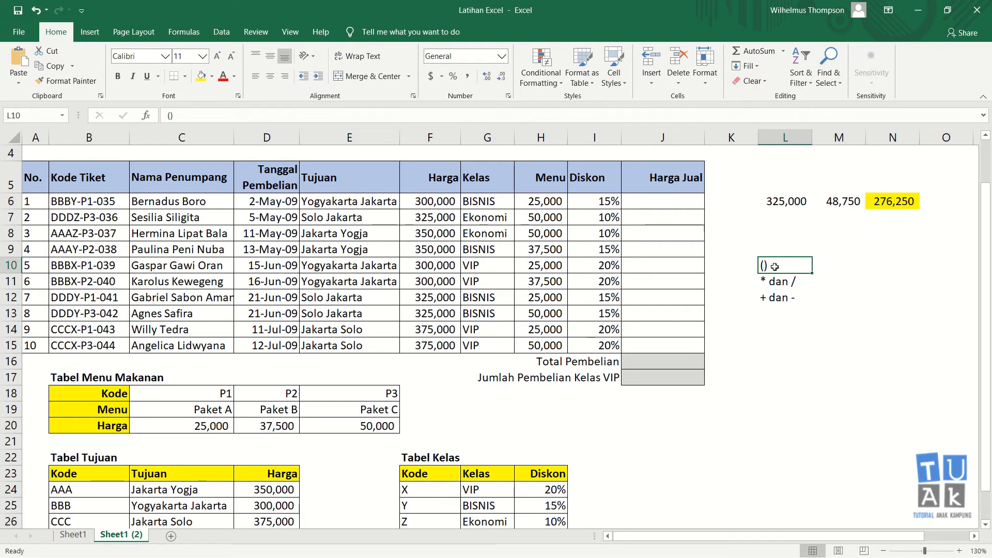
pyautogui.click(765, 281)
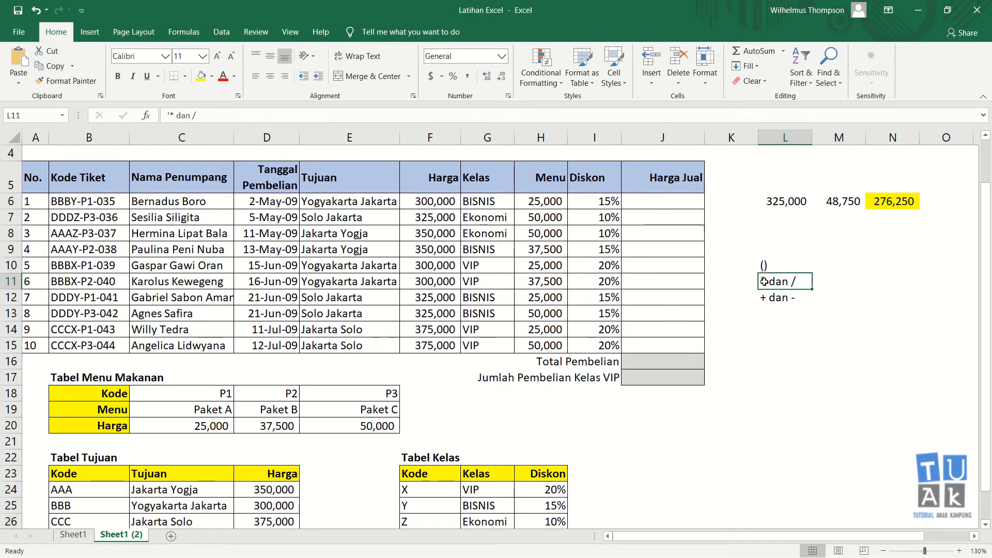
pyautogui.click(766, 300)
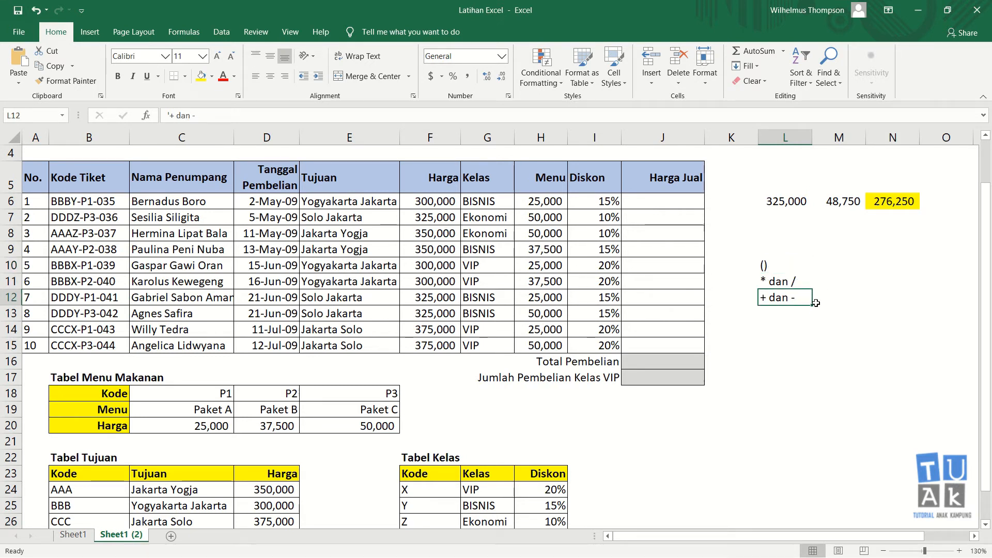
pyautogui.click(693, 207)
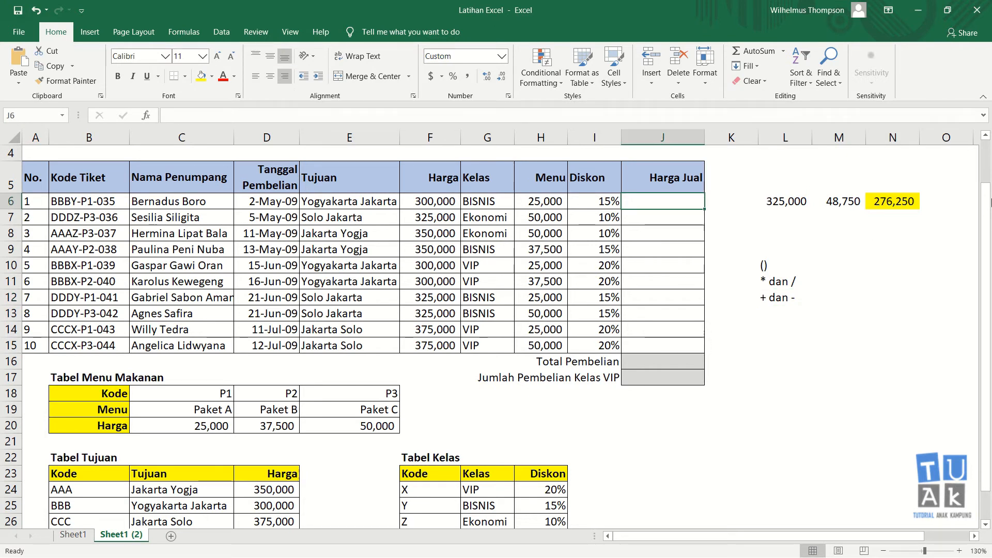
# Build J6's formula as (F6+H6) minus (F6+H6)*I6 by pointing at F6, H6 and I6
pyautogui.write('=')
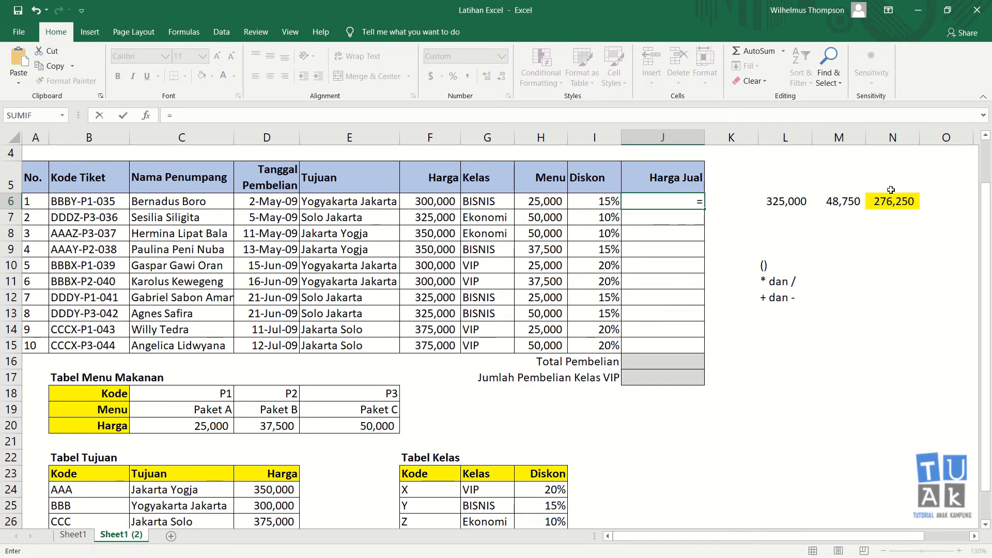
pyautogui.write('(')
pyautogui.click(441, 200)
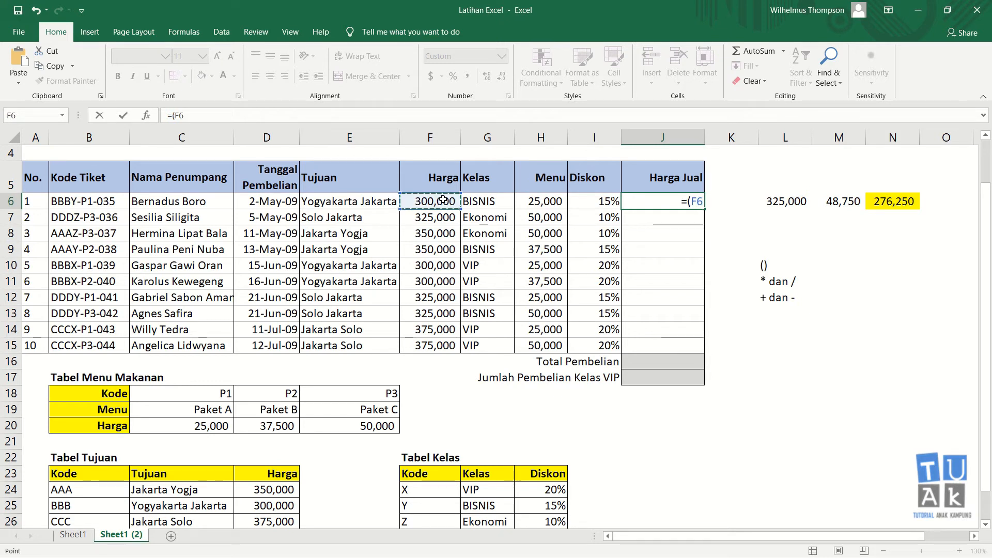
pyautogui.write('+')
pyautogui.click(539, 201)
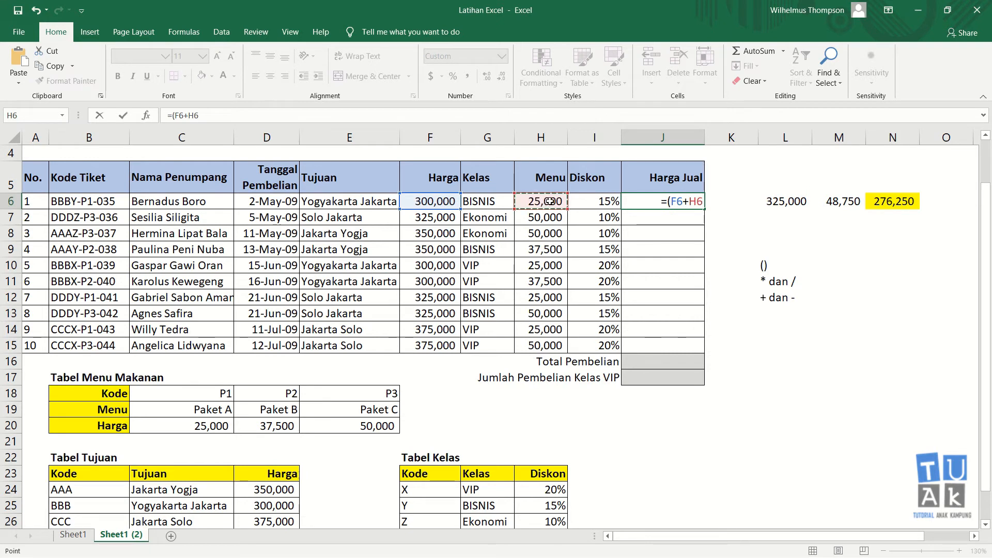
pyautogui.write(')')
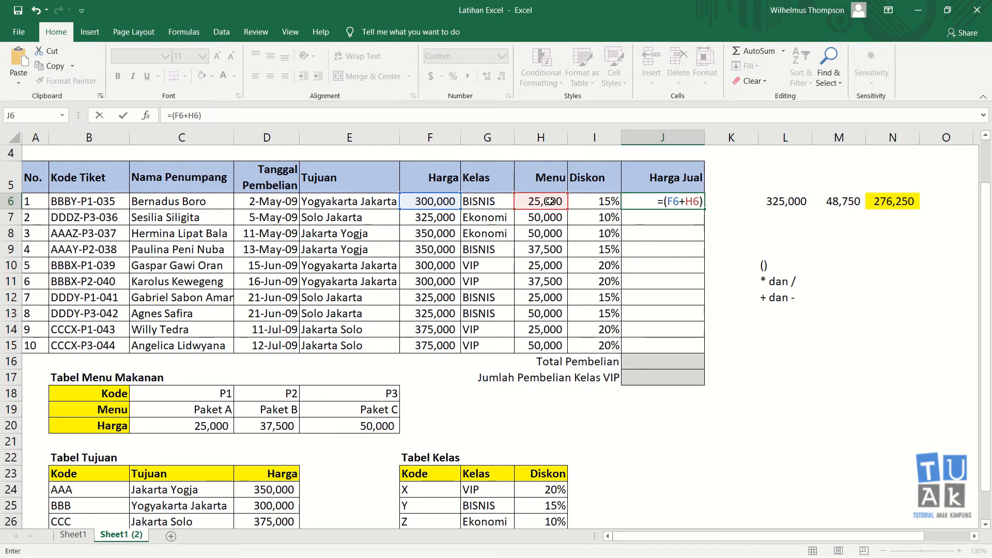
pyautogui.write('-(')
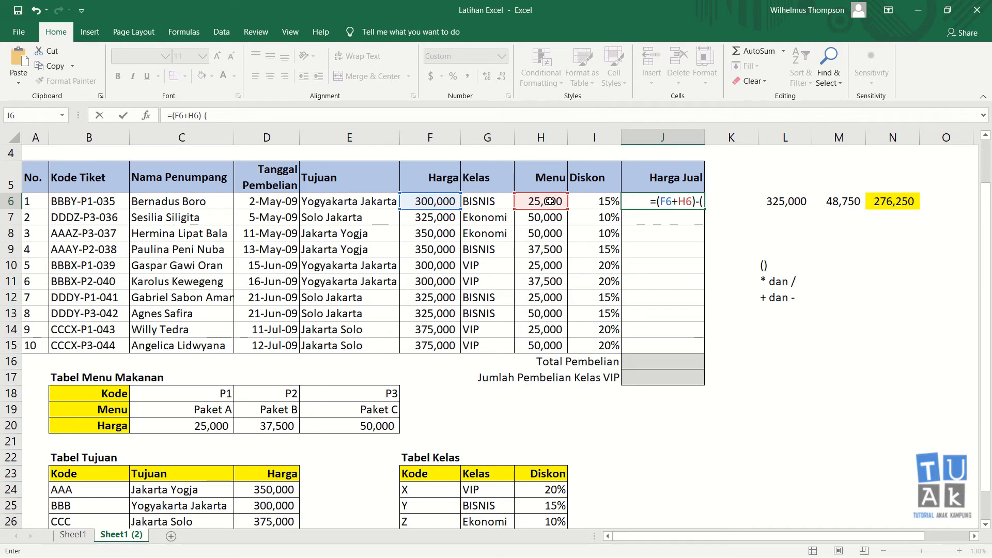
pyautogui.click(438, 201)
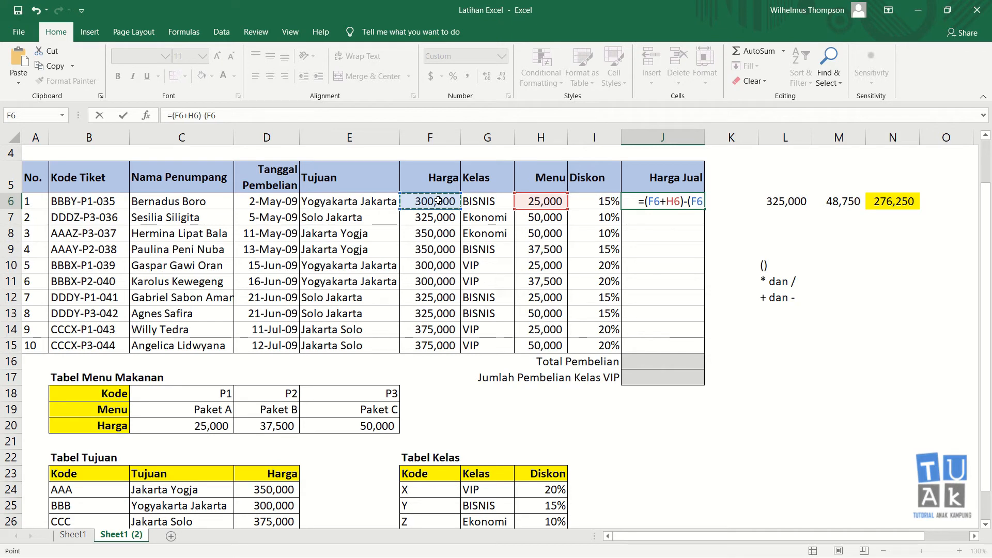
pyautogui.write('+')
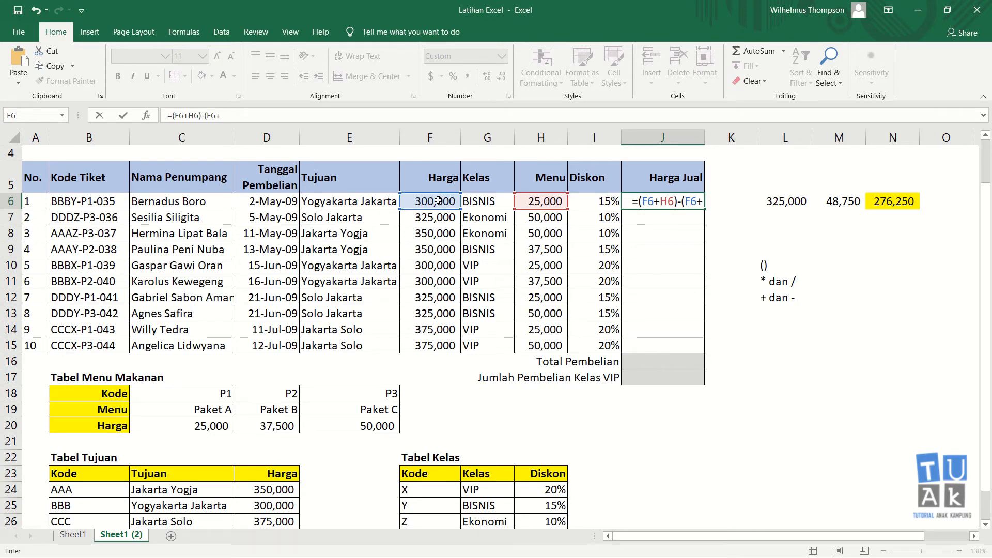
pyautogui.click(546, 199)
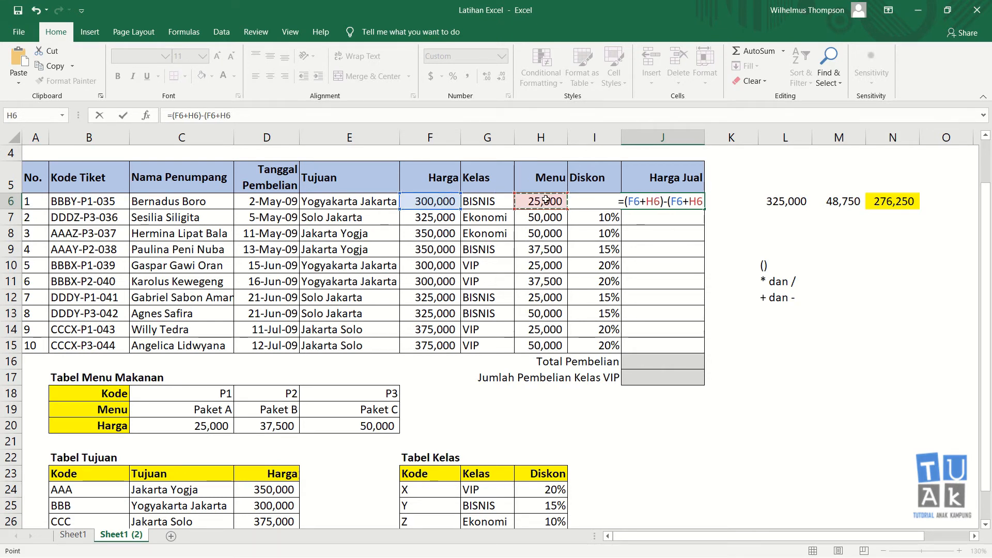
pyautogui.write(')*')
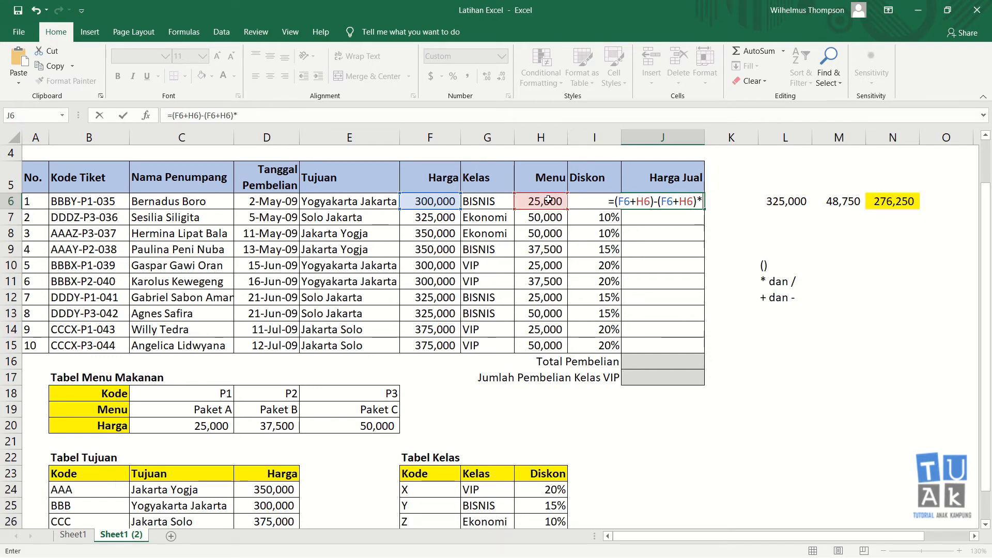
pyautogui.press('Left')
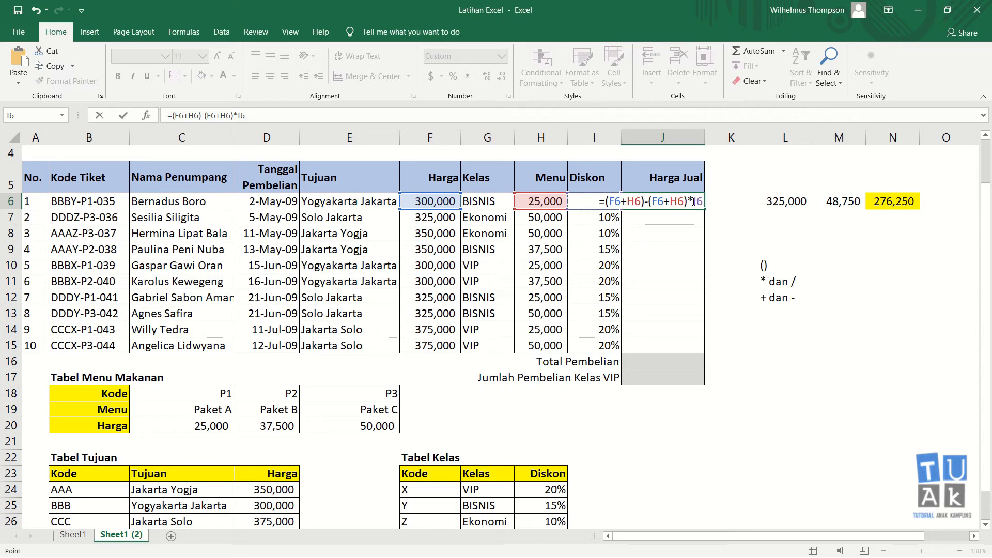
pyautogui.write(')')
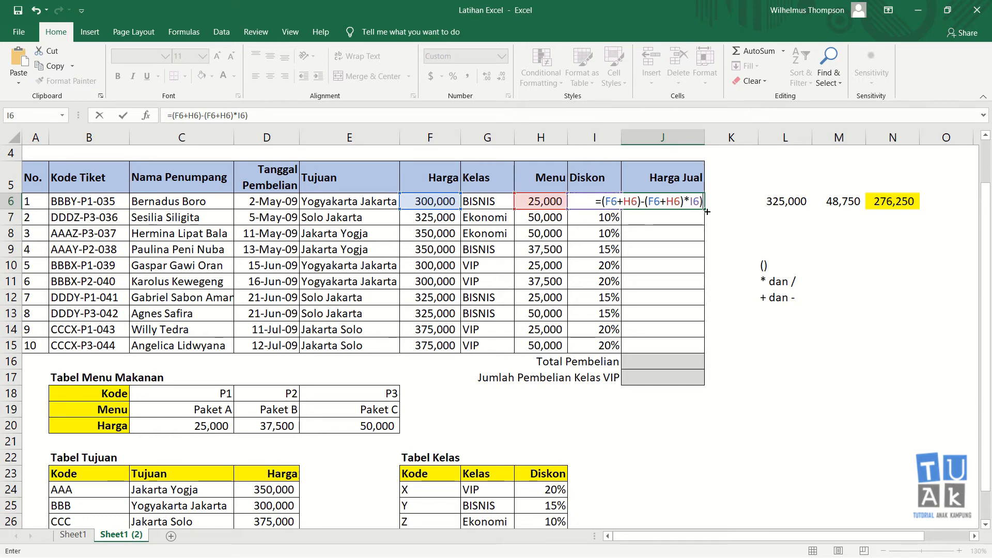
pyautogui.click(645, 201)
# Add an opening bracket before the second (F6+H6) so J6 reads =(F6+H6)-((F6+H6)*I6)
pyautogui.write('(')
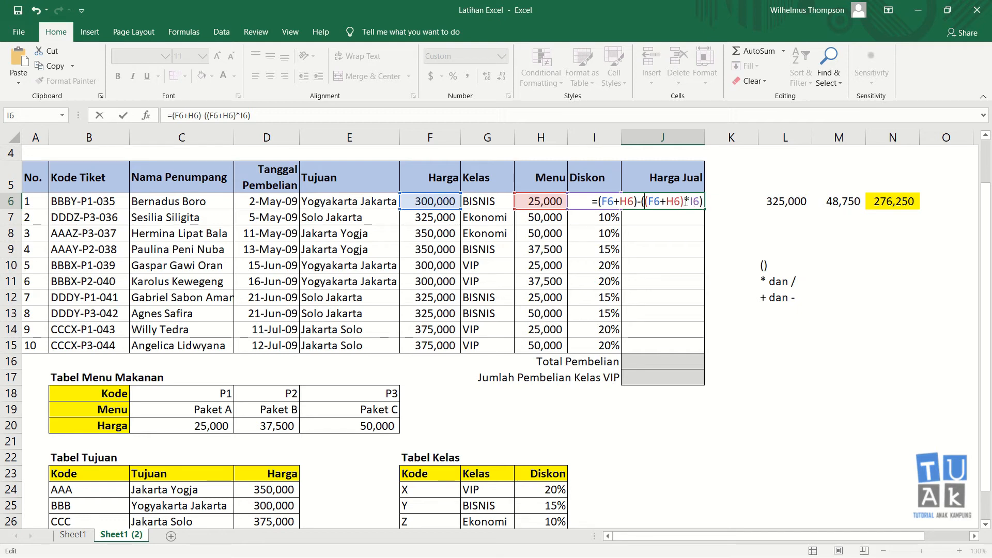
# Commit J6 so it shows 276,250 and compare it with the N6 check value
pyautogui.press('Return')
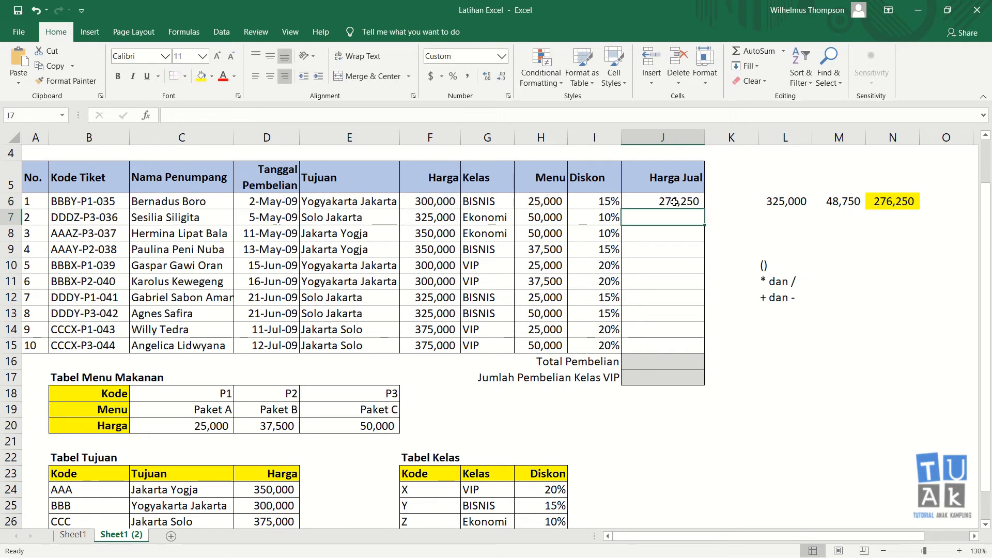
pyautogui.click(683, 204)
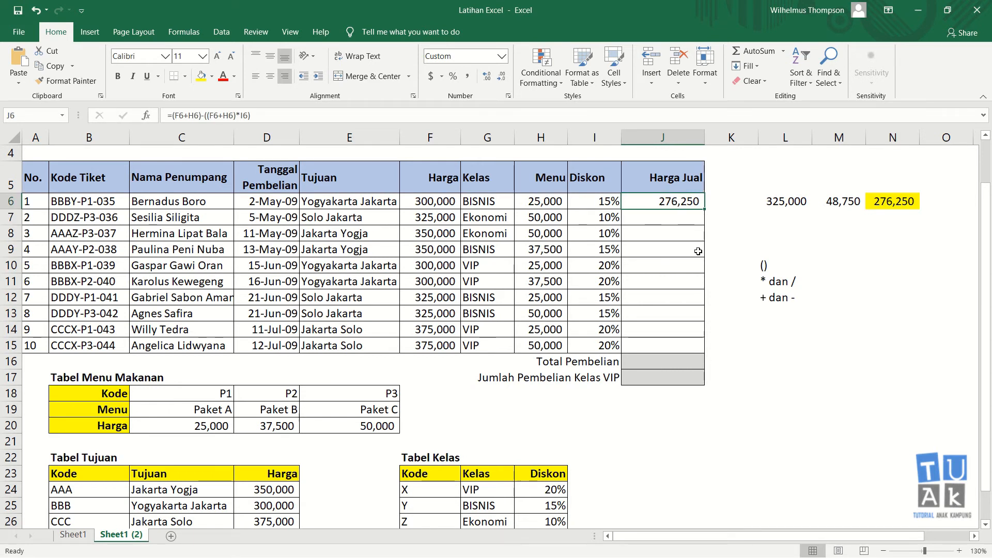
pyautogui.click(892, 203)
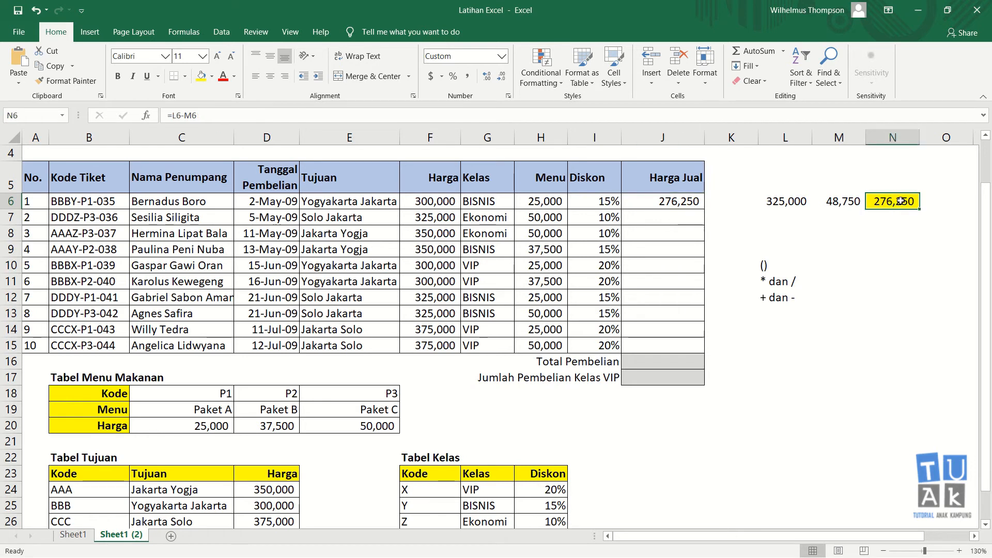
pyautogui.click(701, 204)
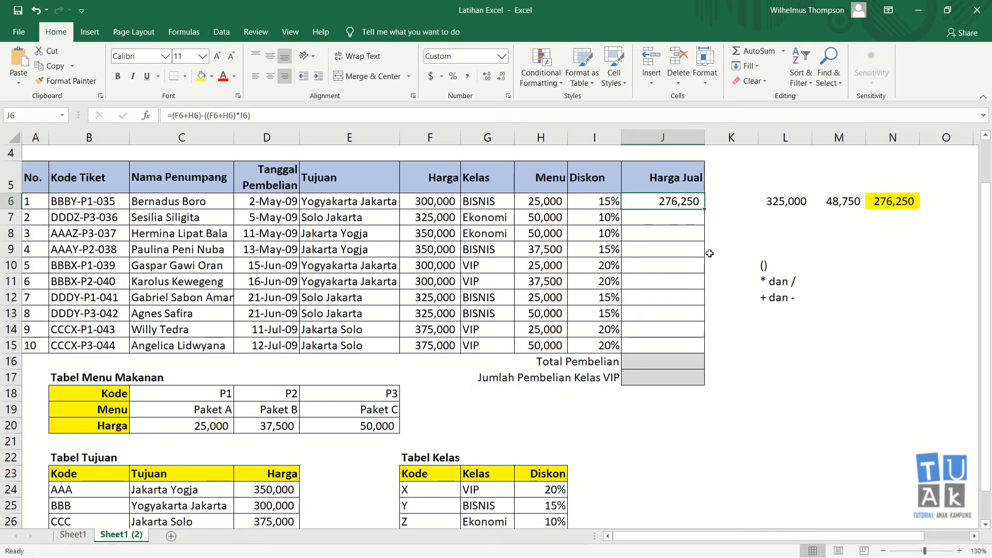
# Inspect the formulas in L6, F6, H6, M6 and N6 against J6's Harga Jual formula
pyautogui.click(768, 203)
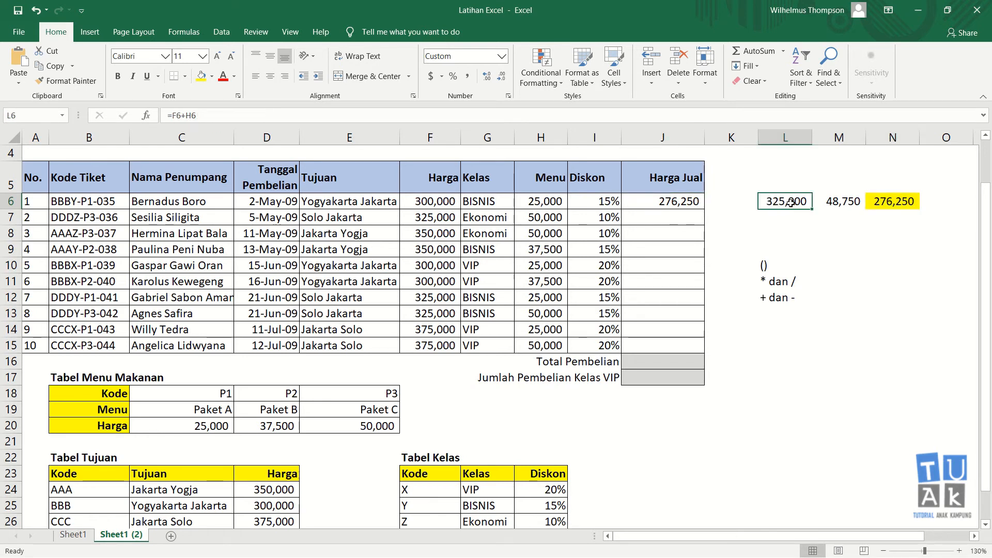
pyautogui.click(448, 203)
pyautogui.click(543, 203)
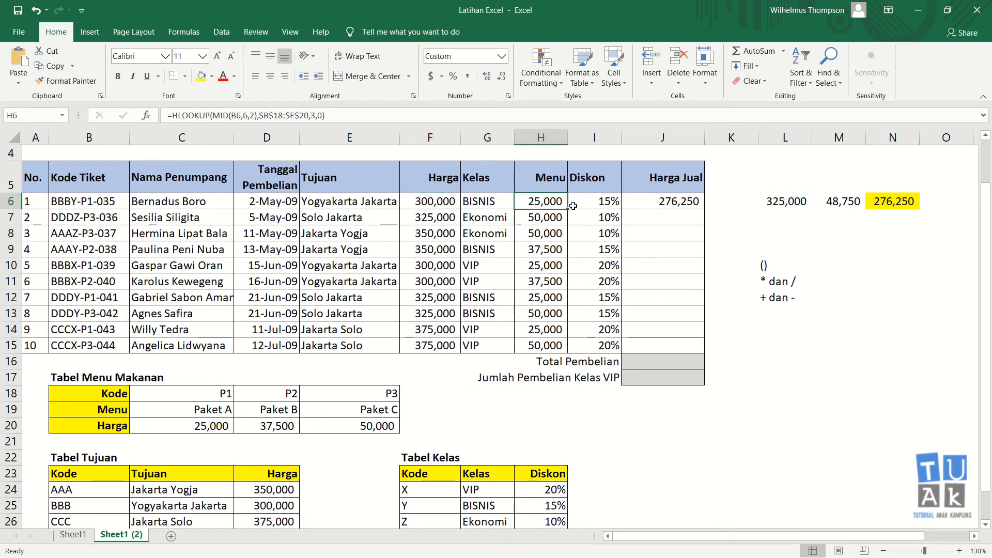
pyautogui.click(800, 206)
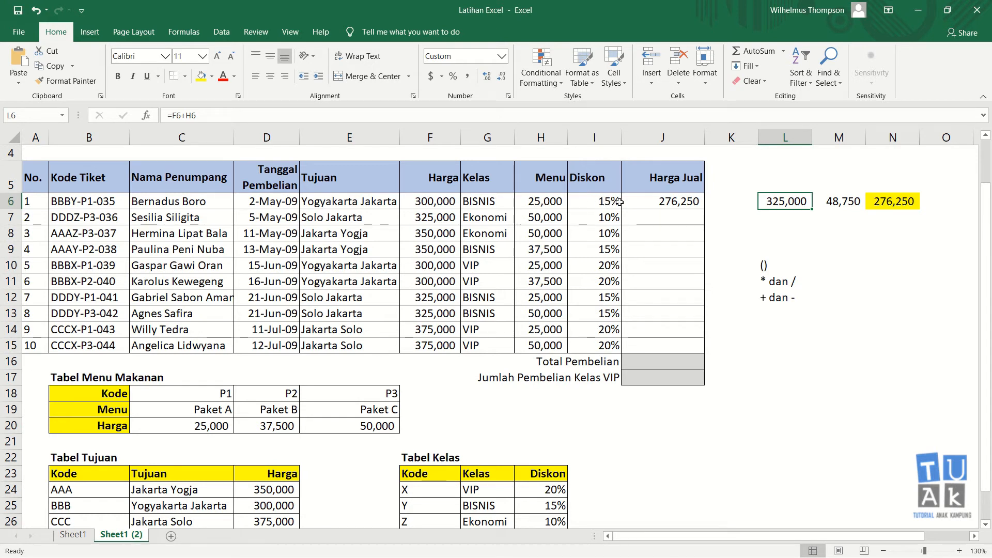
pyautogui.click(828, 204)
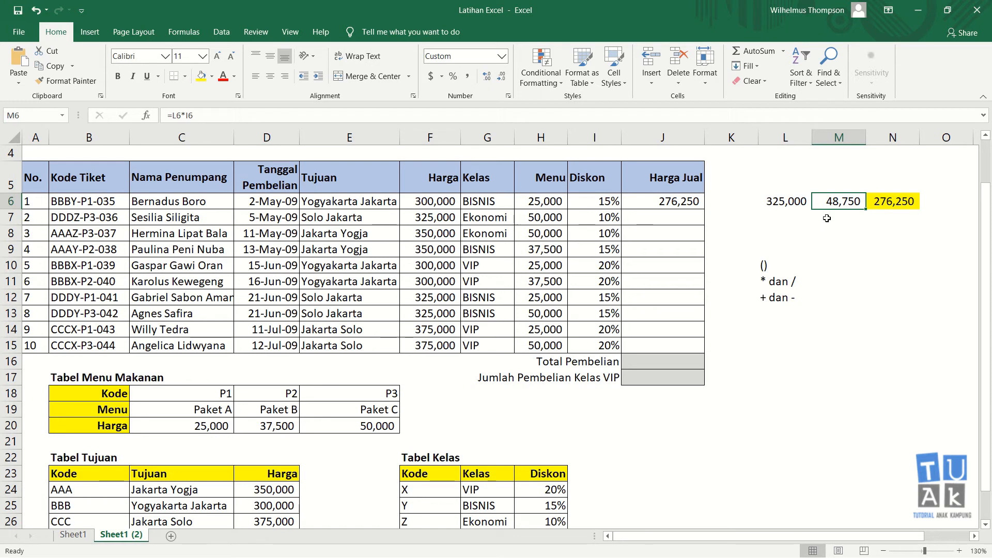
pyautogui.click(882, 200)
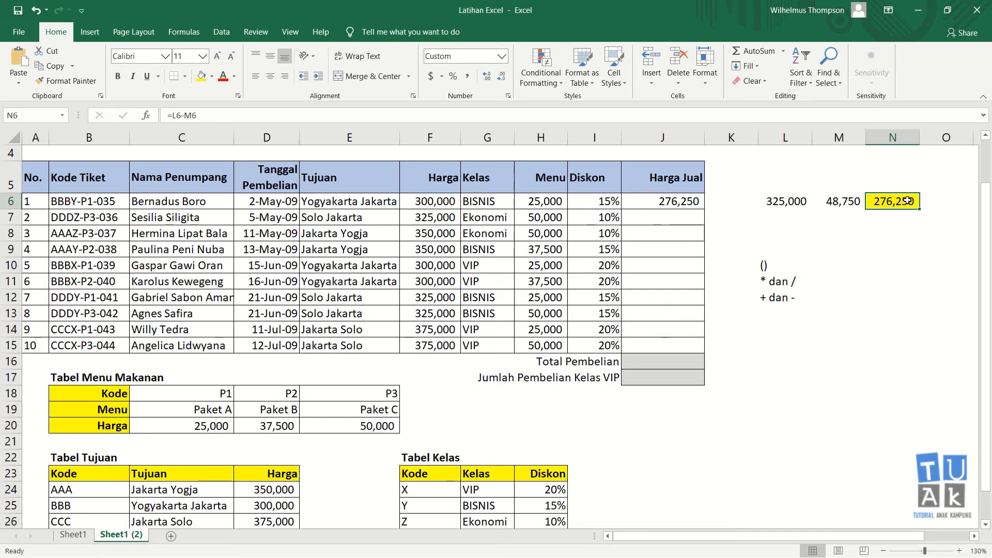
pyautogui.click(686, 203)
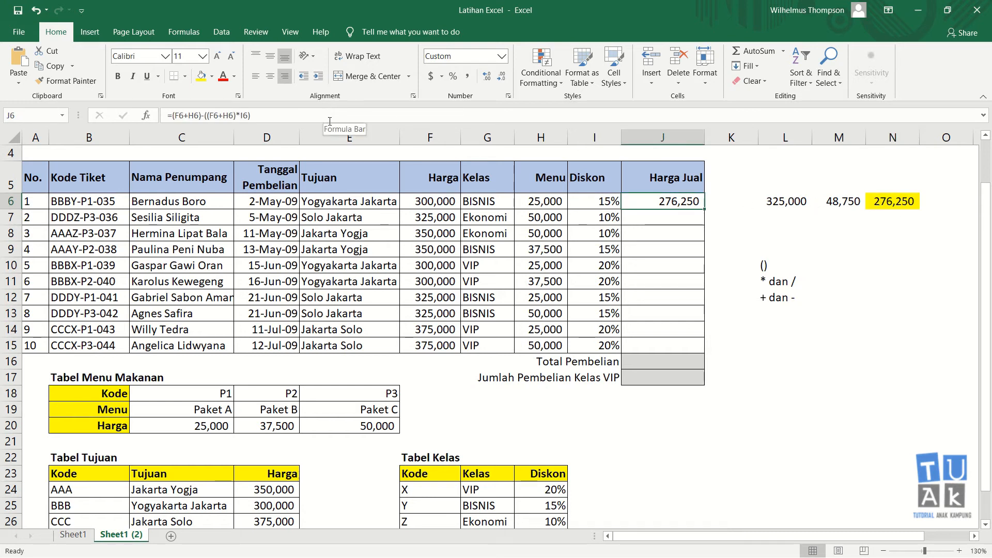
pyautogui.click(687, 217)
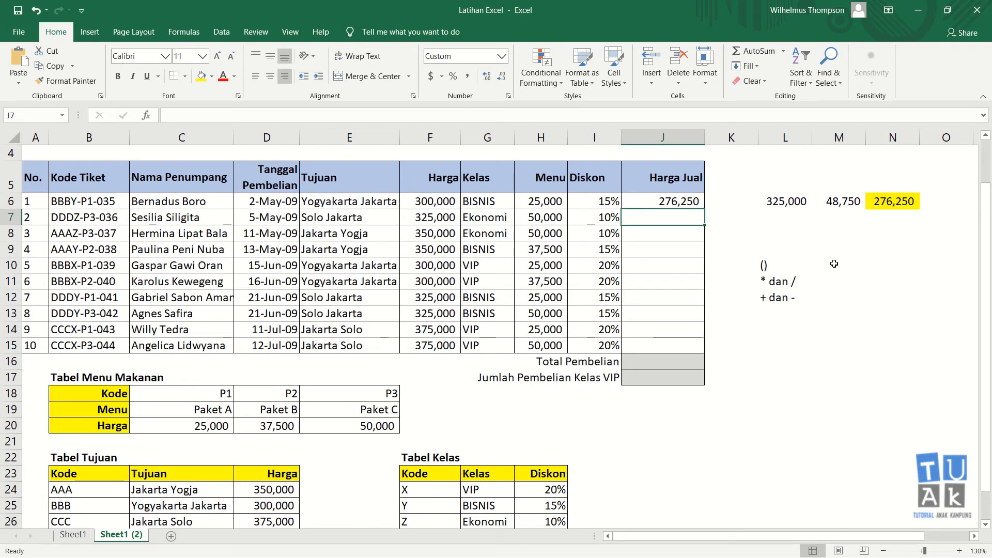
# Abandon the J7 entry and put the helper sum =F7+H7 in L7
pyautogui.write('=')
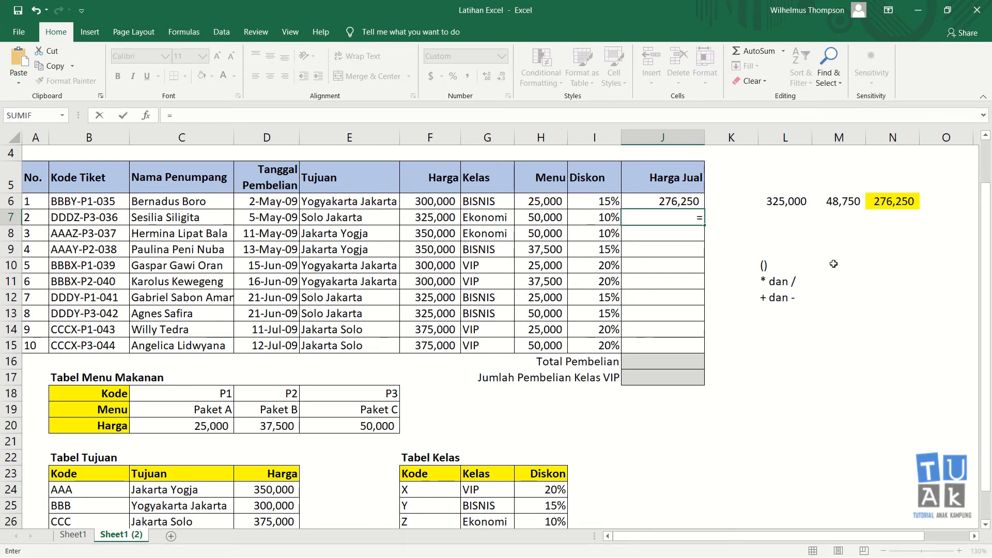
pyautogui.write('(')
pyautogui.click(439, 218)
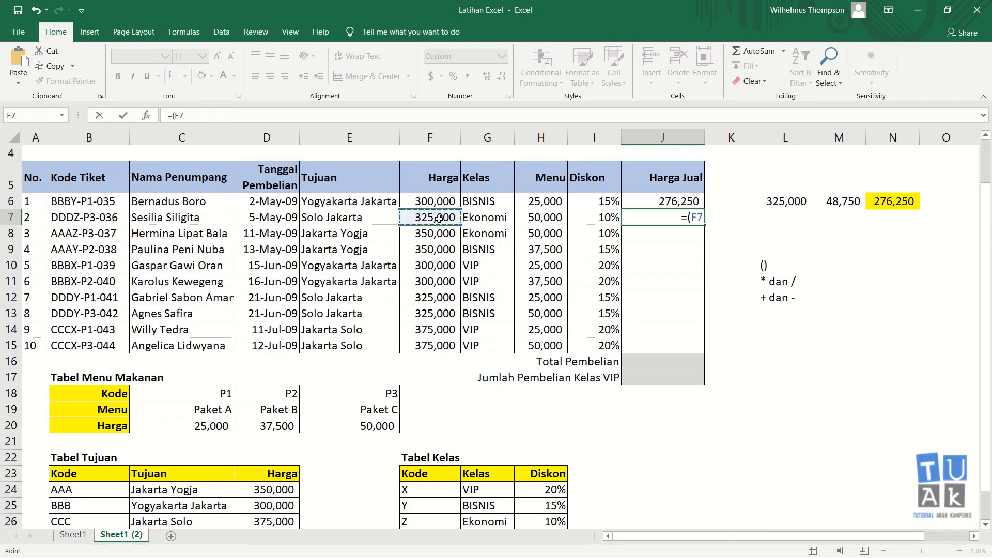
pyautogui.write('+')
pyautogui.press('Escape')
pyautogui.click(793, 213)
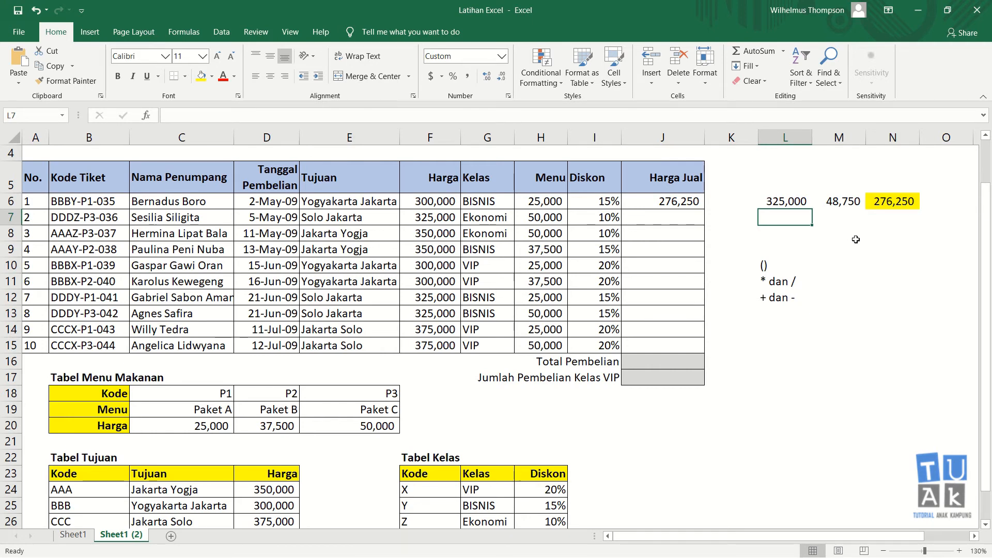
pyautogui.write('=')
pyautogui.press('Left')
pyautogui.press('Left')
pyautogui.press('Left')
pyautogui.press('Left')
pyautogui.press('Left')
pyautogui.press('Left')
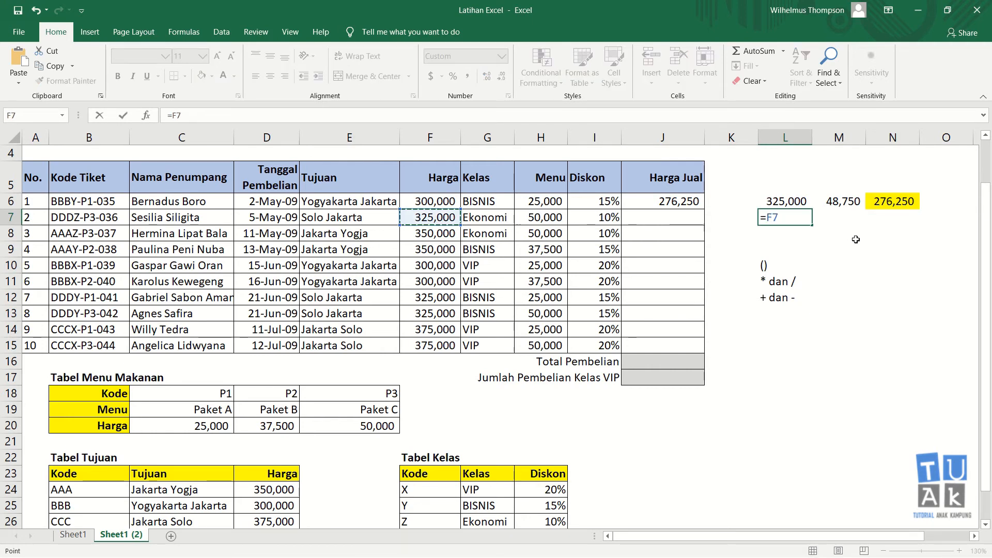
pyautogui.write('+')
pyautogui.press('Left')
pyautogui.press('Left')
pyautogui.press('Left')
pyautogui.press('Left')
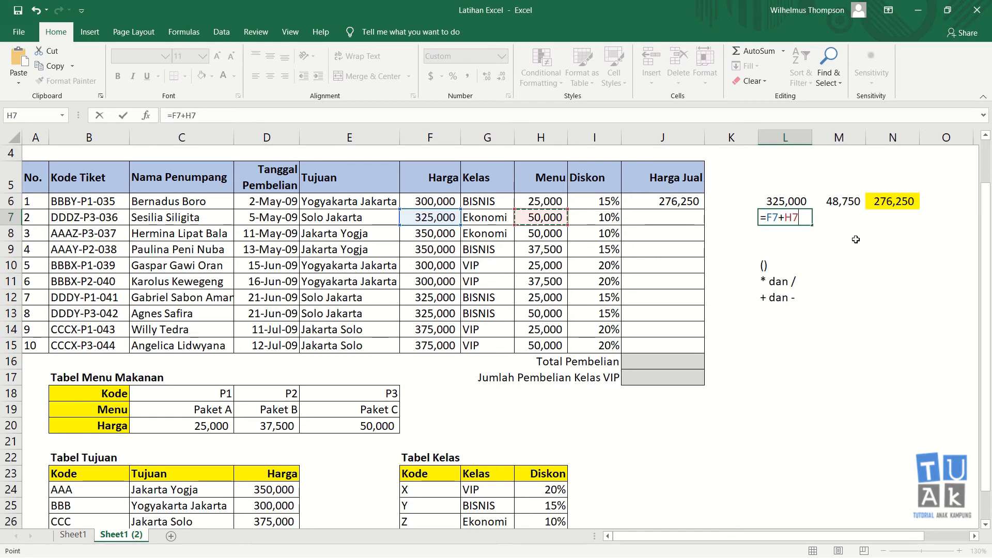
pyautogui.press('Return')
# Compute the 10% discount amount in M7 as =L7*10%
pyautogui.press('Up')
pyautogui.press('Right')
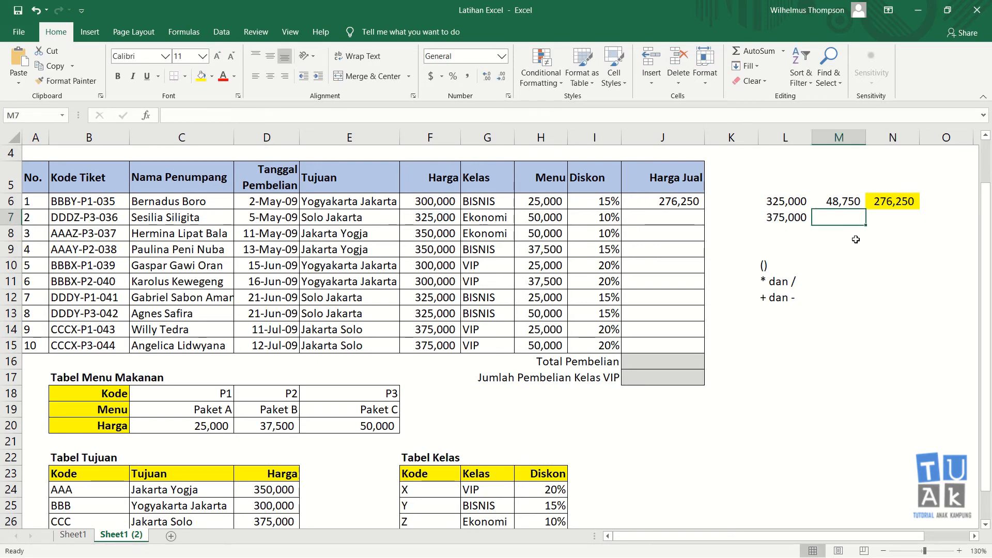
pyautogui.write('=')
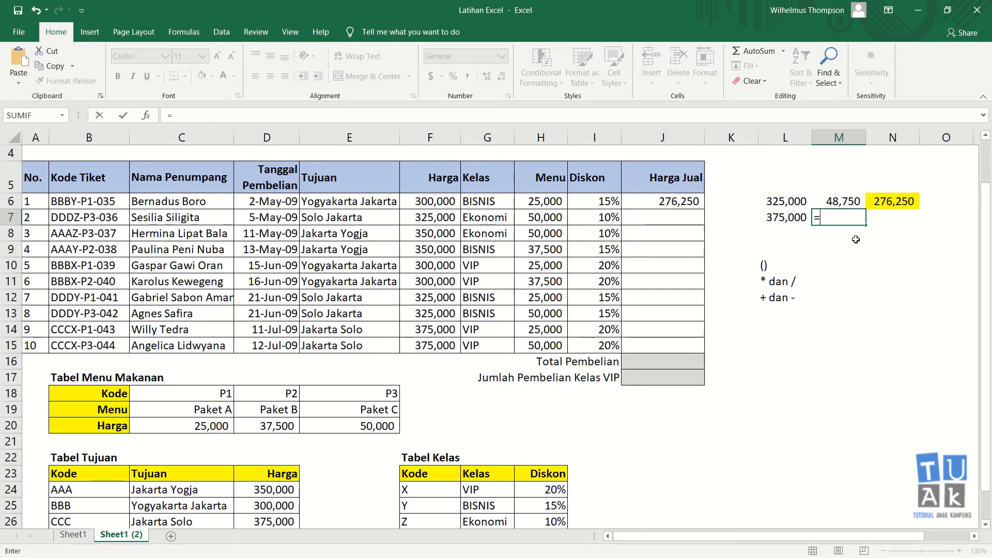
pyautogui.press('Left')
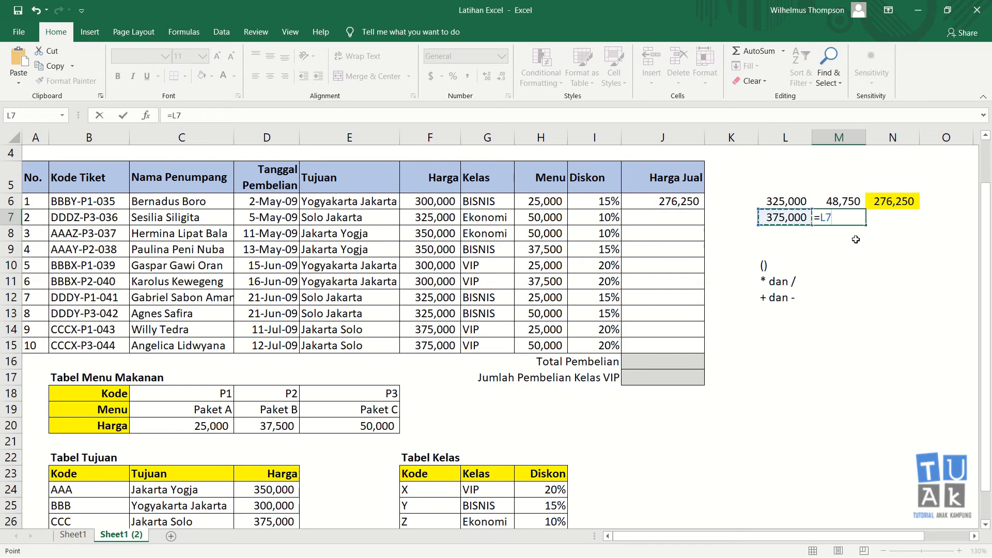
pyautogui.write('*10%')
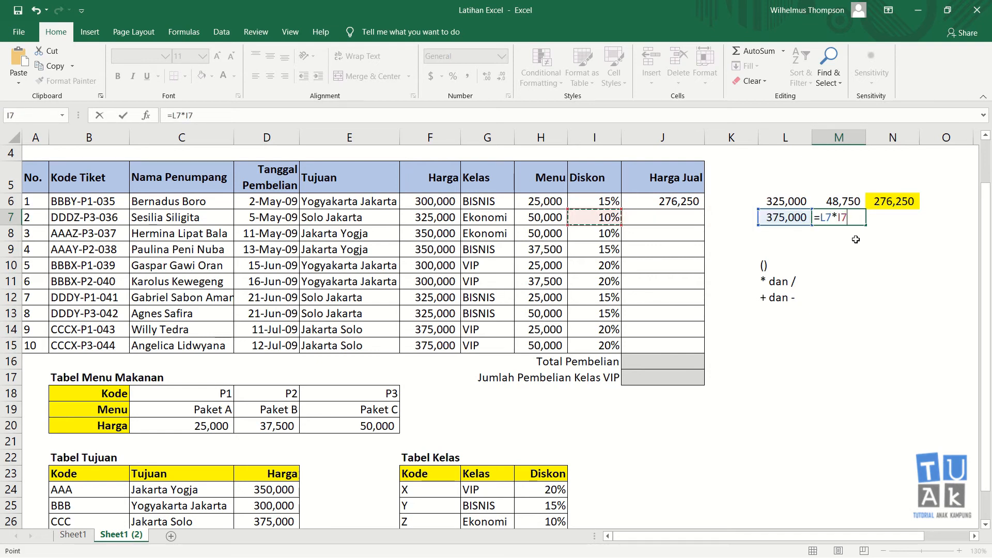
pyautogui.press('Return')
pyautogui.press('Up')
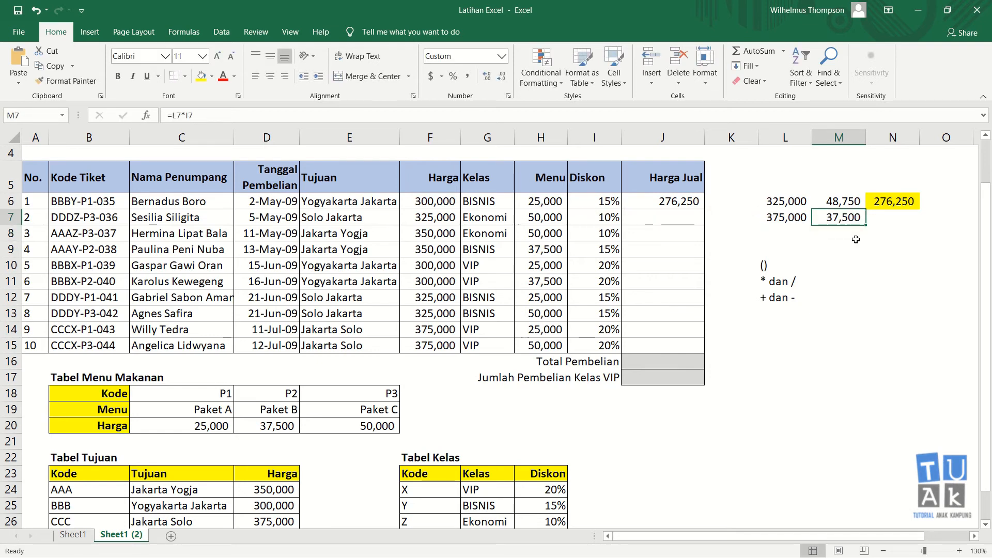
pyautogui.press('Right')
# Compute the net price in N7 as =L7-M7, giving 337,500
pyautogui.write('=')
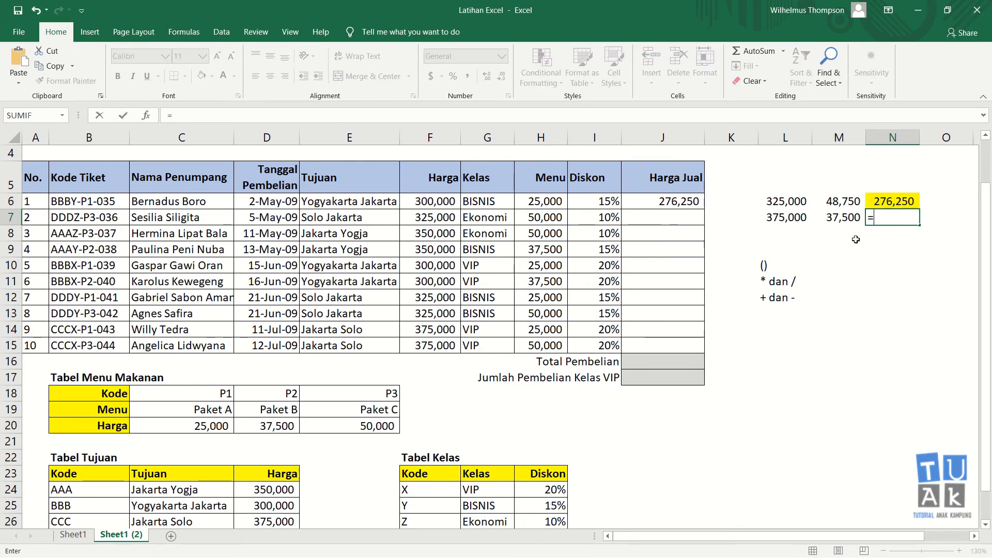
pyautogui.press('Left')
pyautogui.press('Left')
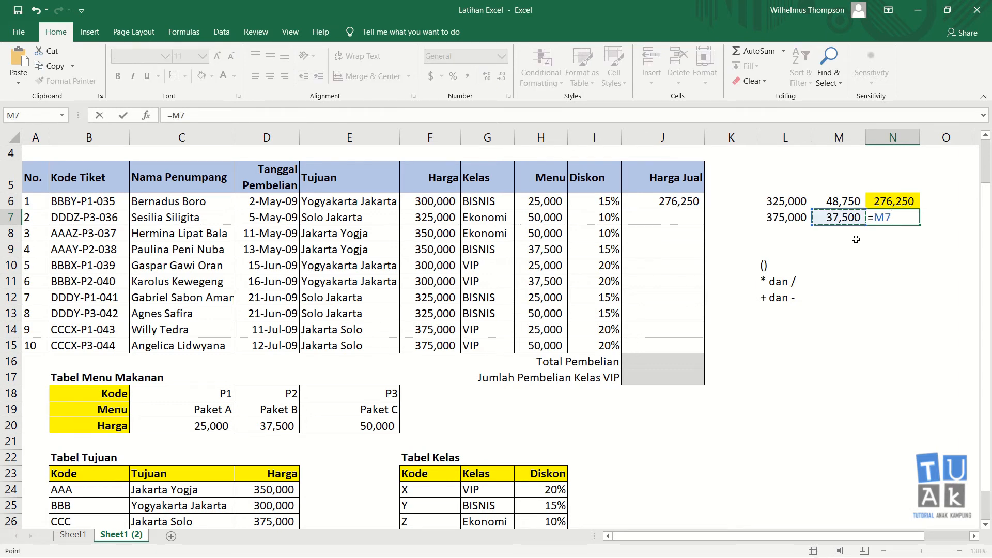
pyautogui.write('-')
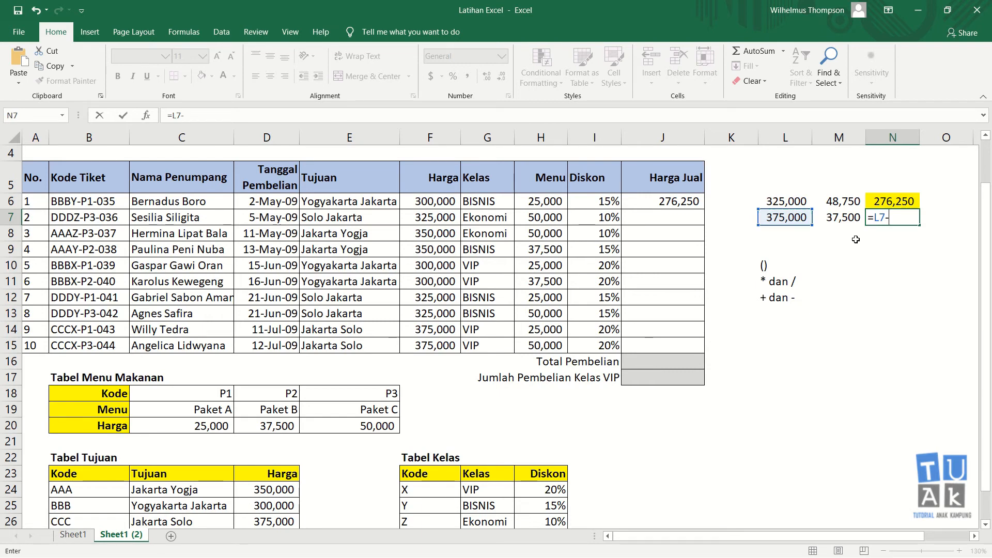
pyautogui.press('Left')
pyautogui.press('Return')
pyautogui.press('Up')
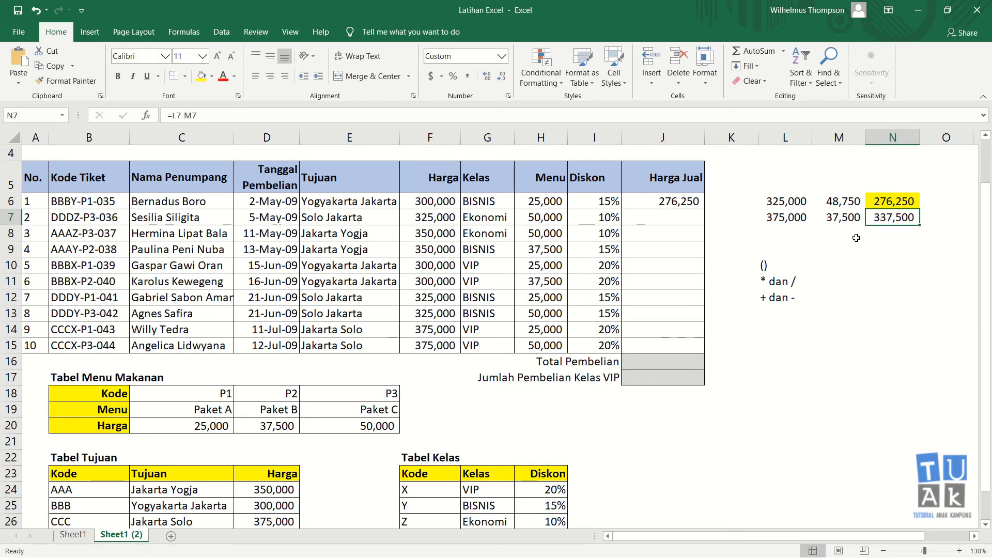
pyautogui.click(892, 231)
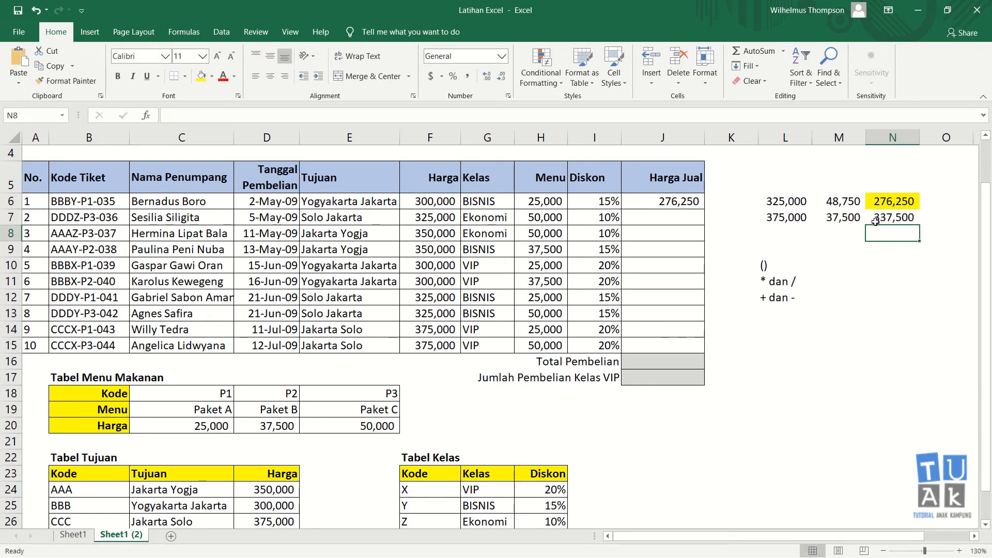
pyautogui.click(888, 216)
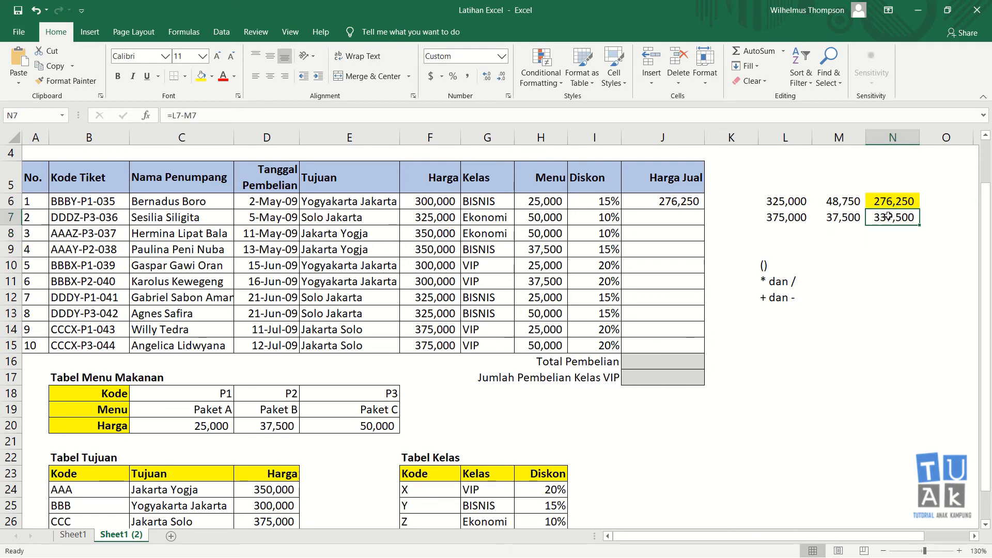
# Fill N7 with orange
pyautogui.click(212, 76)
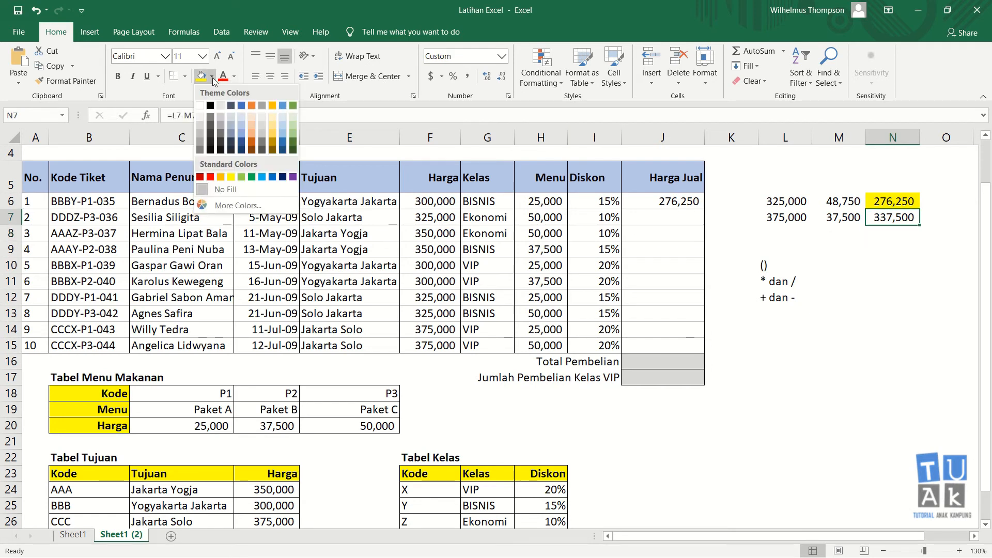
pyautogui.click(252, 105)
pyautogui.click(876, 235)
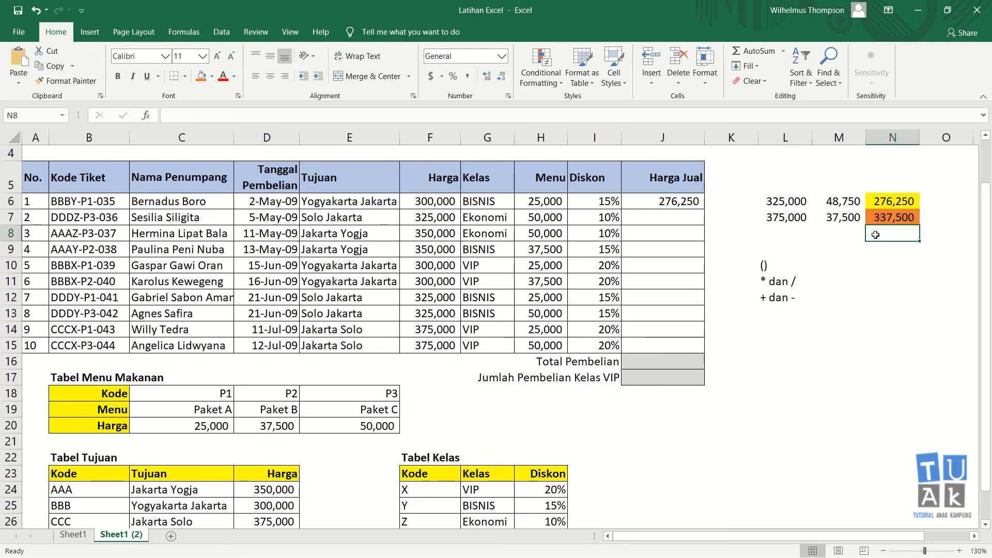
# Enter =(F7+H7)-((F7+H7)*I7) in J7, correcting the discount reference to I7
pyautogui.click(661, 214)
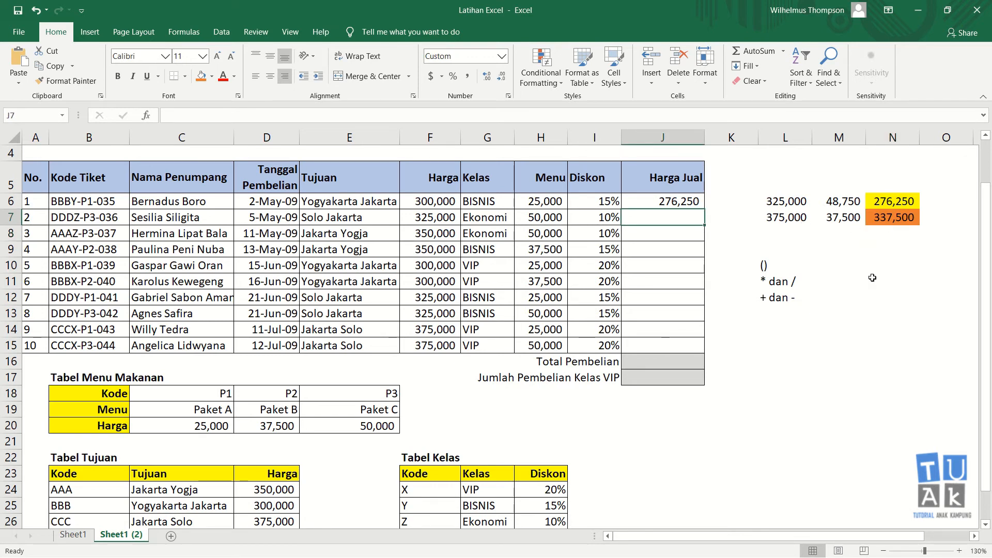
pyautogui.write('=(')
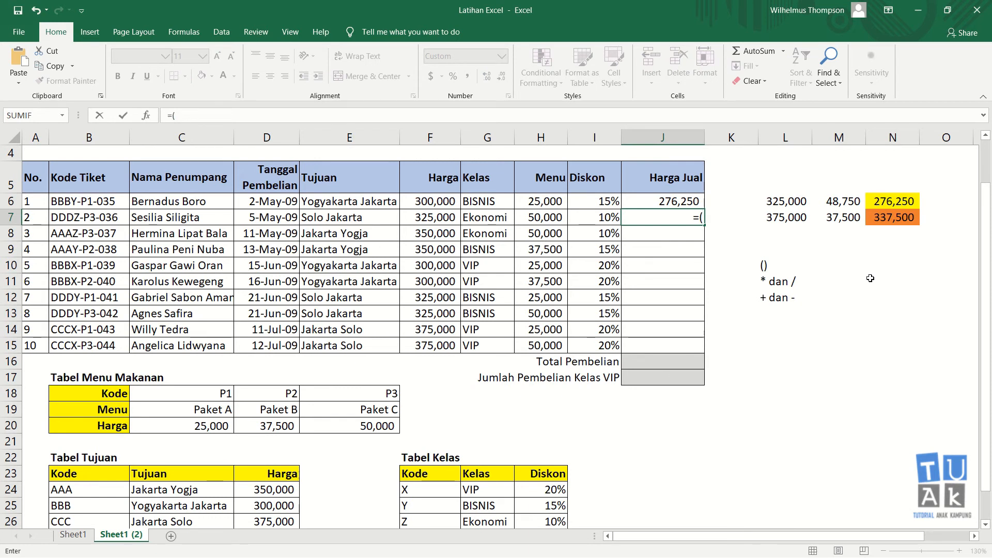
pyautogui.click(445, 218)
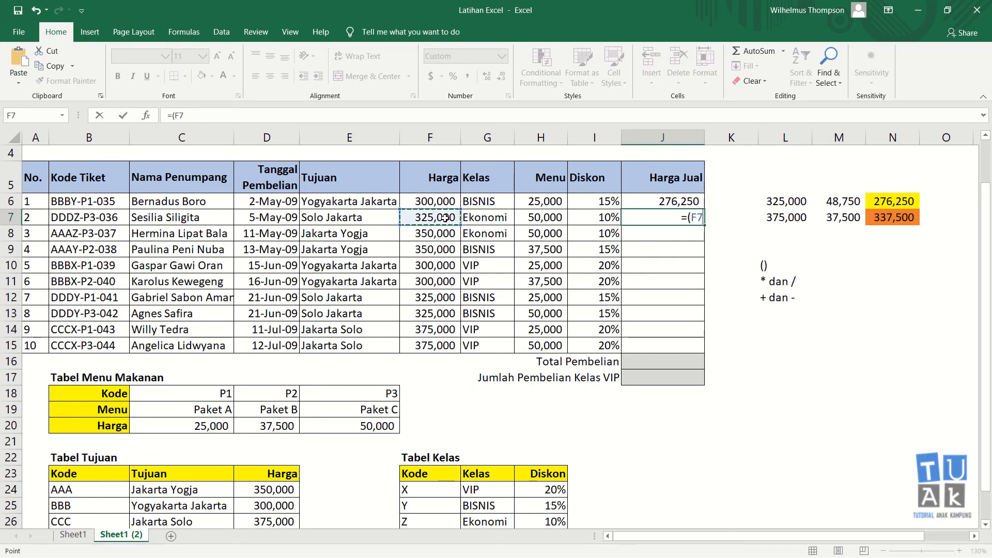
pyautogui.write('+')
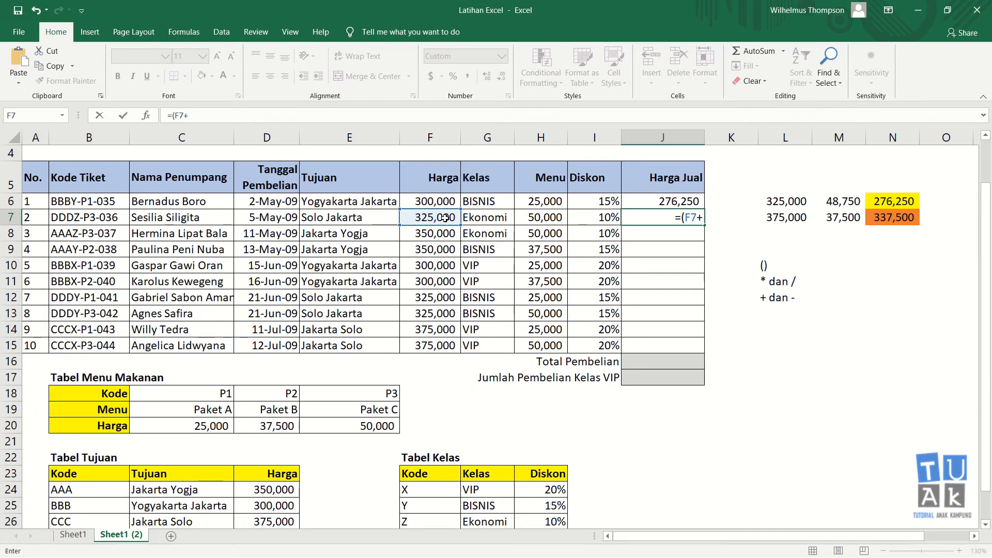
pyautogui.click(541, 218)
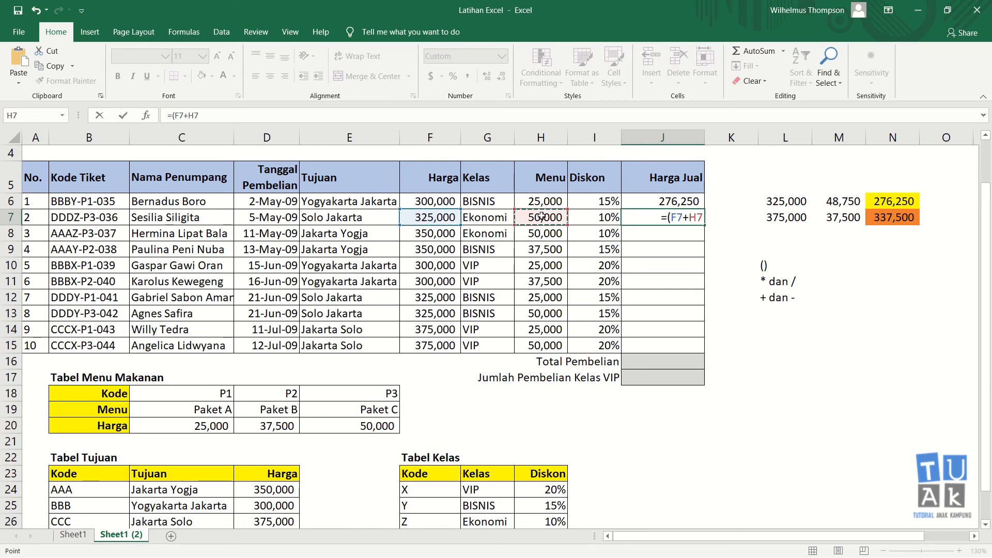
pyautogui.write(')')
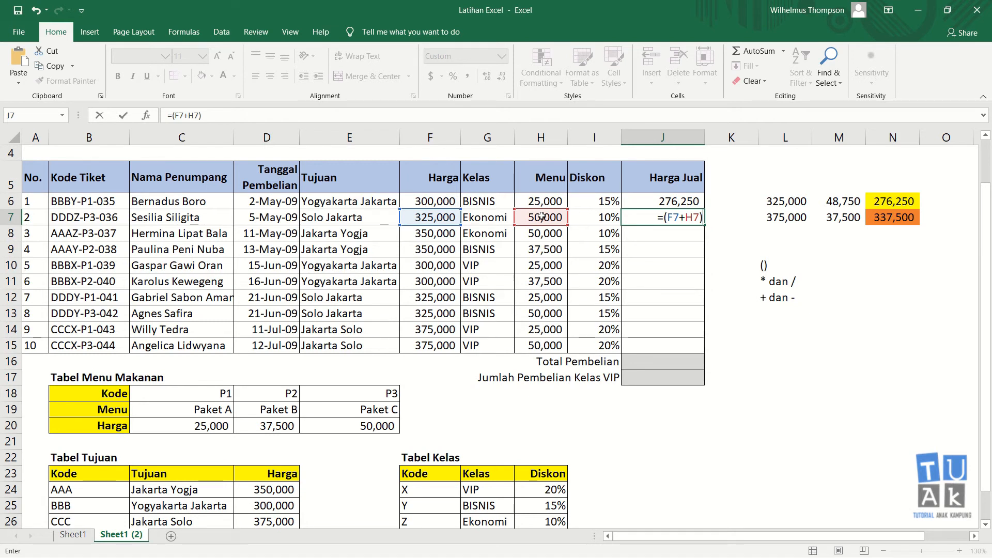
pyautogui.write('-((')
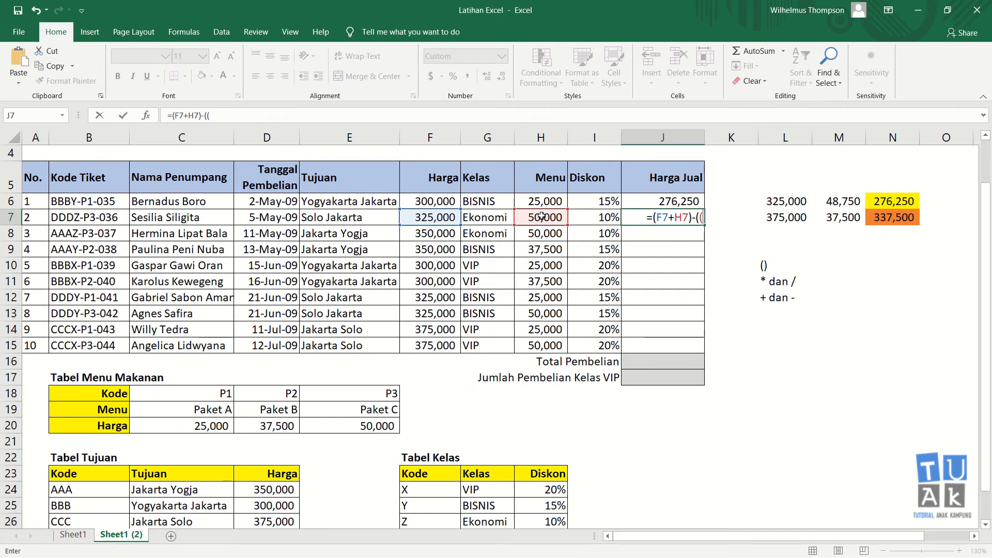
pyautogui.click(430, 218)
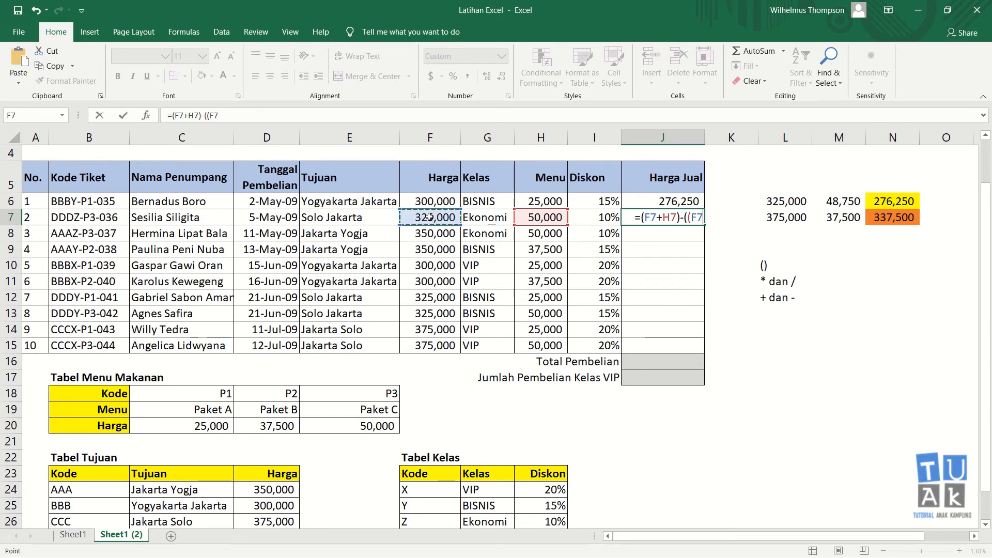
pyautogui.write('+')
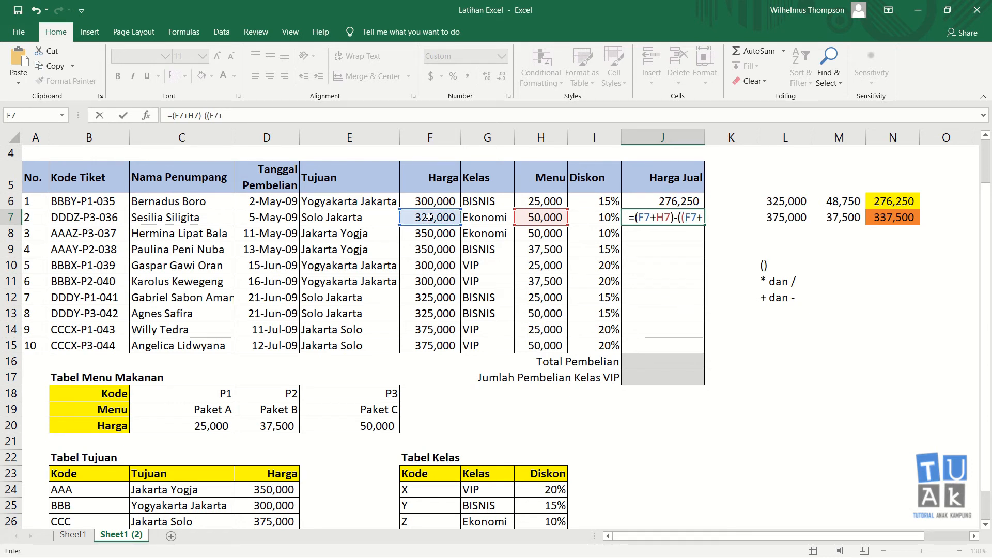
pyautogui.click(554, 218)
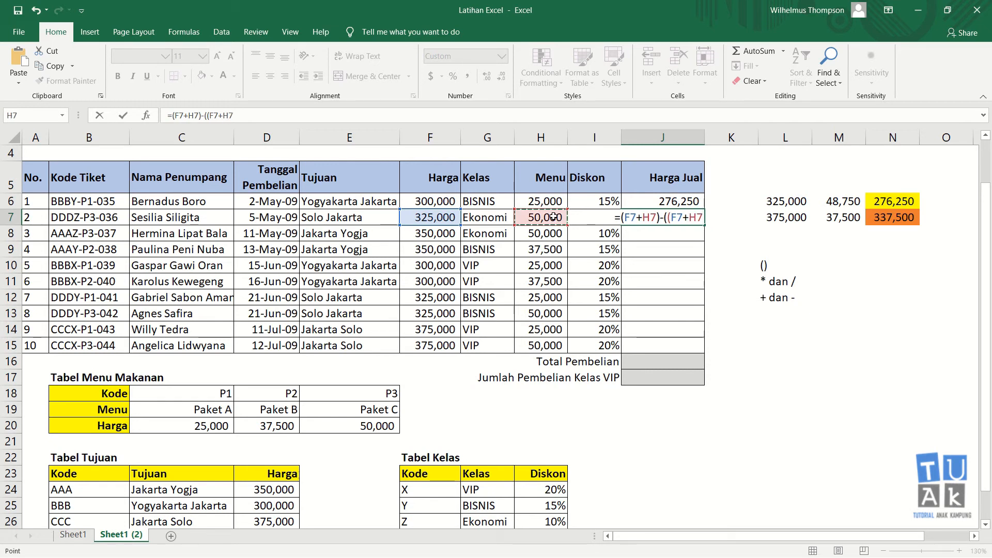
pyautogui.write(')*')
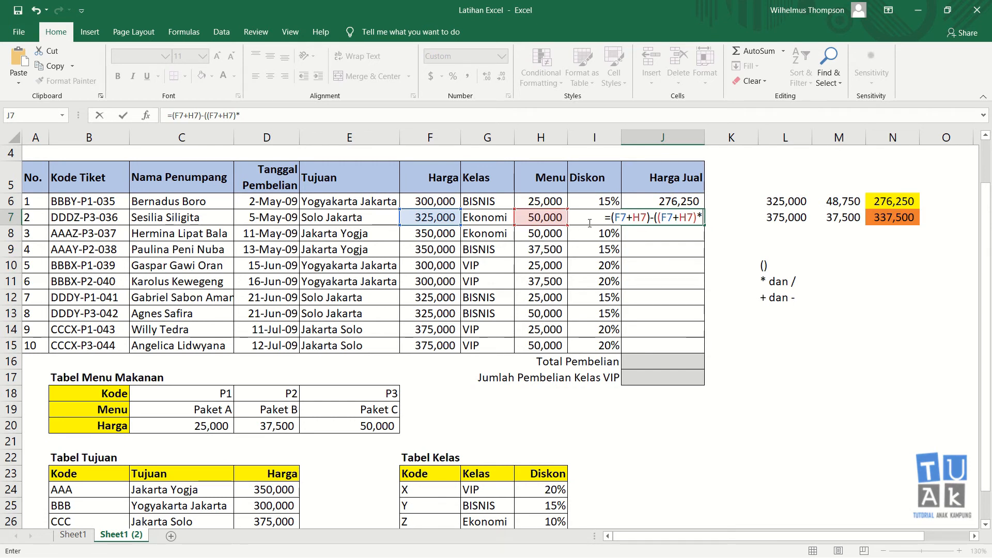
pyautogui.click(593, 204)
pyautogui.press('Down')
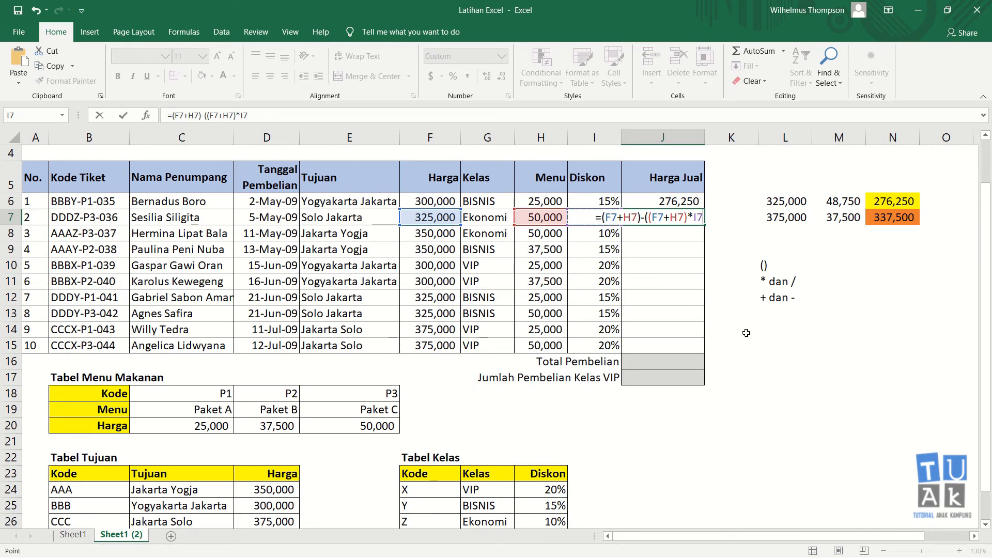
pyautogui.write('))')
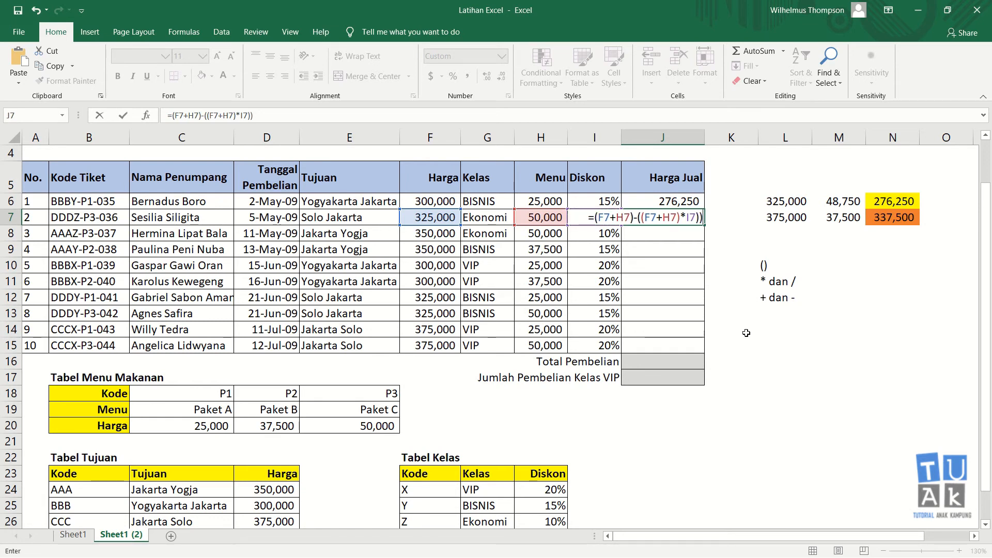
pyautogui.press('Return')
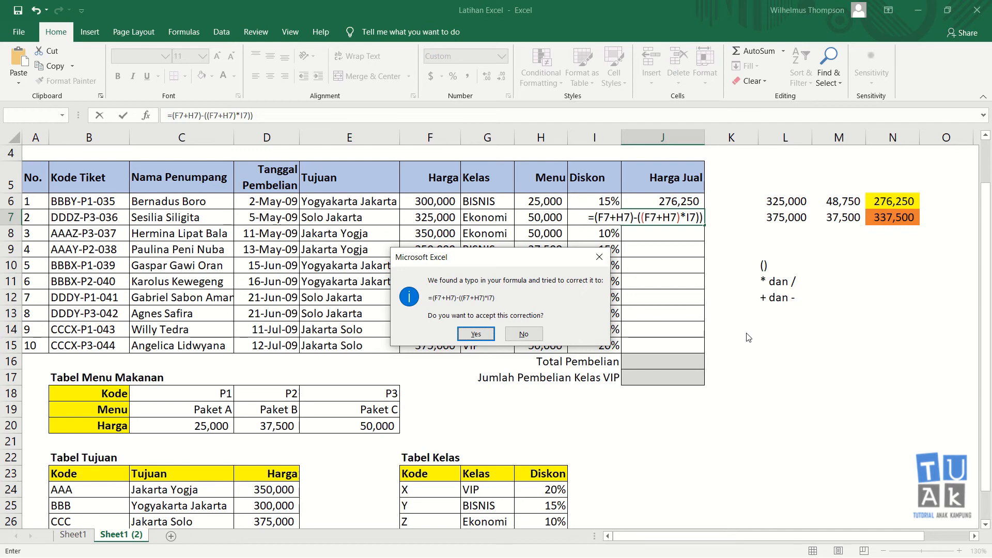
# Decline the suggested correction and delete the extra bracket so J7 shows 337,500
pyautogui.press('Tab')
pyautogui.press('Return')
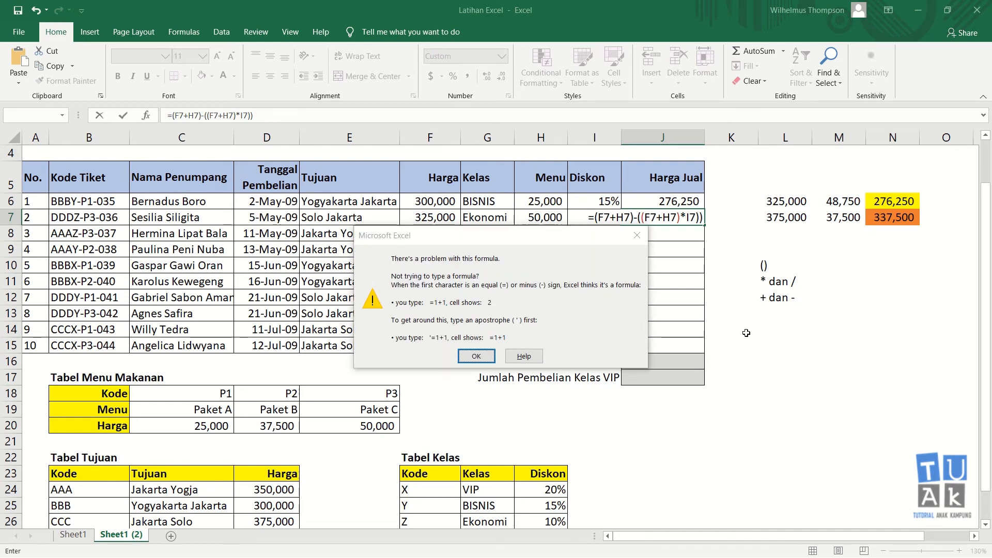
pyautogui.press('Return')
pyautogui.press('BackSpace')
pyautogui.press('Return')
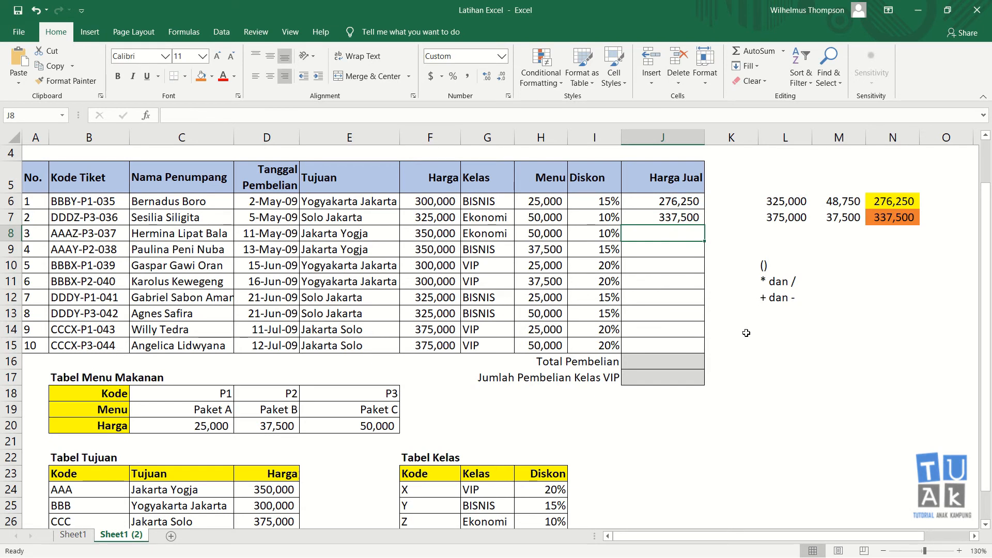
pyautogui.press('Up')
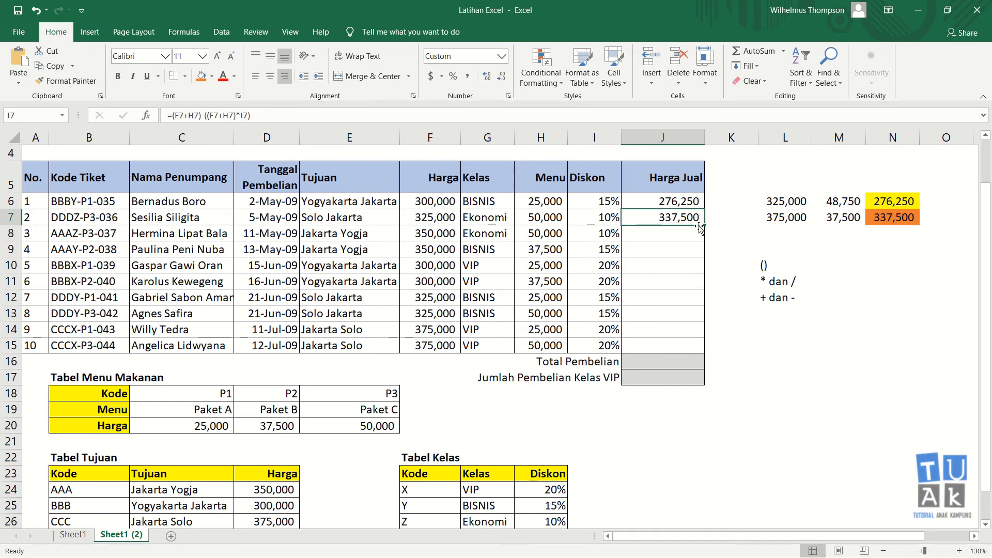
# Compare J7 with N7 and copy the Harga Jual formula down to row 15
pyautogui.click(910, 220)
pyautogui.click(695, 219)
pyautogui.moveTo(706, 225); pyautogui.dragTo(710, 351)
# Insert =SUM(J6:J15) in J16 with AutoSum, giving a Total Pembelian of 3,109,375
pyautogui.click(746, 346)
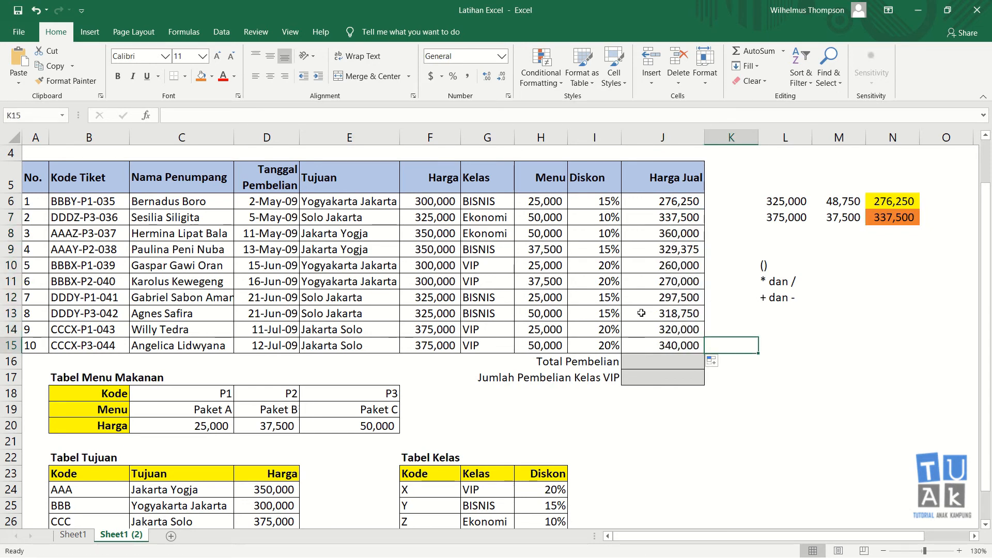
pyautogui.click(657, 360)
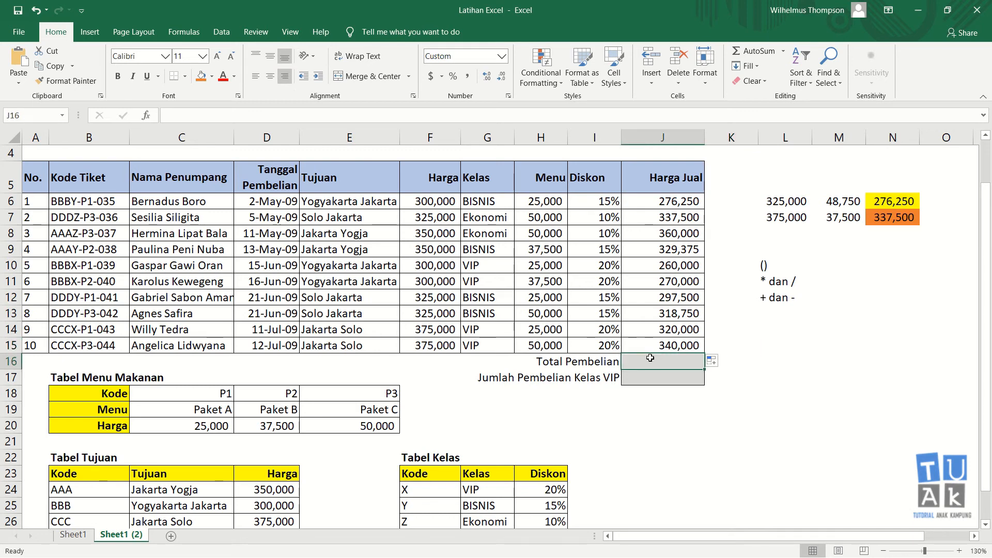
pyautogui.click(752, 52)
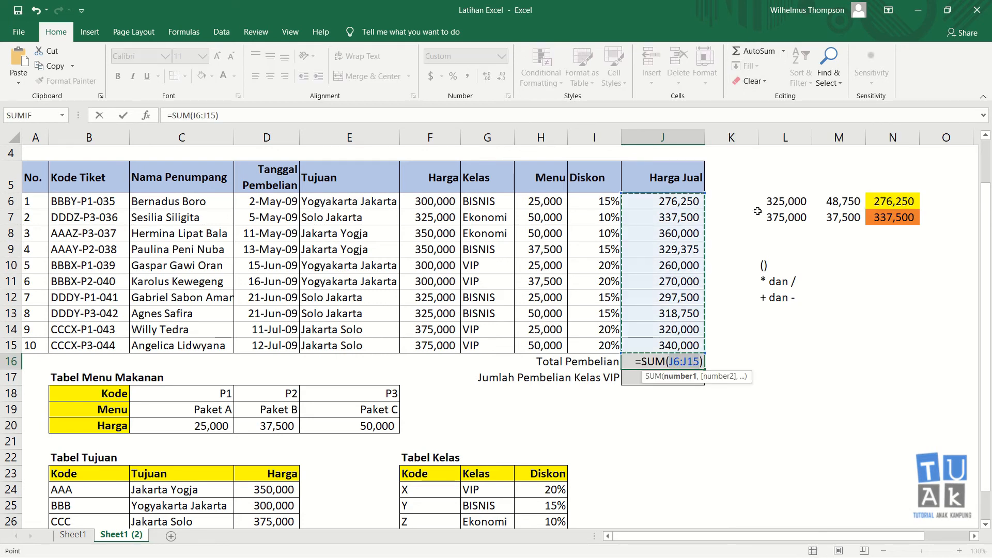
pyautogui.press('Return')
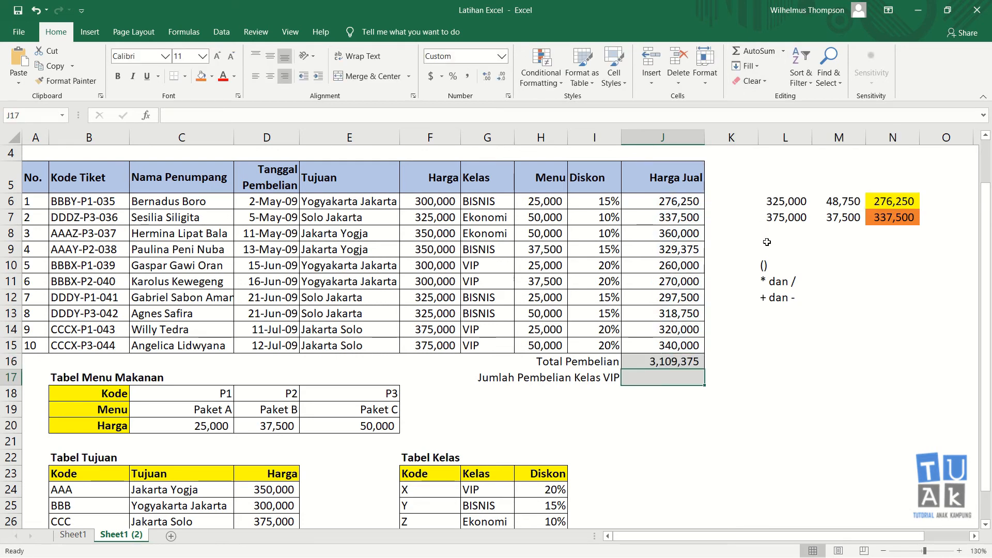
pyautogui.moveTo(698, 346); pyautogui.dragTo(692, 205)
pyautogui.click(661, 377)
pyautogui.scroll(1, 217, 235)
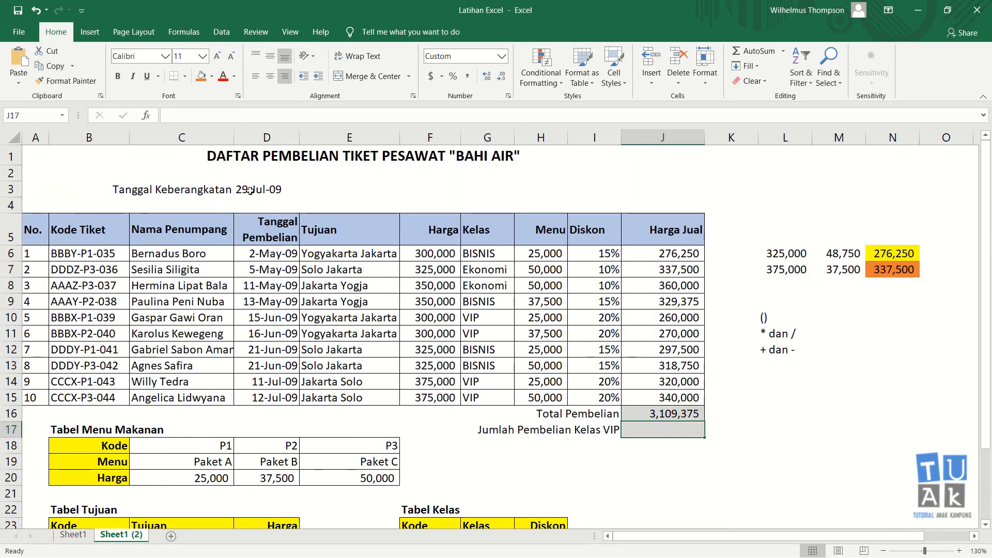
pyautogui.click(657, 414)
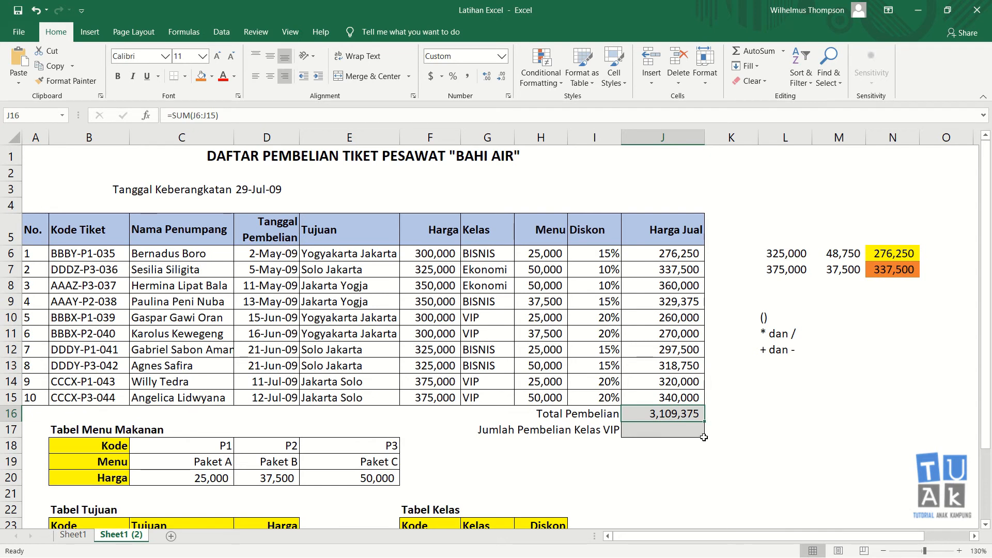
pyautogui.click(666, 430)
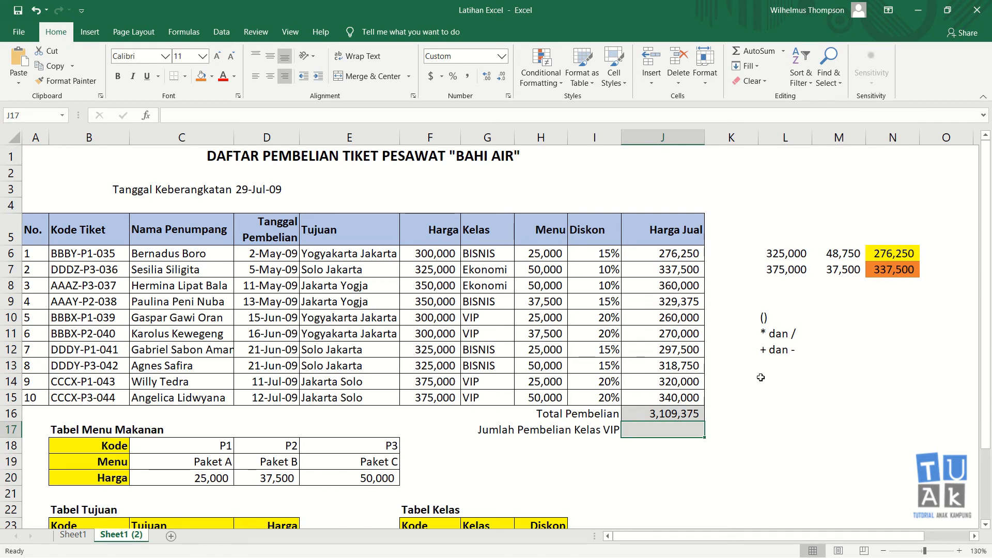
pyautogui.press('Up')
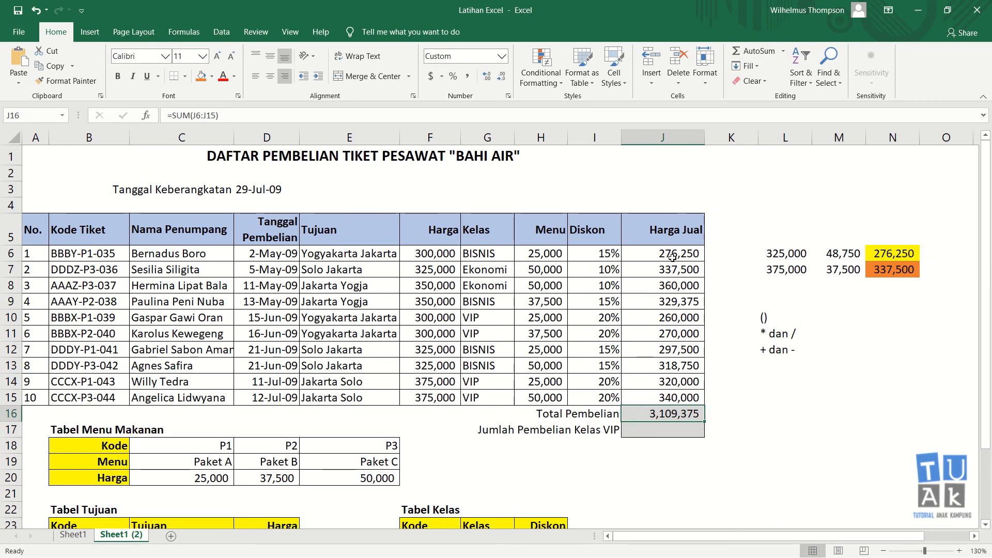
pyautogui.moveTo(672, 256); pyautogui.dragTo(682, 393)
pyautogui.click(786, 365)
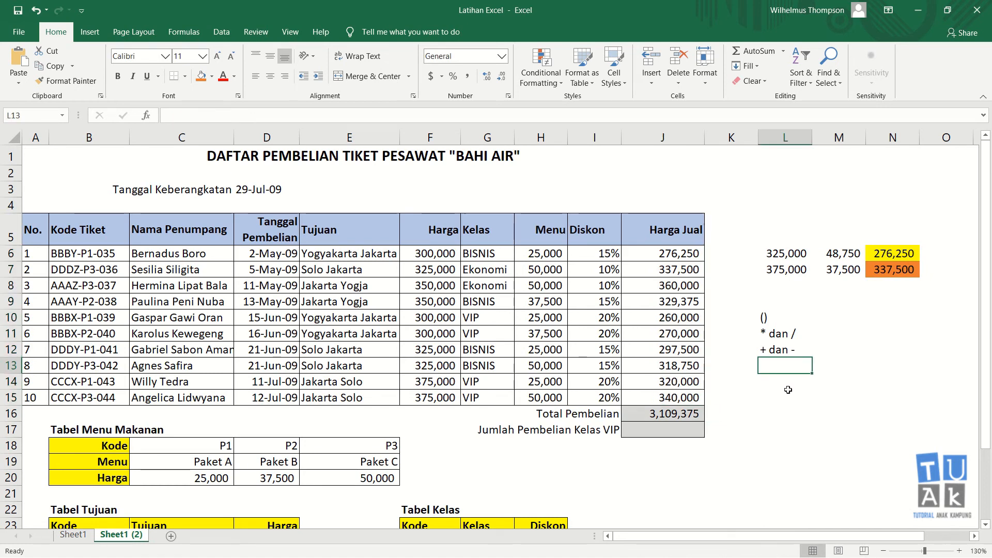
pyautogui.click(675, 435)
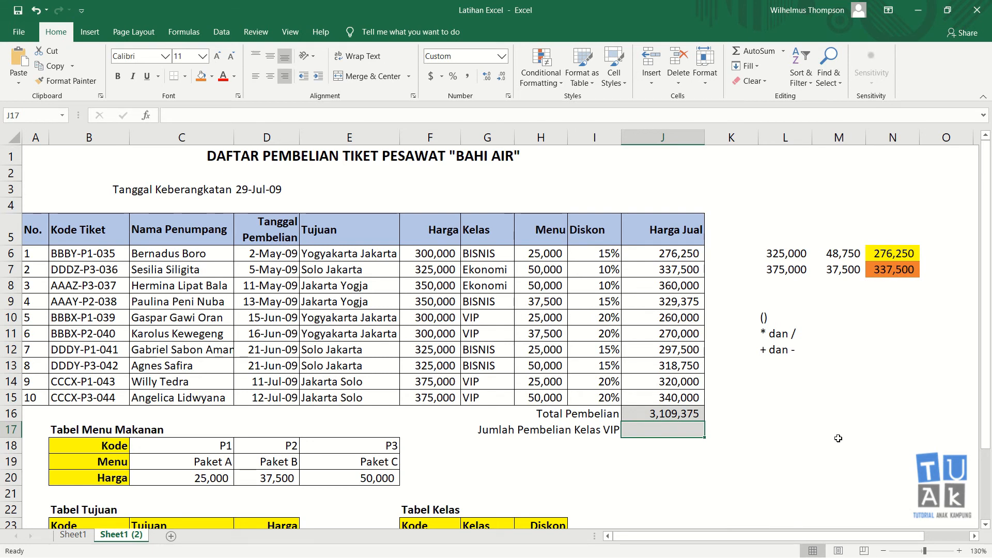
# Enter =SUMIF(G6:G15,"VIP",J6:J15) in J17, giving 1,190,000
pyautogui.write('=')
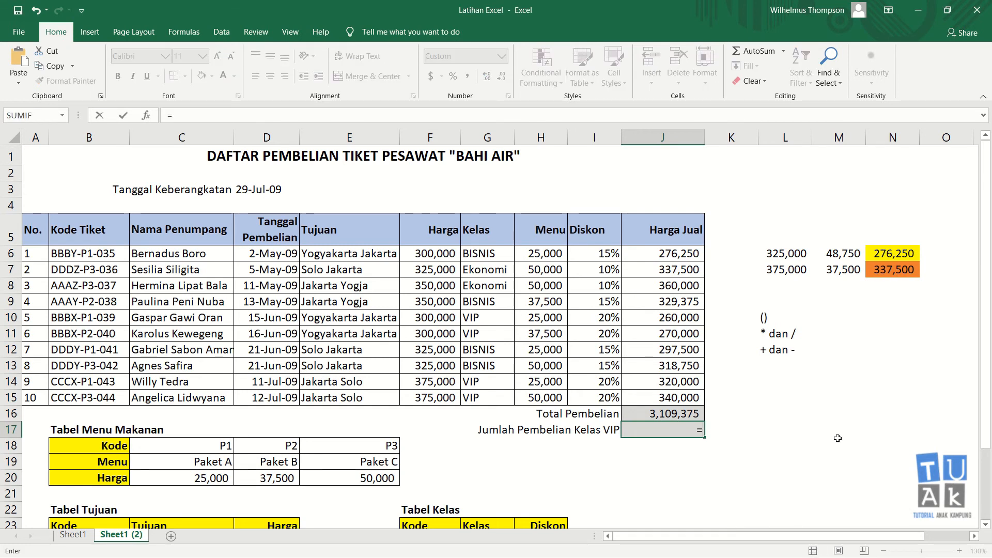
pyautogui.write('sumif')
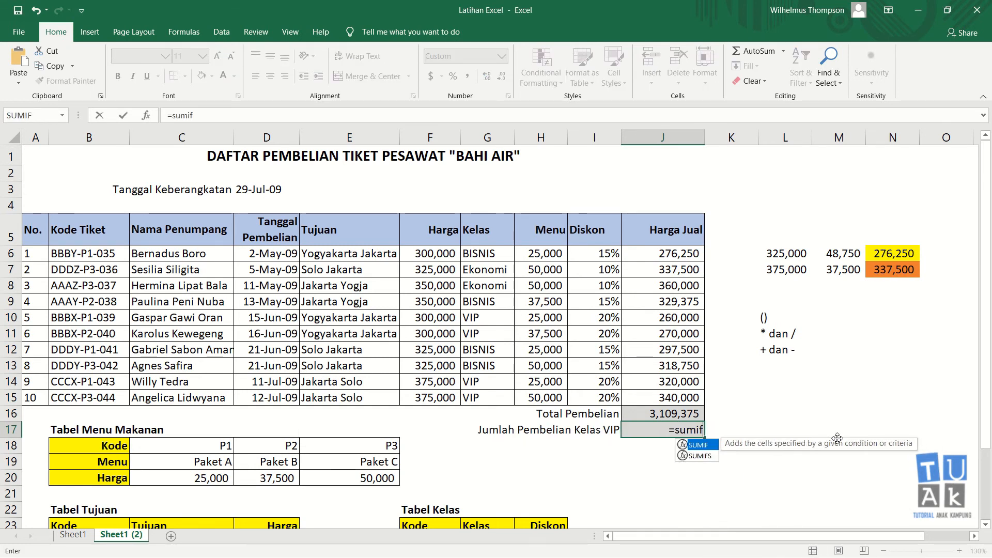
pyautogui.write('(')
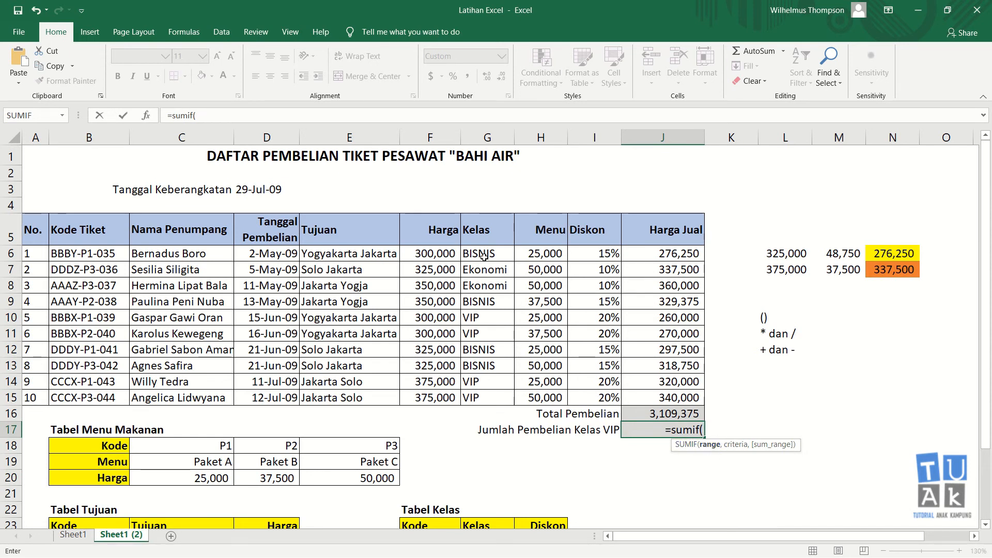
pyautogui.moveTo(484, 257); pyautogui.dragTo(488, 392)
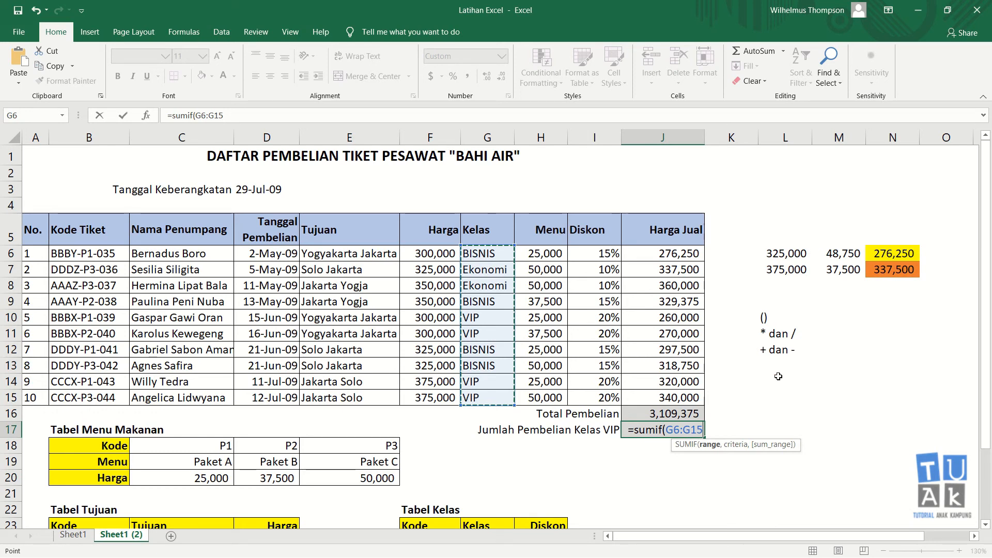
pyautogui.write(',')
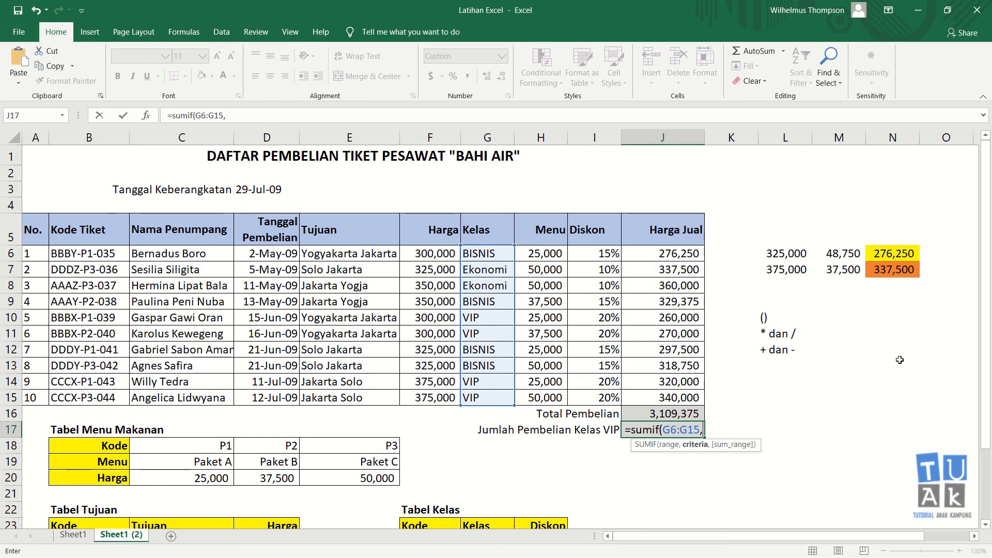
pyautogui.write('"')
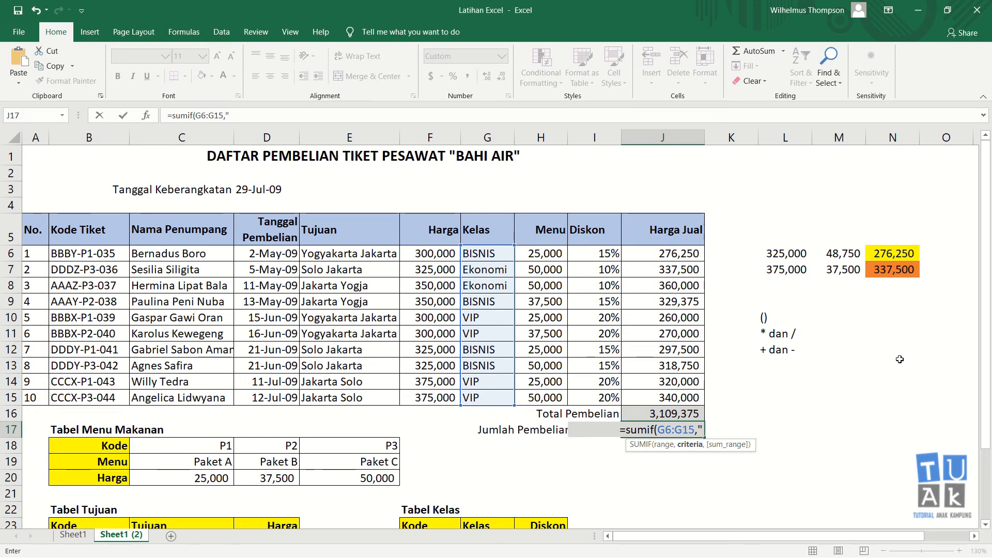
pyautogui.write('VIP"')
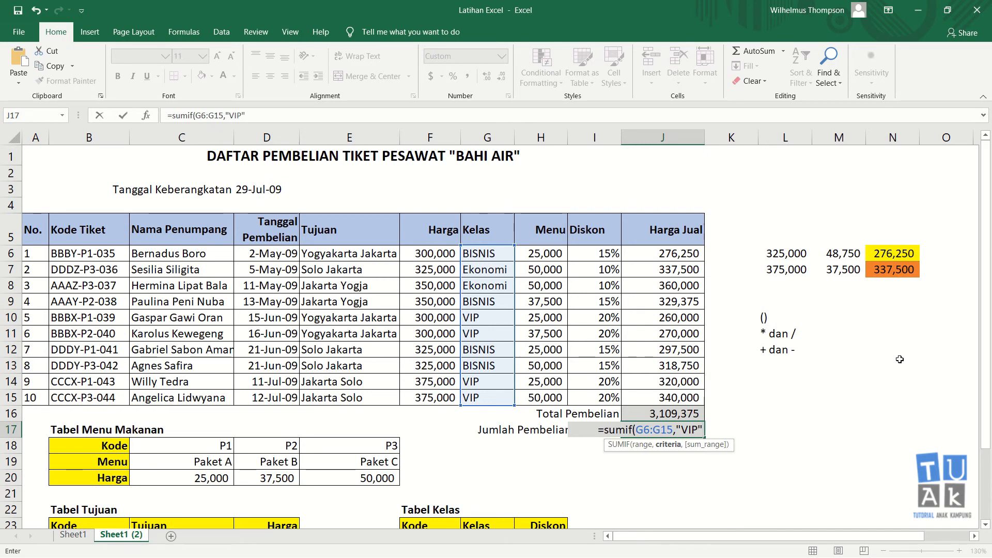
pyautogui.write(',')
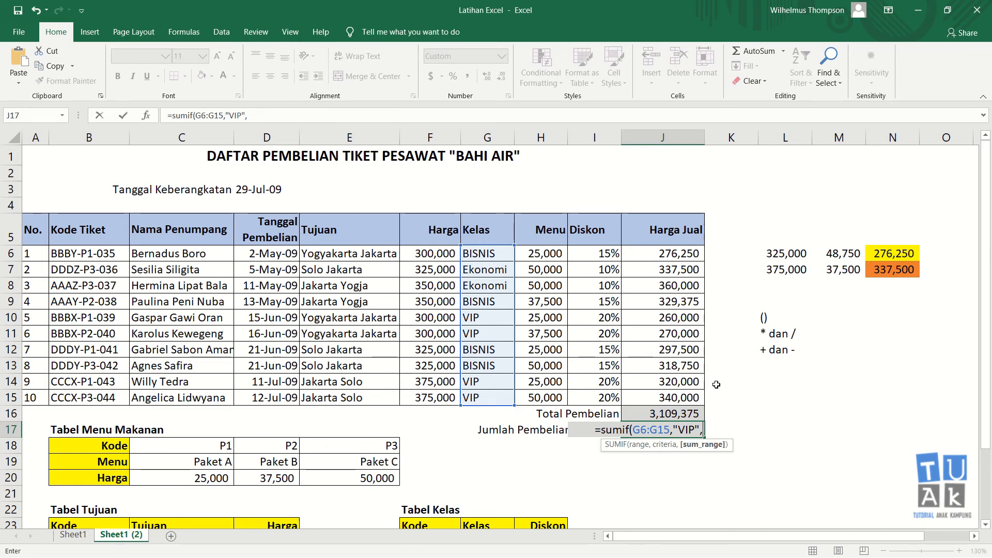
pyautogui.moveTo(669, 260); pyautogui.dragTo(673, 395)
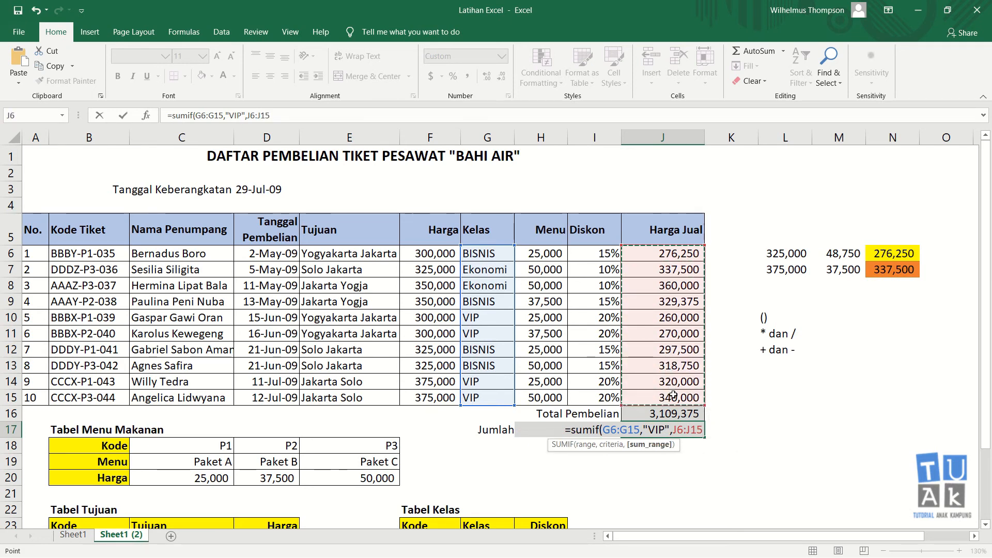
pyautogui.write(')')
pyautogui.press('Return')
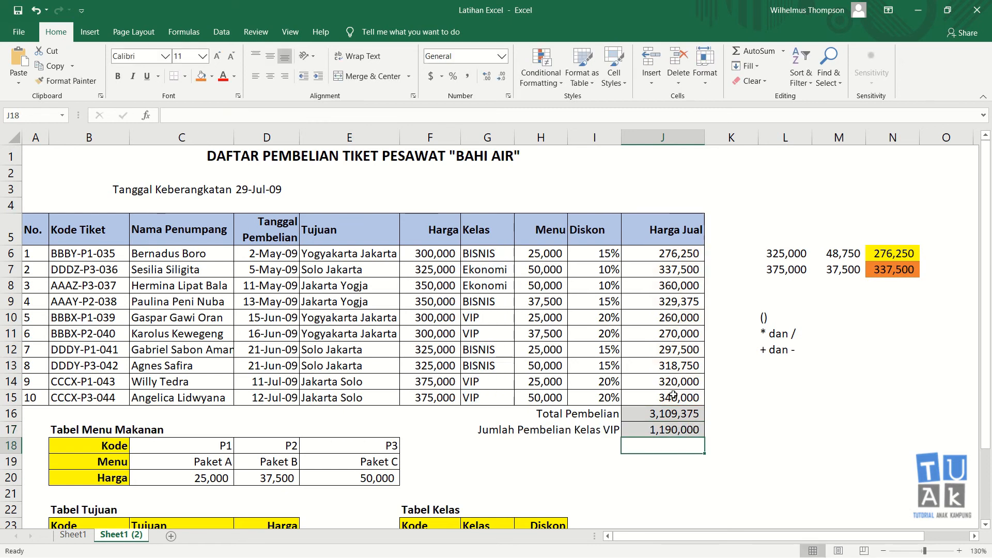
pyautogui.click(682, 429)
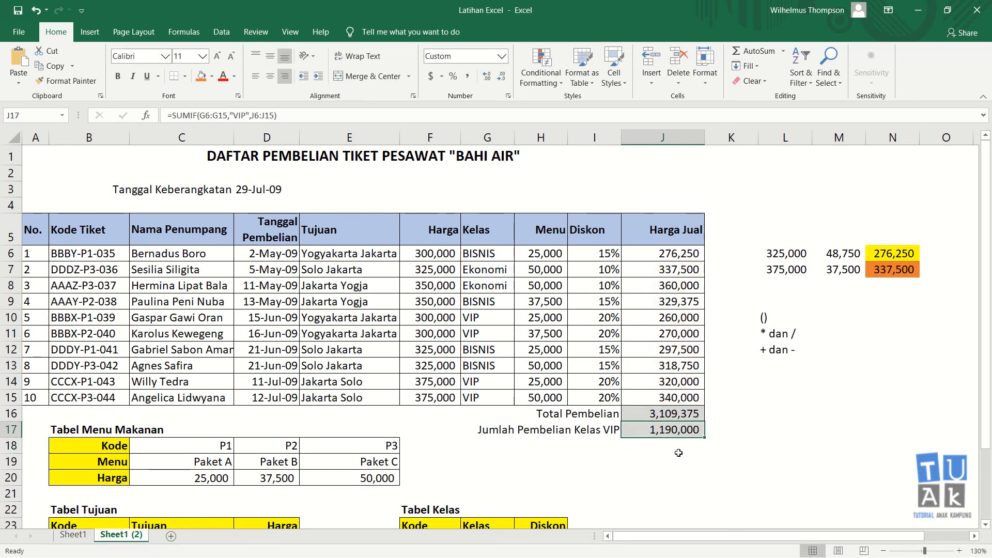
pyautogui.click(483, 319)
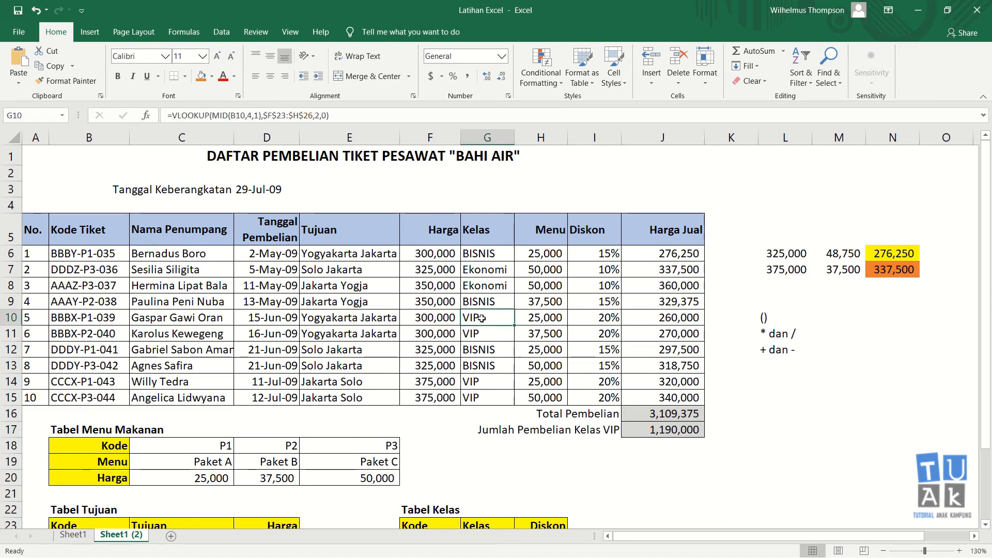
pyautogui.click(663, 319)
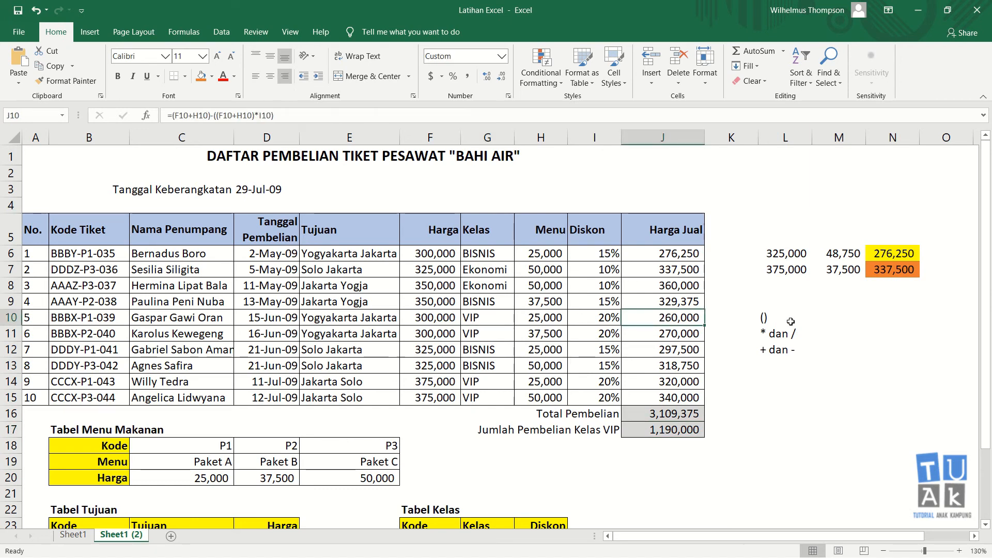
pyautogui.click(843, 305)
pyautogui.click(676, 318)
pyautogui.keyDown('ctrl'); pyautogui.click(666, 336); pyautogui.keyUp('ctrl')
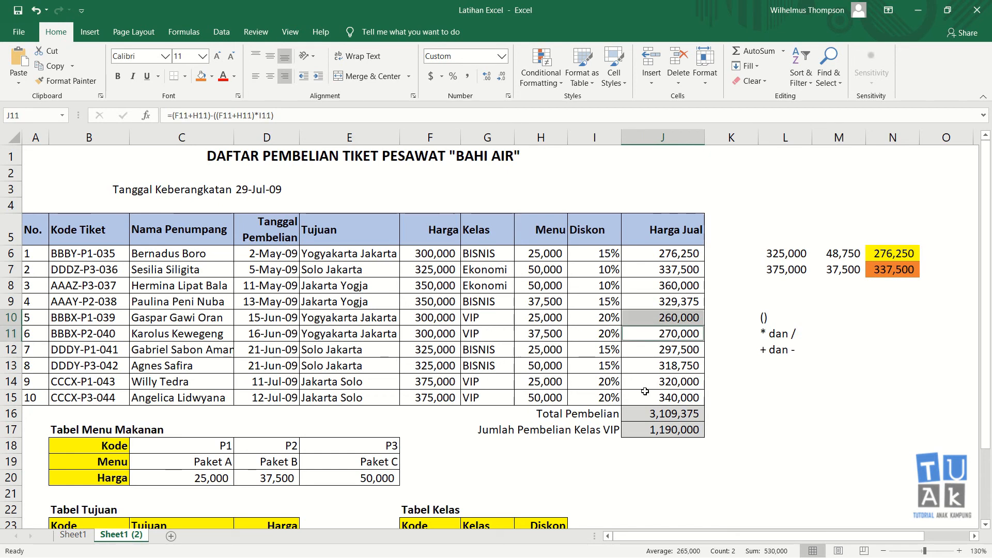
pyautogui.keyDown('ctrl'); pyautogui.click(667, 385); pyautogui.keyUp('ctrl')
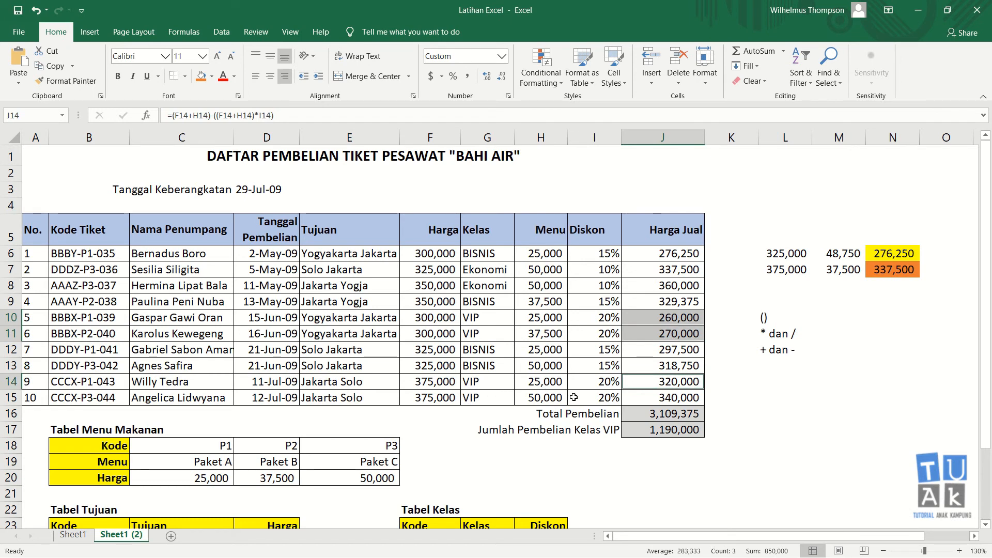
pyautogui.keyDown('ctrl'); pyautogui.click(660, 397); pyautogui.keyUp('ctrl')
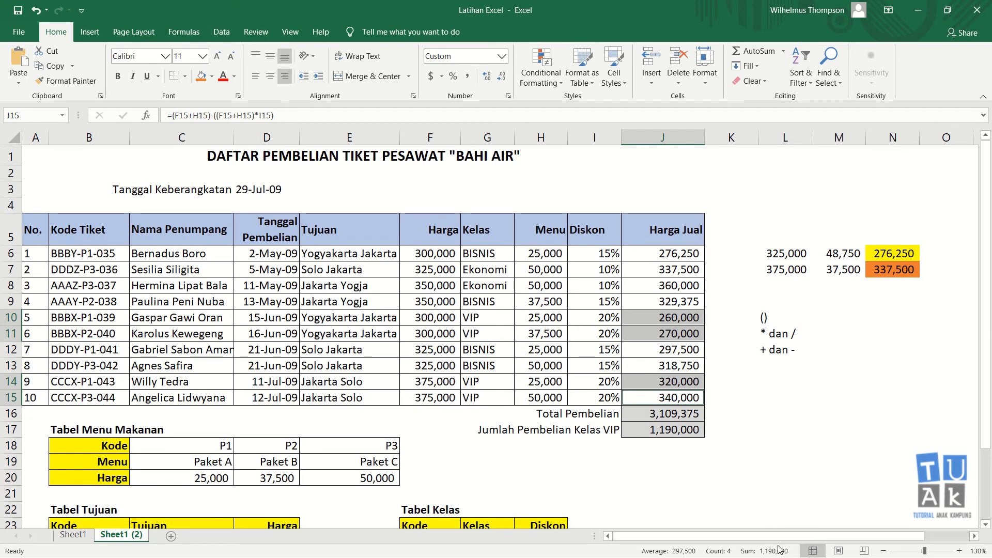
pyautogui.click(786, 416)
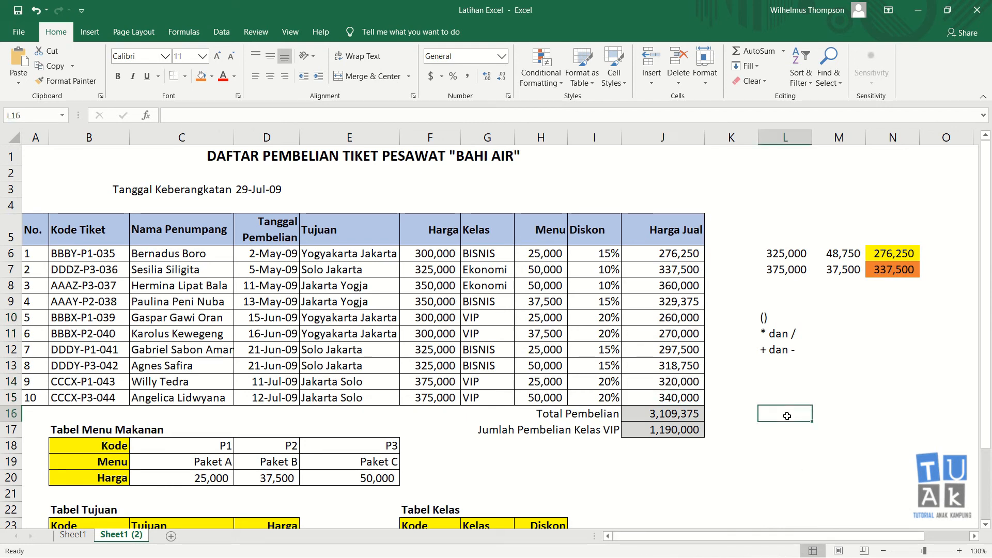
pyautogui.click(685, 429)
# Clear the SUMIF result from J17 and abandon a half-typed new SUMIF entry
pyautogui.press('Delete')
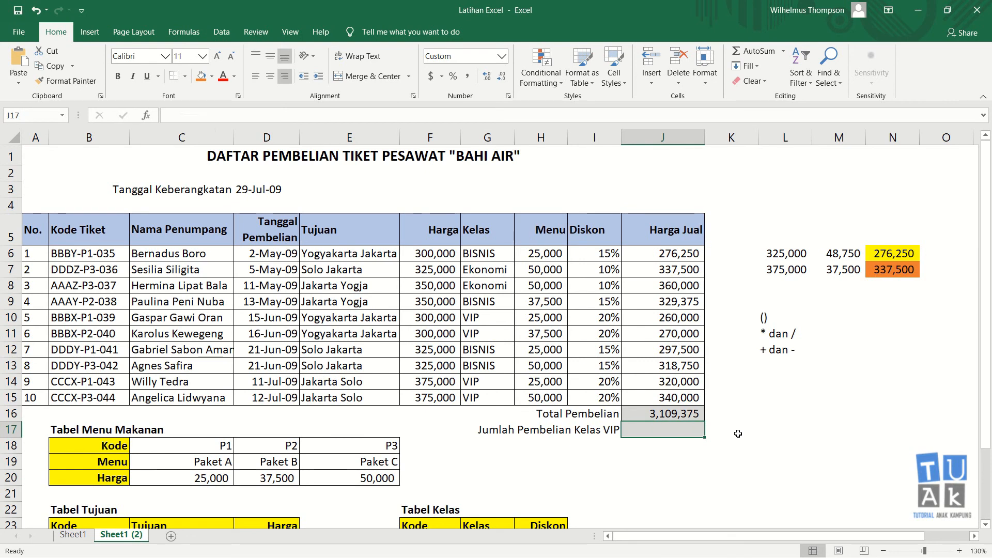
pyautogui.write('=')
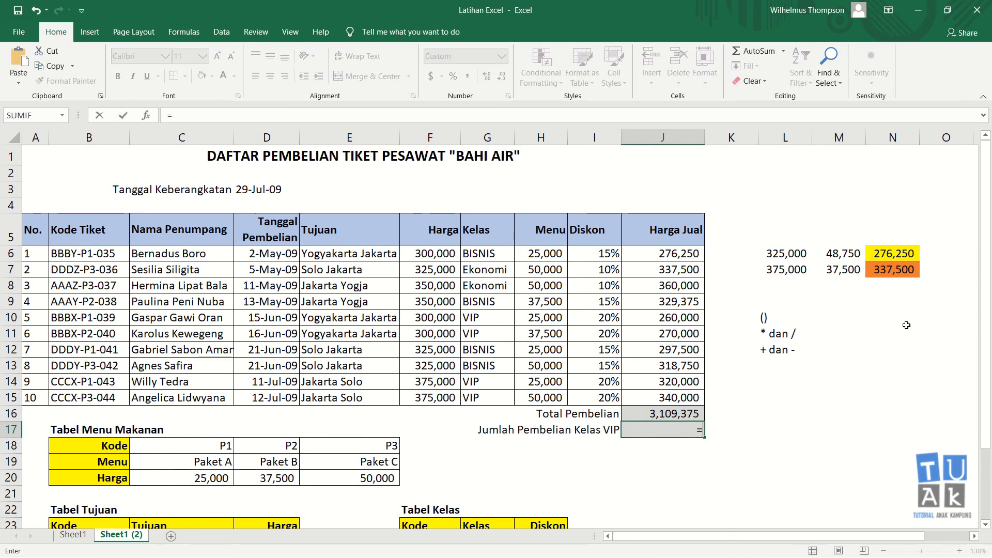
pyautogui.write('sumif(')
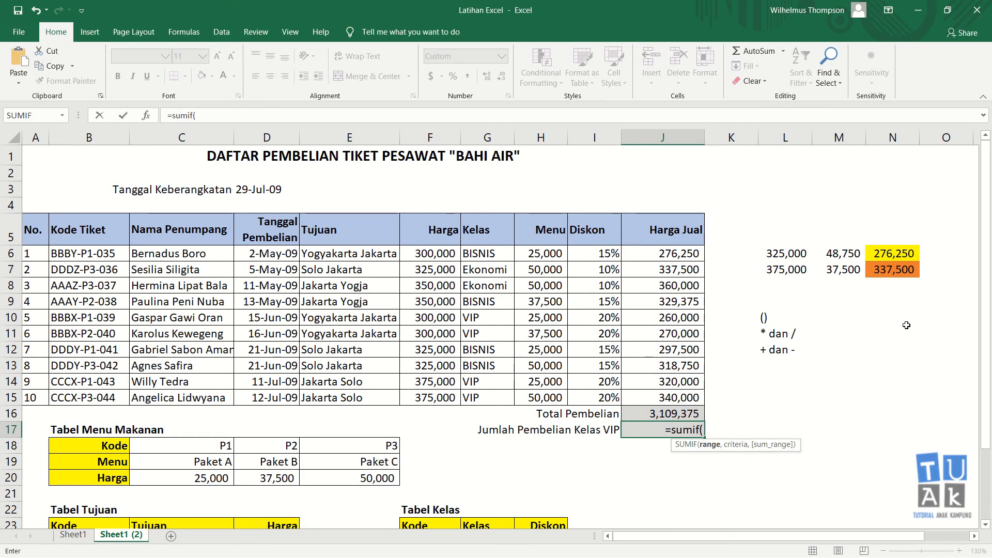
pyautogui.press('Escape')
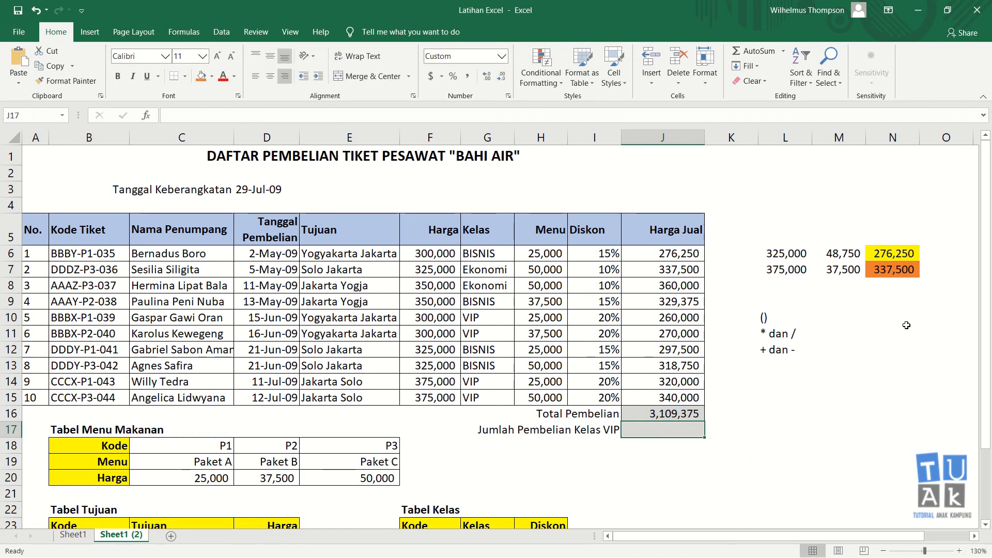
# Enter =J10+J11+J14+J15 in J17 and reselect it to confirm the 1,190,000 total
pyautogui.write('=')
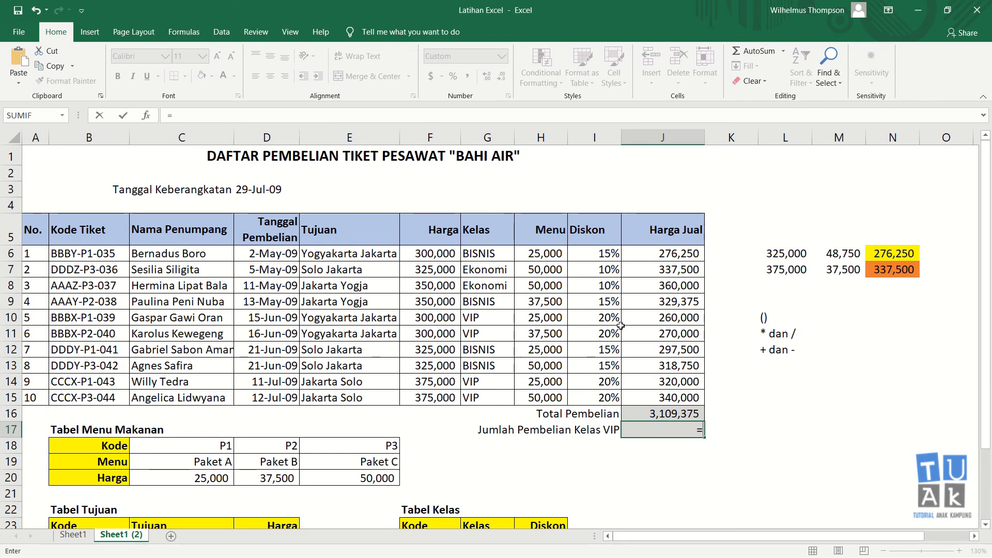
pyautogui.click(651, 320)
pyautogui.write('+')
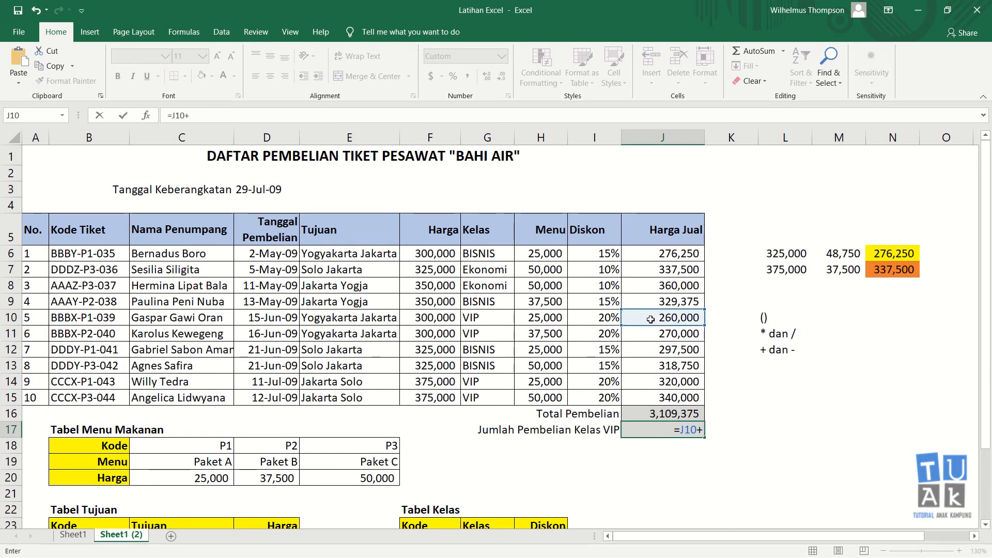
pyautogui.click(662, 337)
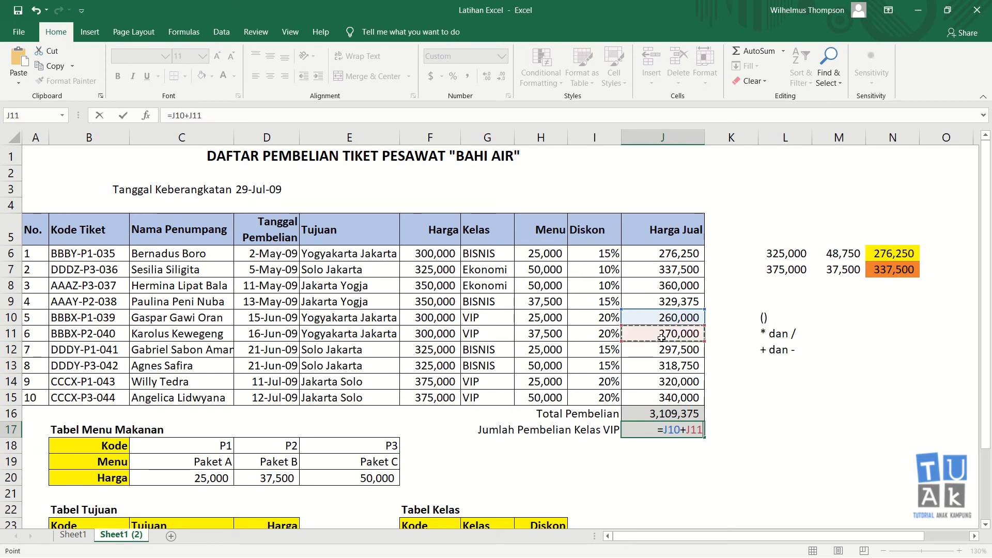
pyautogui.write('+')
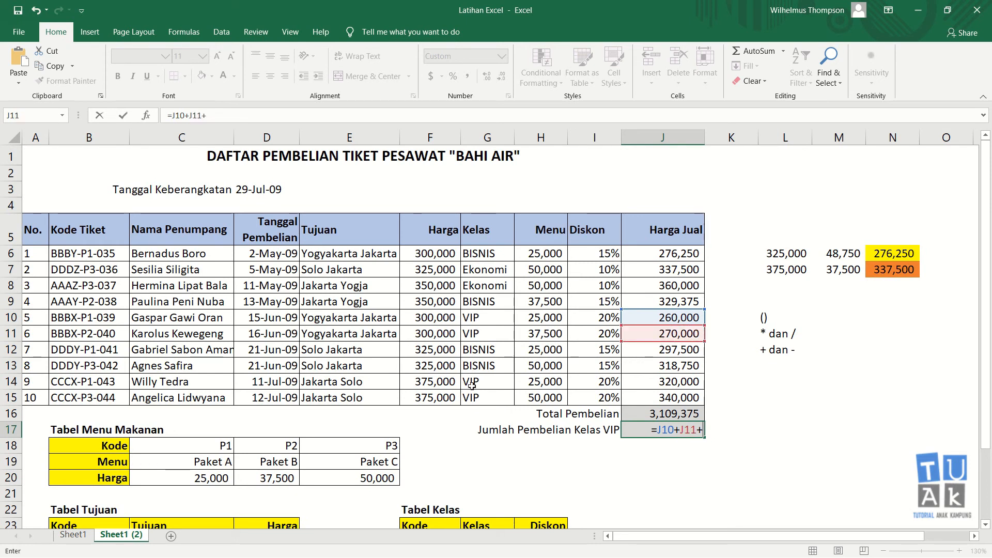
pyautogui.click(662, 382)
pyautogui.write('+')
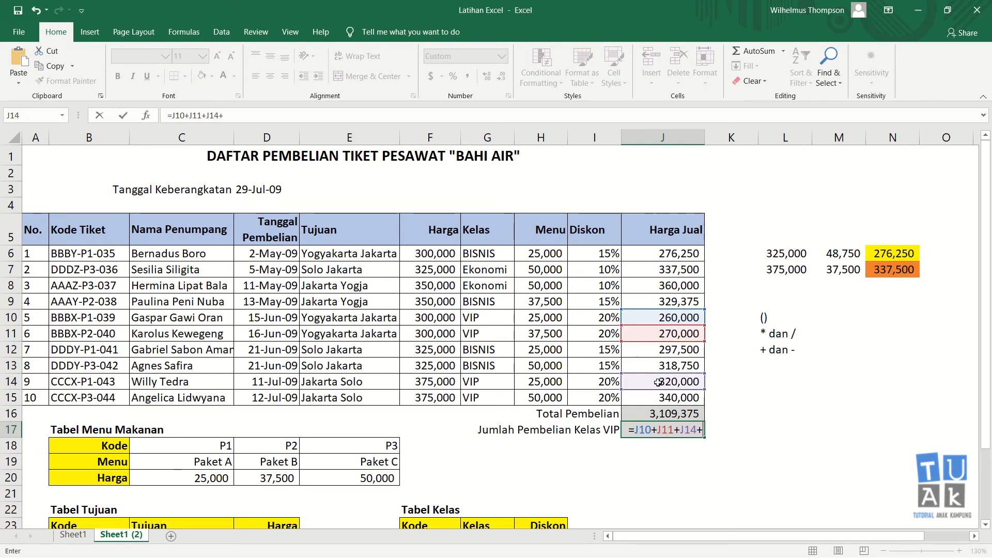
pyautogui.click(632, 394)
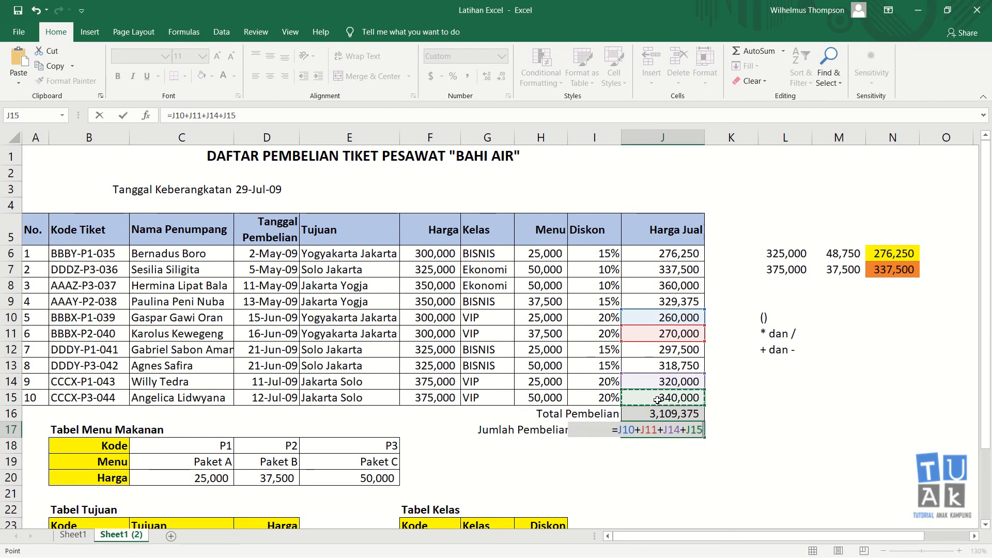
pyautogui.press('Return')
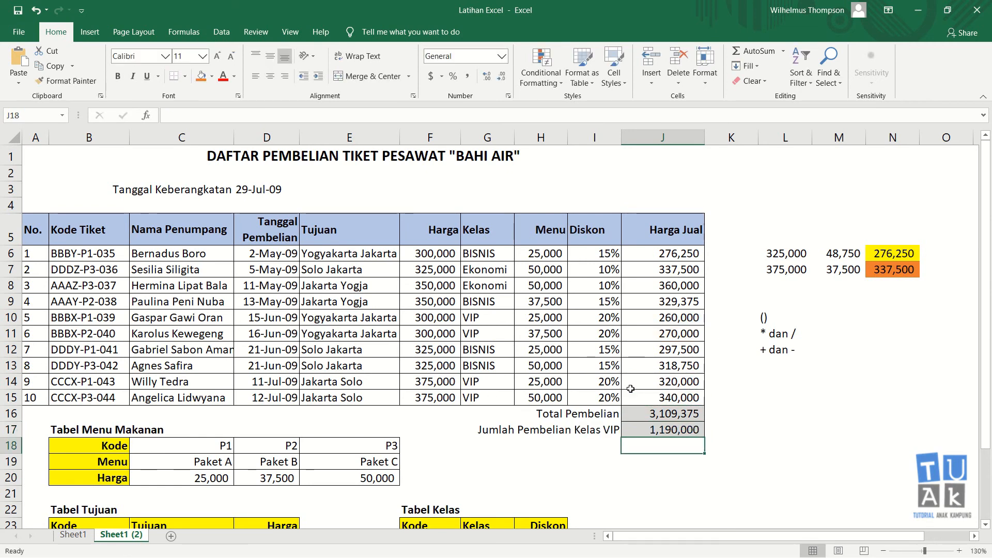
pyautogui.click(696, 428)
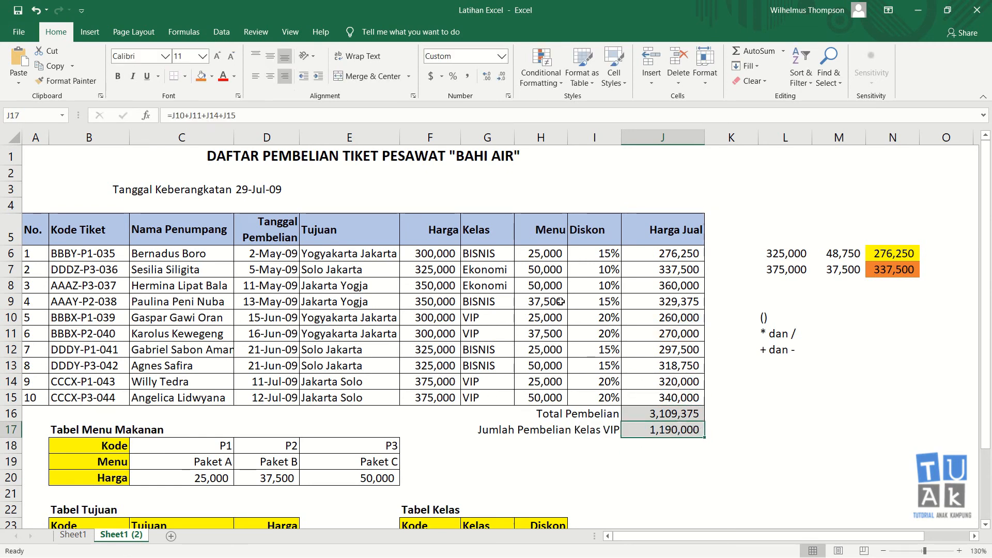
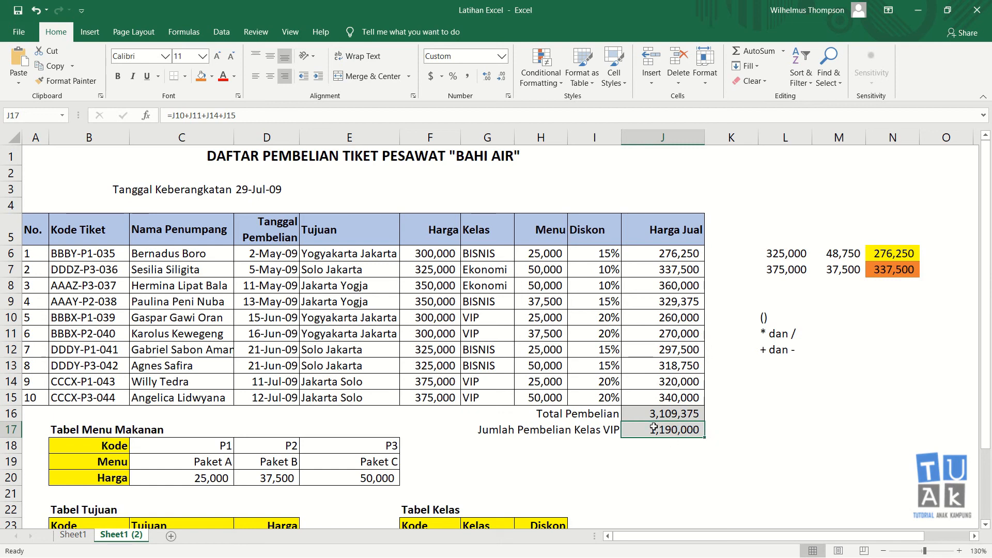
# Replace J17's addition formula with =SUMIF(G6:G15,"VIP",J6:J15), returning 1,190,000
pyautogui.press('Delete')
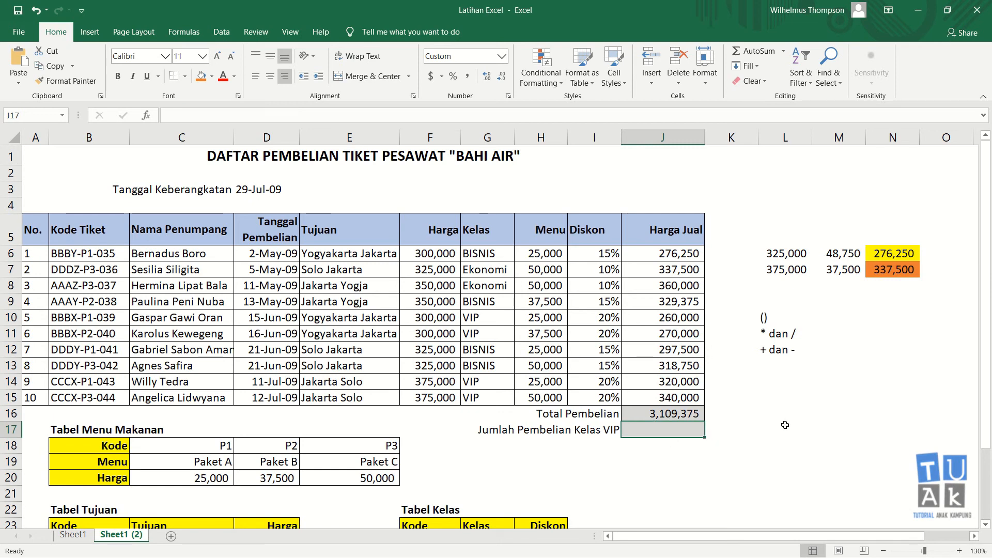
pyautogui.write('=su')
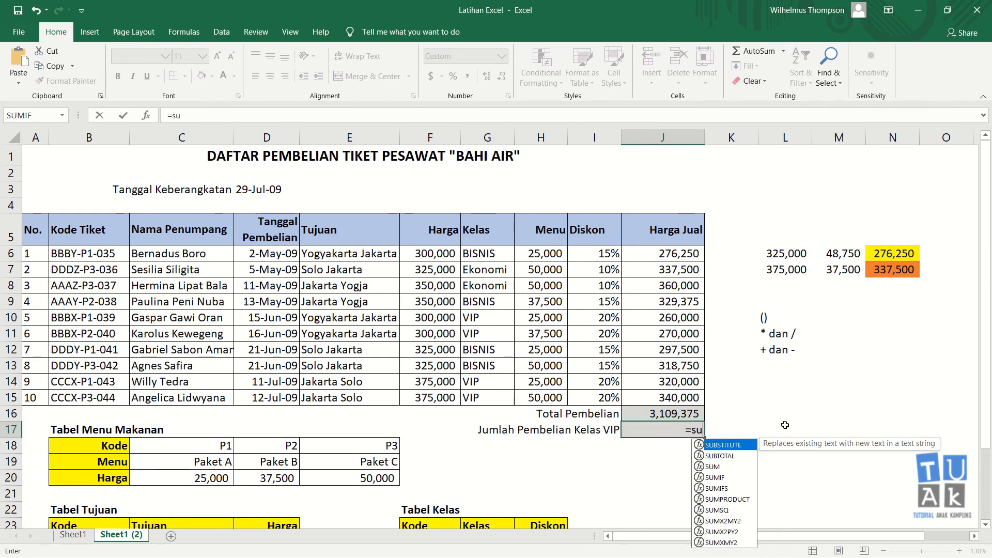
pyautogui.write('mif(')
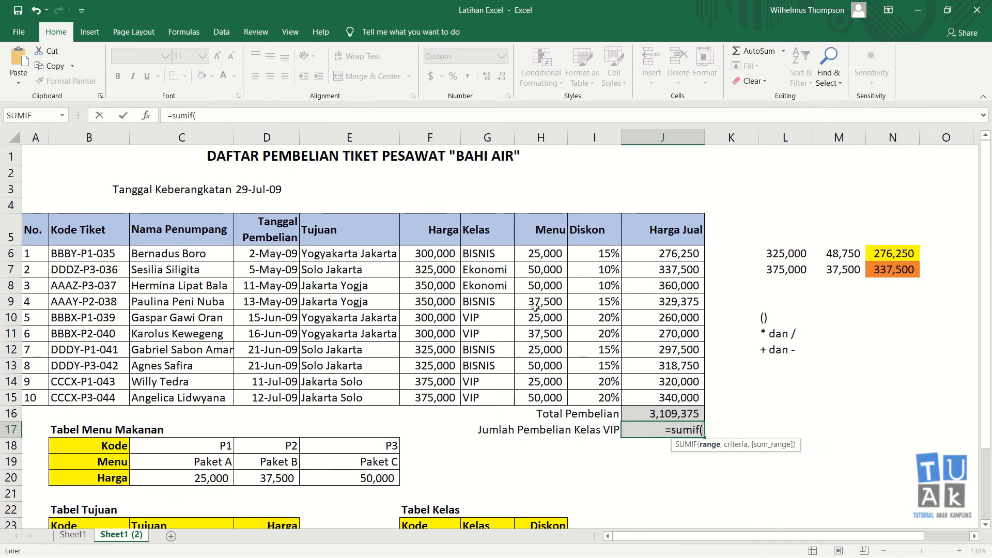
pyautogui.click(490, 253)
pyautogui.moveTo(490, 254); pyautogui.dragTo(495, 395)
pyautogui.write(',')
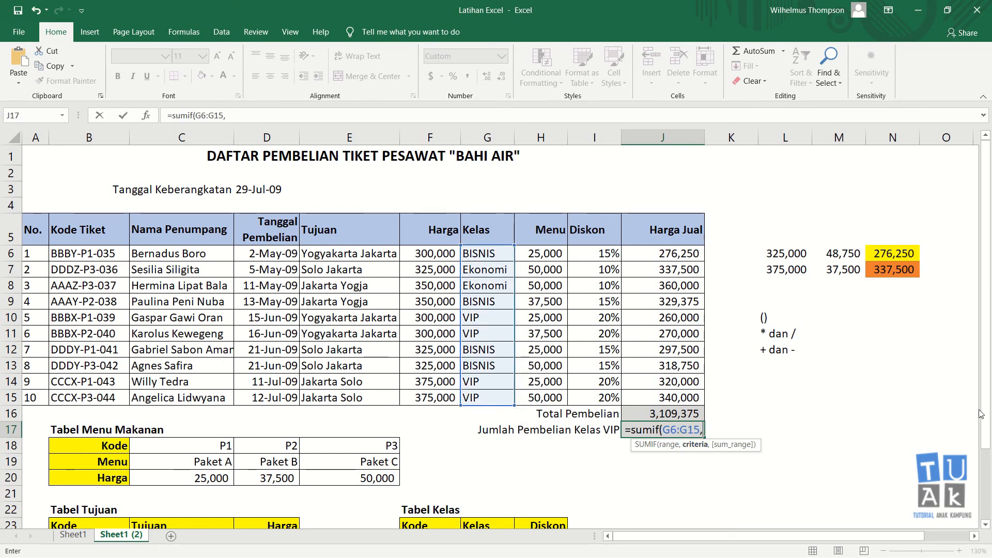
pyautogui.write('"VI')
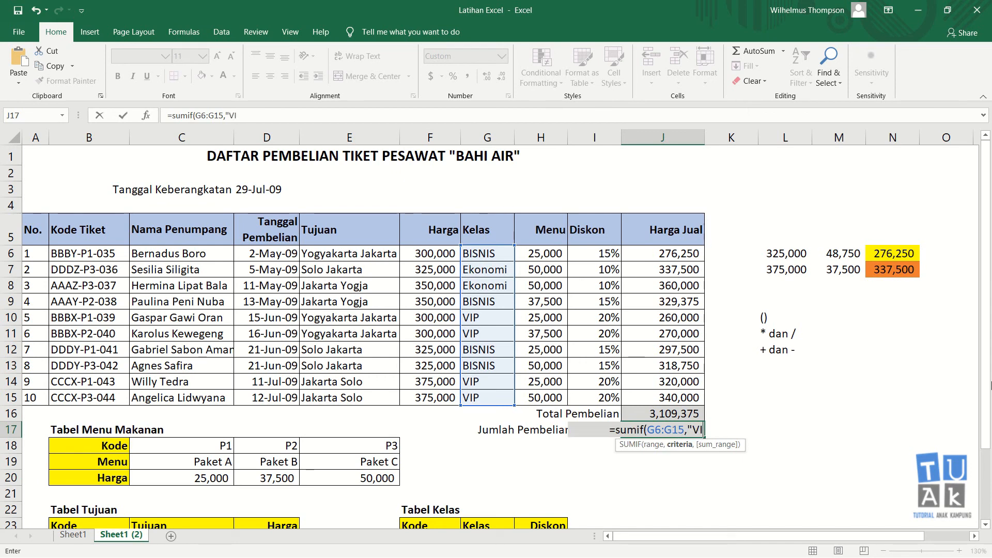
pyautogui.write('P"')
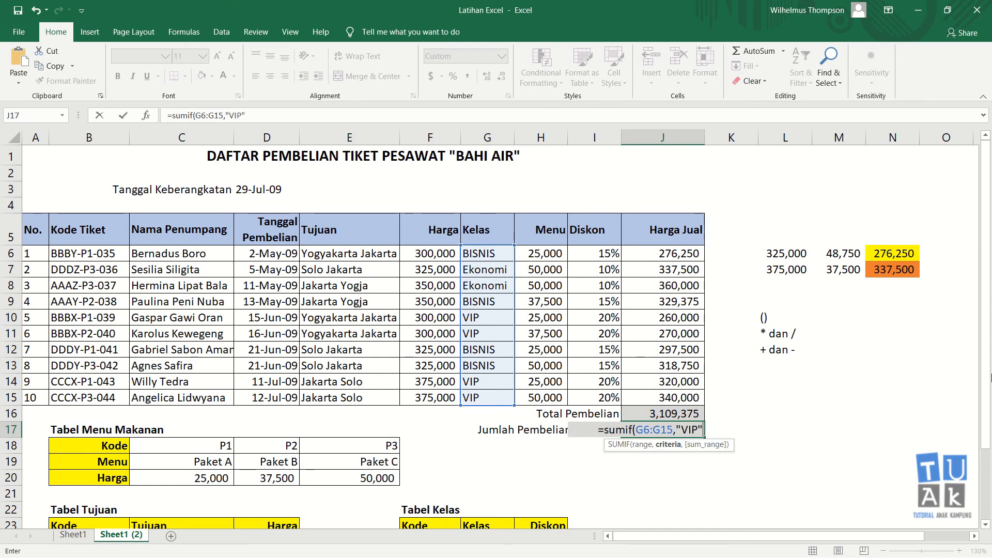
pyautogui.write(',')
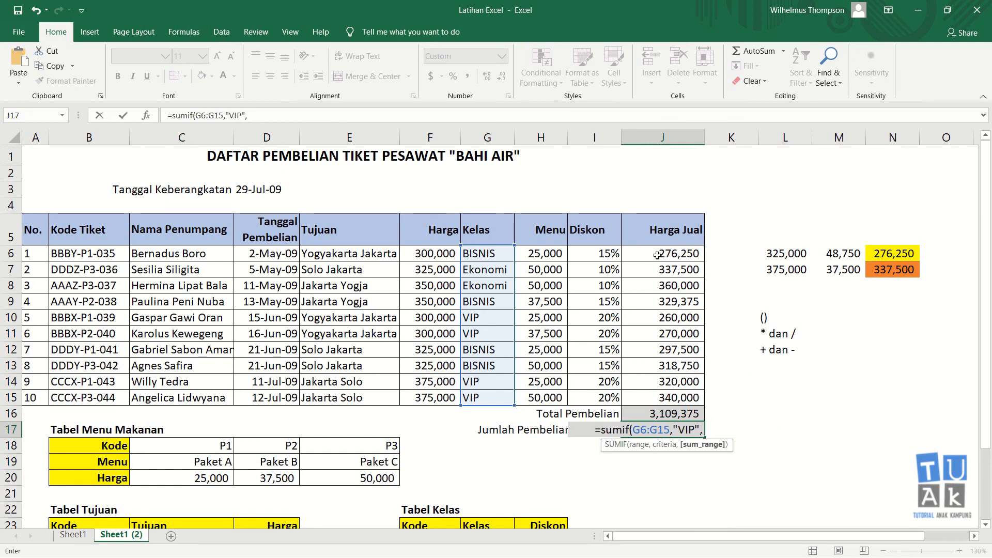
pyautogui.moveTo(656, 255); pyautogui.dragTo(663, 378)
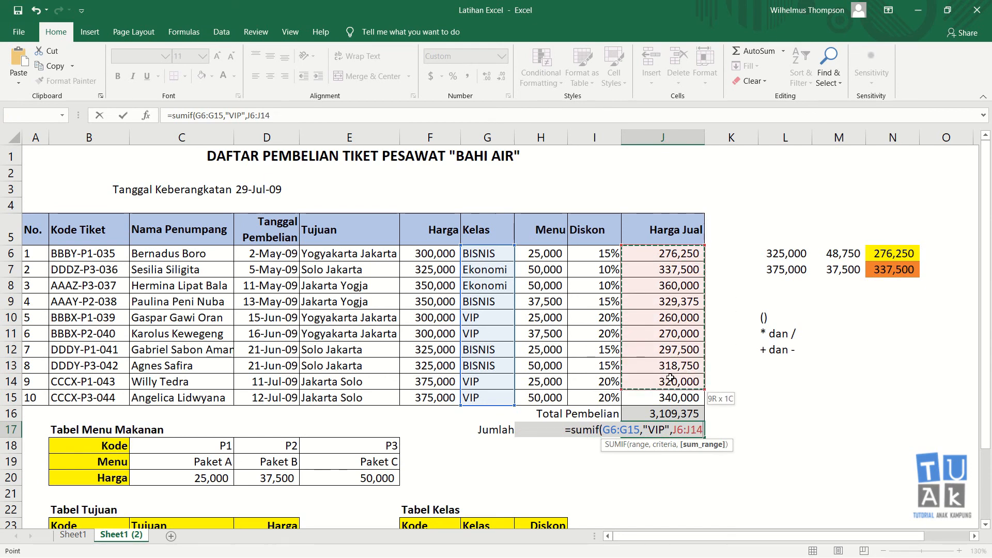
pyautogui.moveTo(669, 376); pyautogui.dragTo(673, 402)
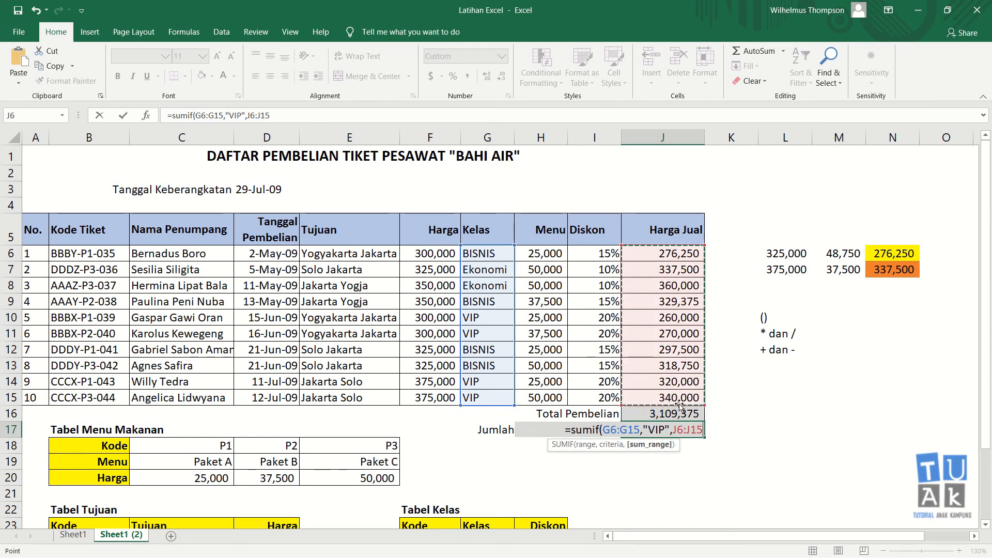
pyautogui.write(')')
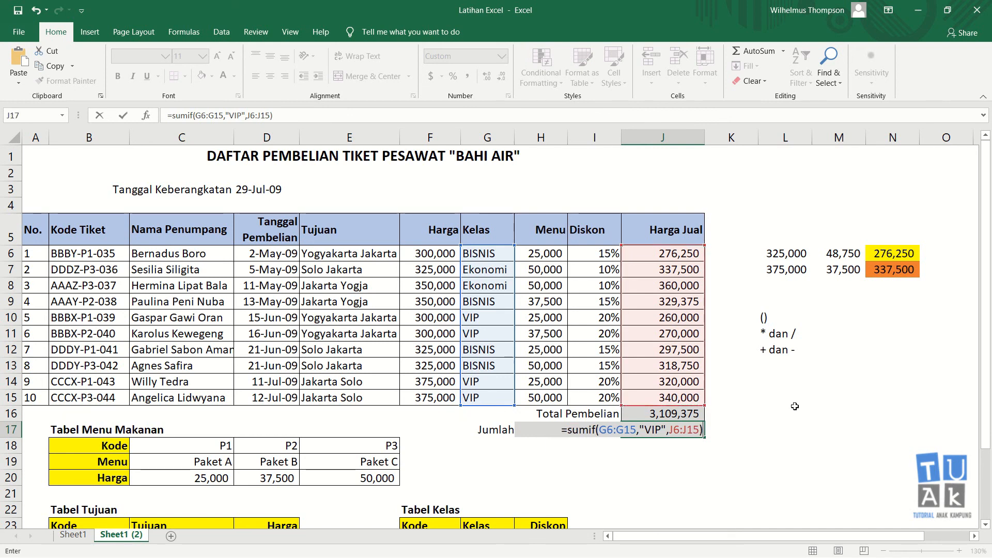
pyautogui.press('Return')
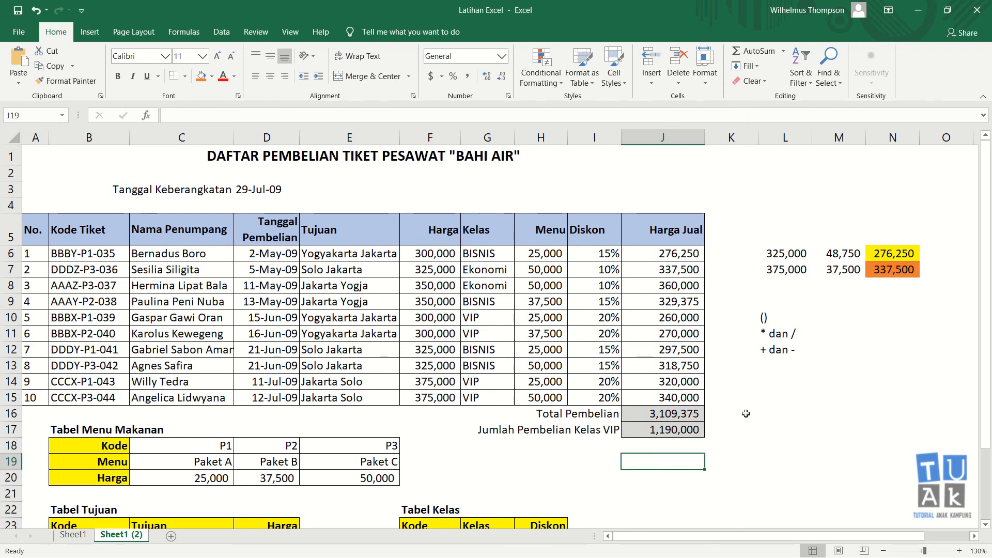
pyautogui.click(765, 376)
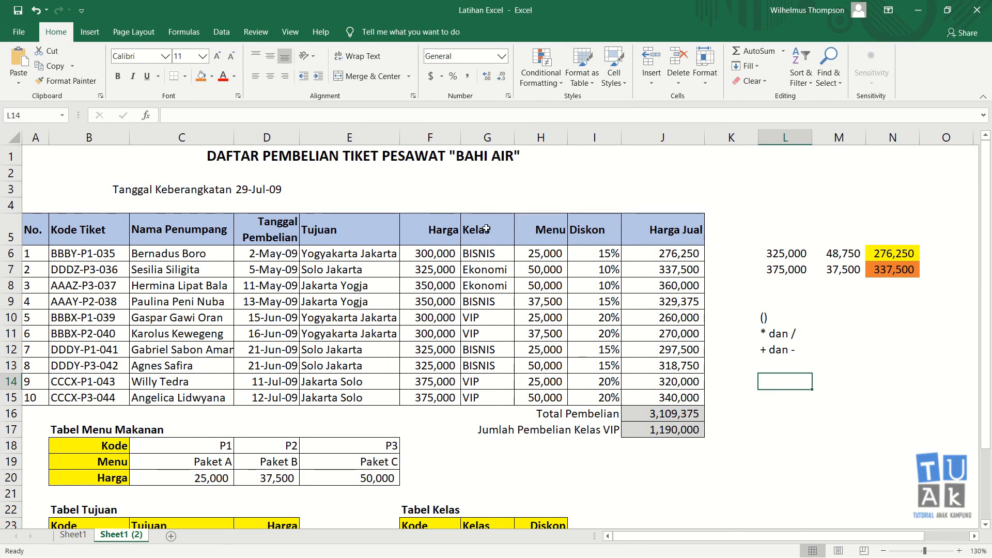
pyautogui.click(487, 198)
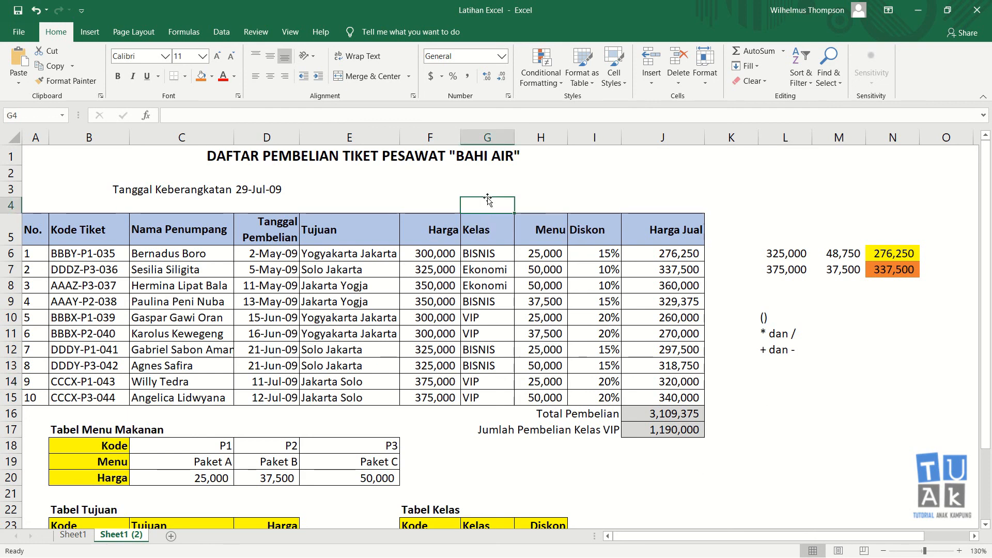
pyautogui.click(403, 187)
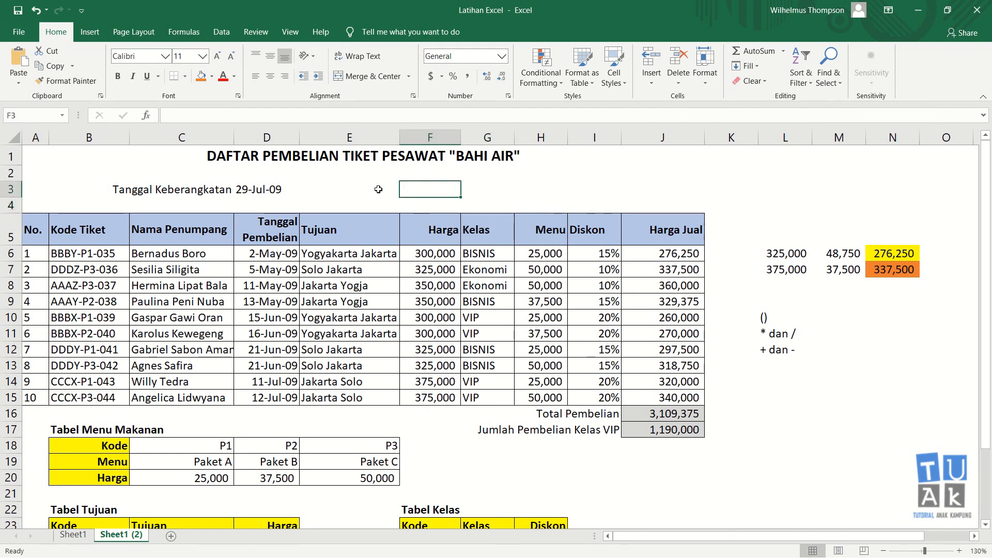
pyautogui.click(274, 192)
pyautogui.click(658, 188)
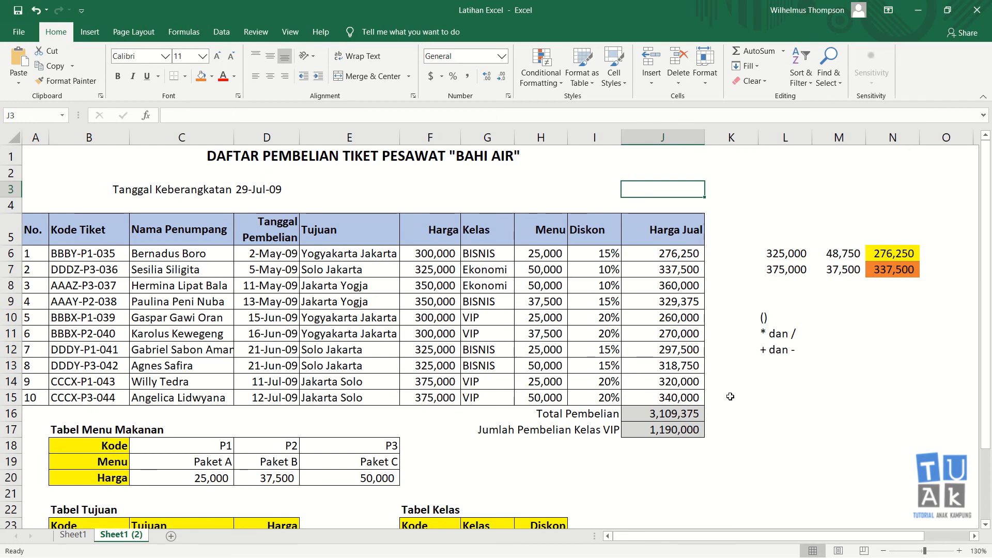
# Enter the contact's e-mail address in L3 so Excel turns it into a hyperlink
pyautogui.press('Right')
pyautogui.press('Right')
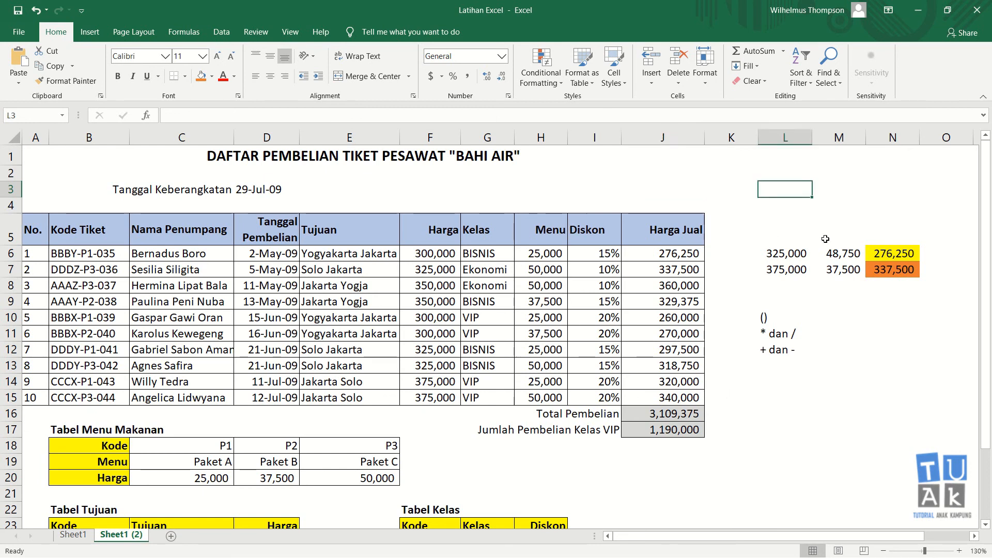
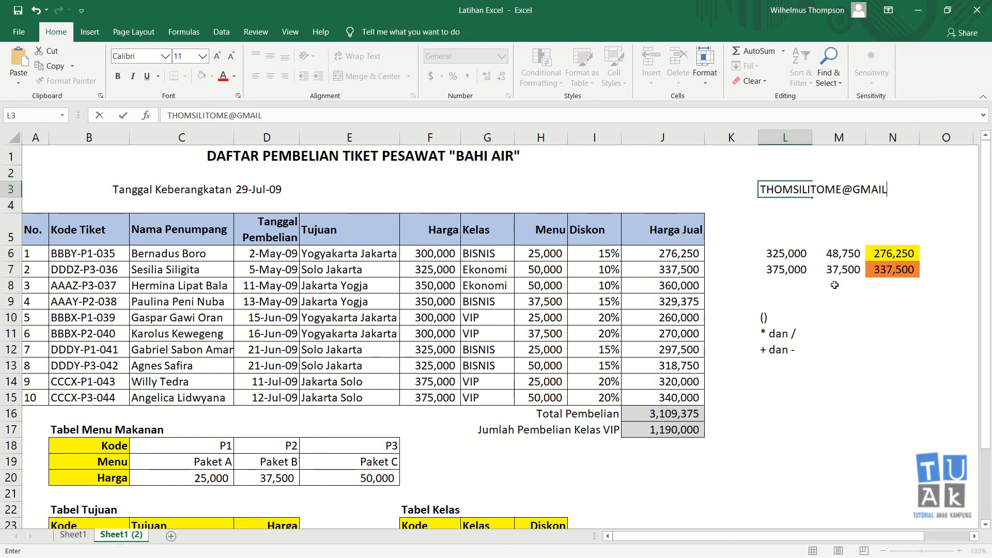
pyautogui.press('Return')
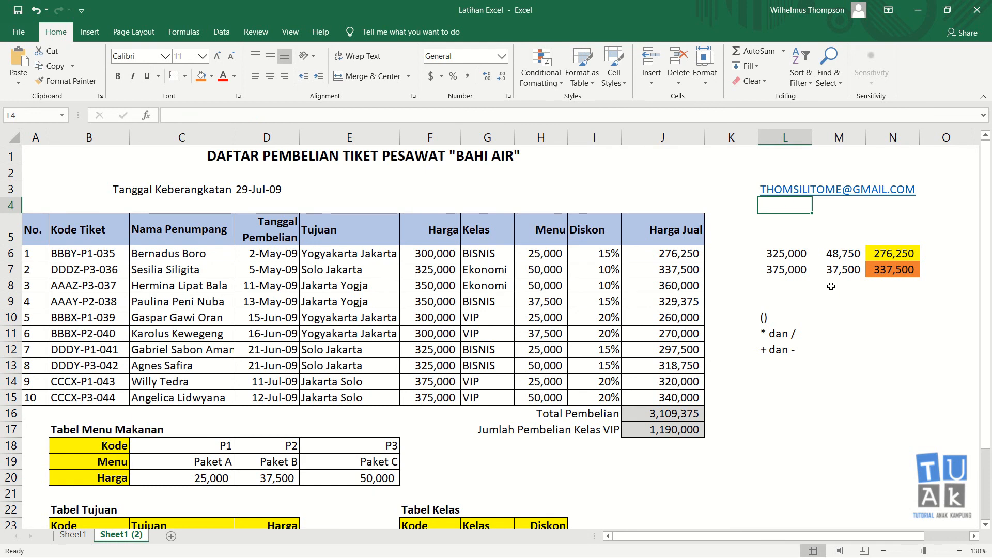
pyautogui.click(802, 288)
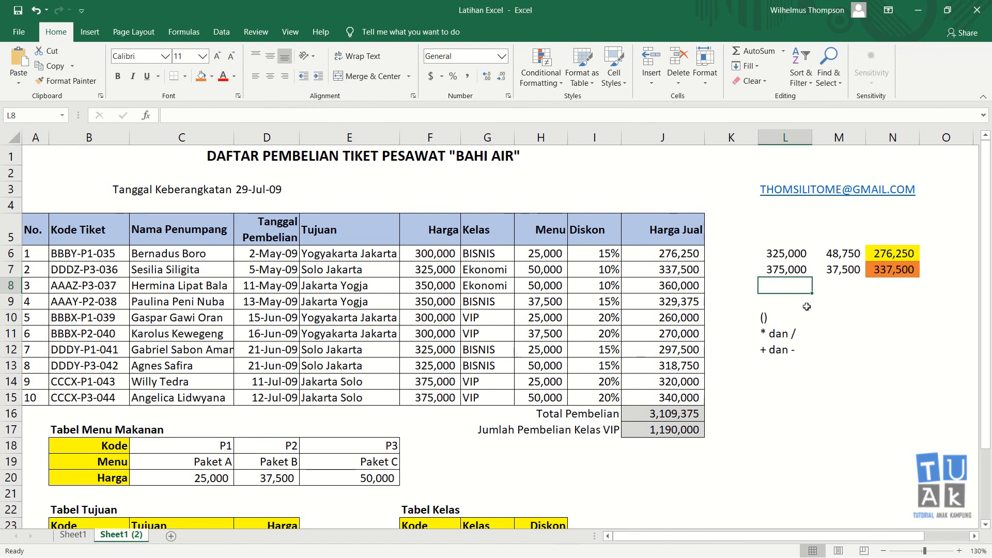
pyautogui.click(769, 205)
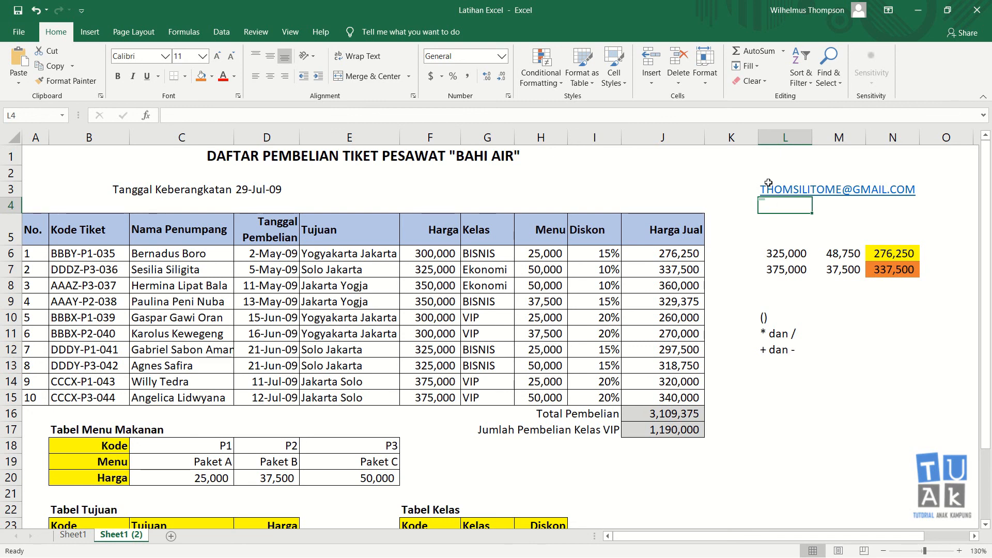
pyautogui.click(782, 217)
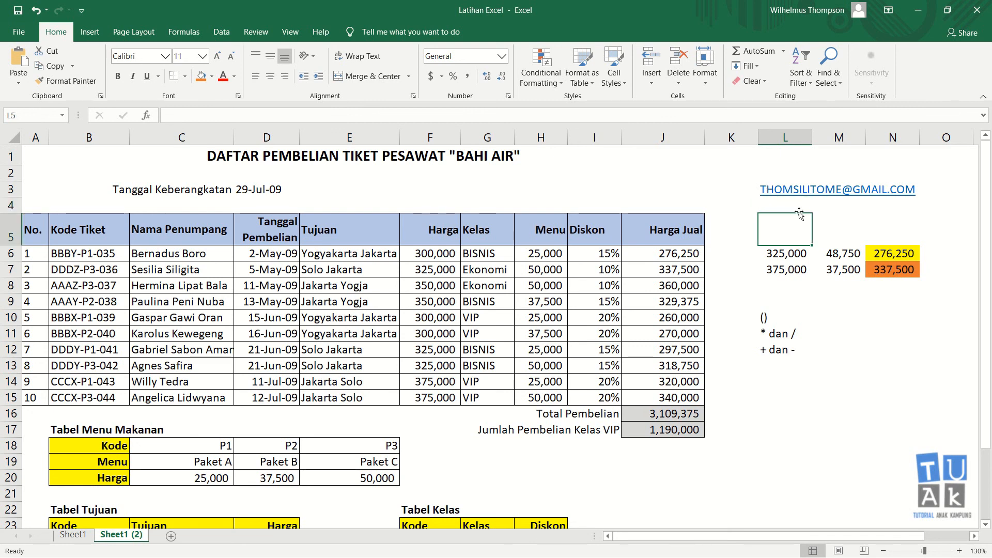
pyautogui.click(788, 204)
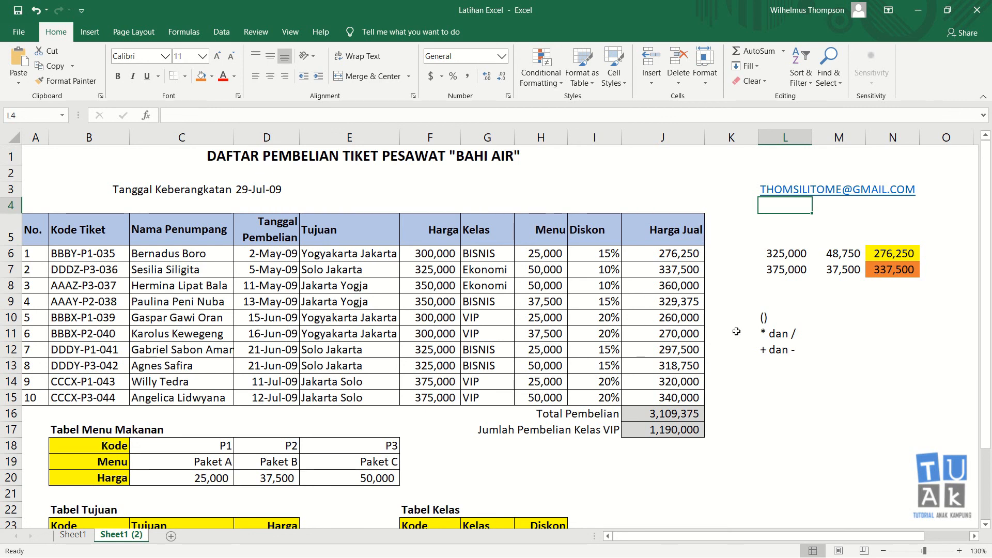
pyautogui.click(768, 333)
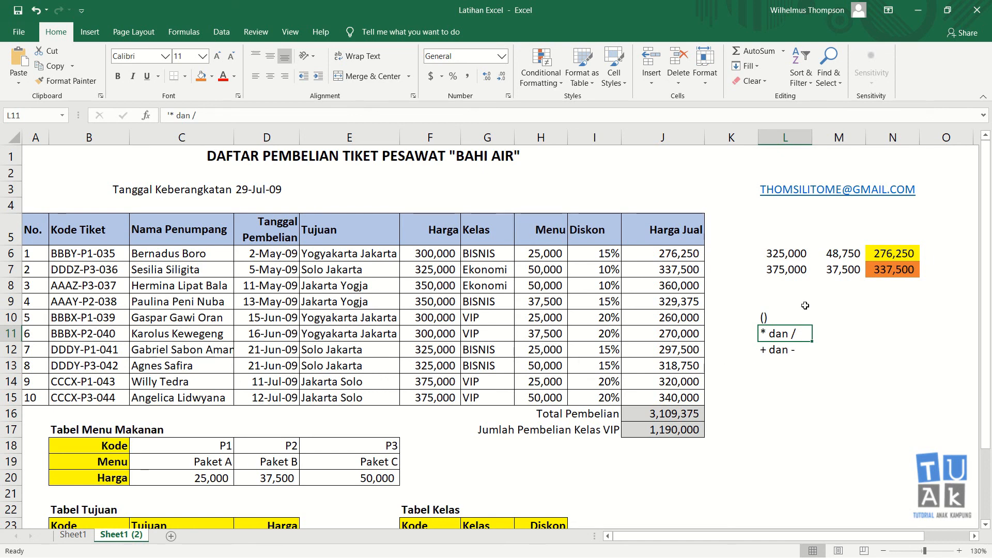
pyautogui.click(792, 316)
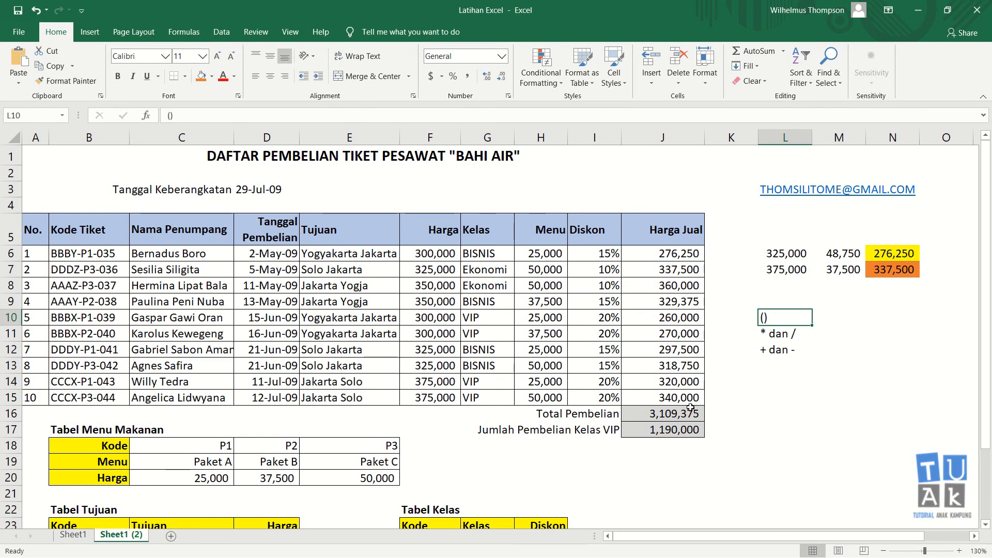
pyautogui.click(809, 343)
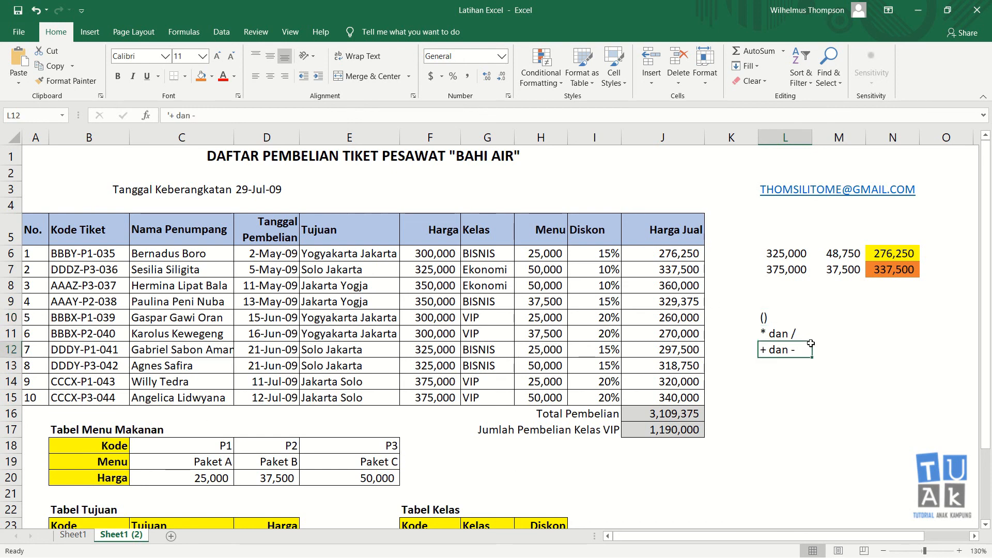
pyautogui.click(806, 381)
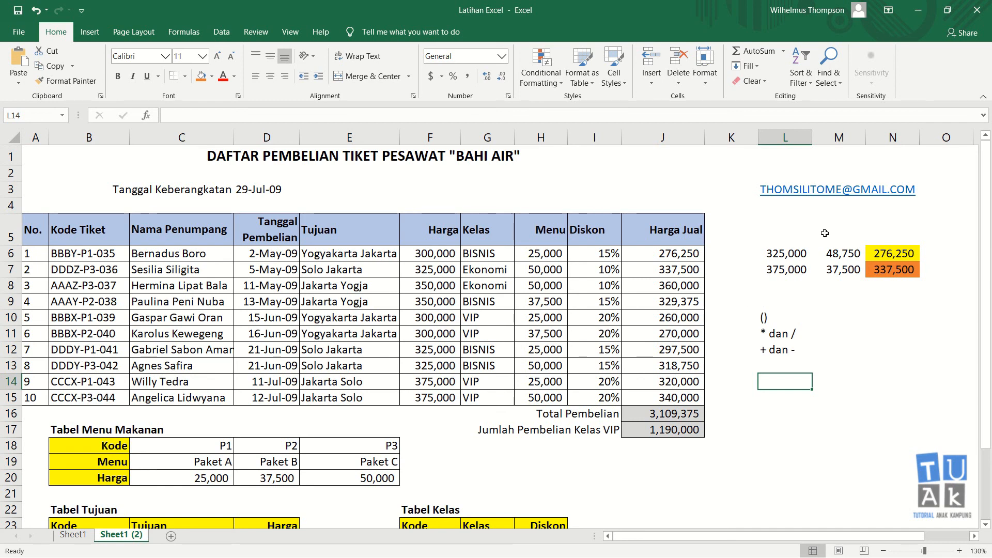
pyautogui.click(787, 207)
pyautogui.click(769, 174)
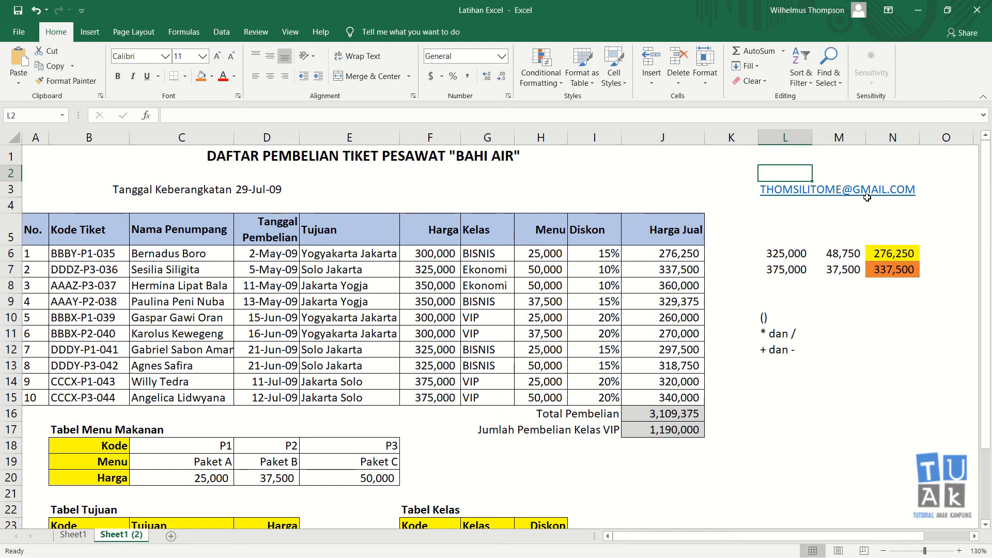
pyautogui.click(774, 209)
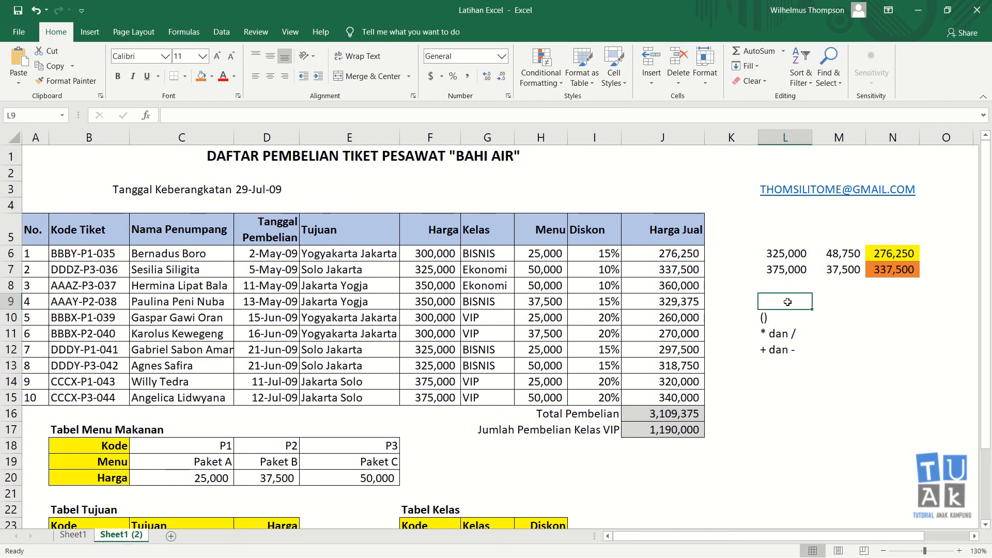
pyautogui.click(786, 223)
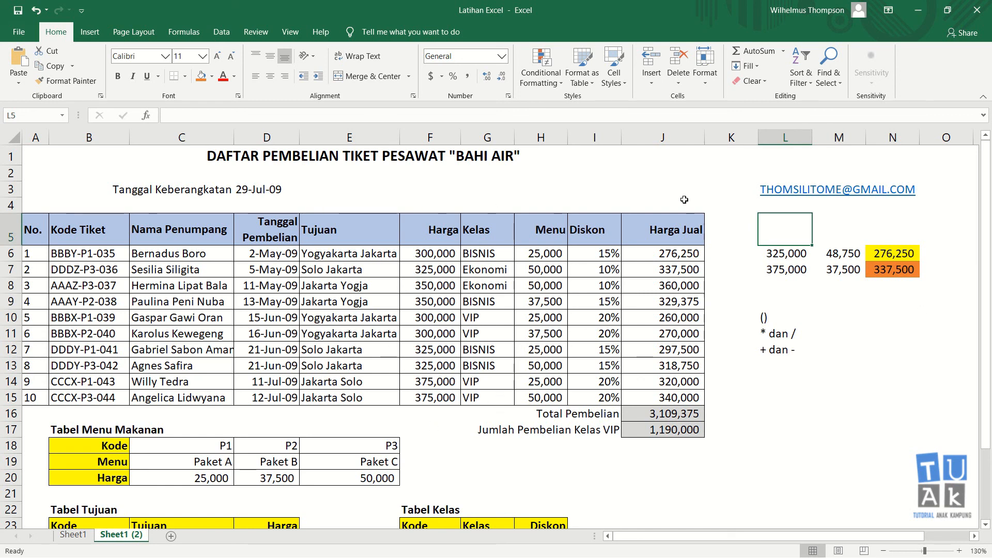
pyautogui.click(785, 383)
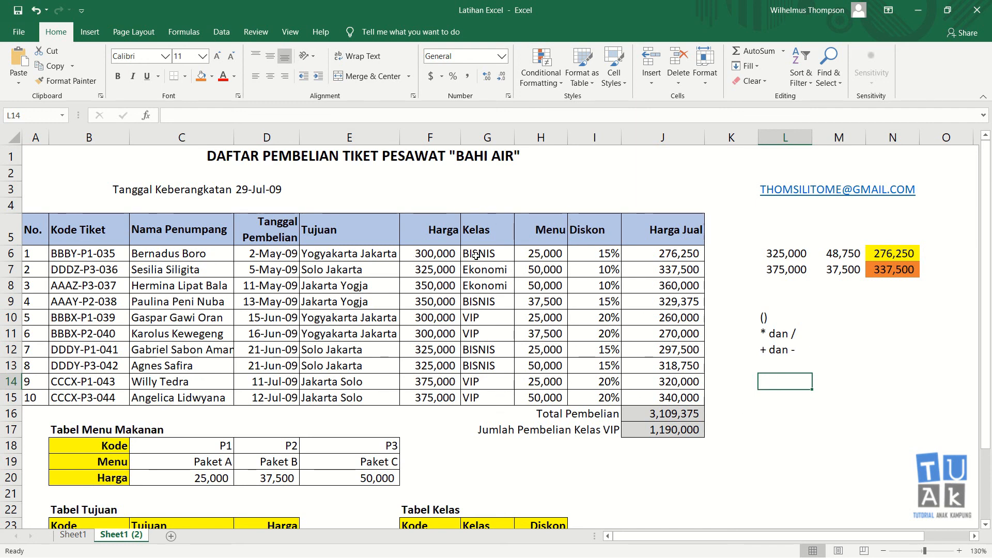
pyautogui.click(778, 230)
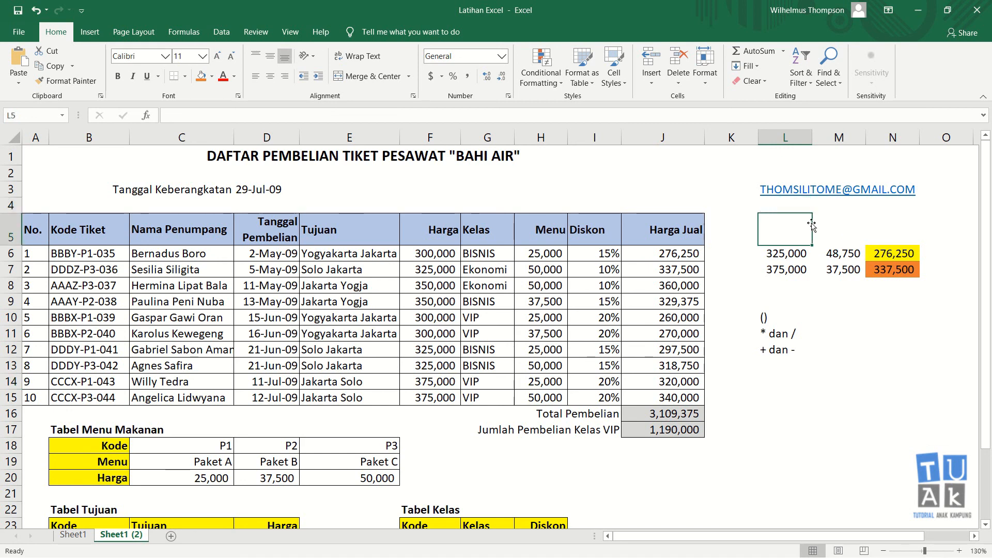
pyautogui.click(842, 226)
pyautogui.click(791, 223)
pyautogui.click(794, 299)
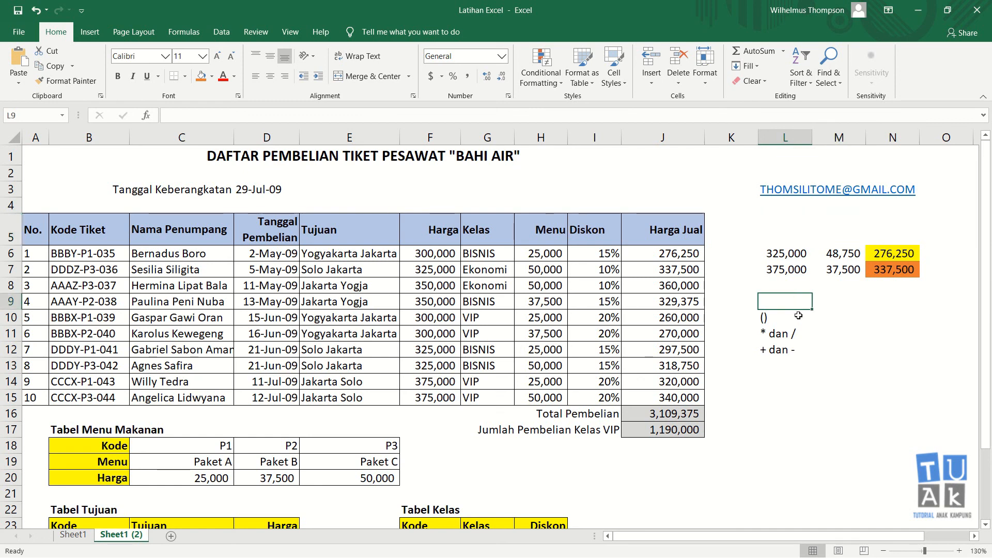
pyautogui.click(798, 369)
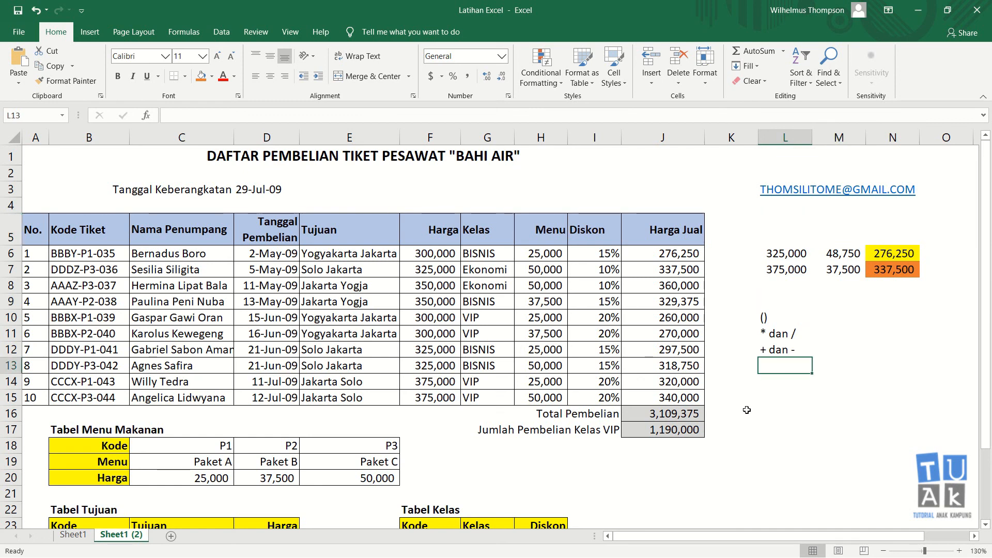
pyautogui.click(788, 384)
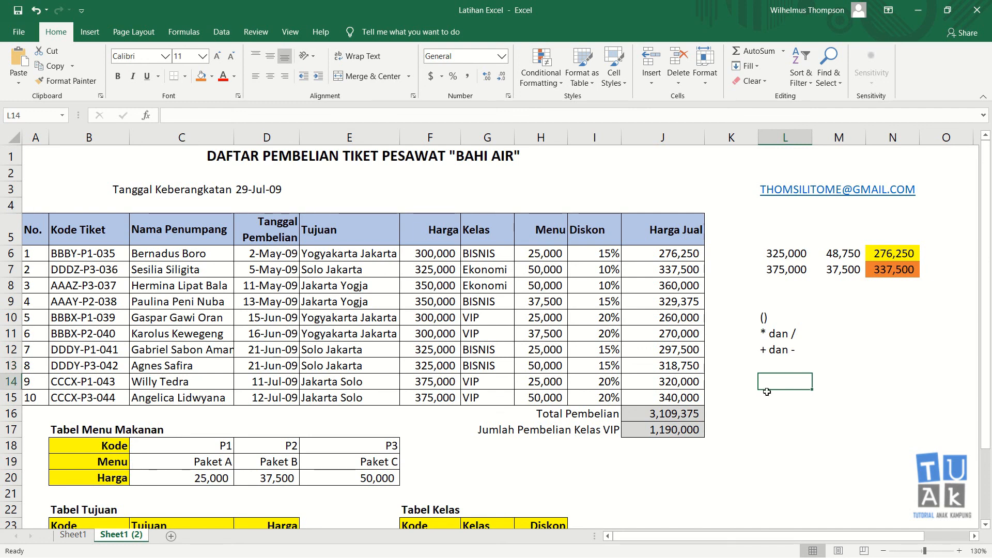